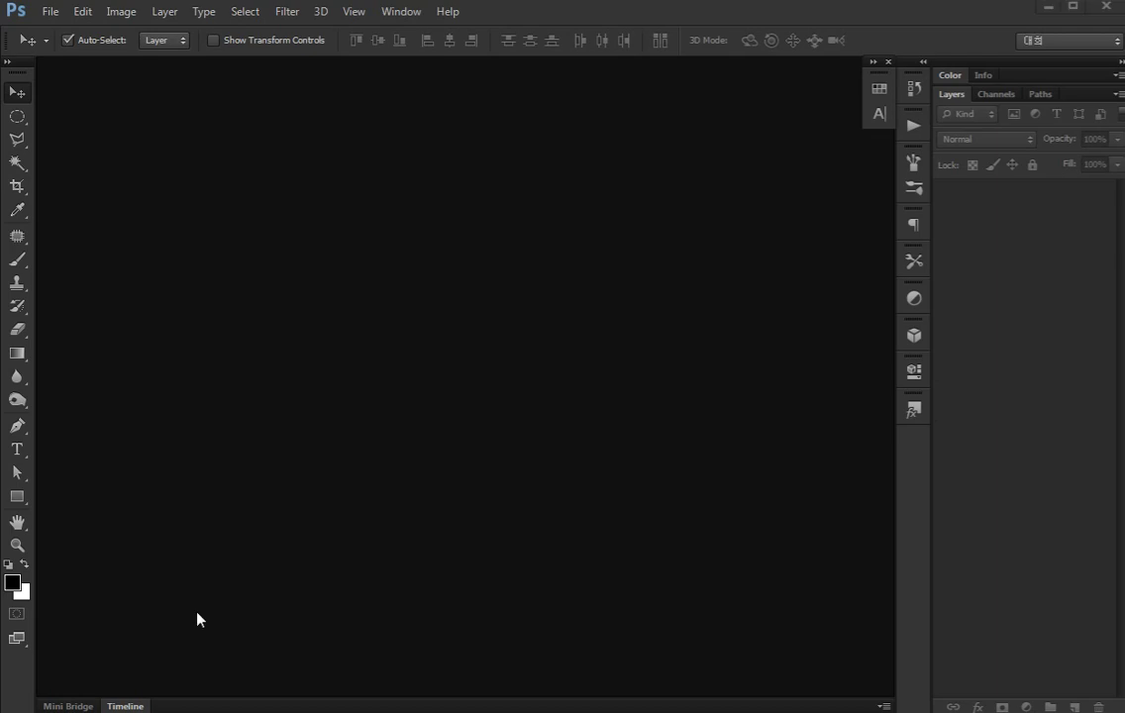
Create a new 600×600 px document named 'icon'
key("ctrl+n")
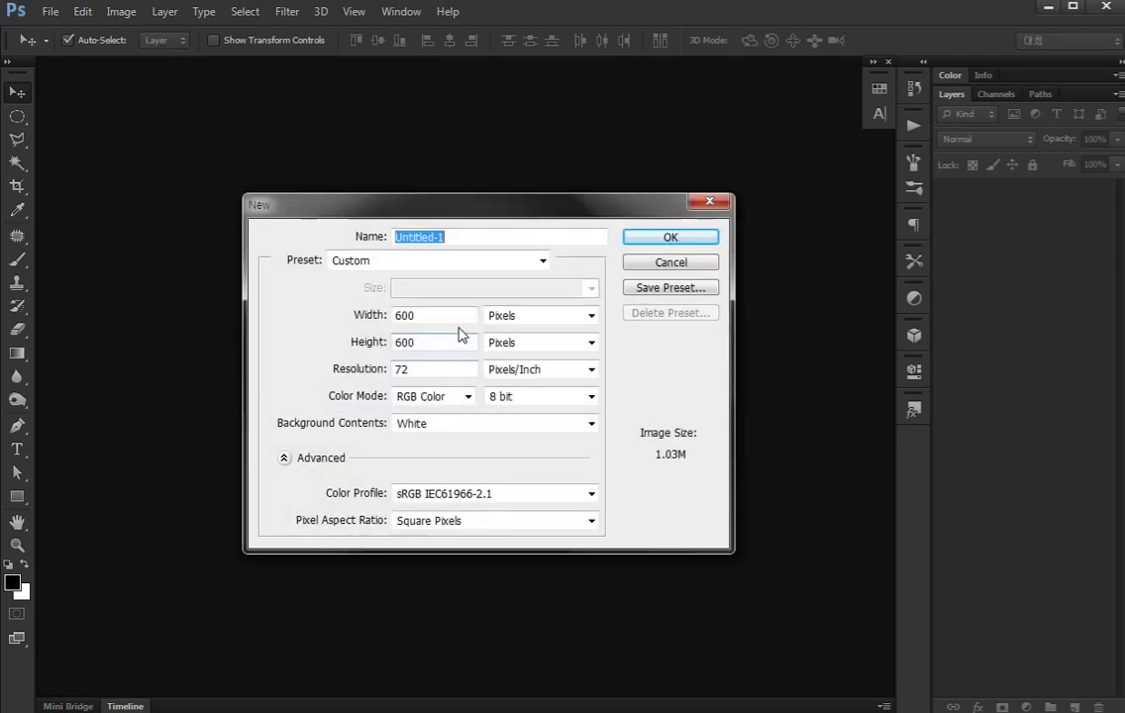
key("BackSpace")
type("icon")
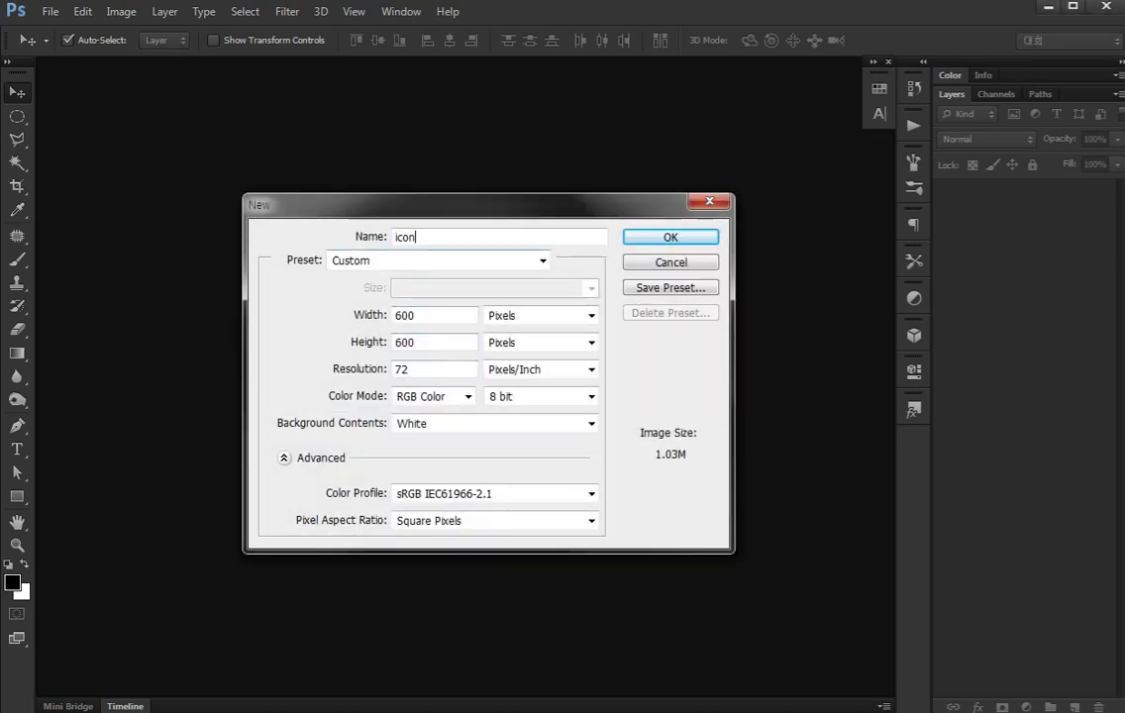
key("Return")
Darken the white background to dark grey using Hue/Saturation Lightness -72
key("ctrl+u")
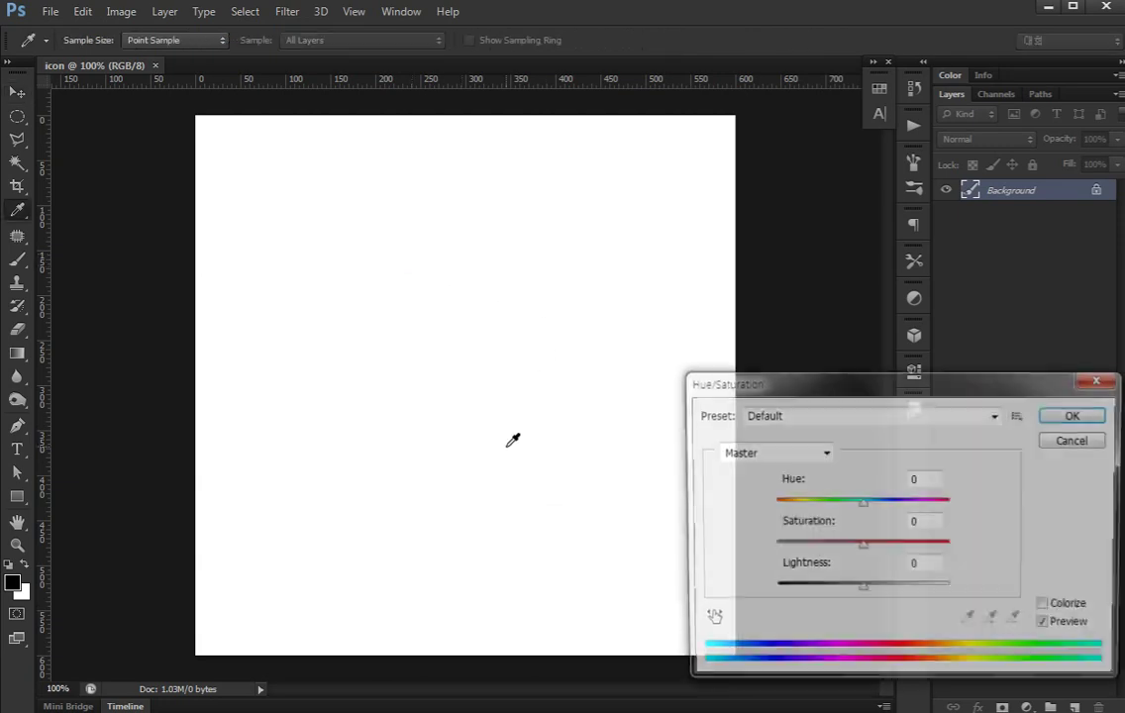
left_click_drag(809, 589, 798, 589)
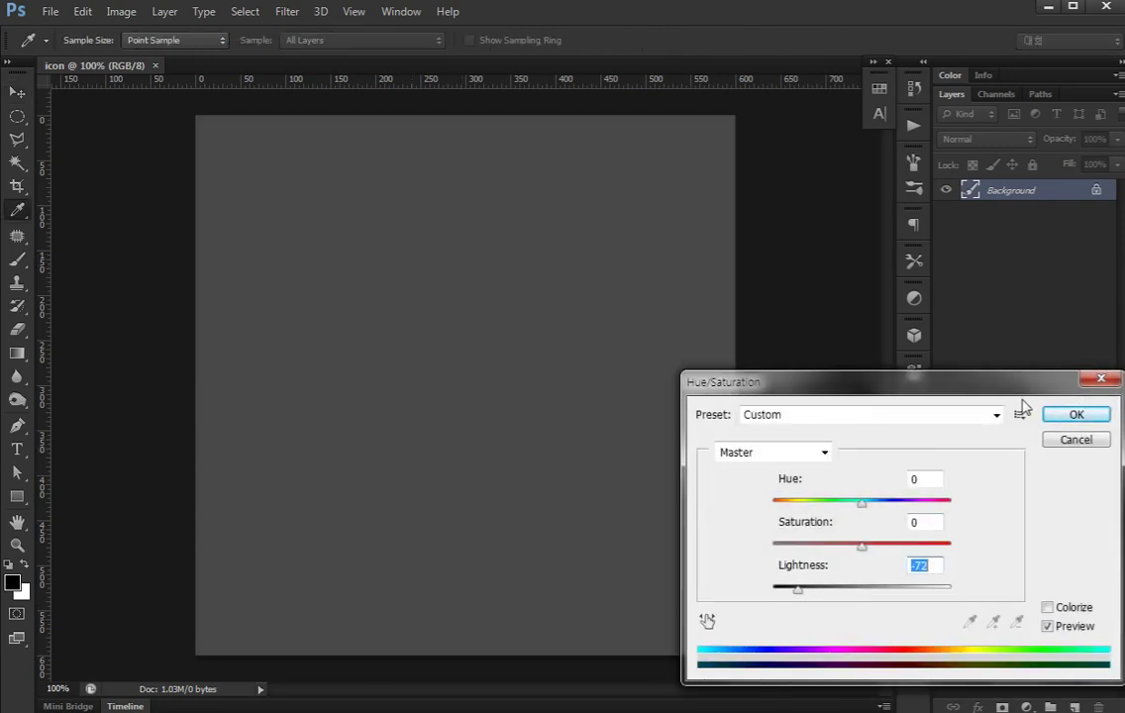
left_click(1076, 414)
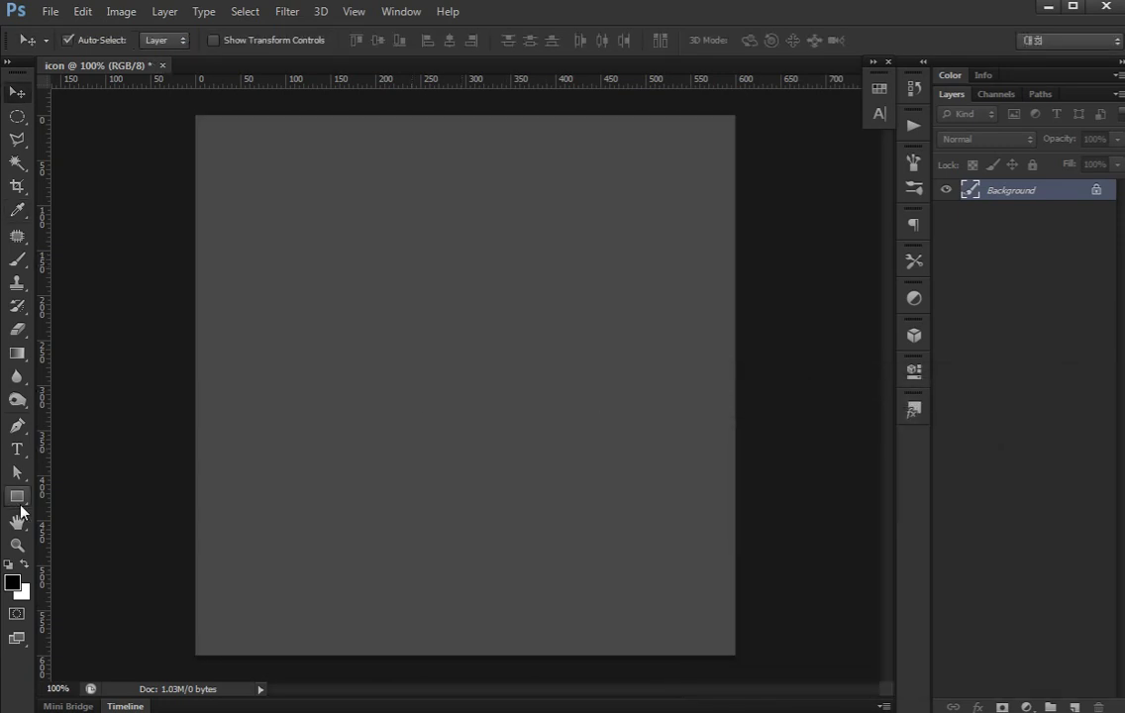
Draw a circle near the canvas centre with the Ellipse Tool, then zoom in to 200%
left_click_drag(17, 496, 84, 531)
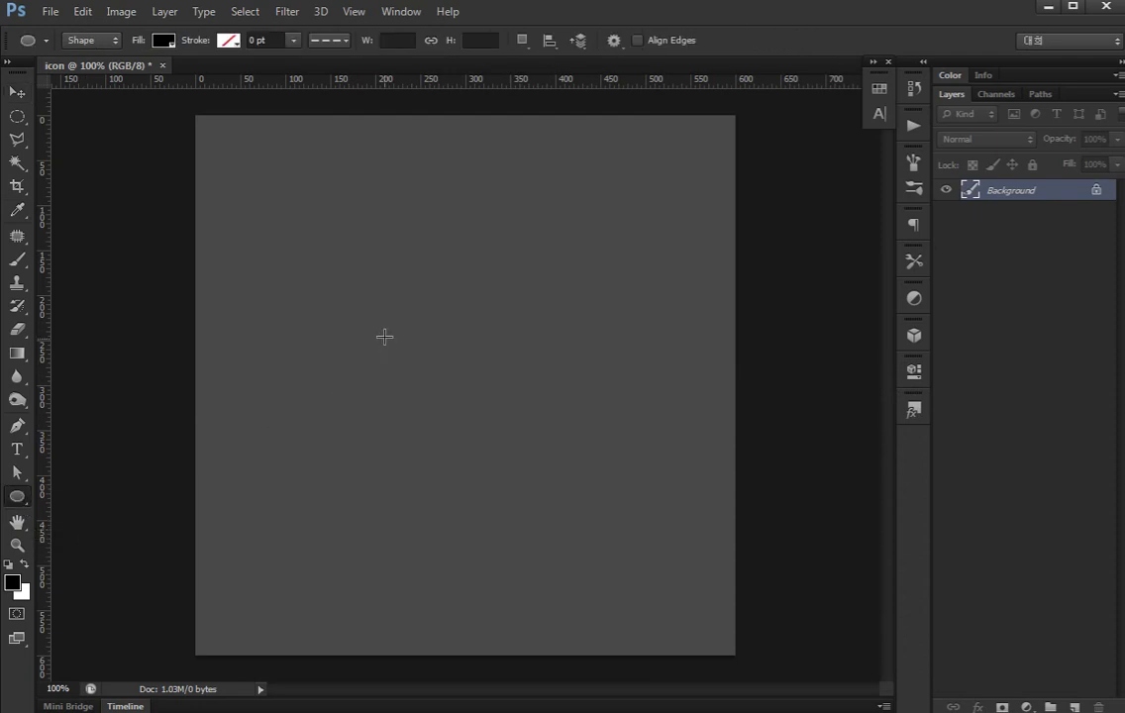
left_click_drag(382, 288, 503, 398)
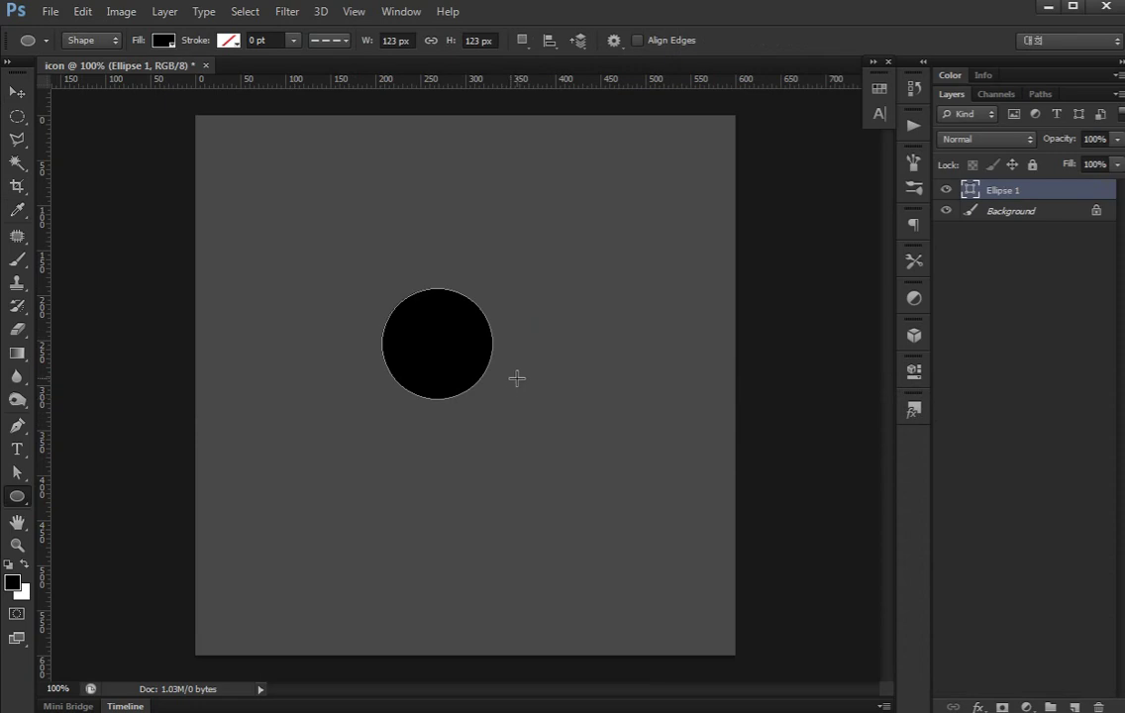
key("ctrl+plus")
key("v")
left_click_drag(326, 295, 369, 423)
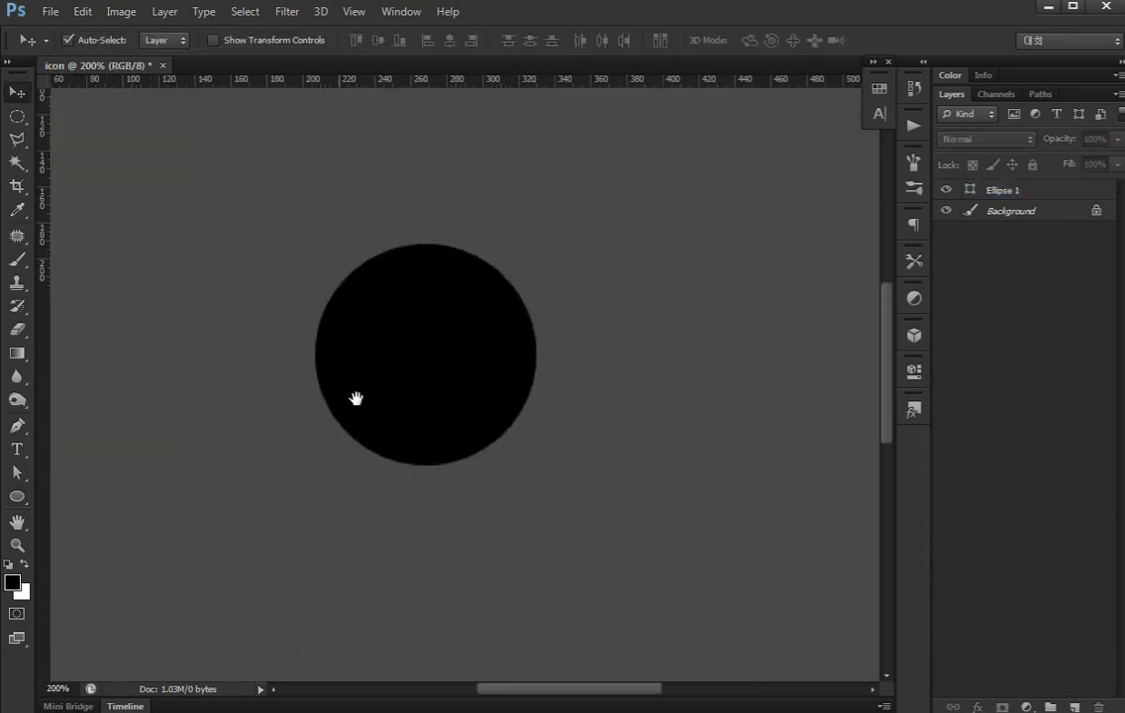
Fill Ellipse 1 with tan brown #746542 and nudge it slightly upward
left_click(13, 581)
left_click(336, 319)
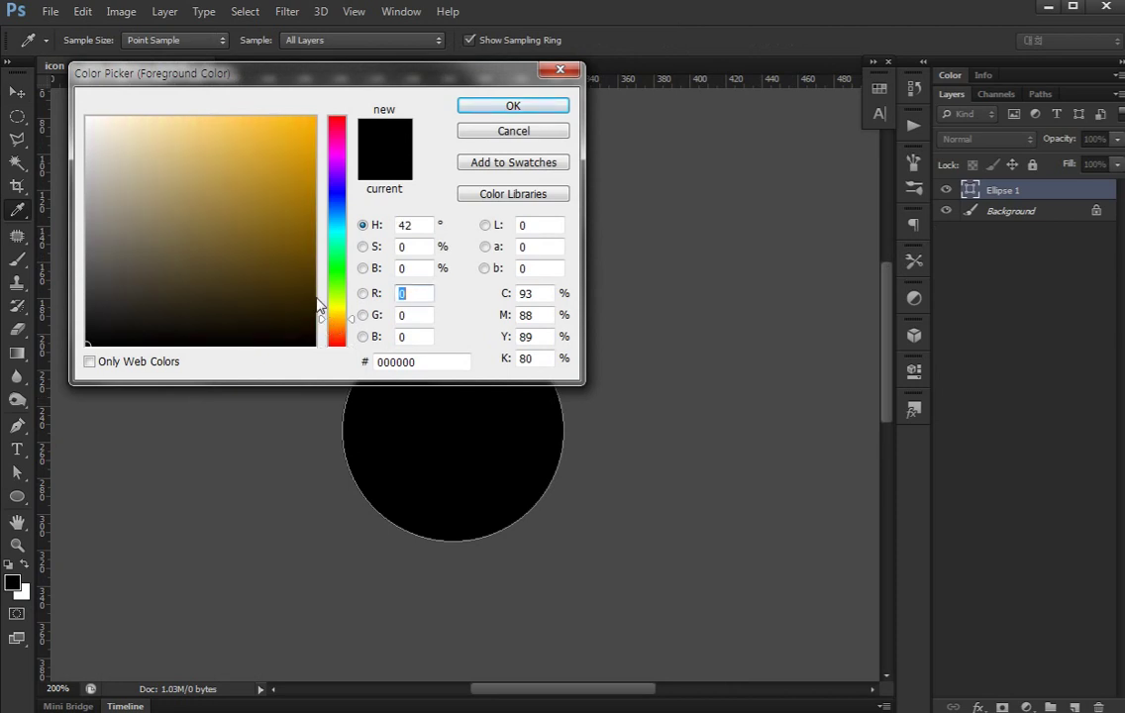
left_click(183, 224)
left_click_drag(182, 224, 184, 242)
left_click(503, 103)
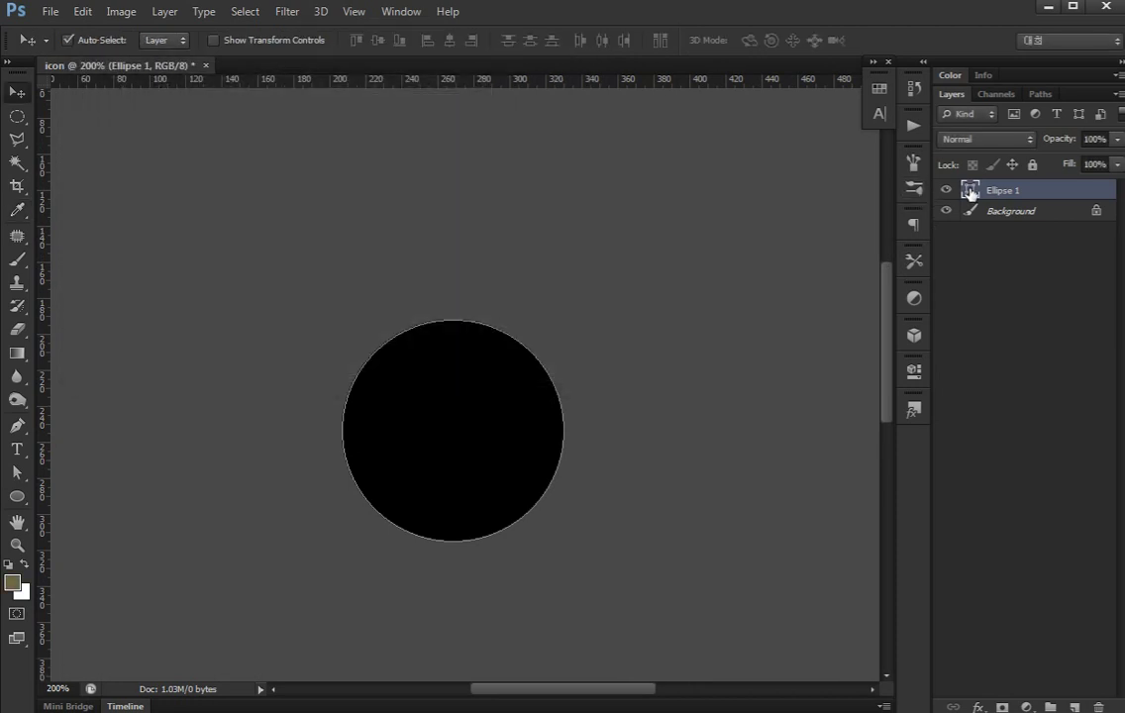
double_click(969, 189)
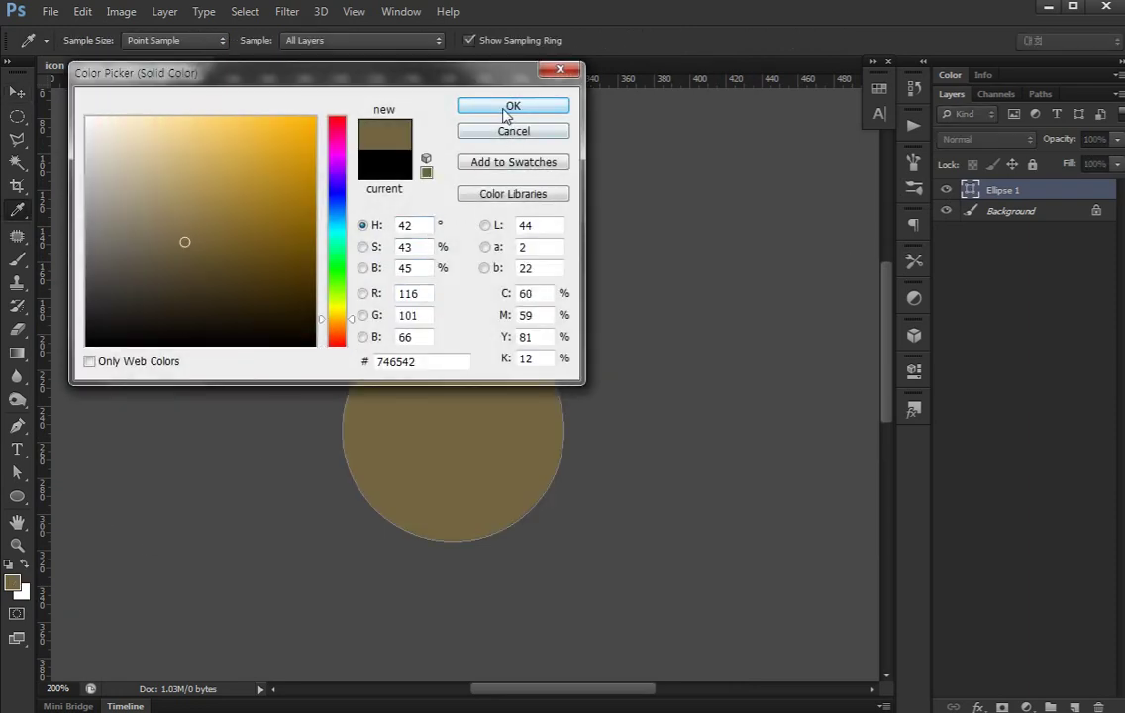
left_click(513, 105)
key("v")
left_click(967, 359)
left_click_drag(495, 465, 493, 447)
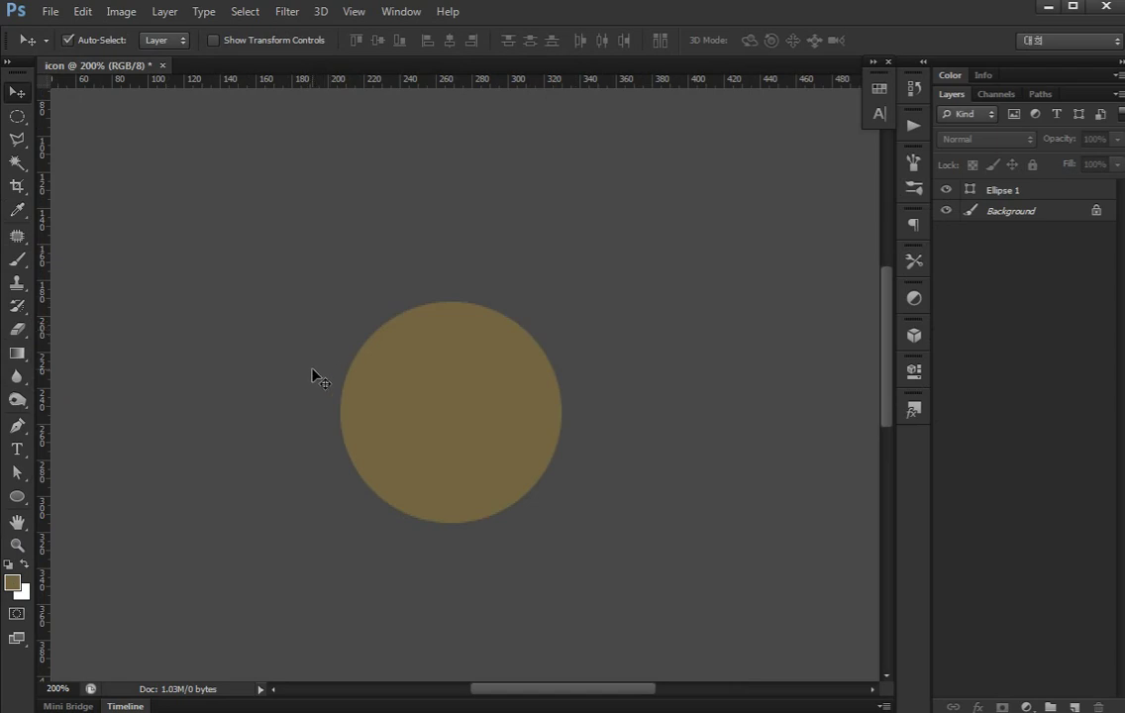
Duplicate the circle, scale the copy to 70%, and recolour it #7c6c45
left_click(1077, 196)
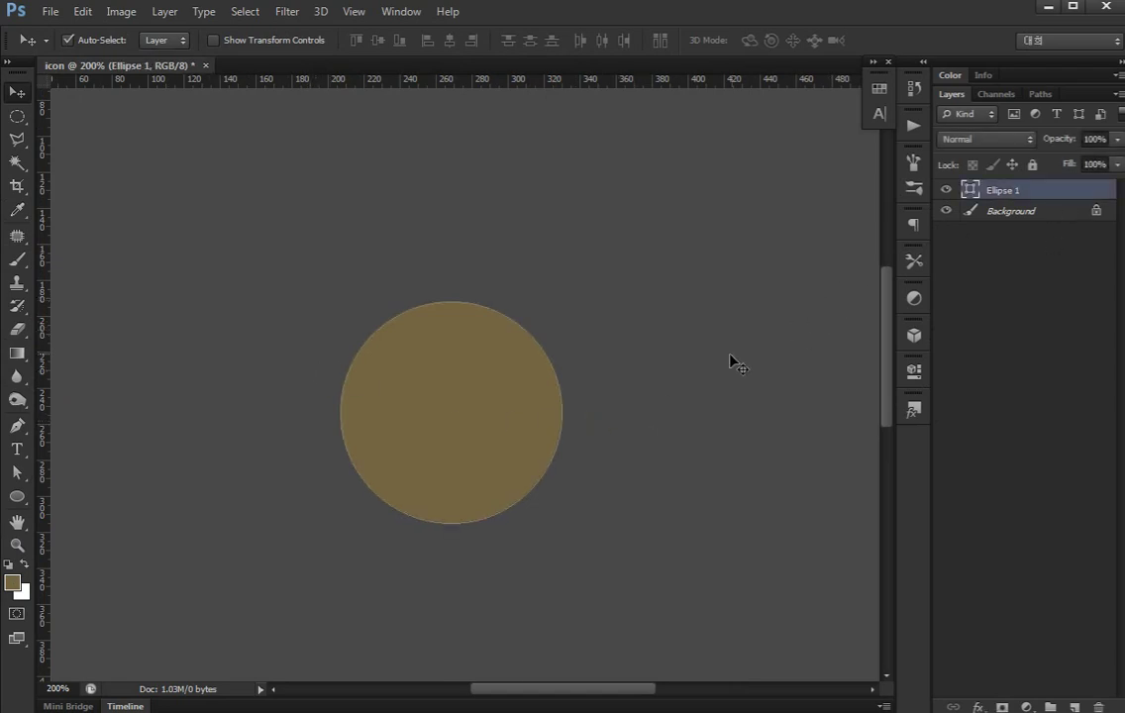
key("ctrl+j")
key("ctrl+t")
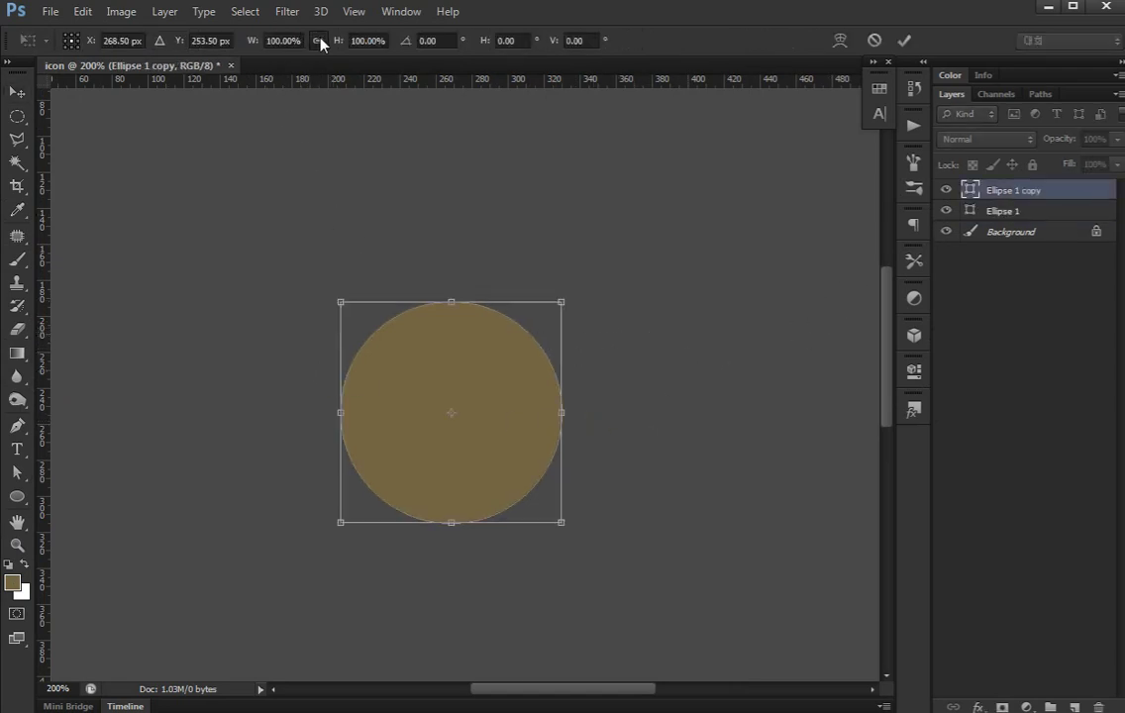
left_click(318, 41)
left_click(274, 40)
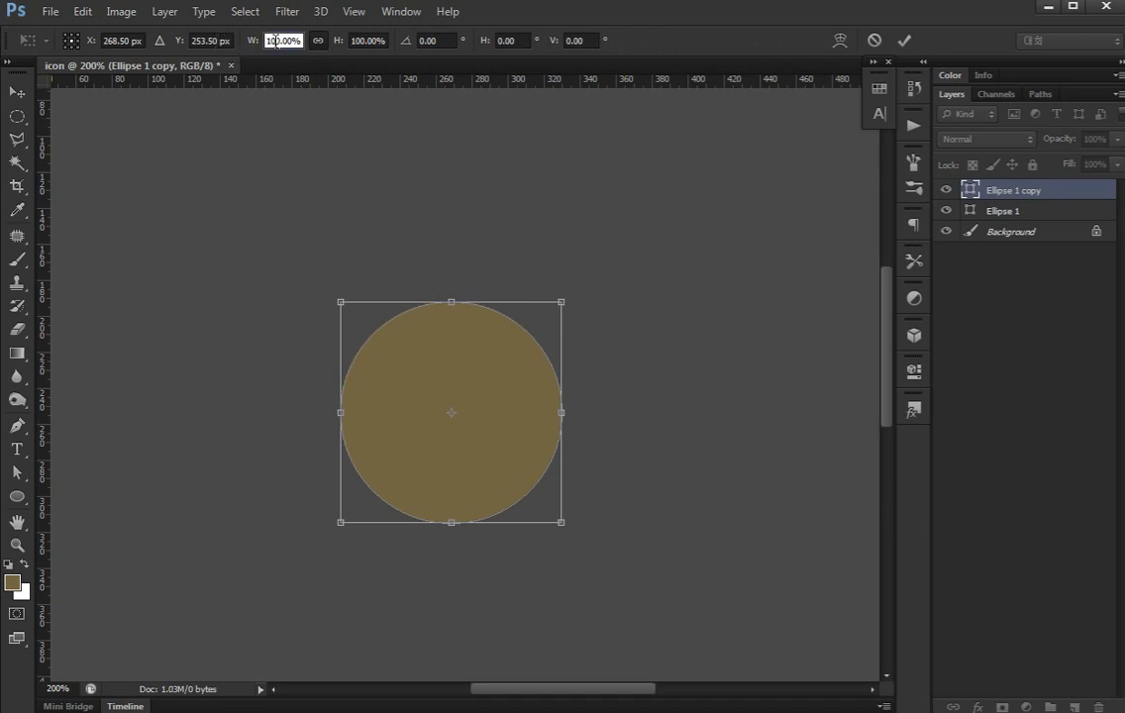
type("70")
key("Return")
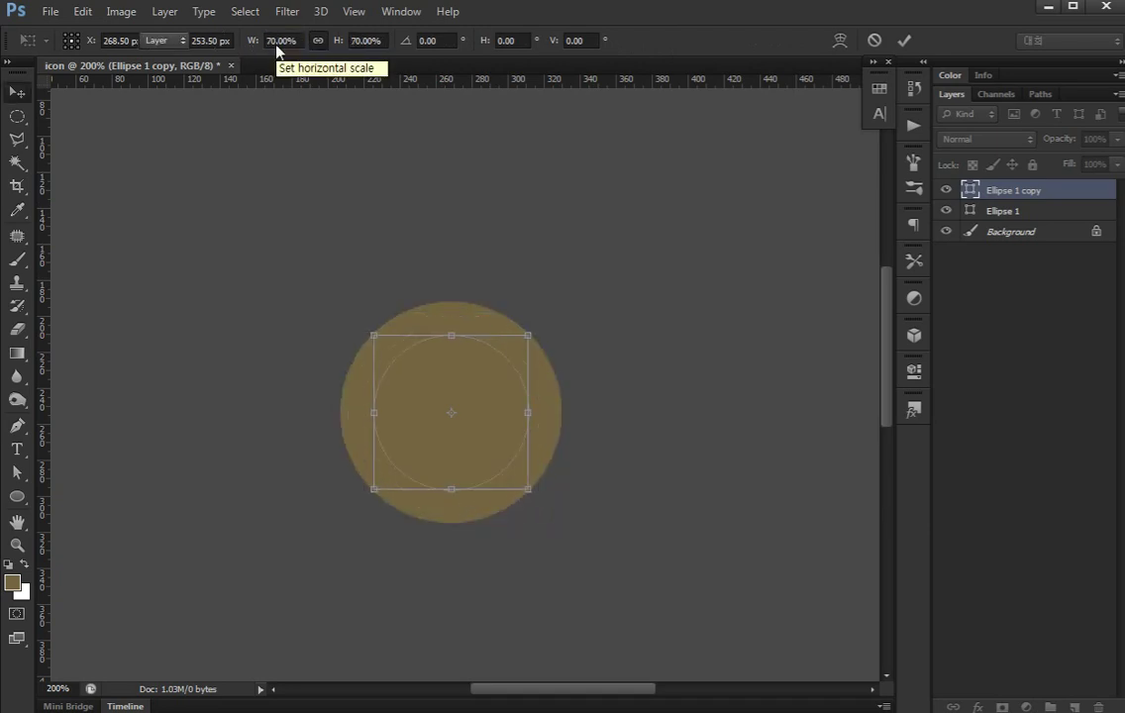
key("Return")
double_click(968, 190)
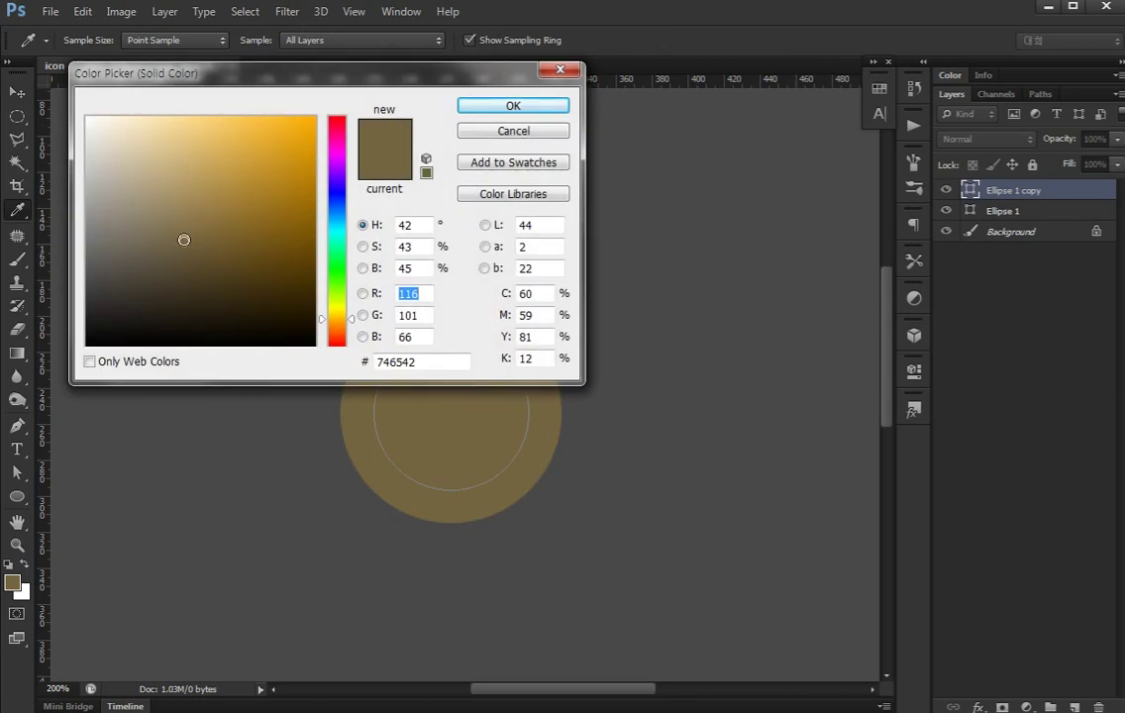
left_click_drag(184, 239, 186, 234)
left_click(188, 234)
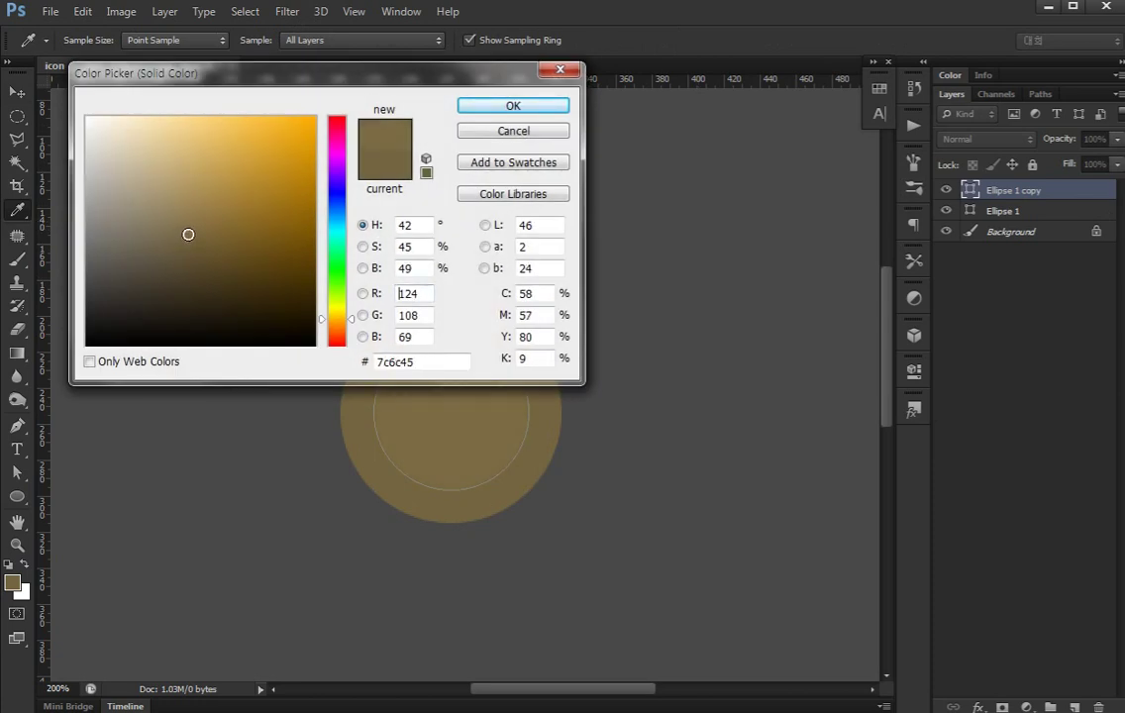
key("Return")
Duplicate the smaller circle, scale it to 90%, and recolour it darker brown #70603a
key("ctrl+j")
key("ctrl+t")
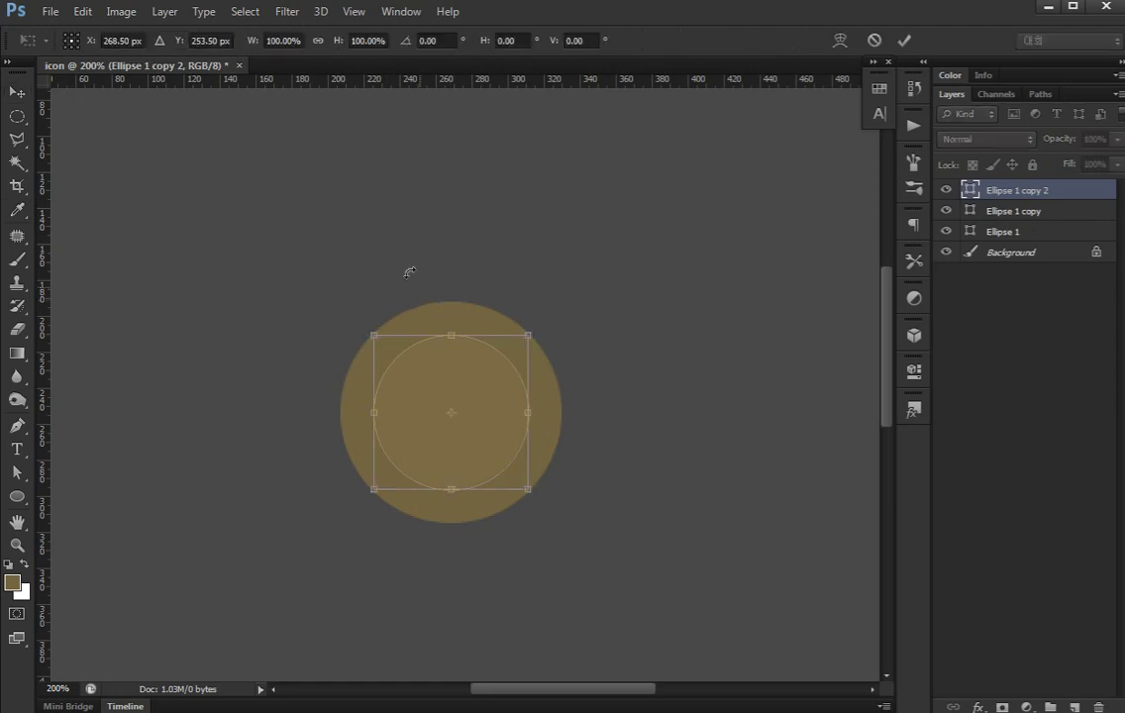
left_click(287, 41)
type("90")
key("Return")
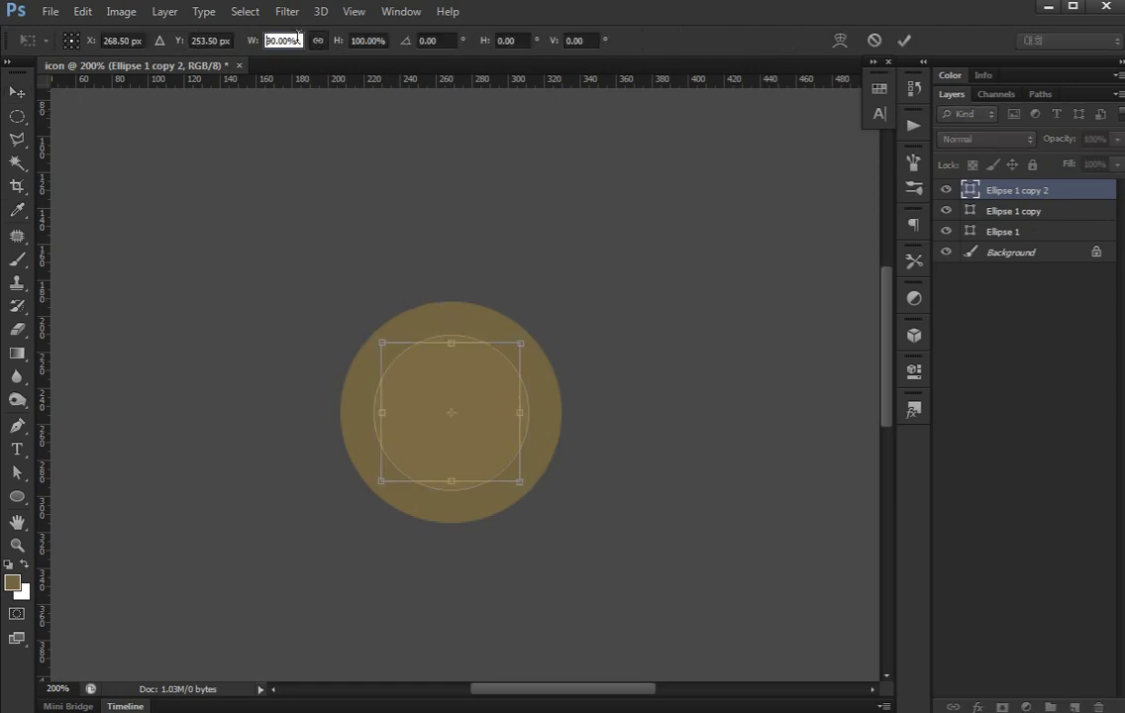
key("Return")
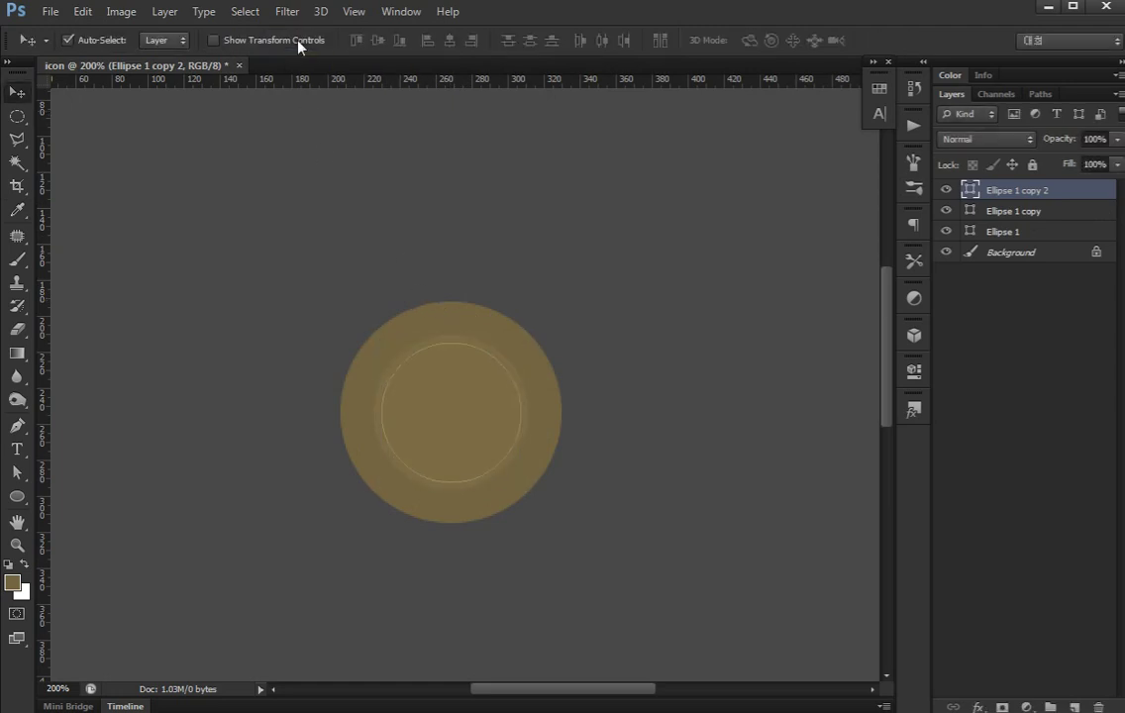
double_click(971, 191)
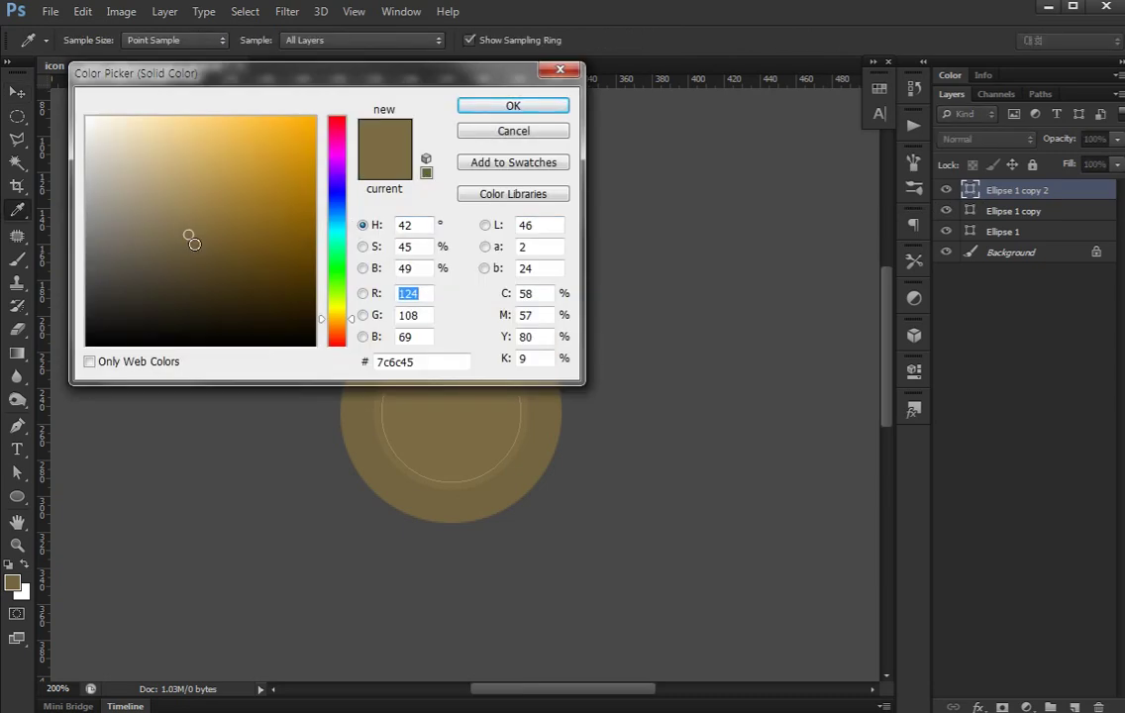
left_click(195, 245)
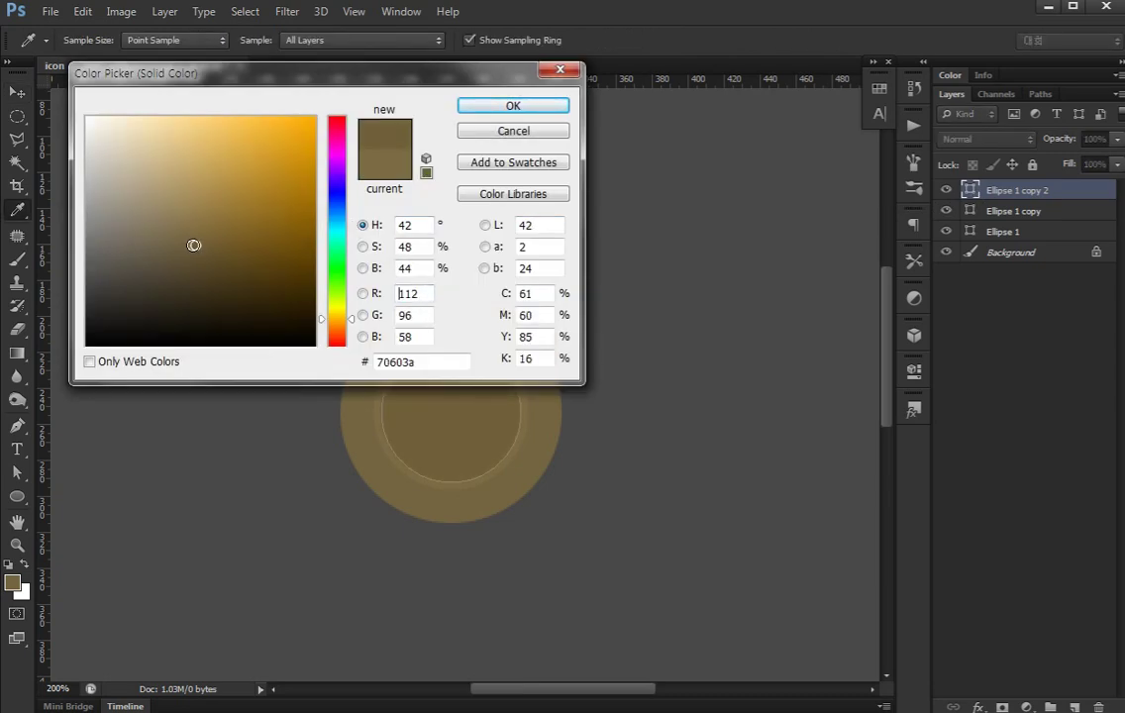
key("Return")
left_click(971, 408)
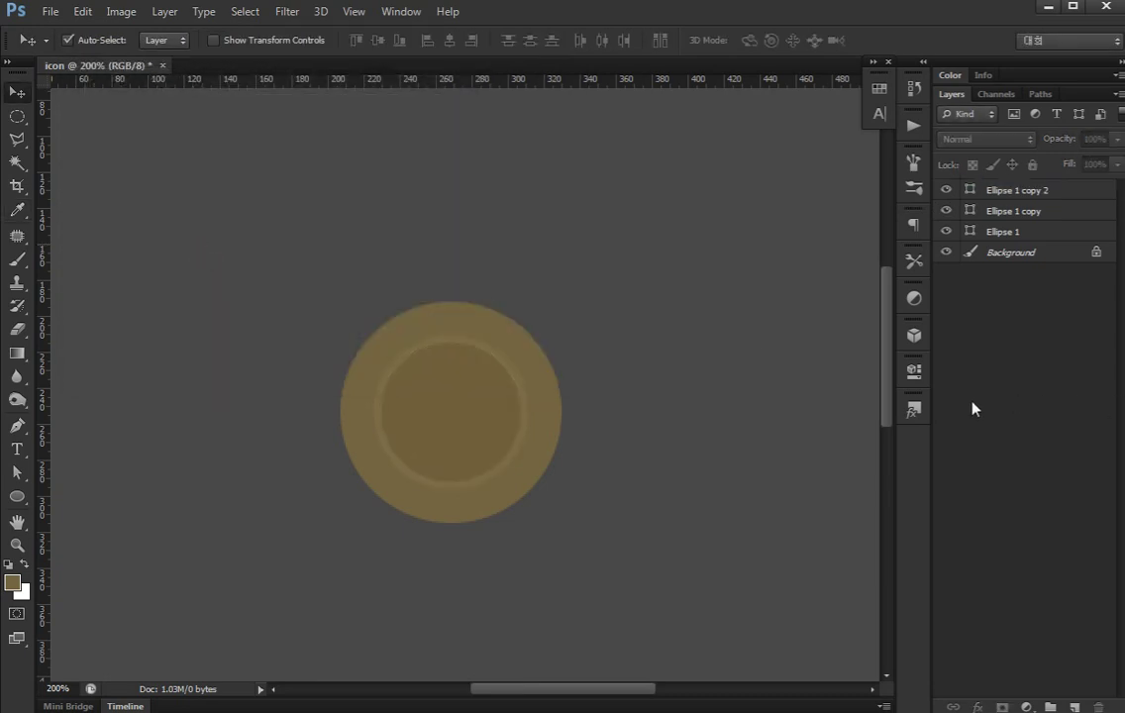
left_click_drag(537, 388, 517, 381)
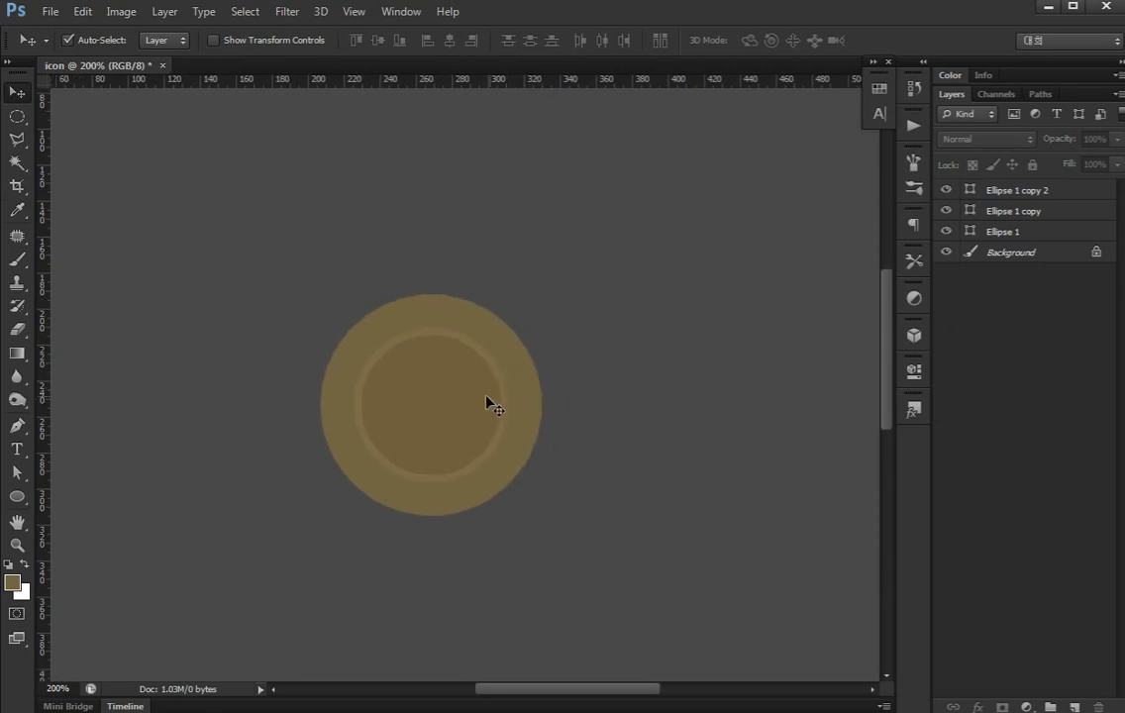
Draw a small square above the circle and set its width to 30 px
right_click(16, 497)
left_click(108, 492)
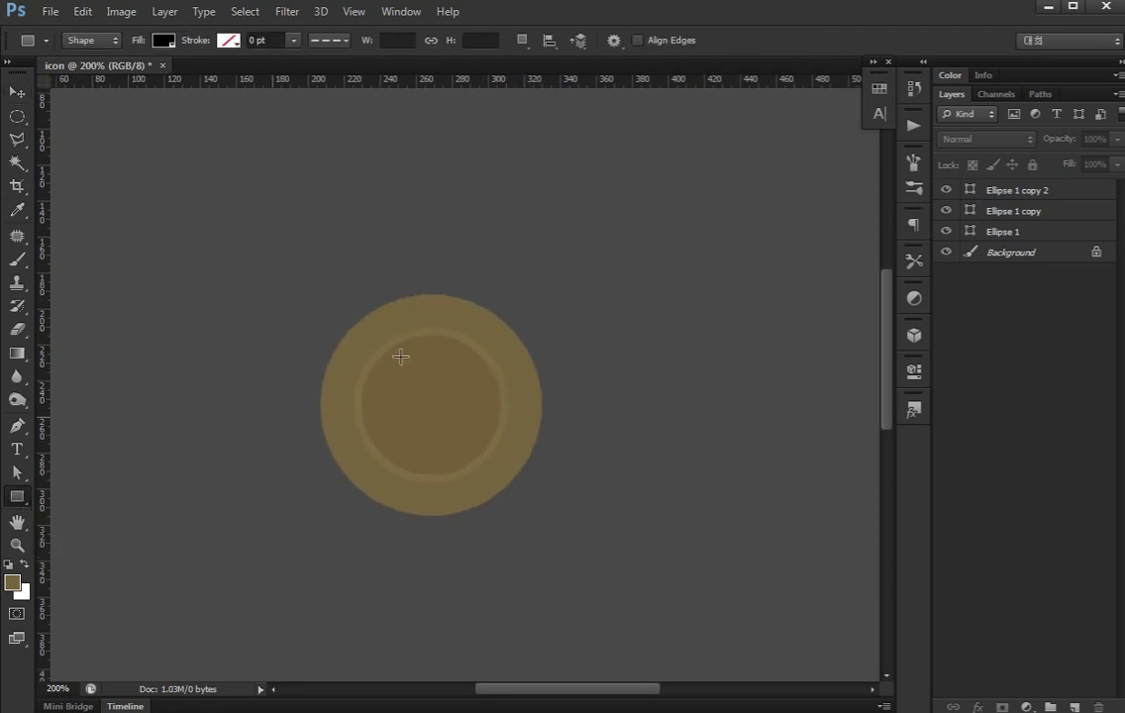
left_click_drag(407, 270, 457, 321)
key("a")
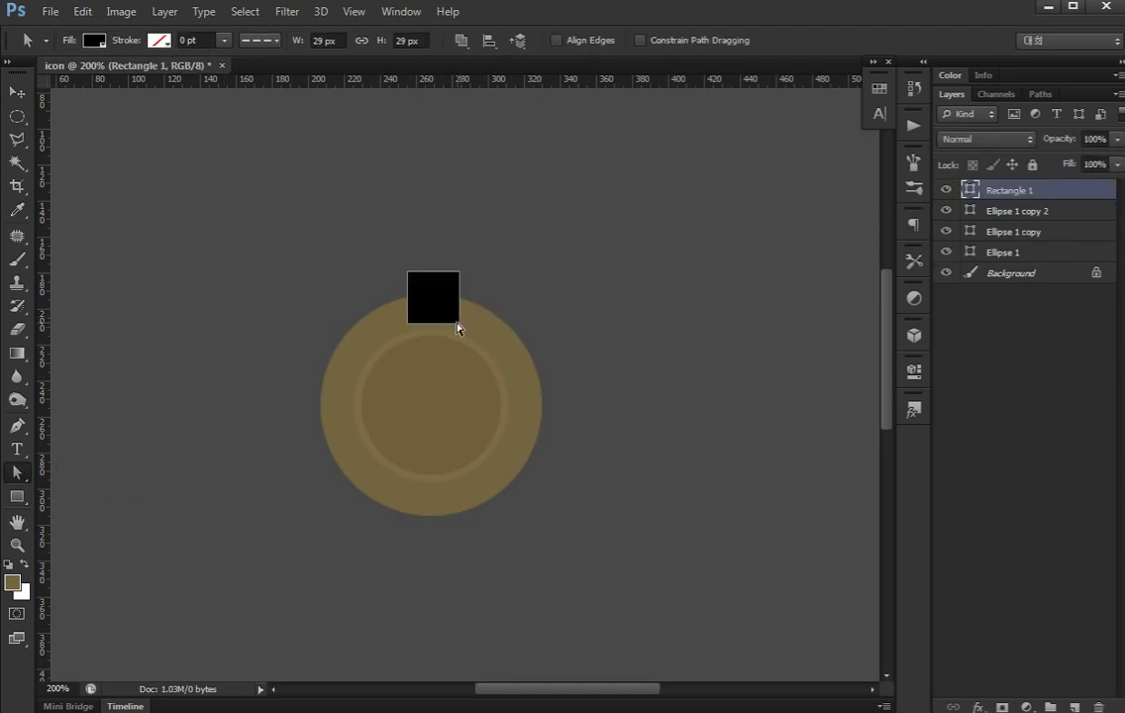
left_click(302, 44)
type("30")
key("Tab")
key("Return")
Give the Rectangle 1 square the circle's tan fill colour
left_click(1027, 449)
key("v")
left_click(446, 300)
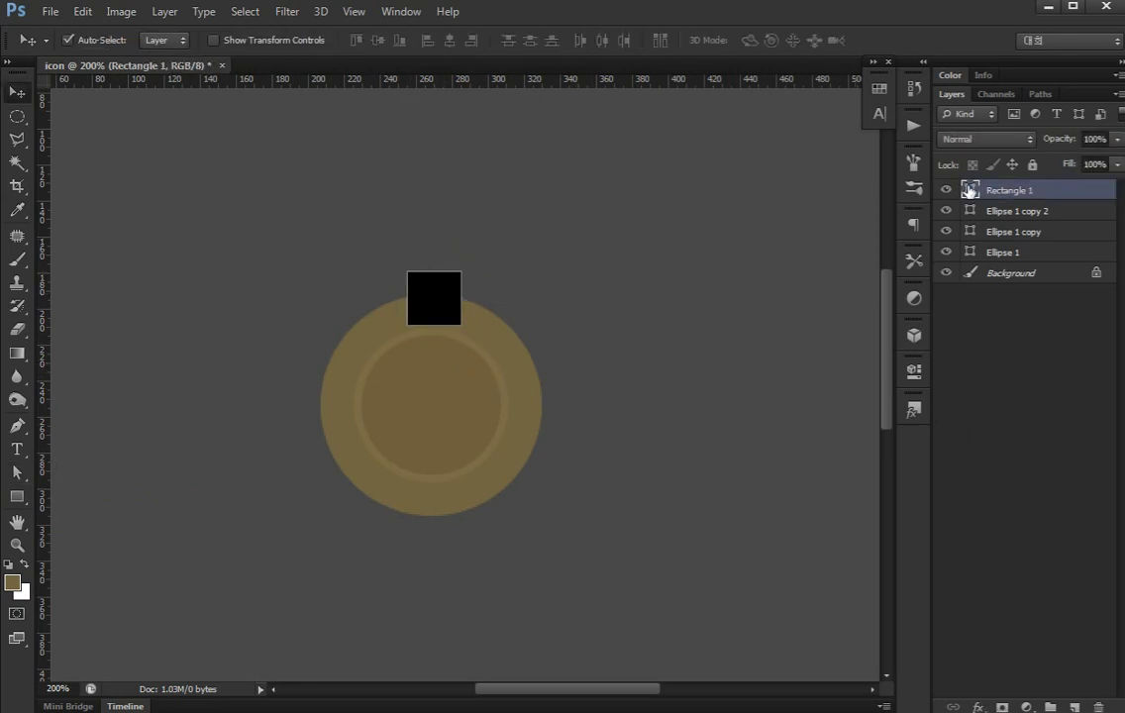
double_click(969, 189)
left_click(526, 447)
key("Return")
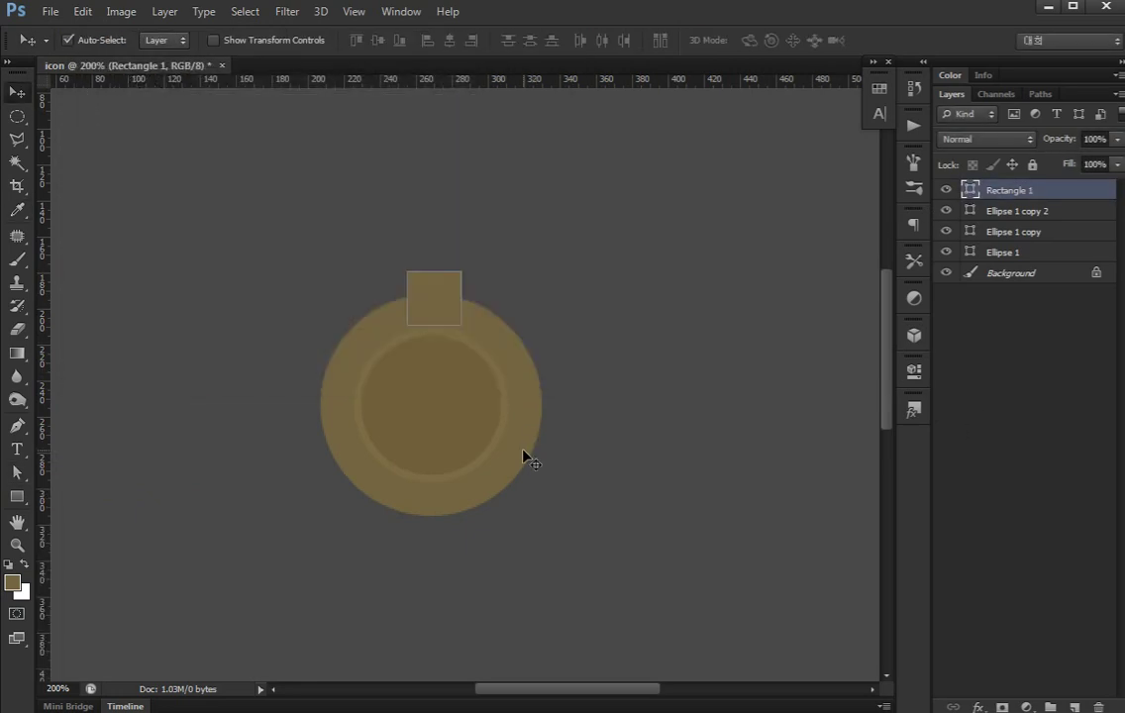
Duplicate the square and move the copy below the circle
key("ctrl+j")
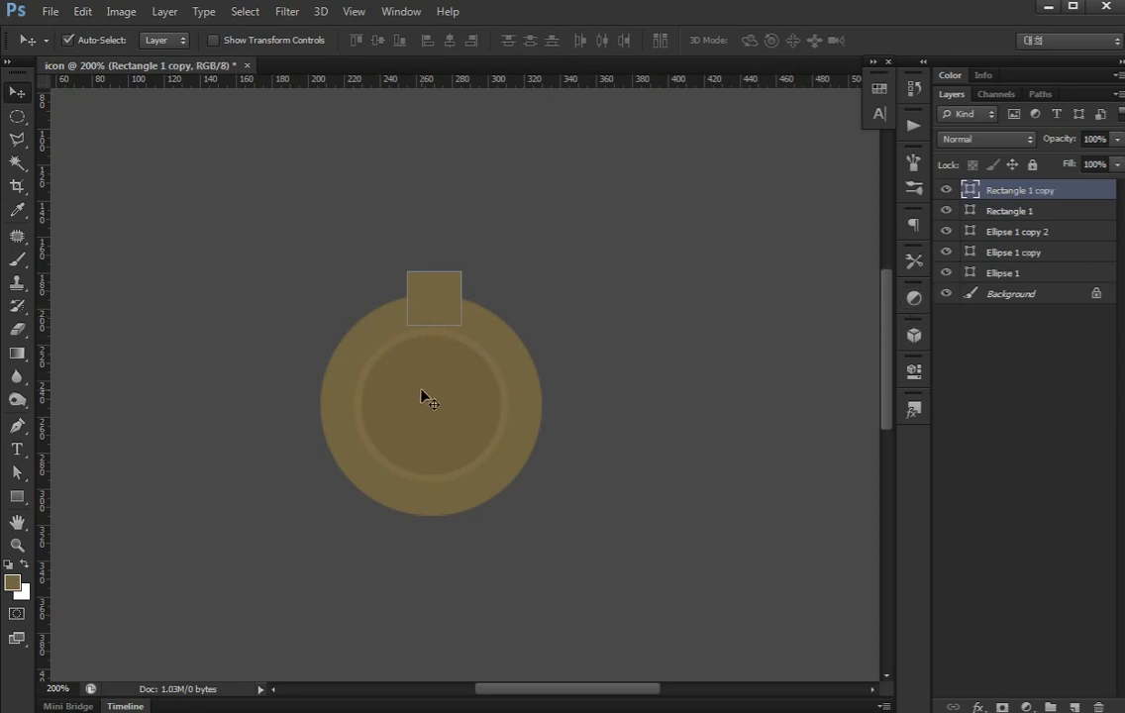
key("ctrl+t")
key("shift+Down")
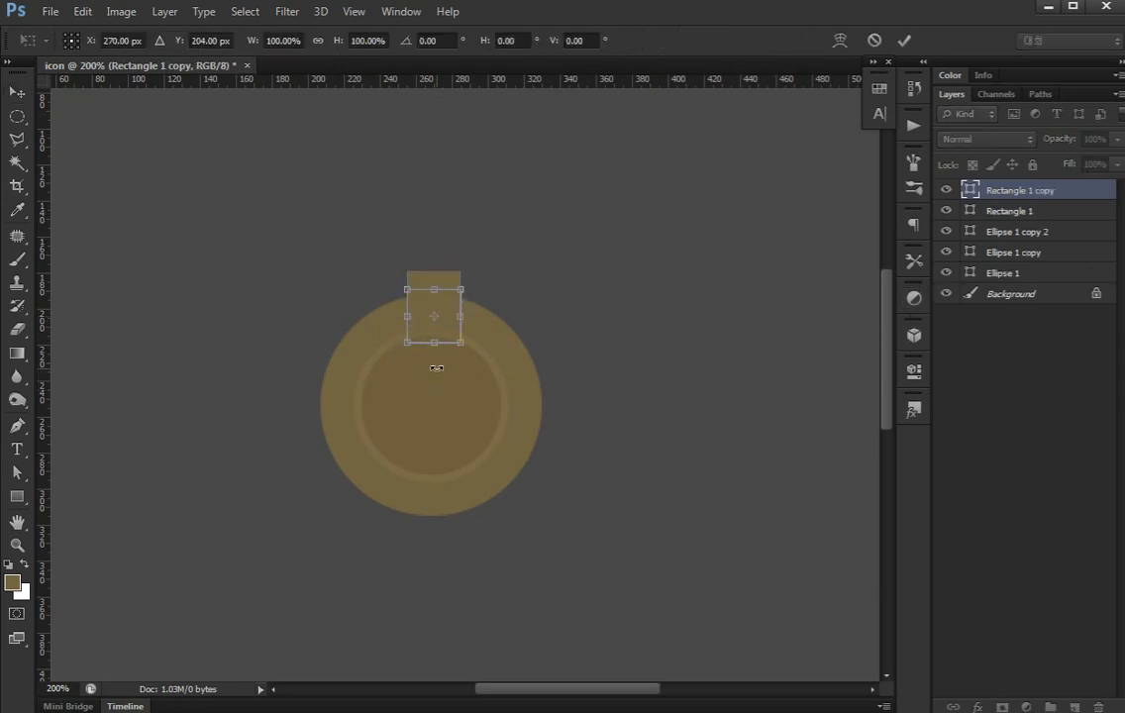
key("shift+Down")
key("shift+Down")
key("shift+Down")
key("shift+Down")
key("shift+Down")
key("shift+Down")
key("shift+Down")
key("shift+Down")
key("shift+Down")
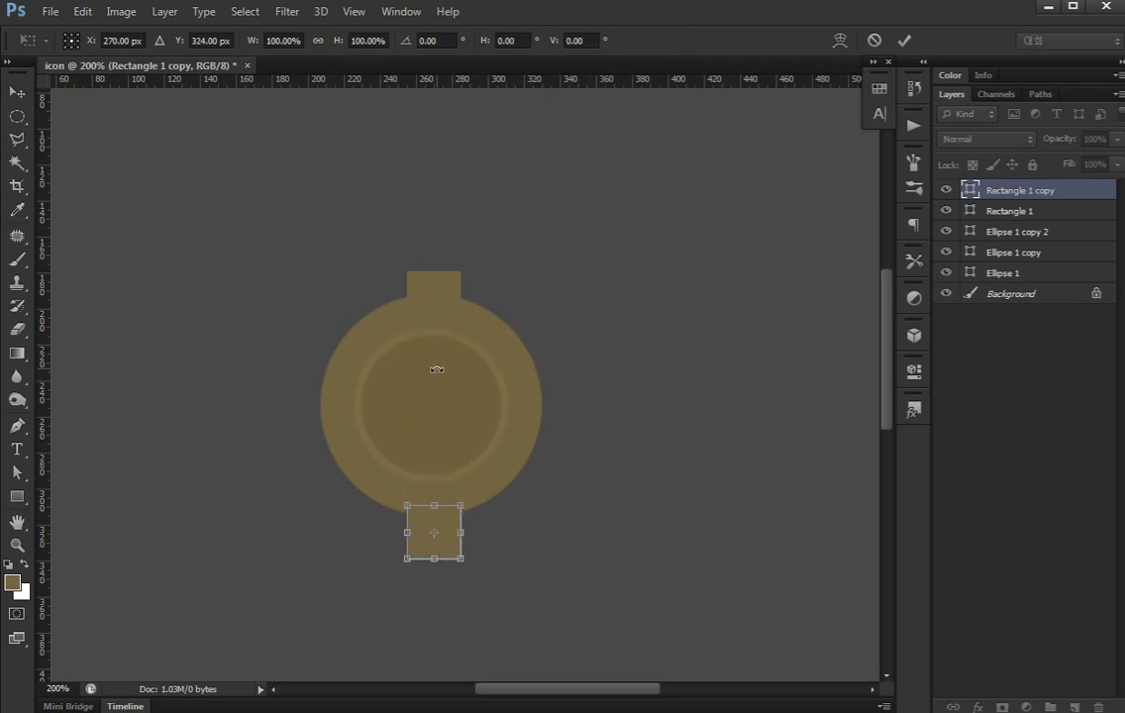
key("Return")
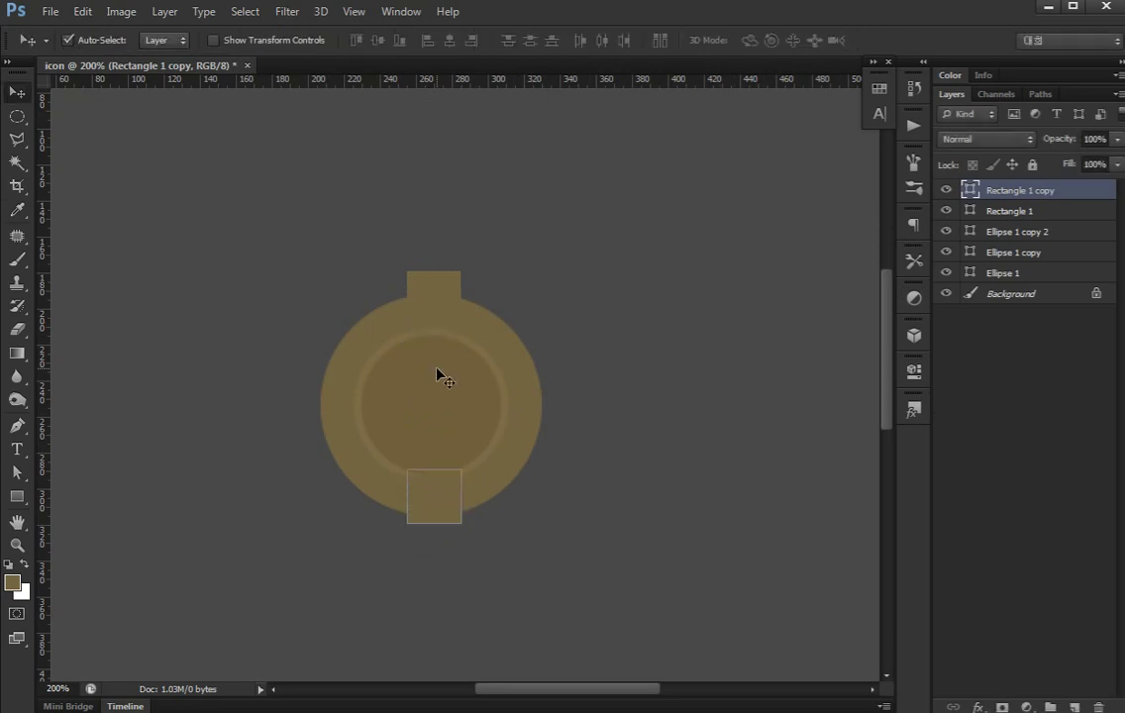
Duplicate the top and bottom teeth and rotate the copies 90° to horizontal
key("a")
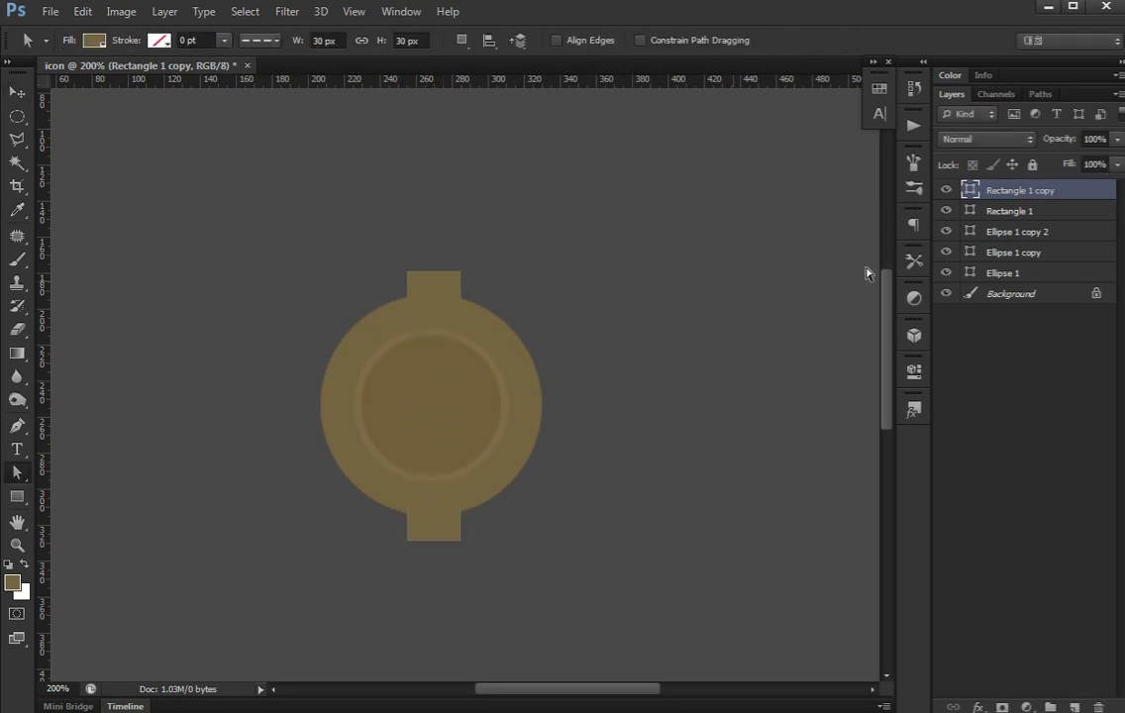
left_click(1019, 218, "shift")
key("ctrl+j")
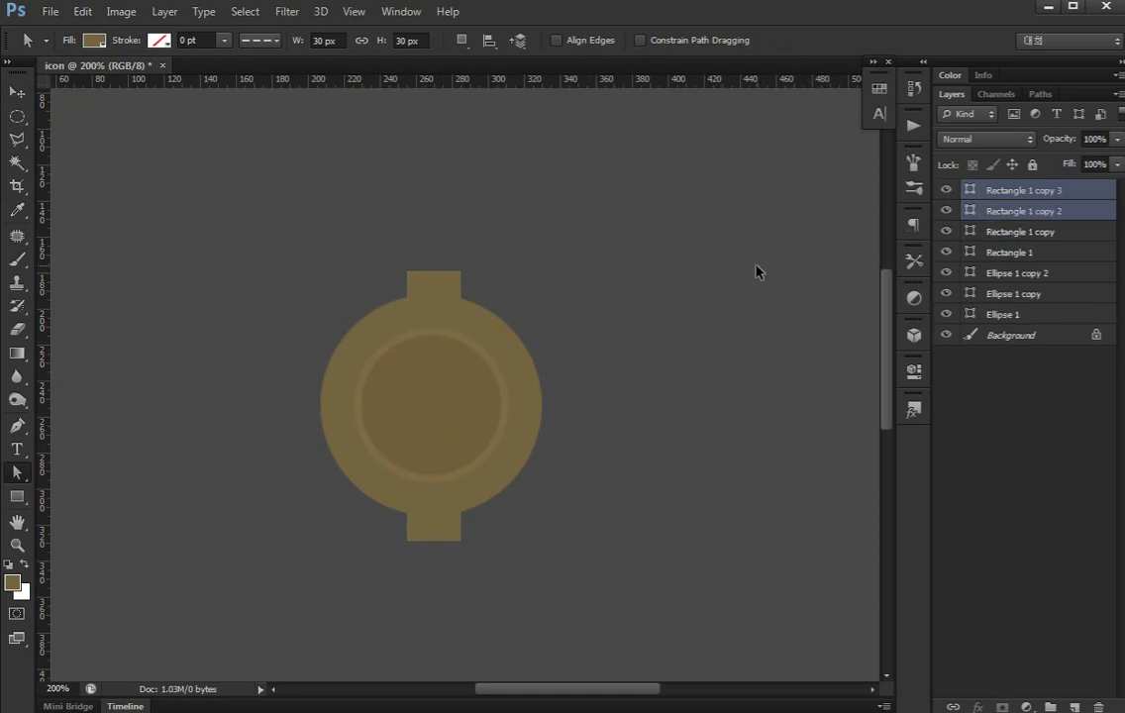
key("ctrl+t")
left_click_drag(597, 234, 690, 574)
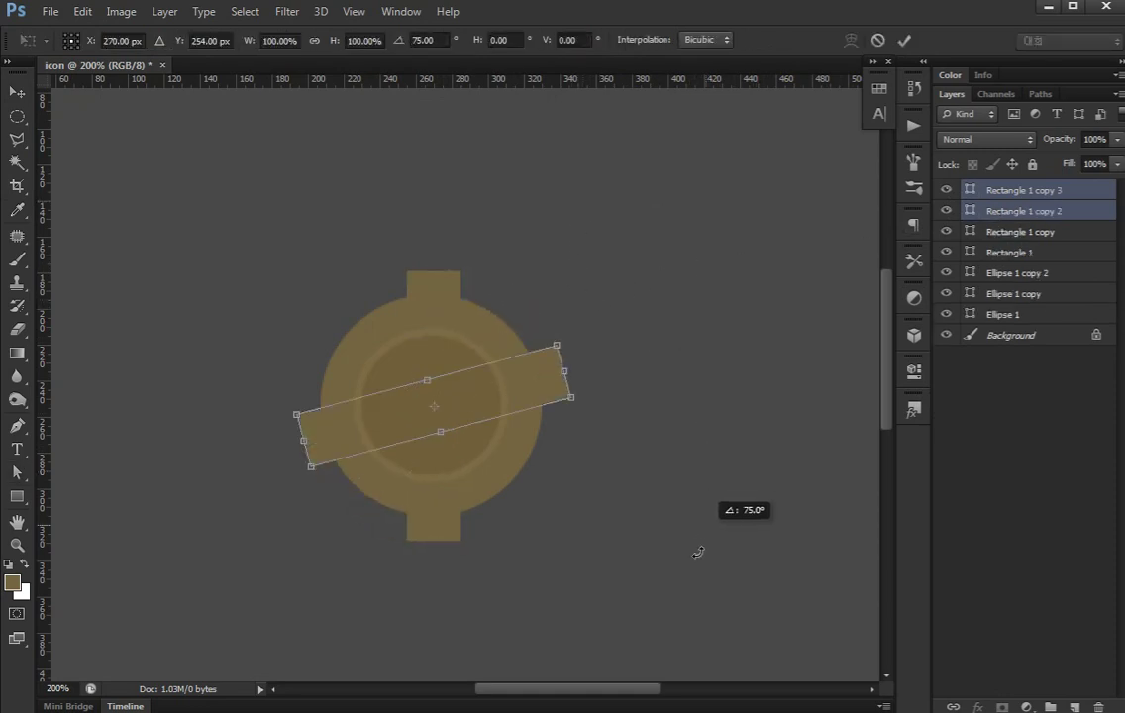
key("Return")
Duplicate and rotate two more tooth pairs onto both 45° diagonals
key("ctrl+j")
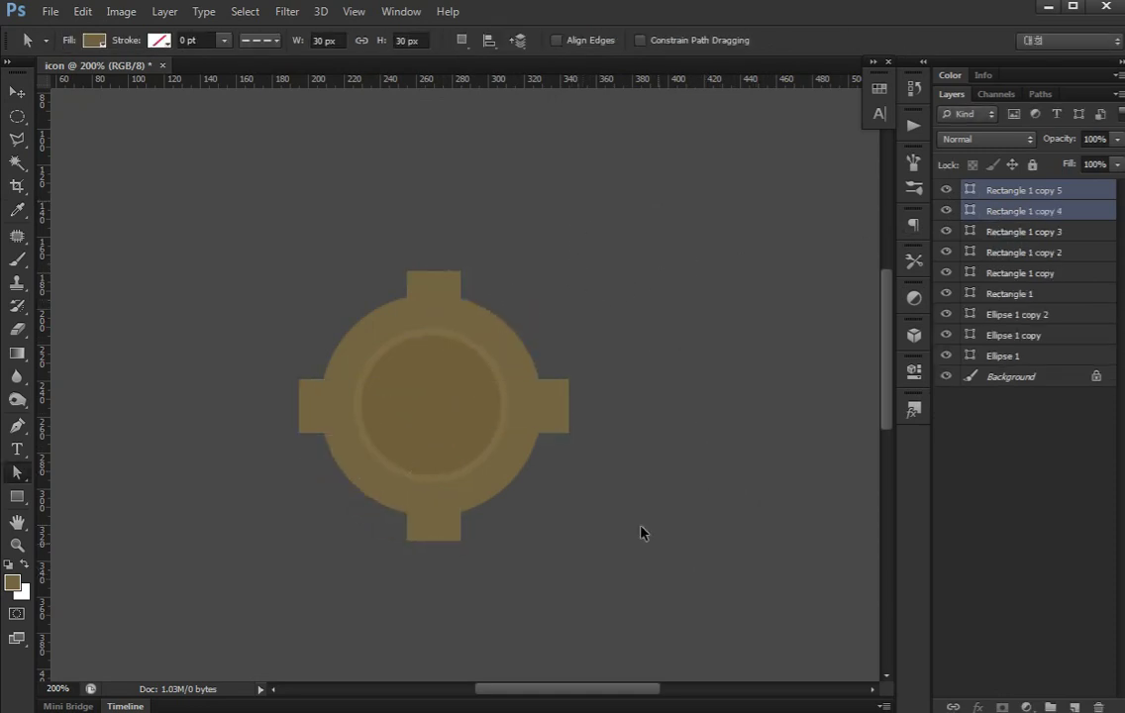
key("ctrl+t")
left_click_drag(628, 389, 650, 435)
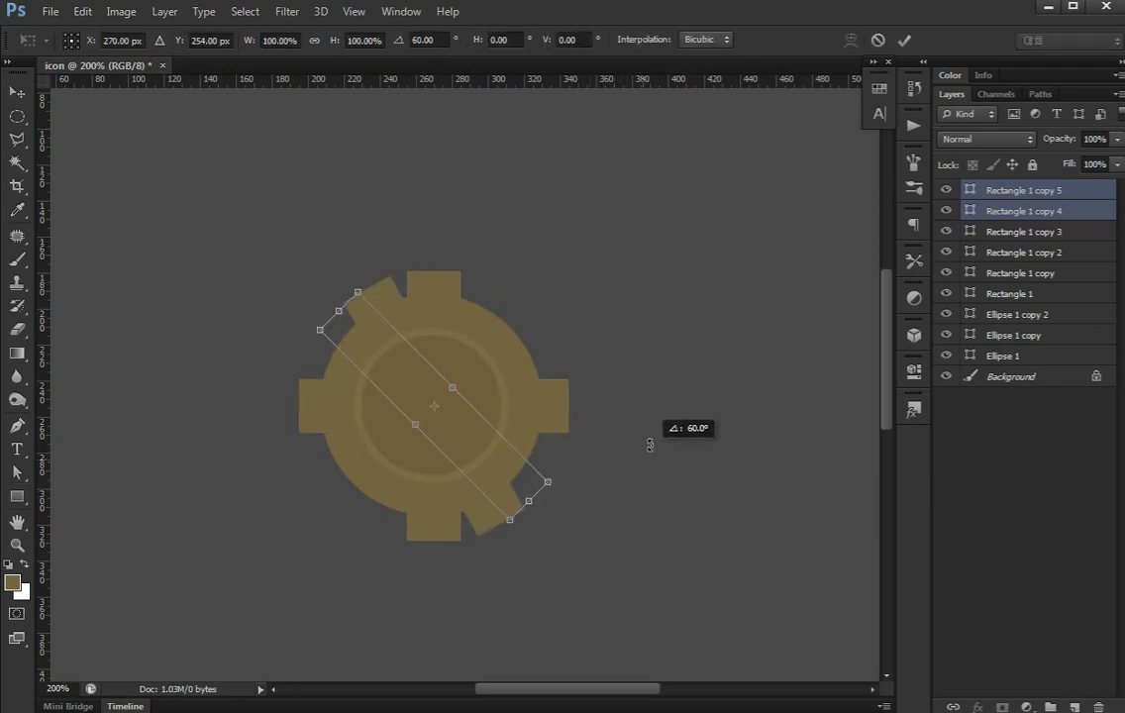
key("Return")
key("ctrl+j")
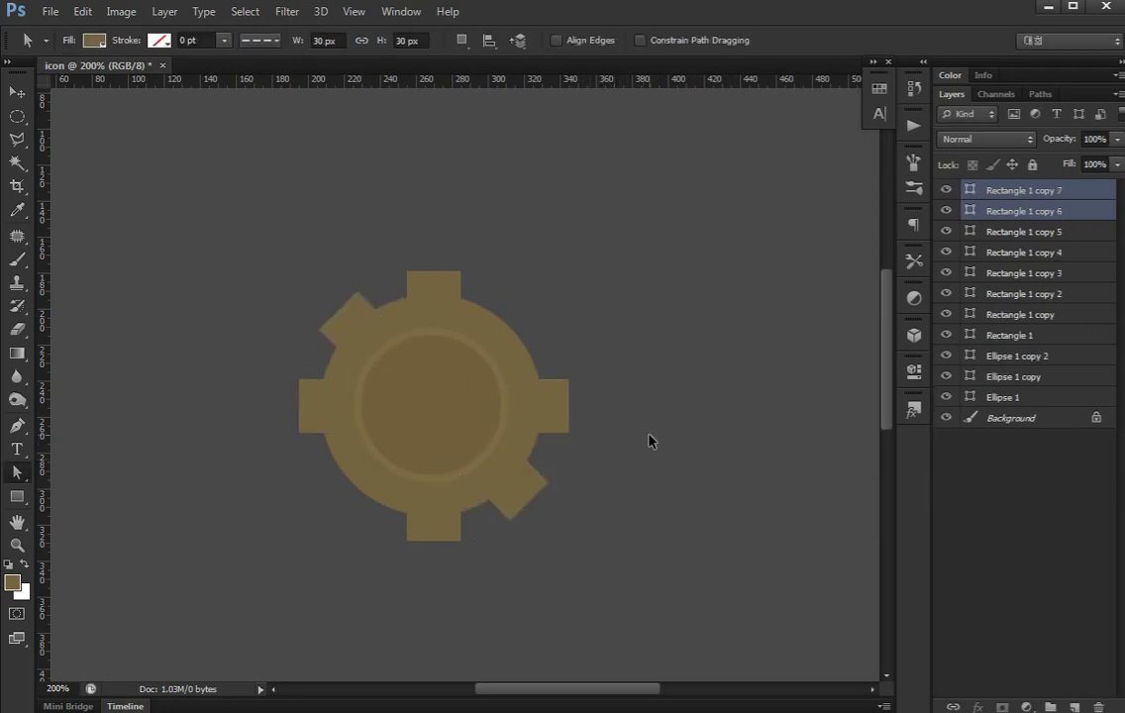
key("ctrl+t")
mouse_move(595, 284)
left_mouse_down()
mouse_move(647, 457)
mouse_move(604, 578)
left_mouse_up()
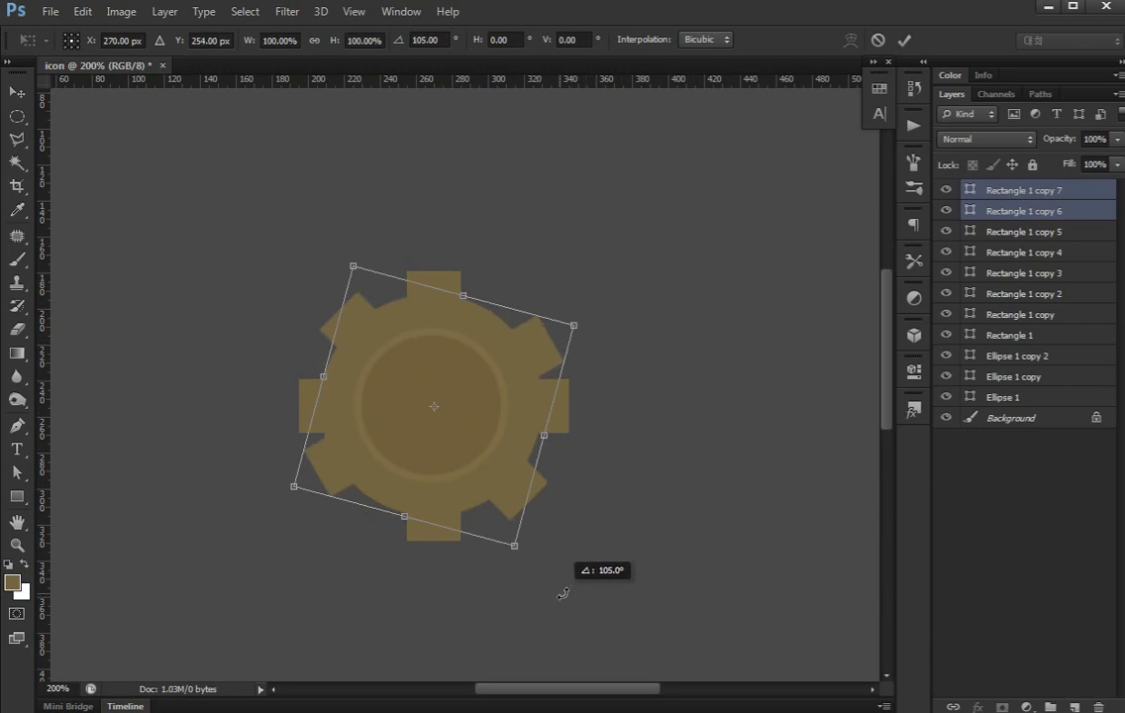
key("Return")
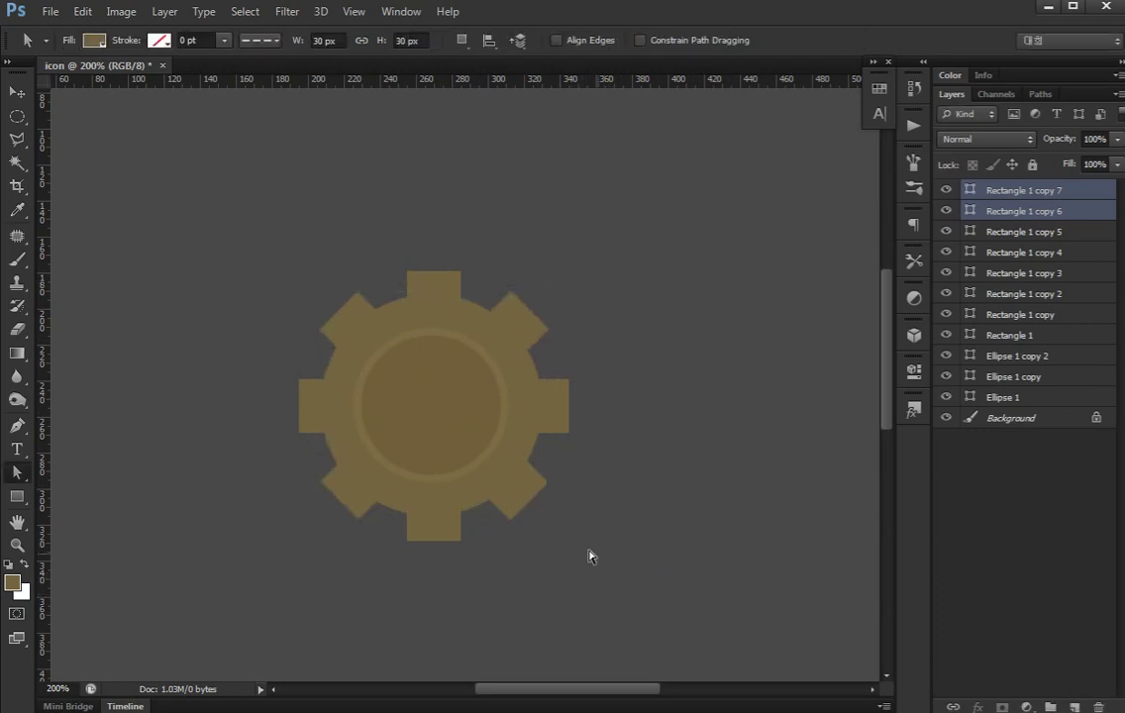
Merge layers Rectangle 1 through Rectangle 1 copy 7 into one teeth shape layer
left_click(1050, 313)
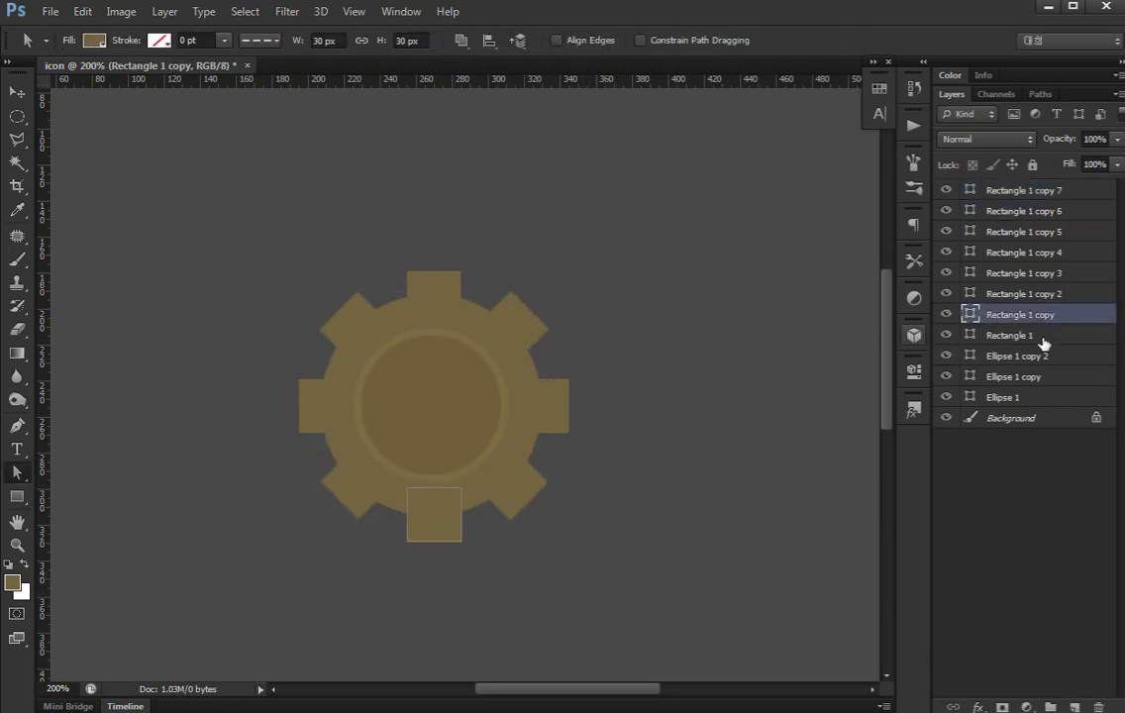
left_click(1069, 336)
left_click(1037, 201, "shift")
key("ctrl+e")
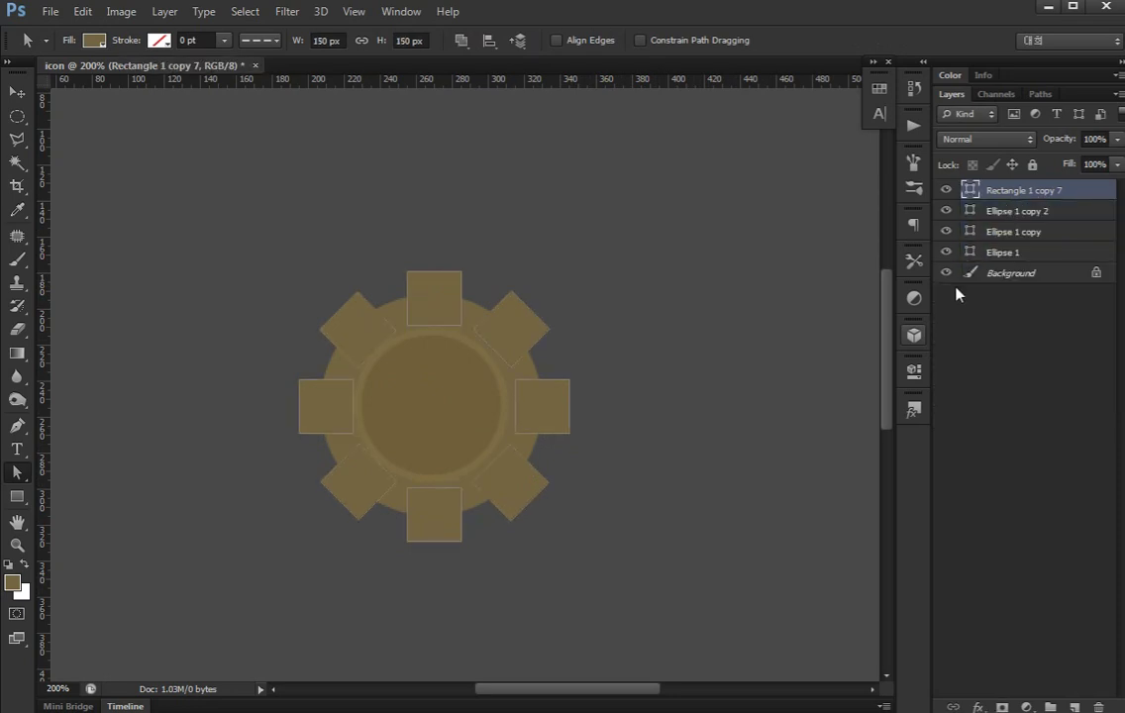
Select Ellipse 1 through Ellipse 1 copy 2 together with the teeth layer
left_click(998, 255, "ctrl")
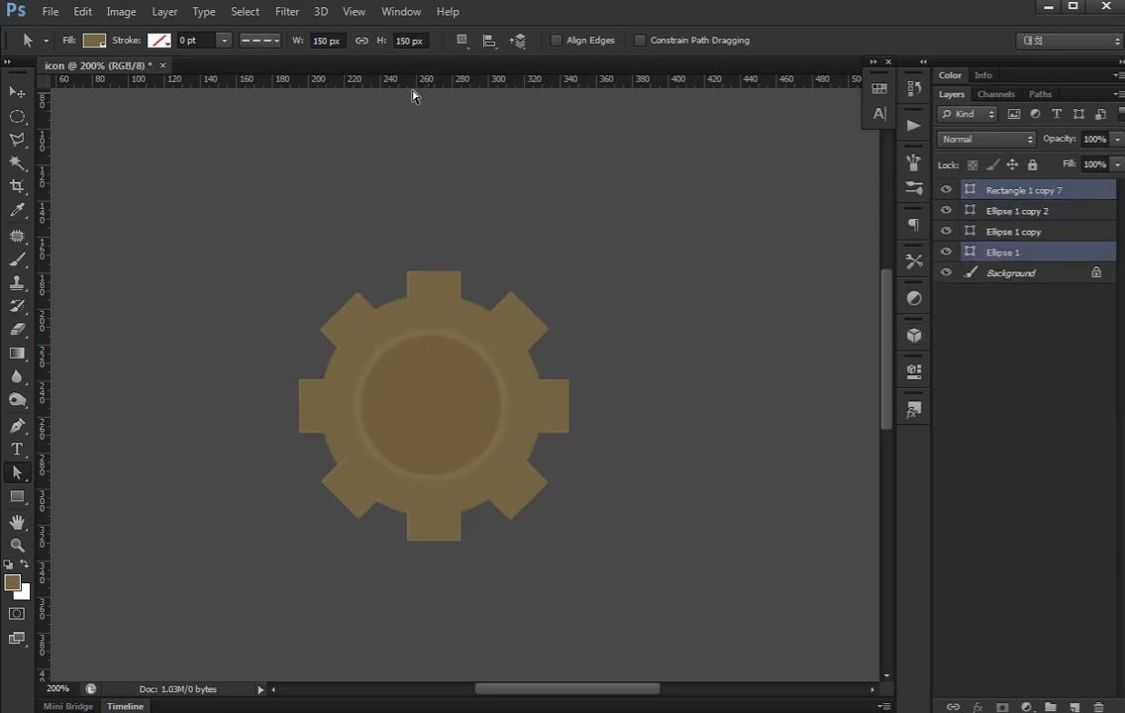
left_click(1015, 251)
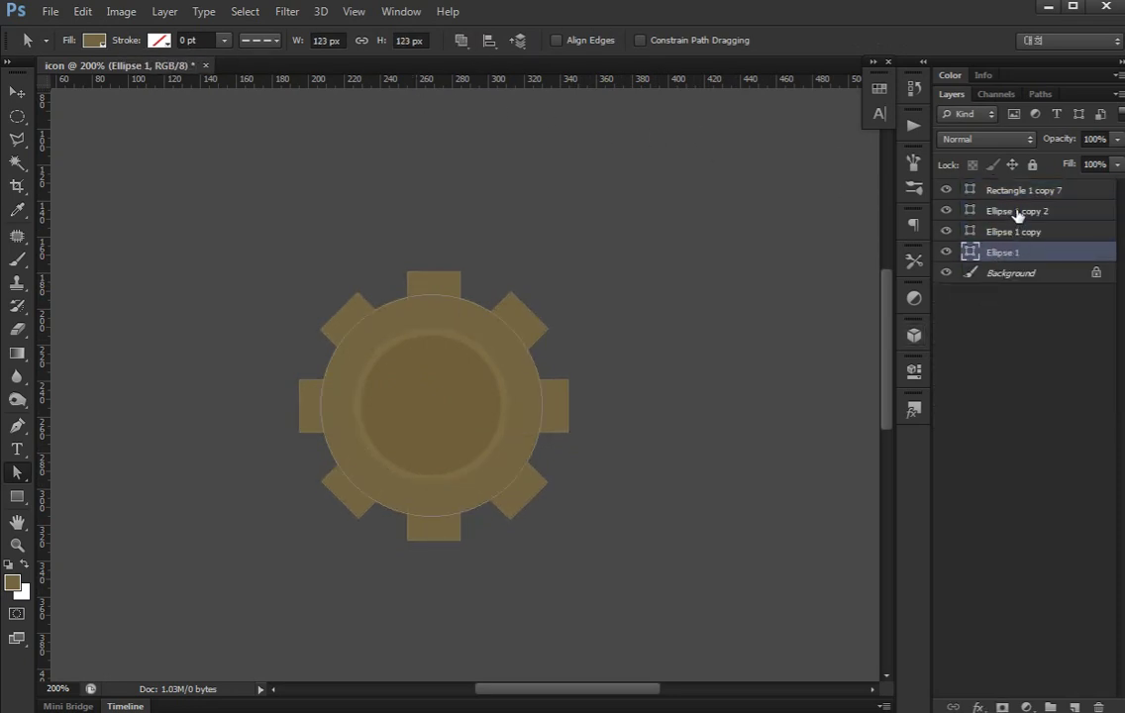
left_click(1027, 211, "shift")
left_click(1042, 192, "shift")
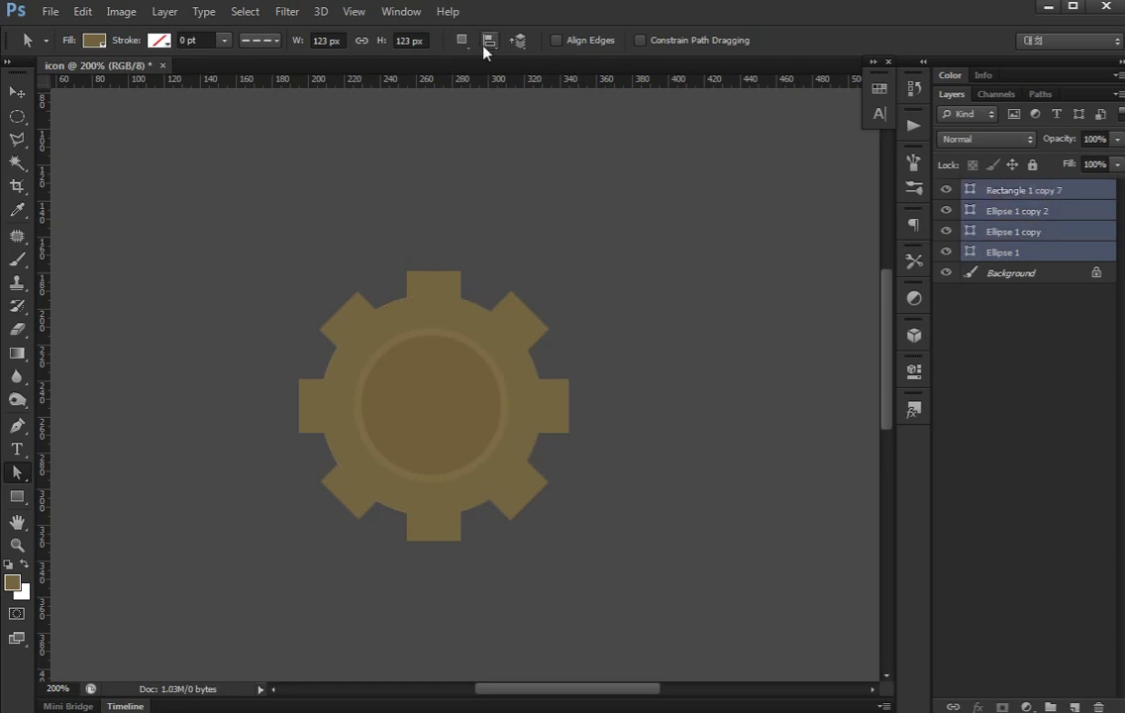
Align the selected gear shapes to each other's horizontal and vertical centres
key("v")
left_click(452, 46)
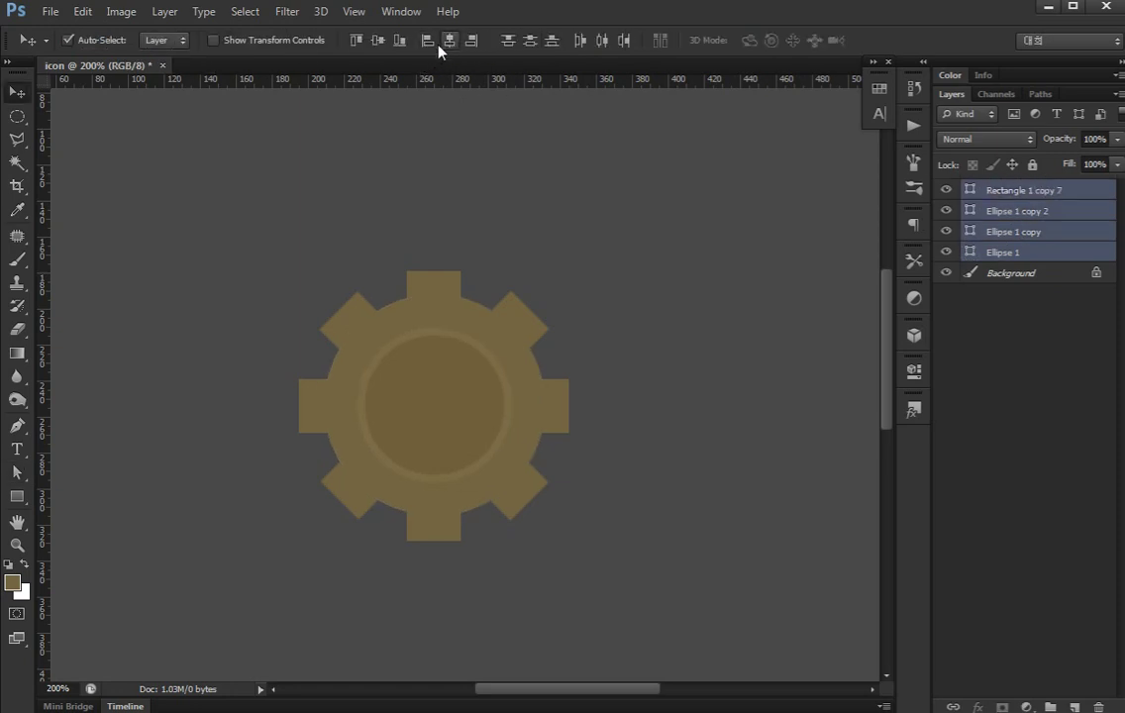
left_click(377, 39)
left_click(937, 376)
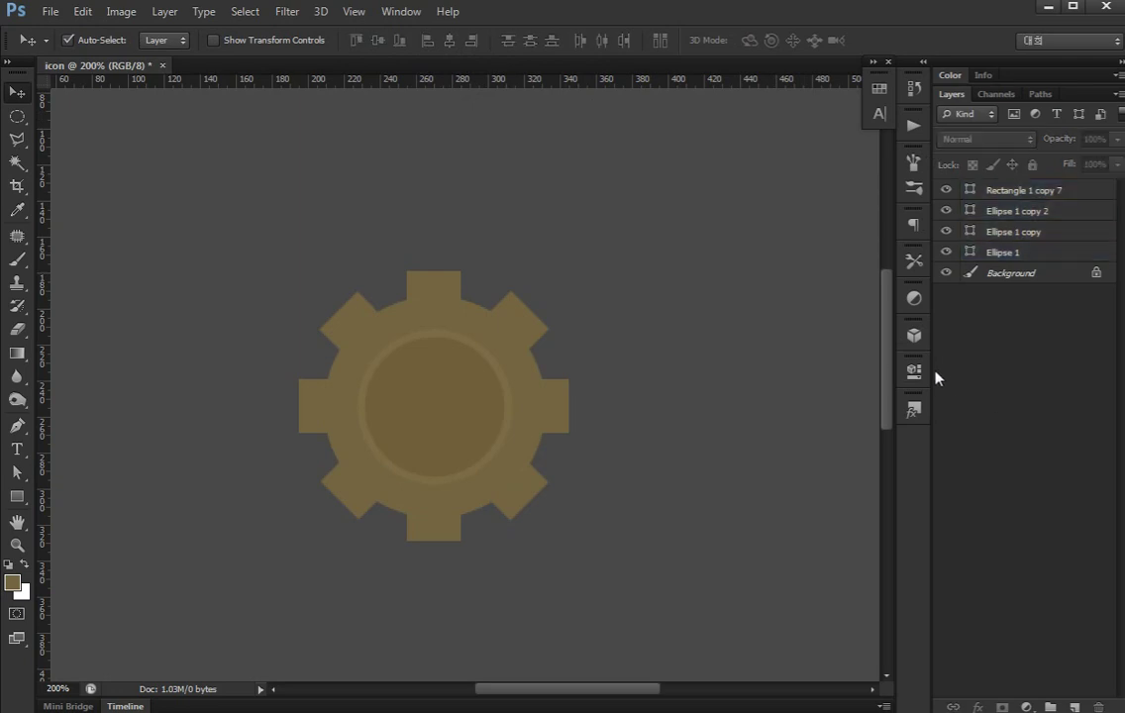
left_click_drag(612, 387, 590, 376)
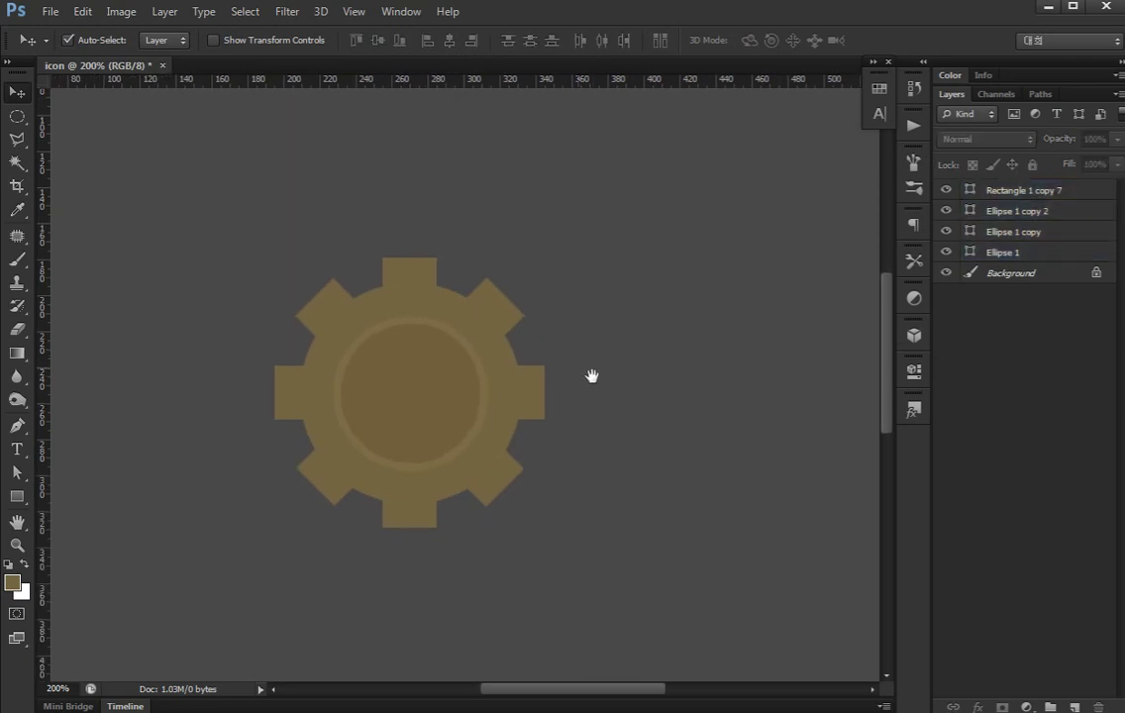
Merge the outer circle with the teeth and move the gear layer above Background
left_click(511, 432)
left_click(548, 407, "shift")
key("ctrl+e")
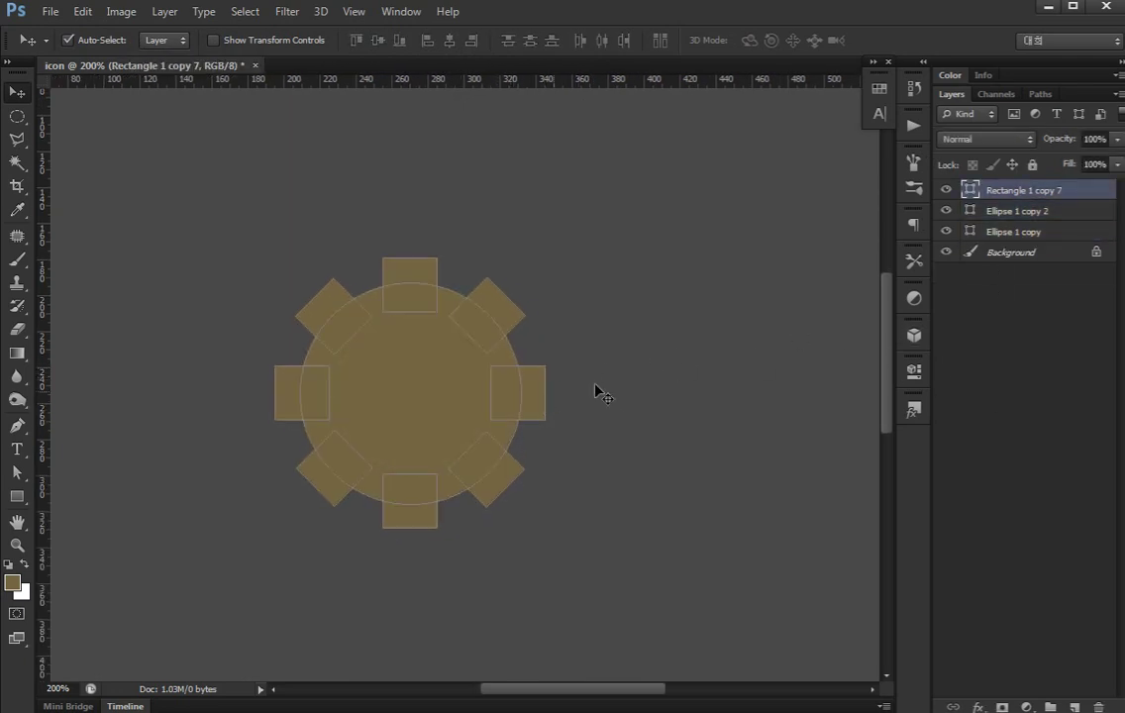
left_click_drag(1010, 201, 1005, 256)
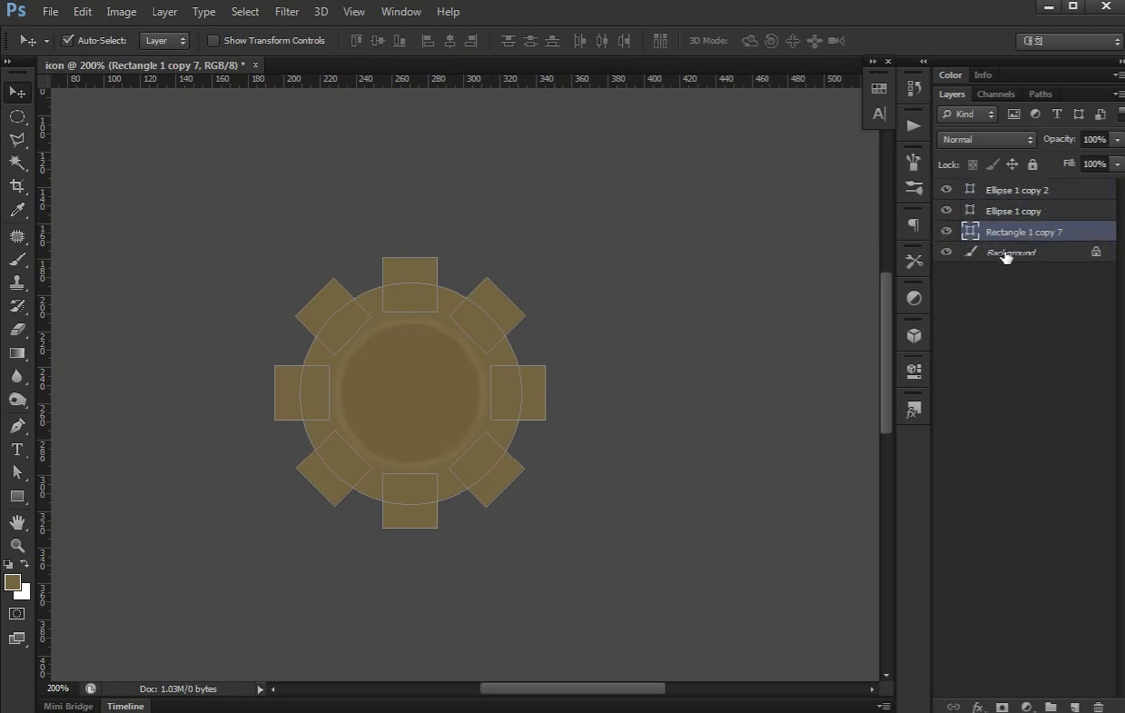
left_click(1005, 366)
left_click(947, 232)
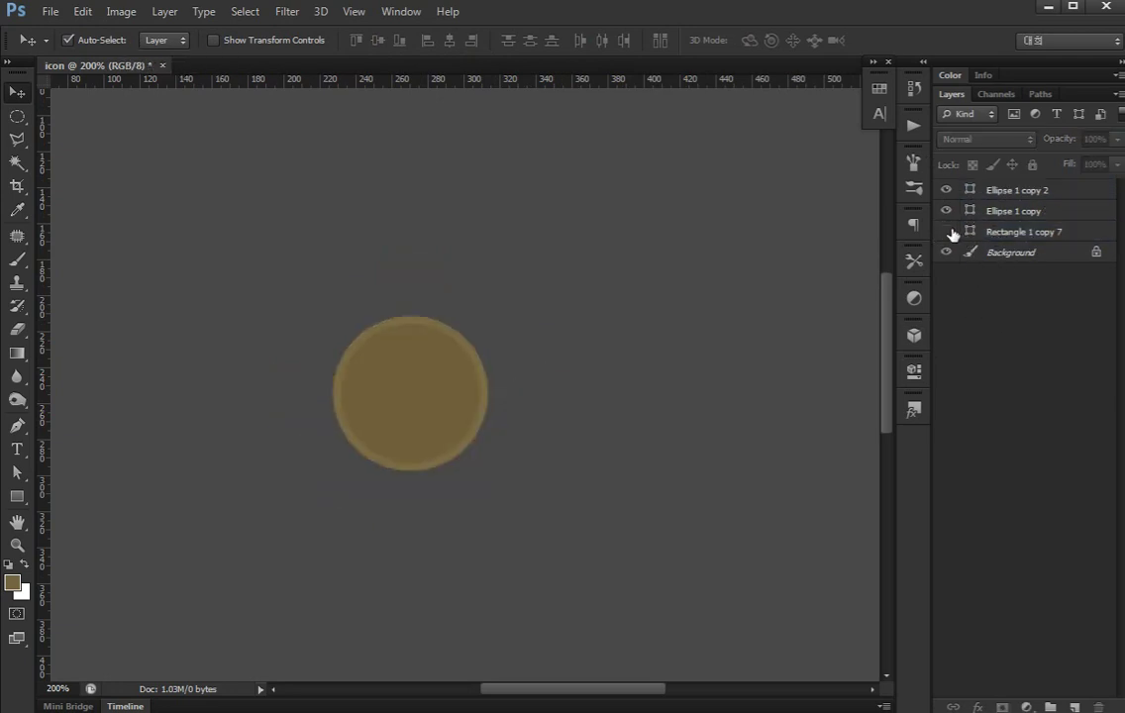
Rename the gear layer '톱니' and shift the gear up and to the right
double_click(1000, 234)
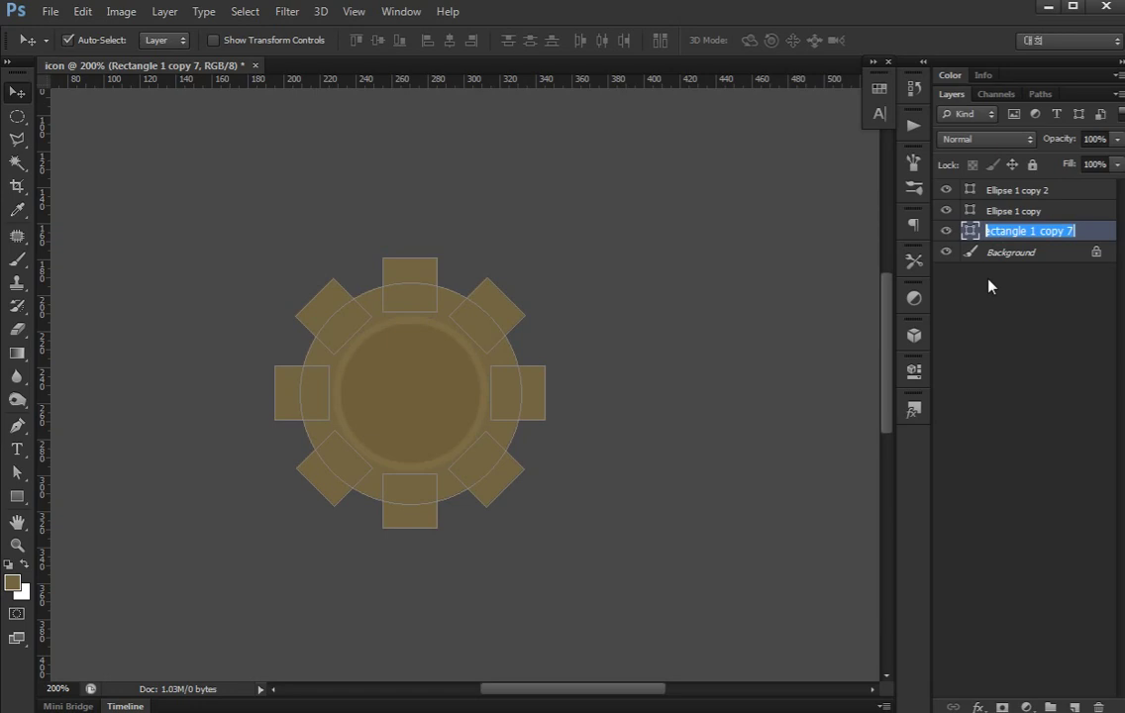
type("톱니")
key("Return")
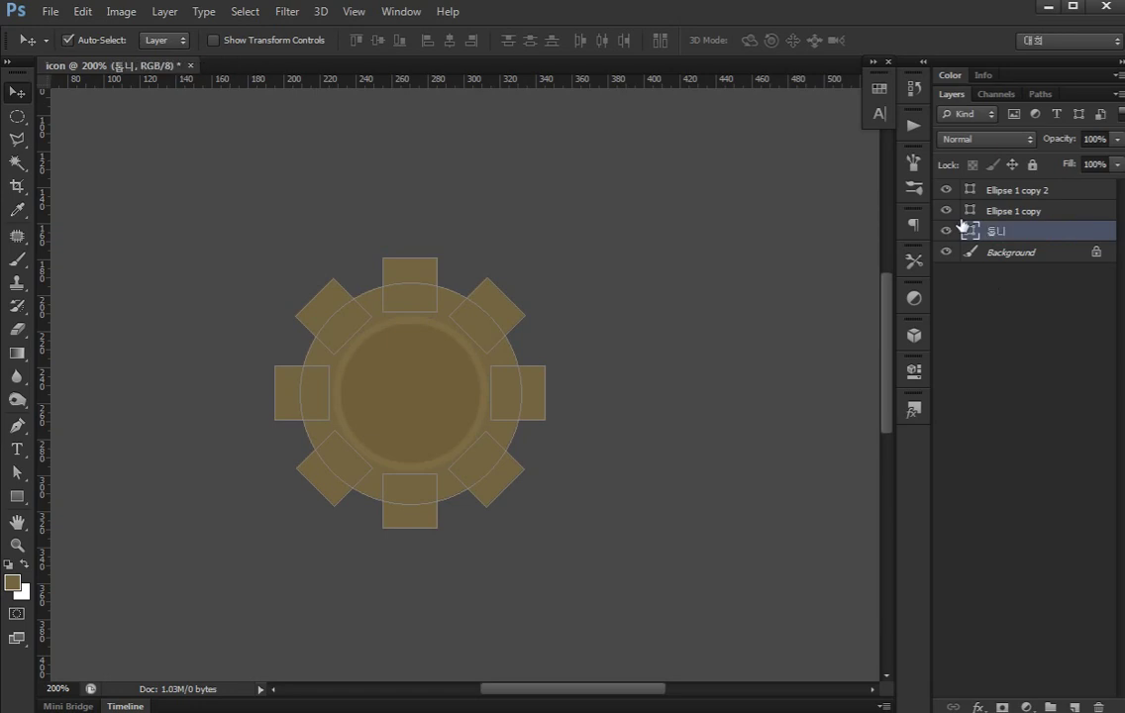
left_click(946, 231)
left_click(997, 348)
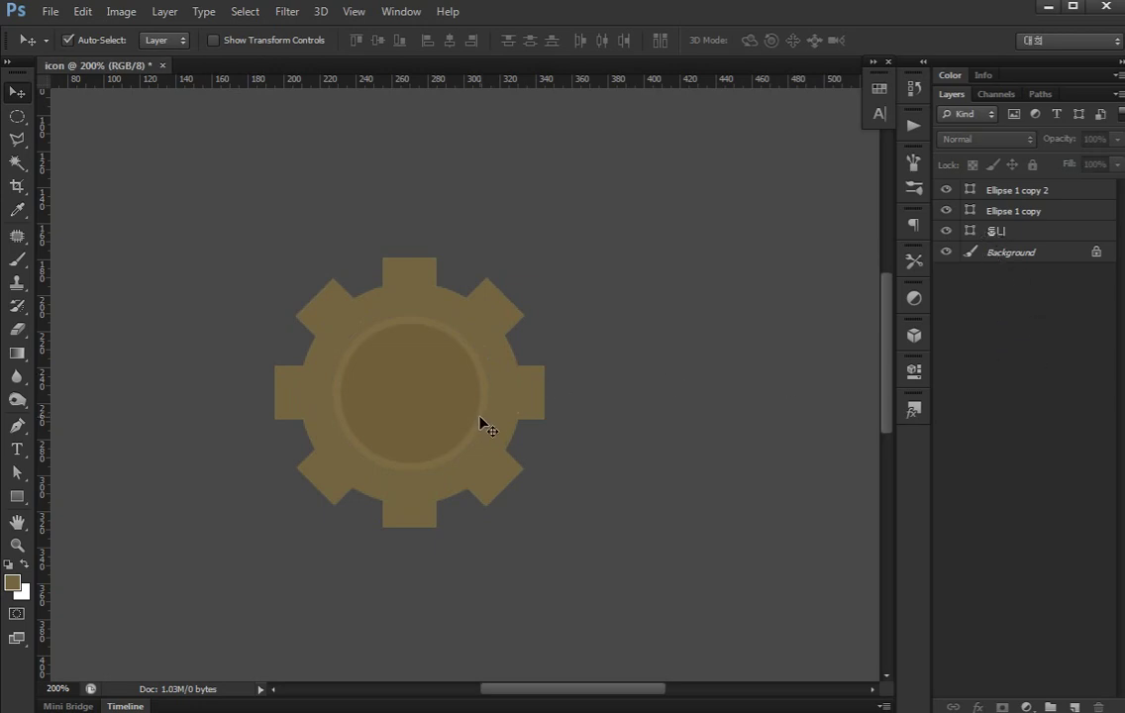
left_click_drag(481, 424, 521, 394)
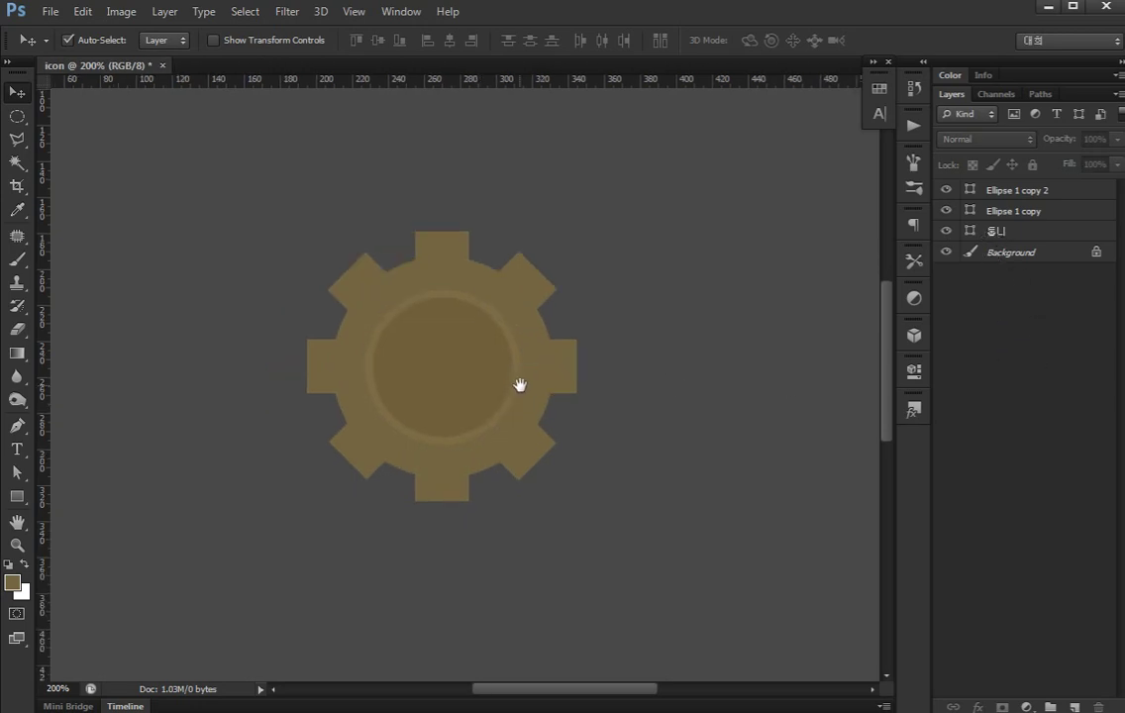
Add a Gradient Overlay to the gear with Multiply blend mode
double_click(1030, 241)
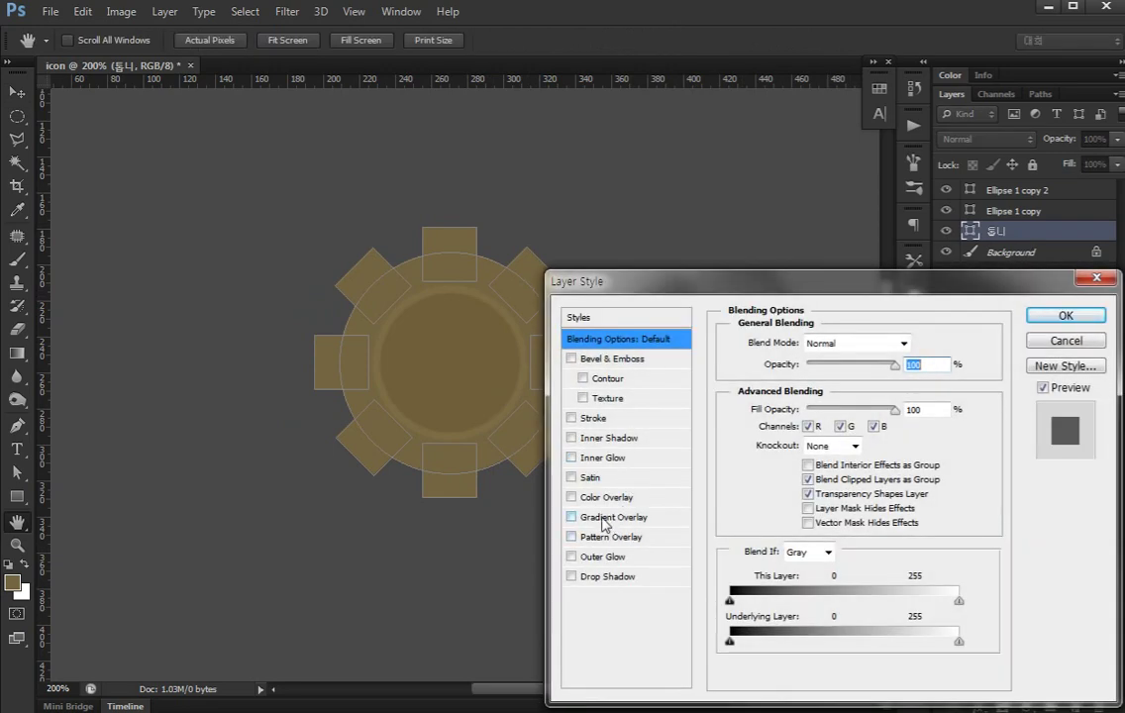
left_click(602, 517)
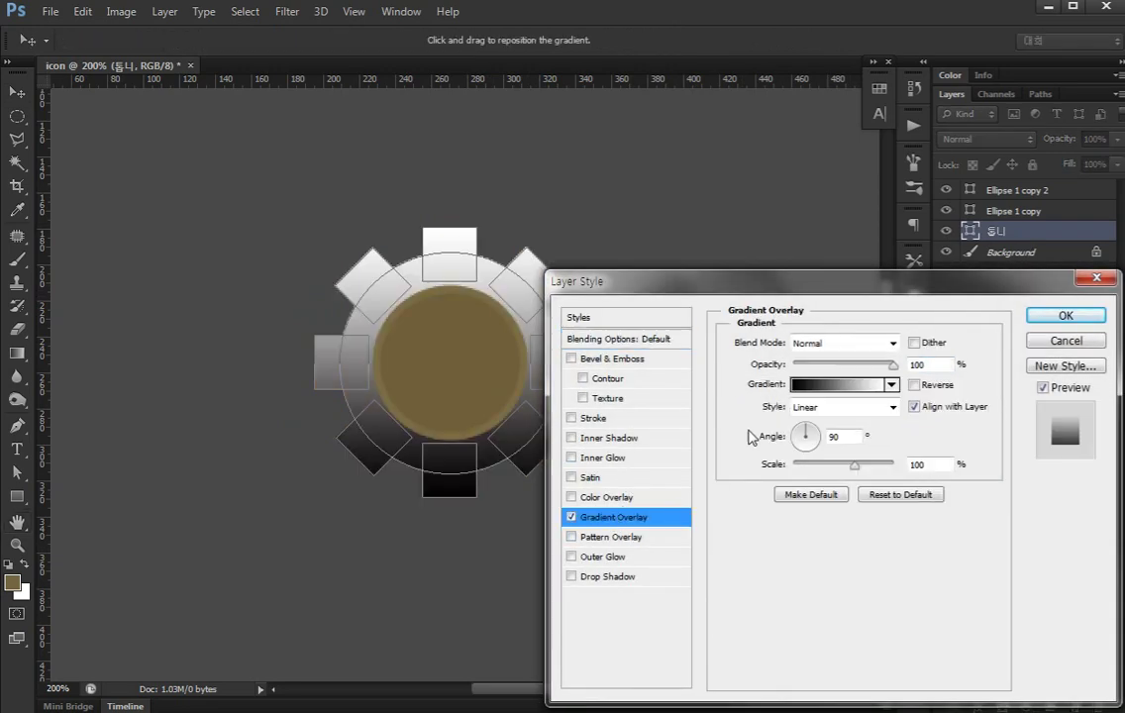
left_click(817, 344)
left_click(815, 402)
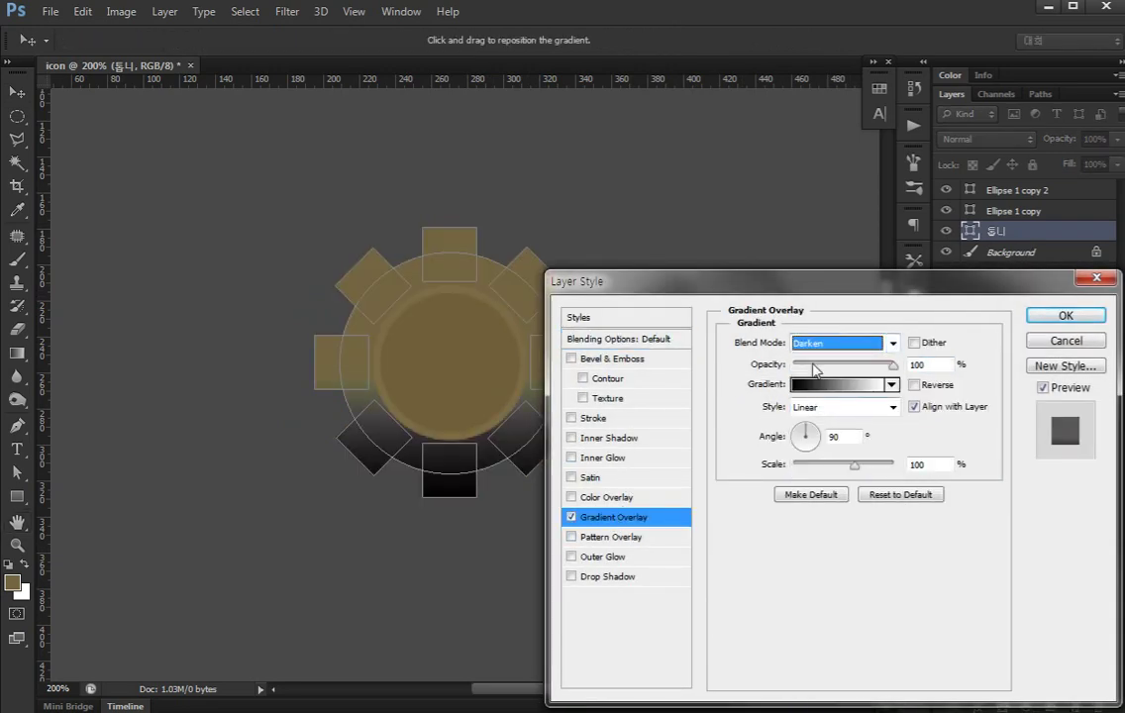
left_click(818, 343)
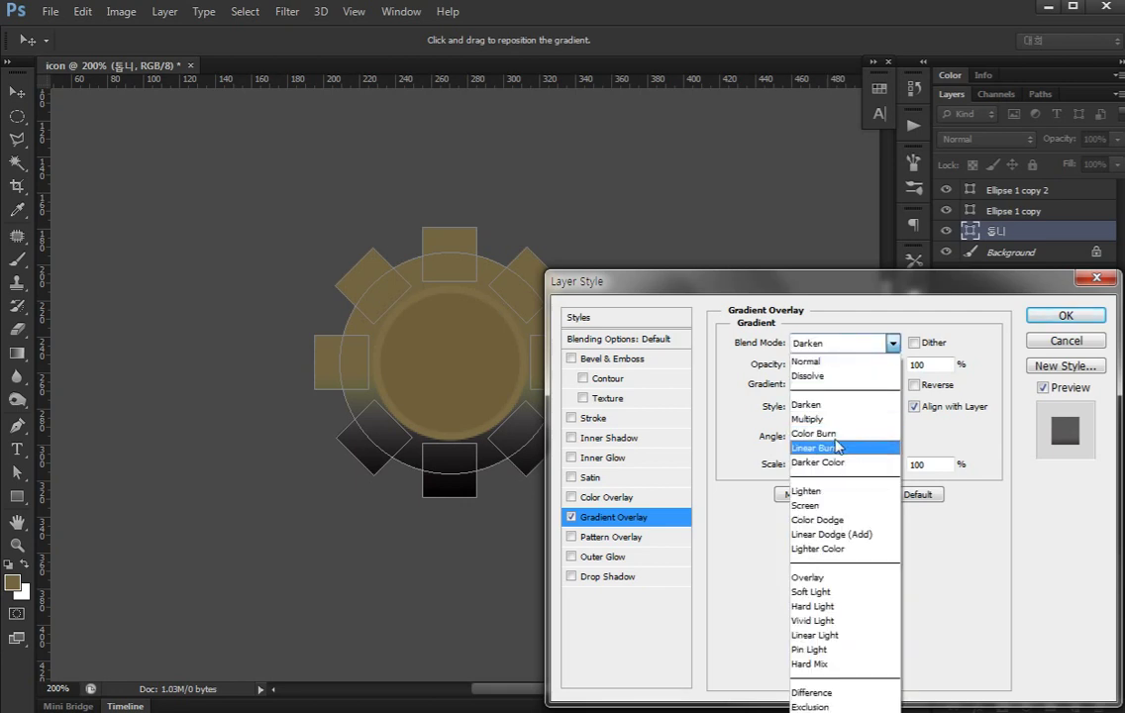
left_click(826, 419)
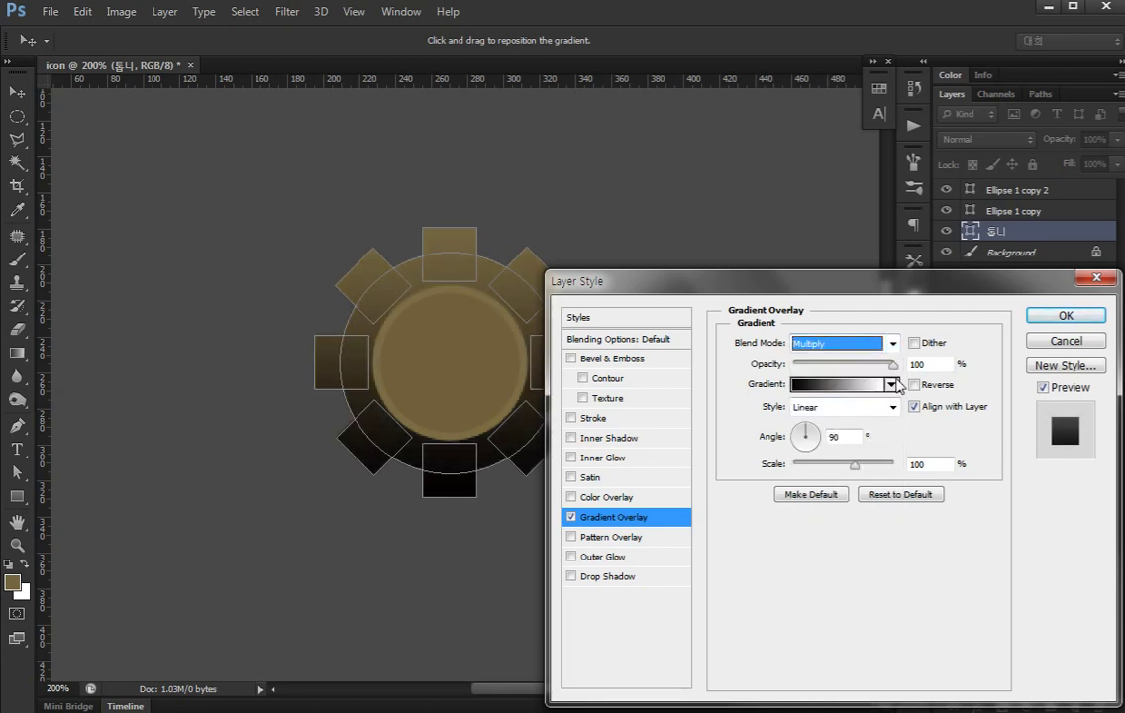
Make the overlay run from the sampled gear brown to white, angle 103°, opacity about 63%
left_click(836, 384)
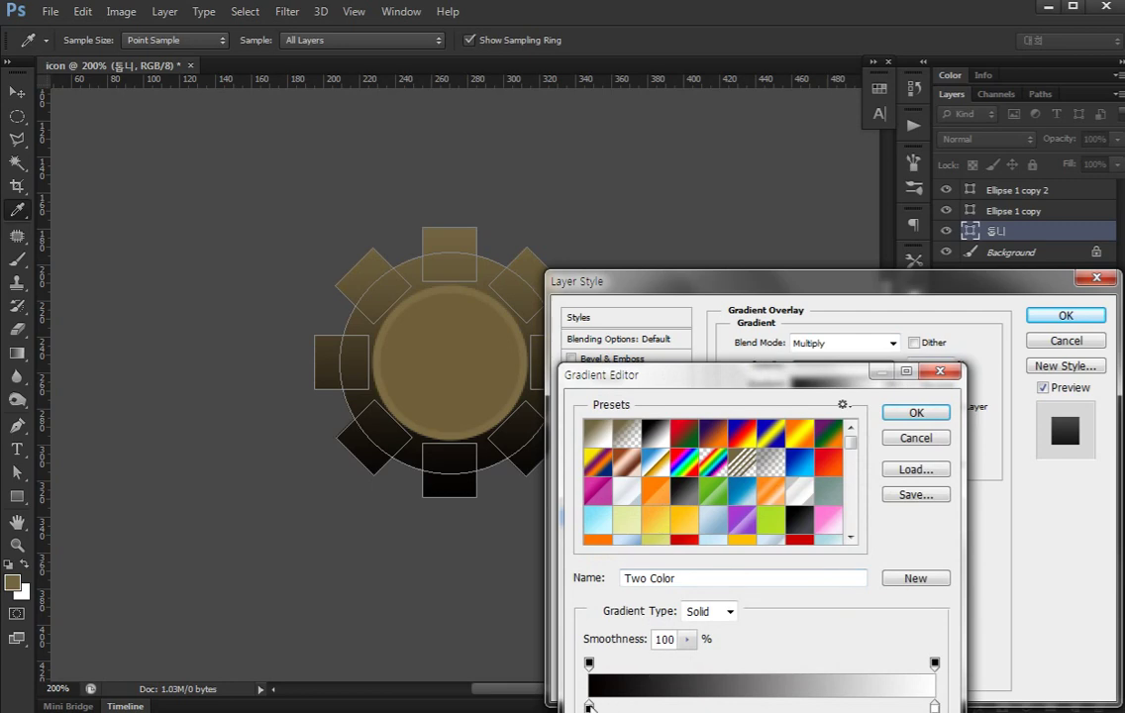
double_click(589, 706)
left_click_drag(480, 437, 459, 600)
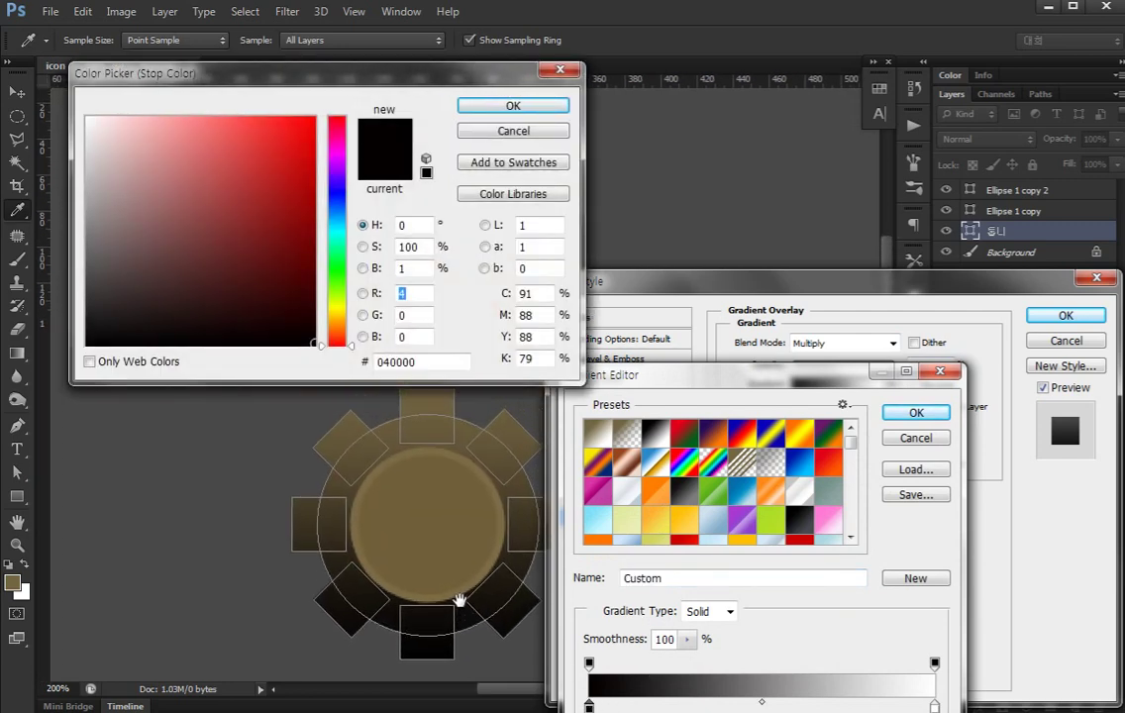
left_click(432, 489)
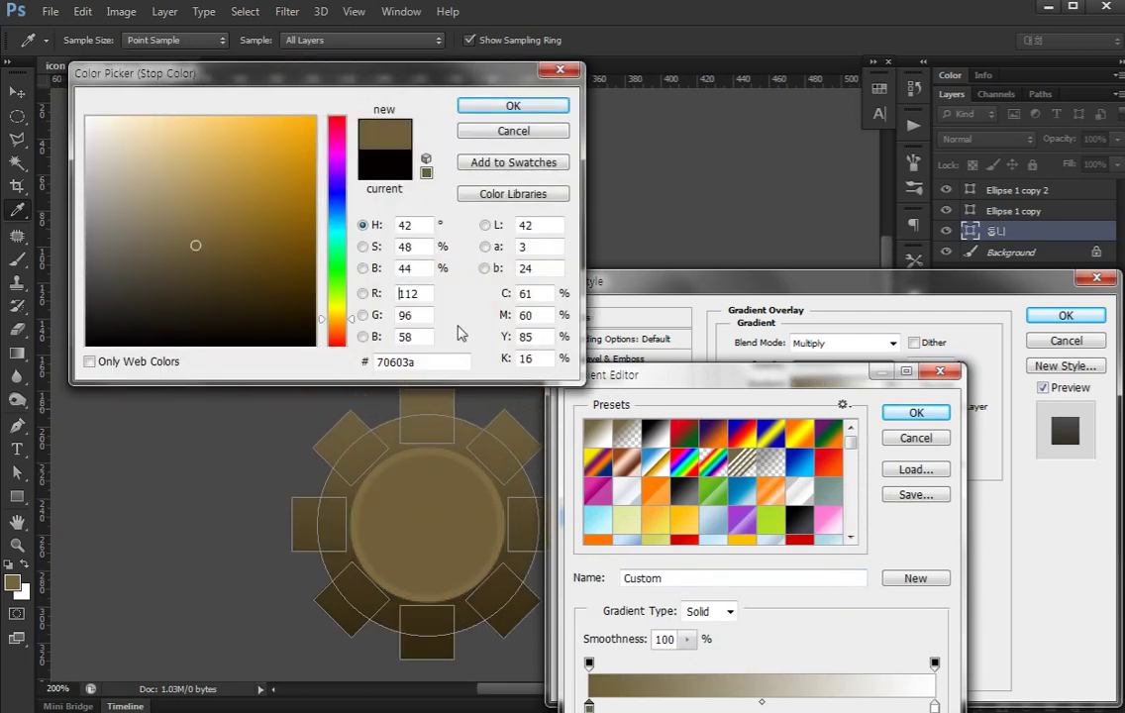
left_click(513, 105)
left_click_drag(430, 421, 417, 316)
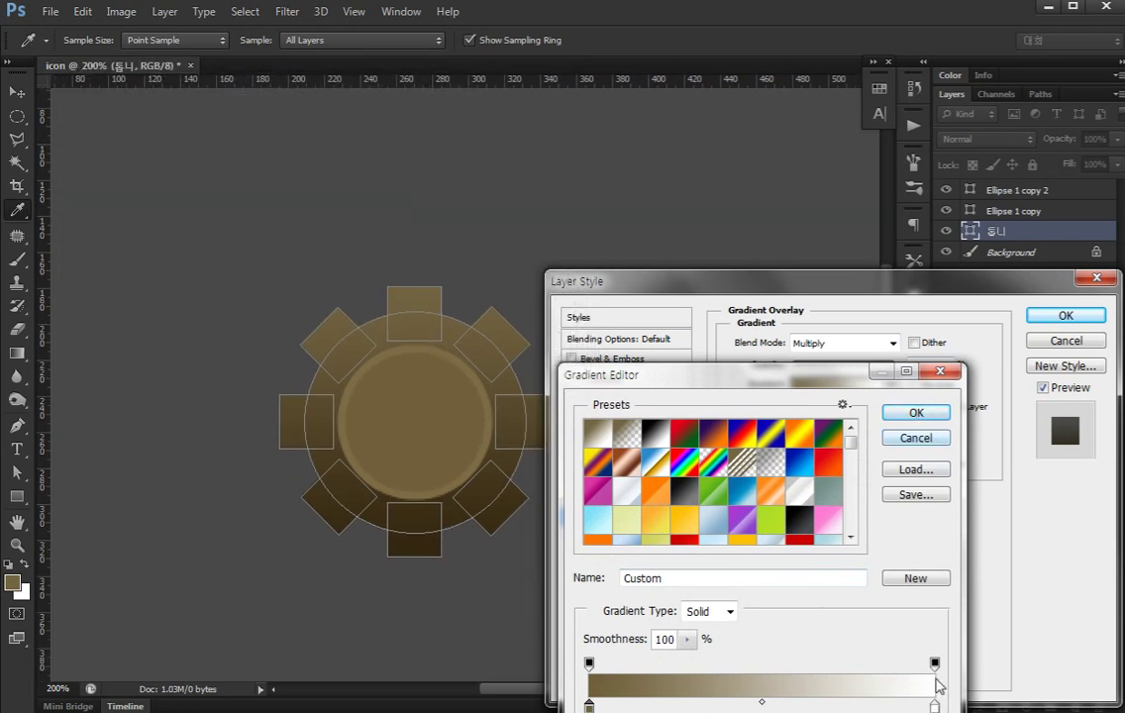
left_click(918, 415)
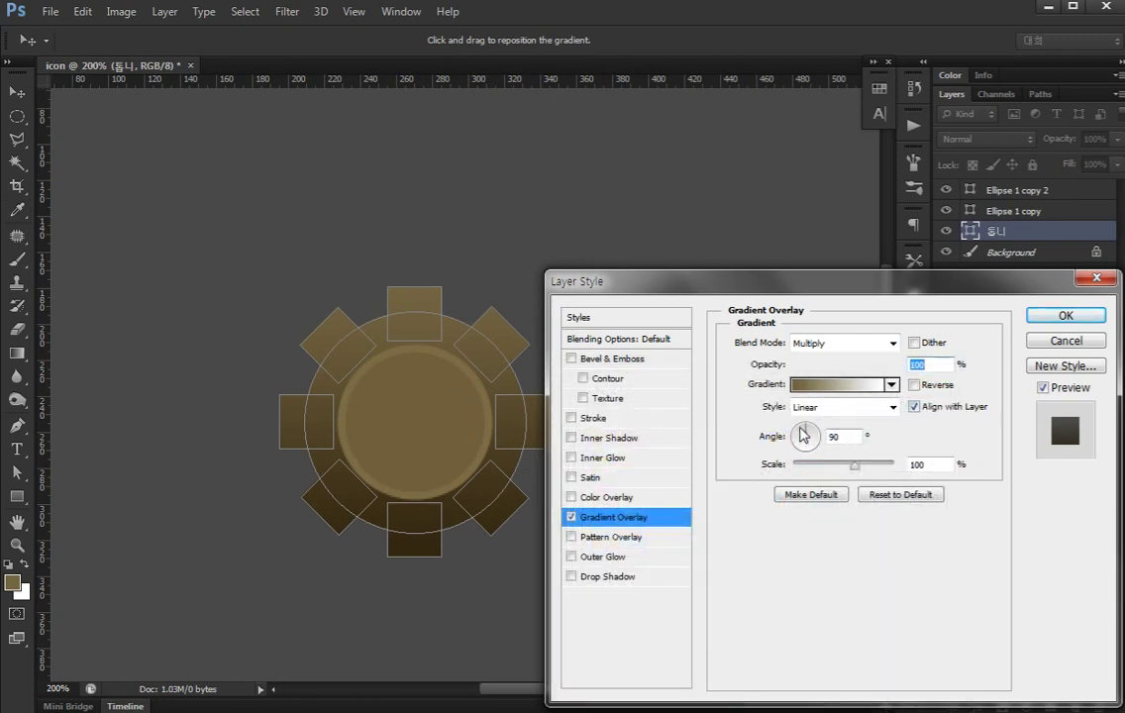
left_click_drag(817, 450, 806, 428)
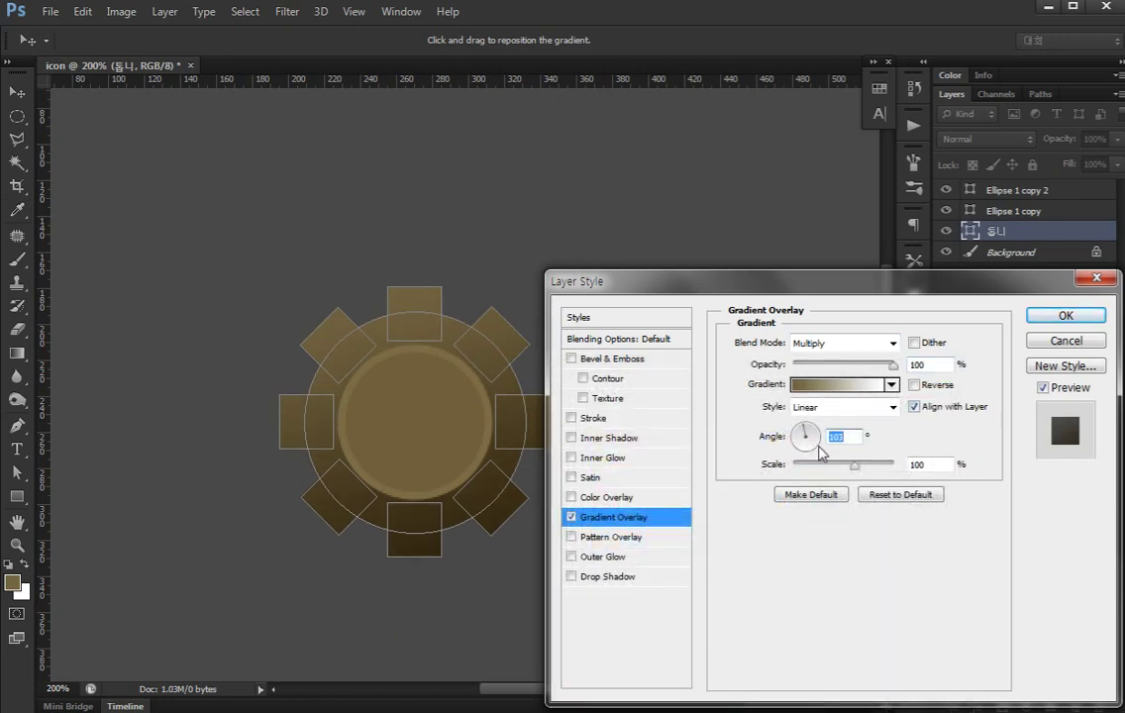
left_click_drag(869, 365, 849, 365)
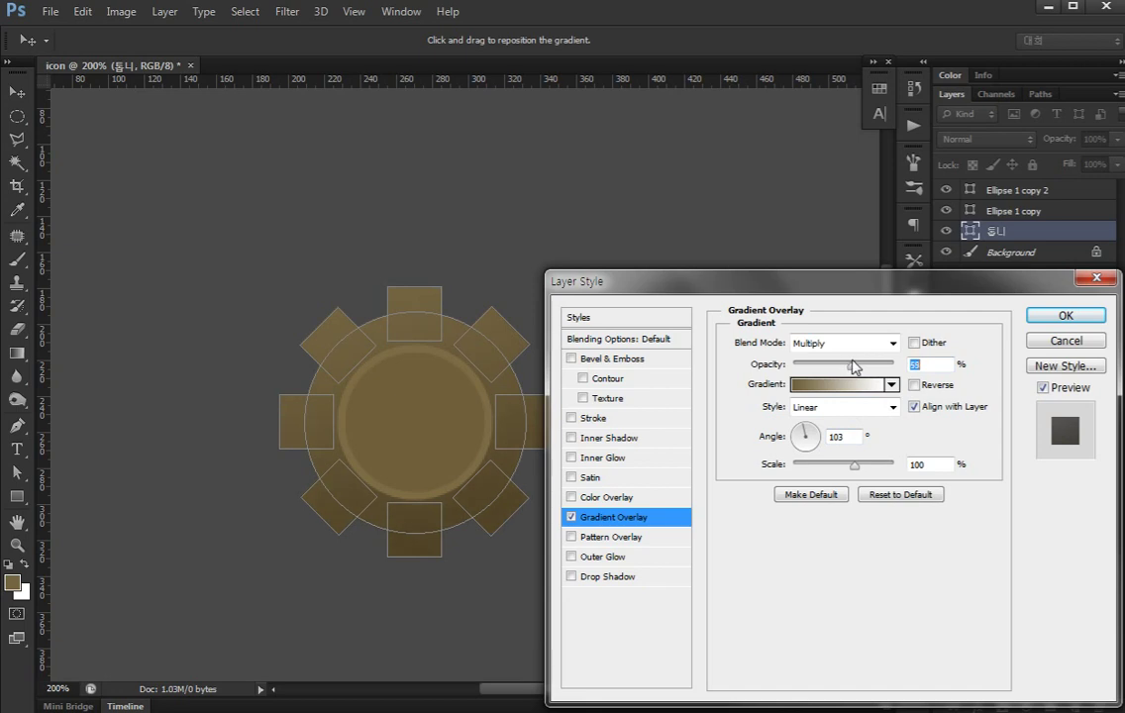
left_click(1065, 315)
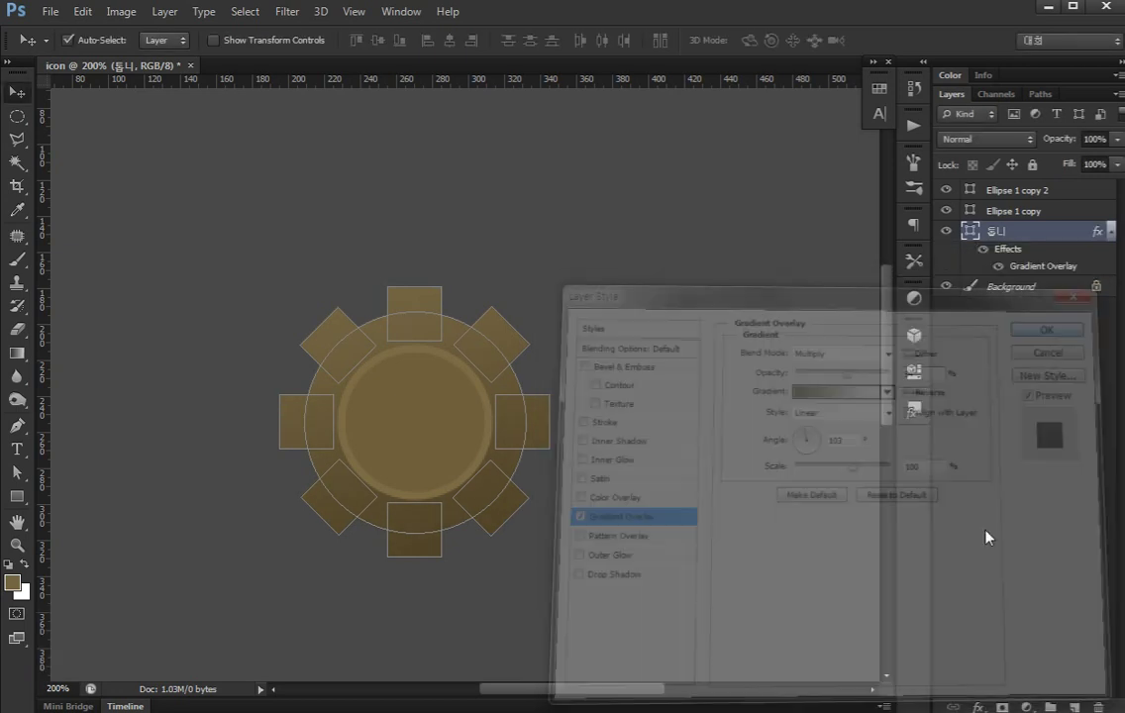
Copy the gear's gradient overlay effect onto the Ellipse 1 copy layer
mouse_move(531, 459)
left_mouse_down()
mouse_move(531, 430)
mouse_move(571, 446)
left_mouse_up()
key("alt+period")
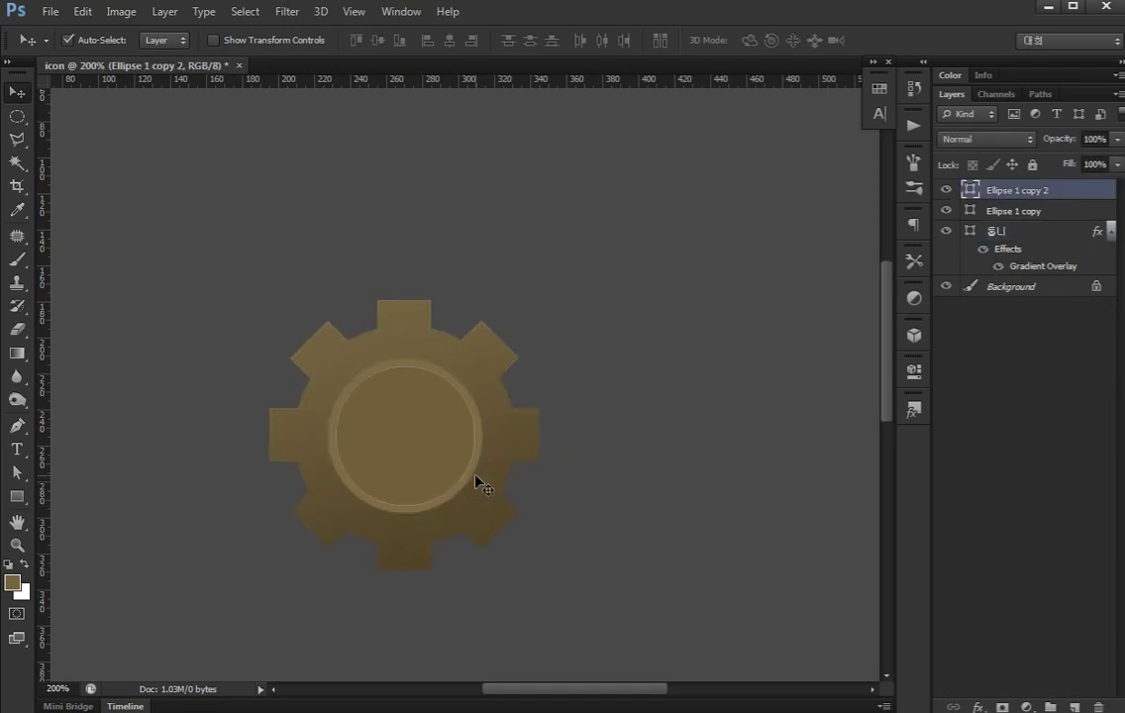
key("alt+bracketleft")
key("alt+bracketleft")
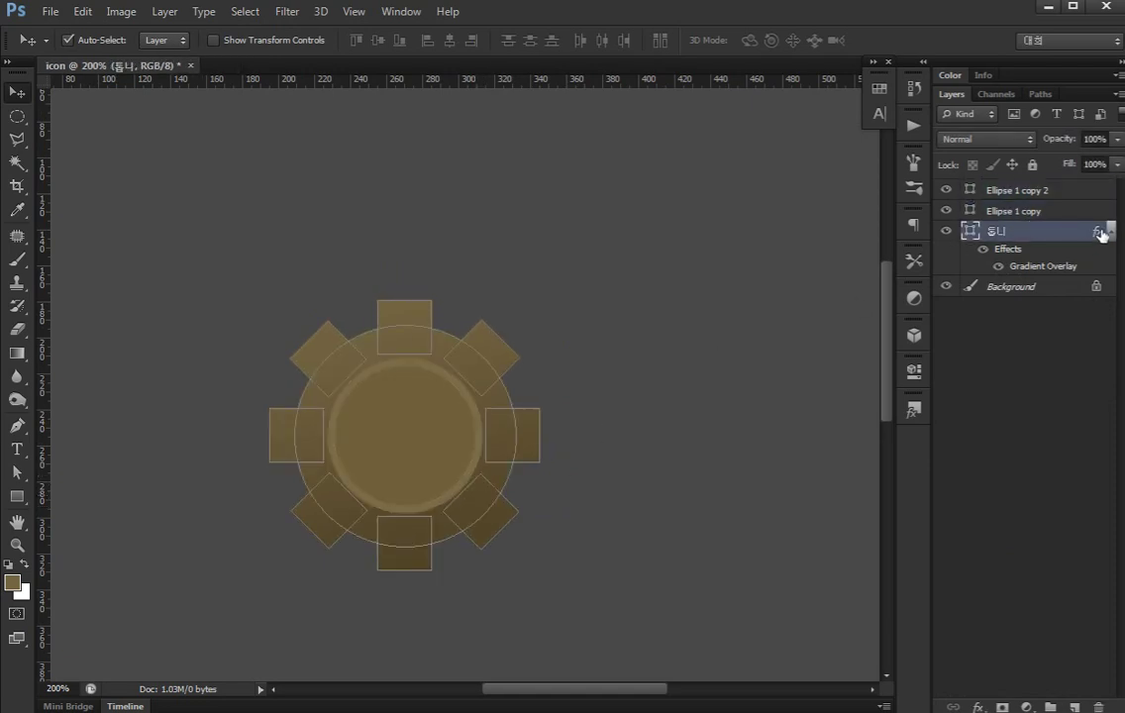
left_click_drag(1099, 231, 1096, 211)
Lower Ellipse 1 copy's gradient overlay opacity to about 31%
left_click(1069, 212)
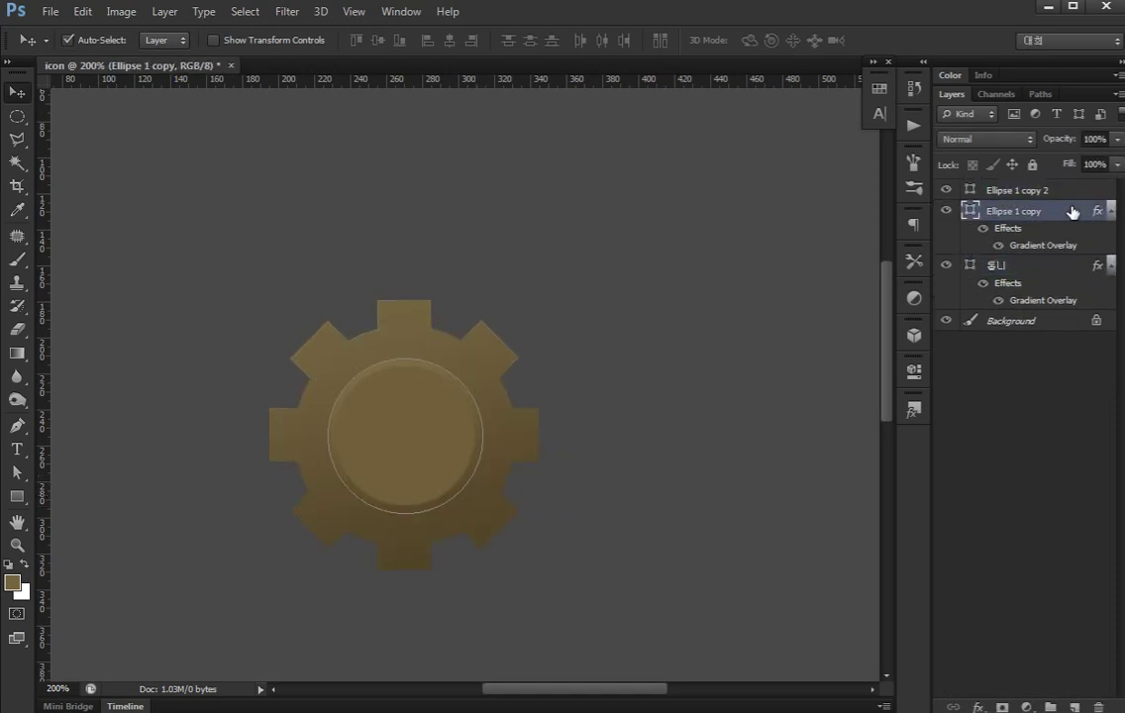
double_click(1067, 214)
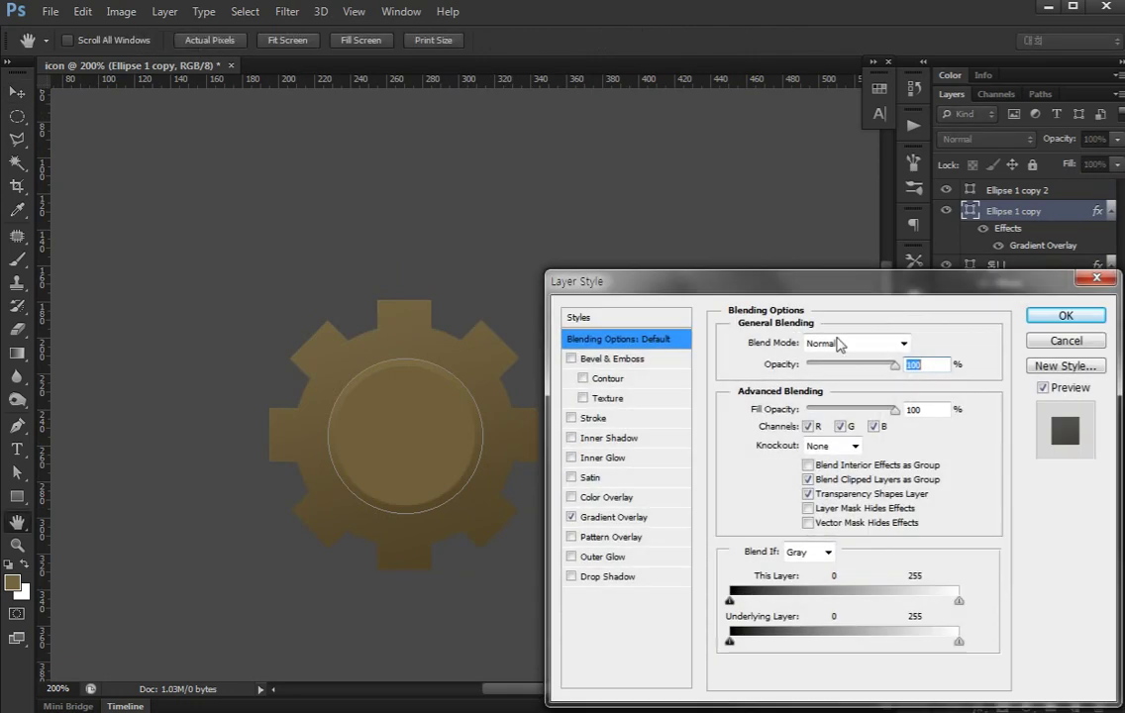
left_click(614, 517)
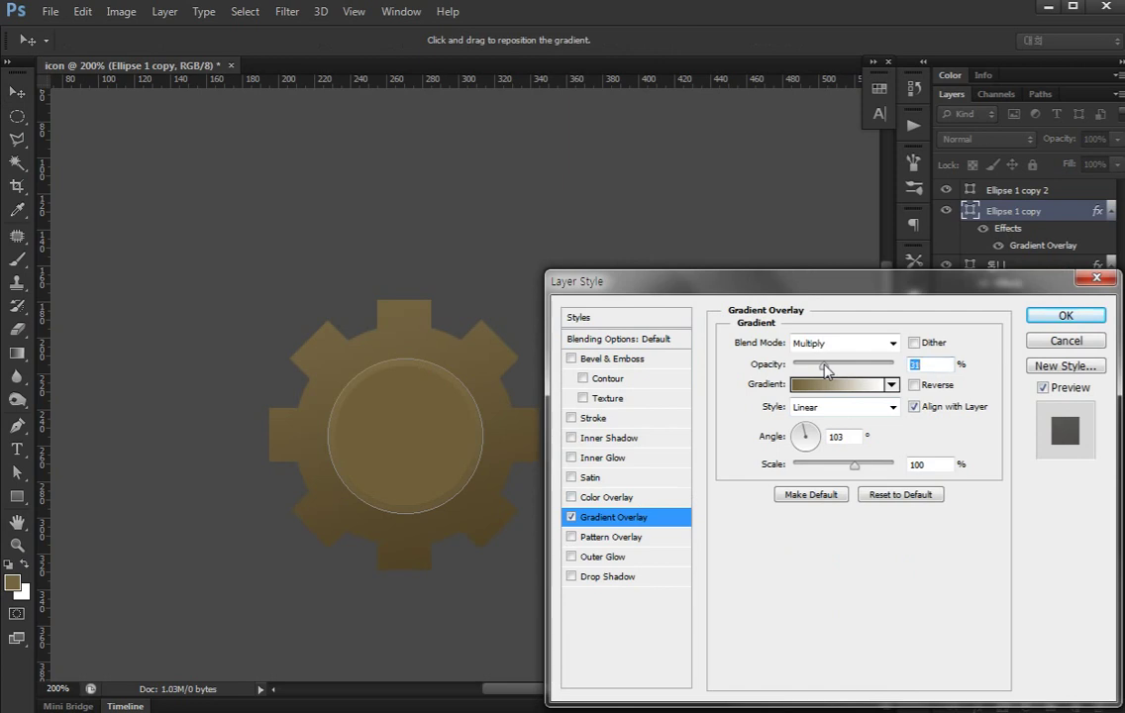
left_click(1065, 315)
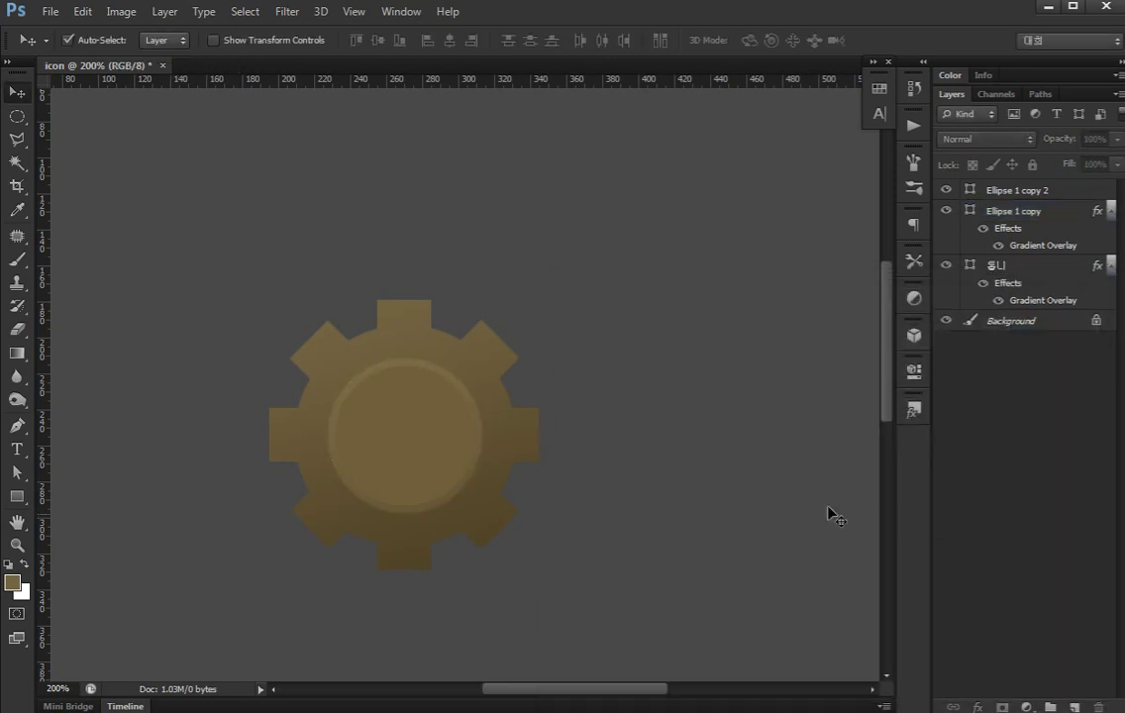
Select the gear layer and collapse its effects list
left_click_drag(566, 455, 528, 452)
left_click(463, 441)
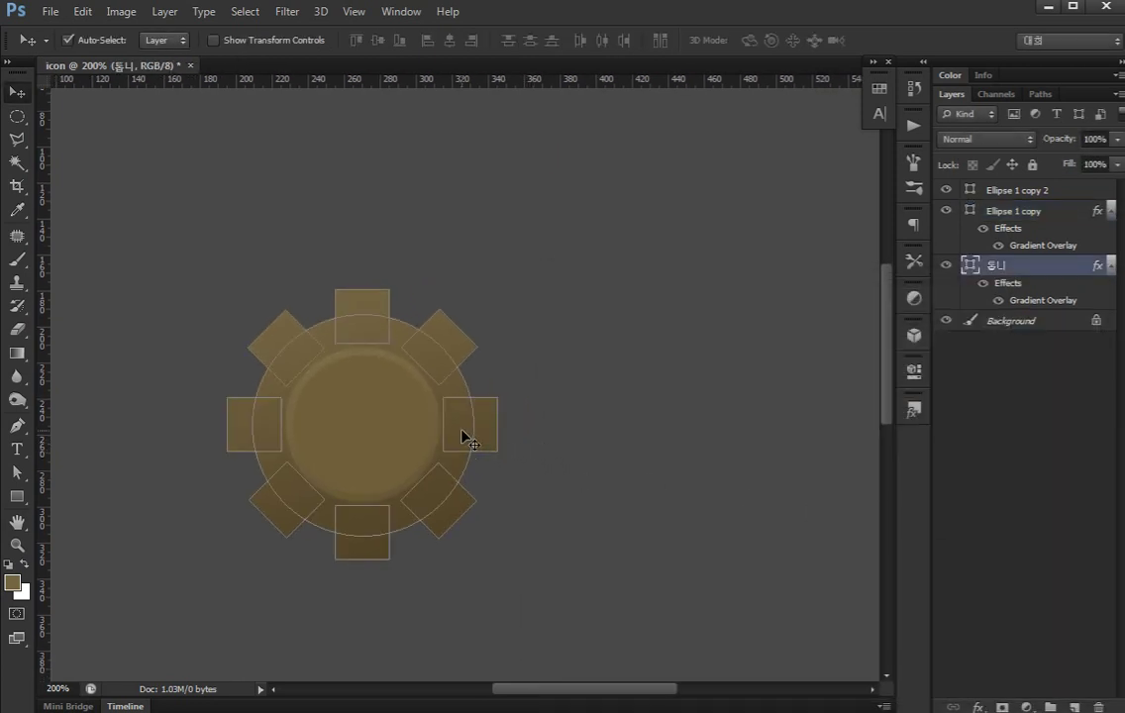
left_click(1110, 265)
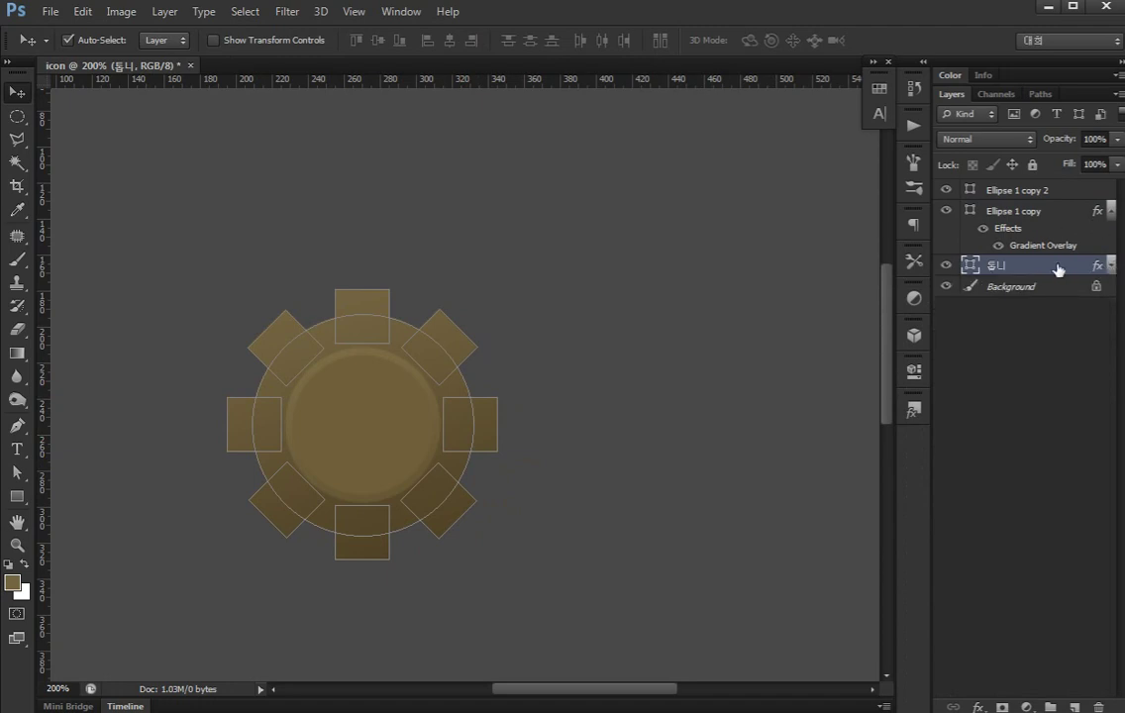
Add an Outside solid-colour stroke in #2c2a2a to the gear, with increased size
double_click(1043, 267)
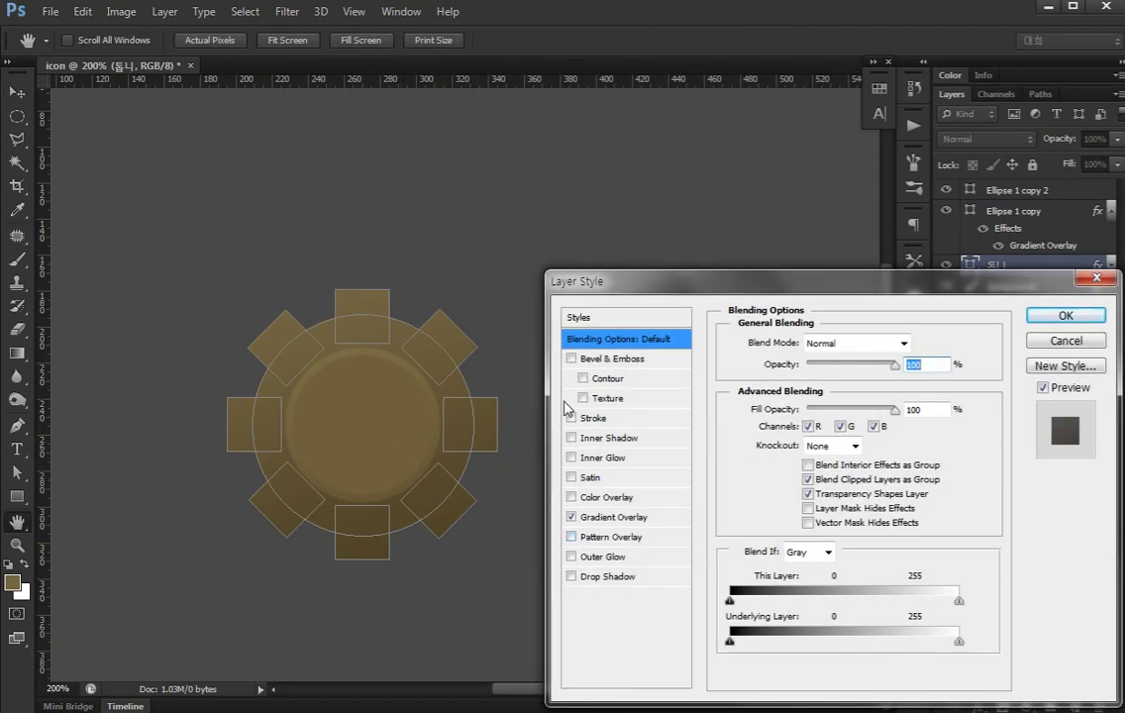
left_click(571, 418)
left_click(619, 416)
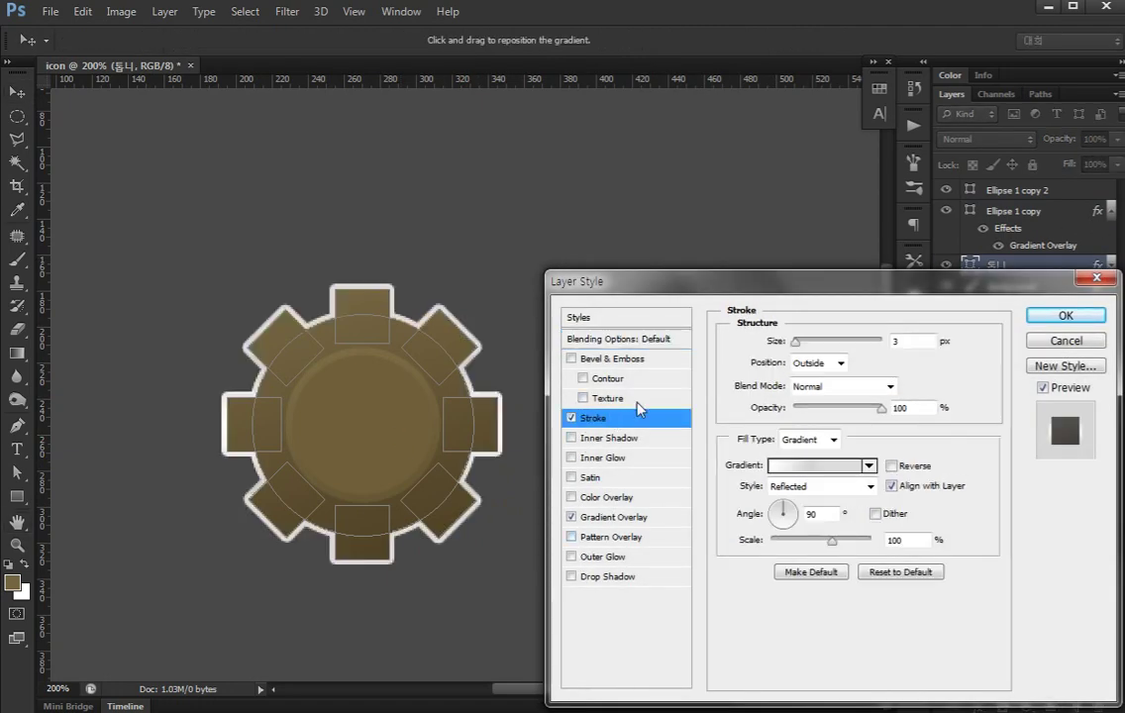
left_click(840, 364)
left_click(829, 382)
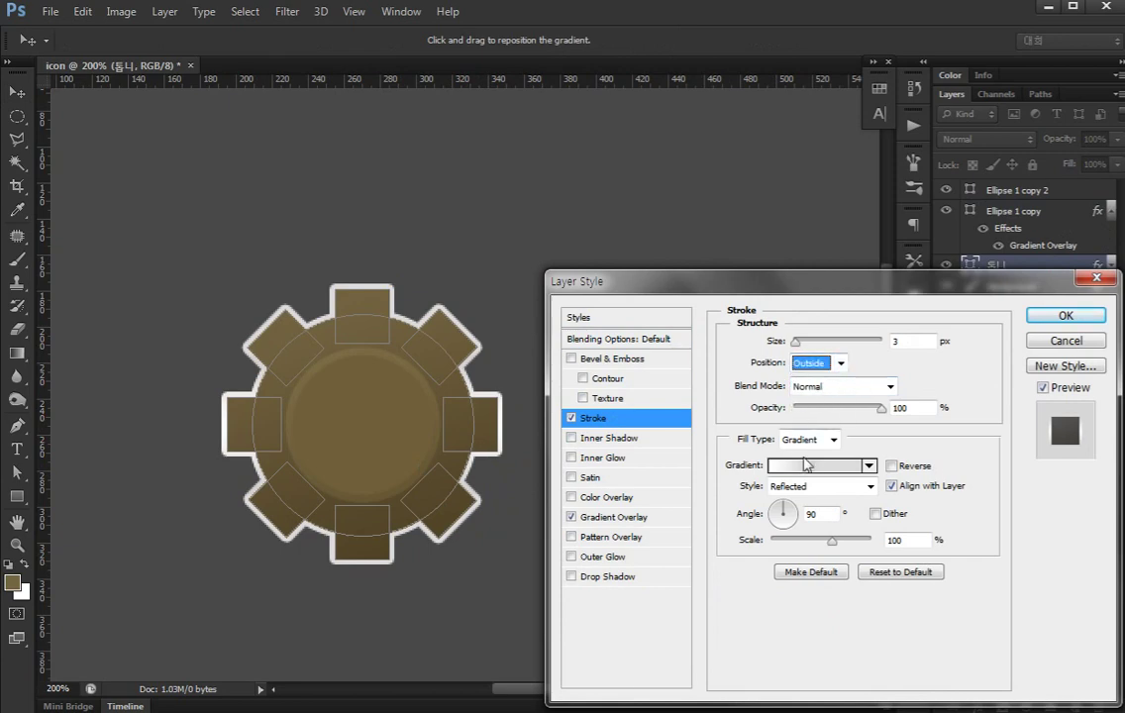
left_click(807, 440)
left_click(773, 466)
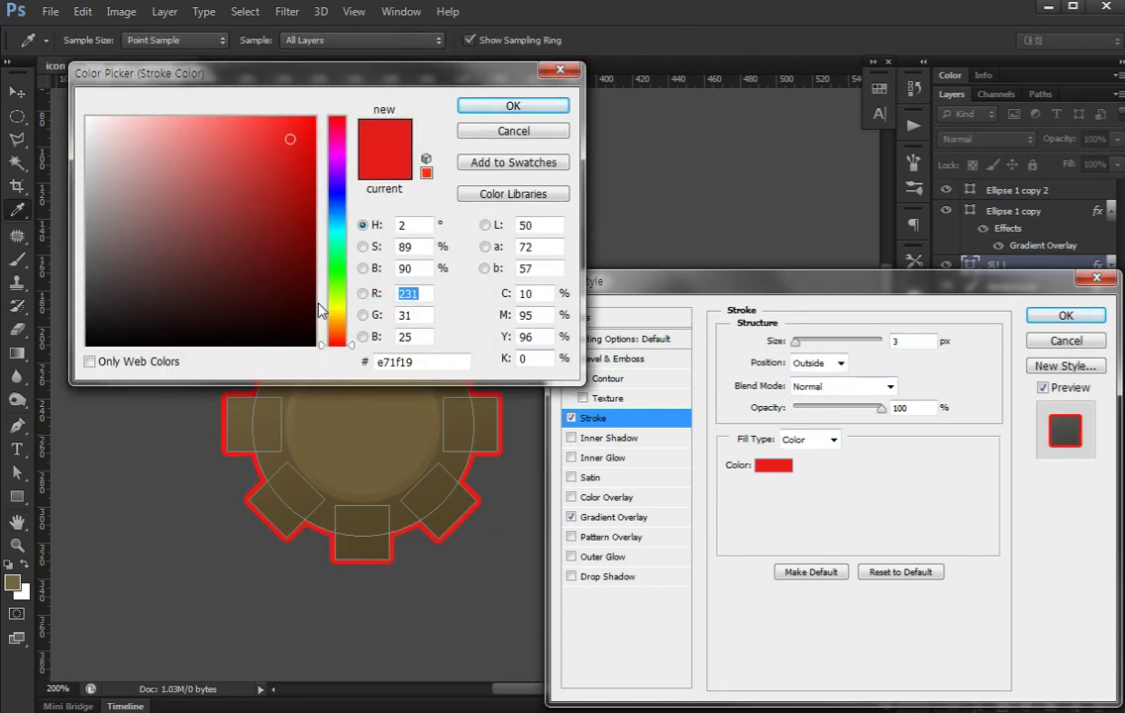
left_click_drag(118, 285, 98, 306)
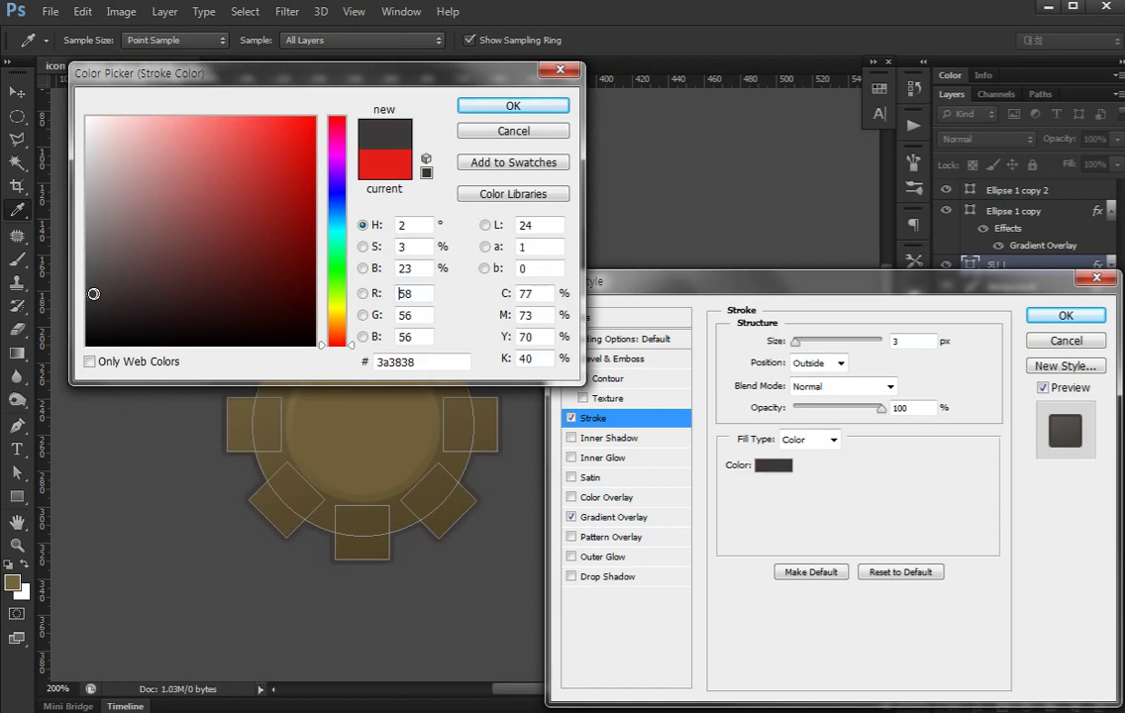
left_click(490, 104)
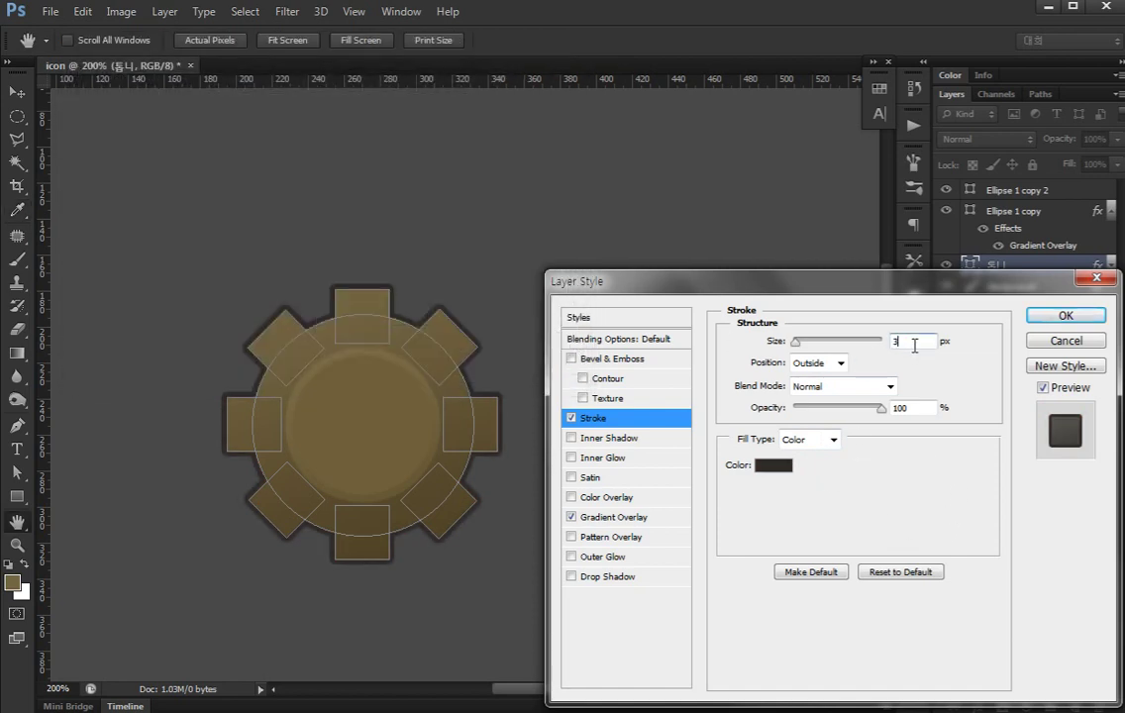
key("Up")
key("Up")
key("Up")
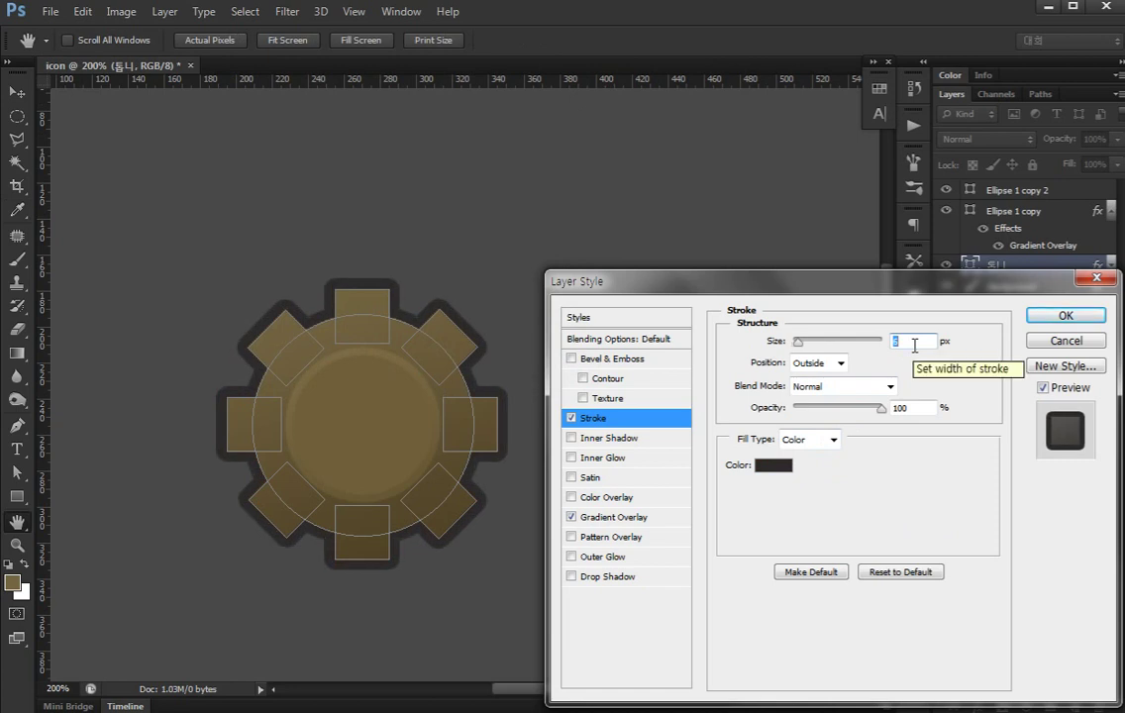
left_click(982, 533)
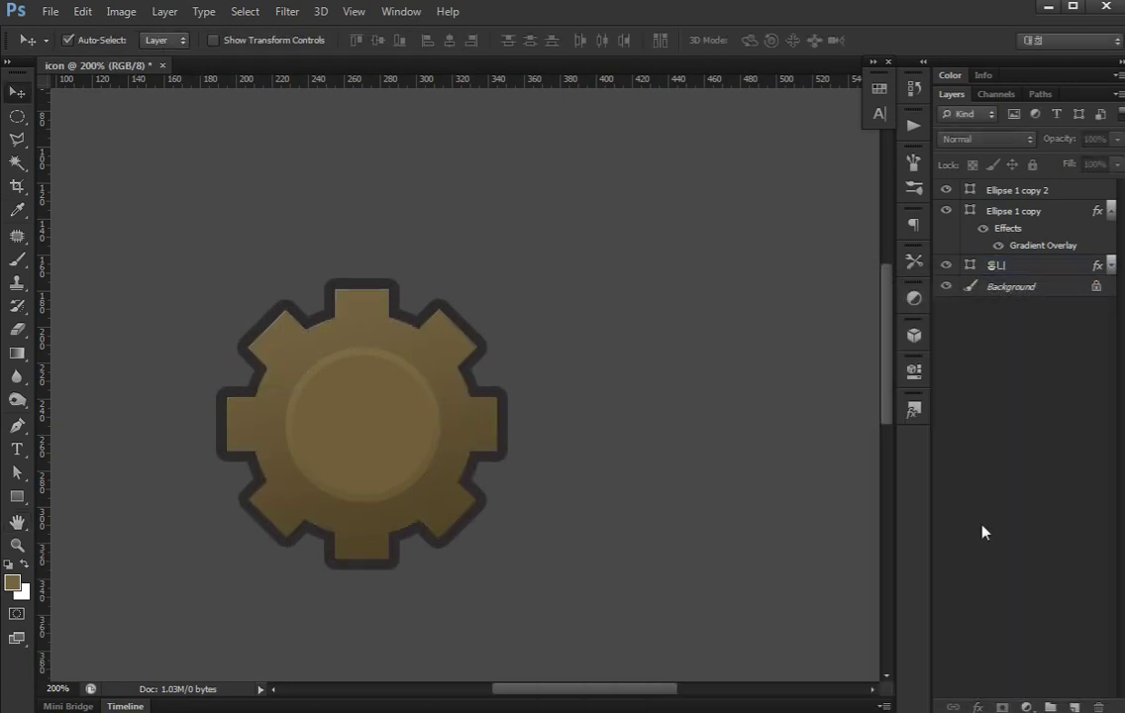
Reopen the gear's layer style and try the shape size dialog, dismissing its invalid-entry error
left_click_drag(531, 465, 584, 434)
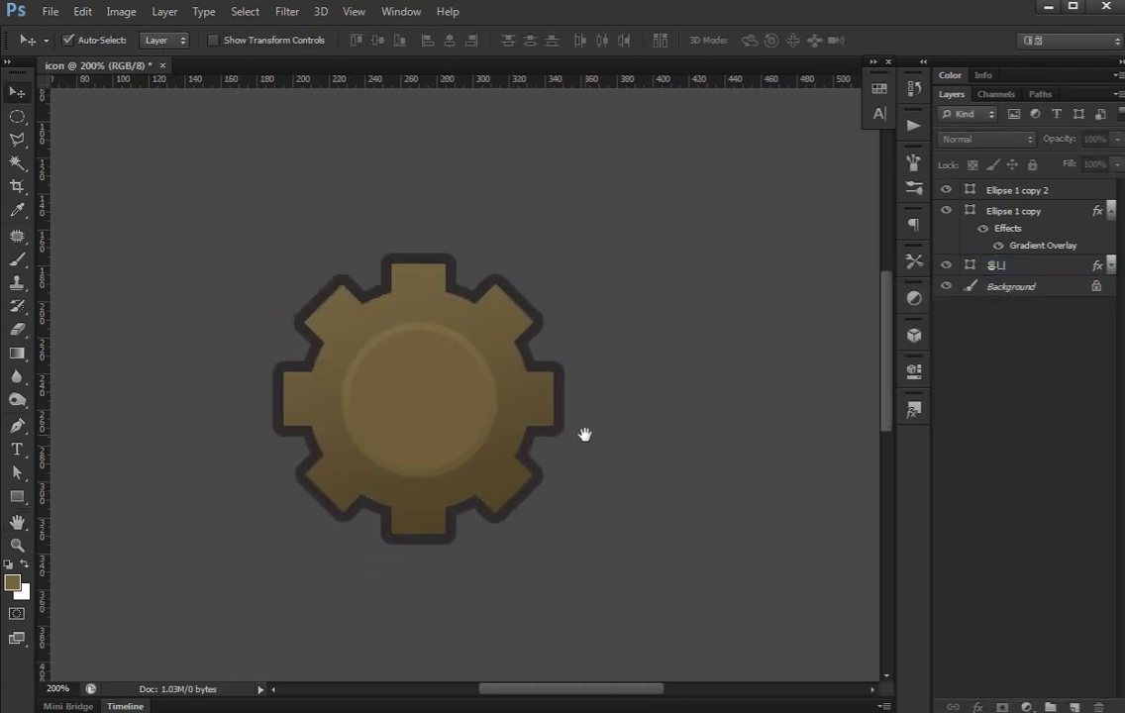
left_click(523, 383)
left_click(934, 394)
double_click(1037, 271)
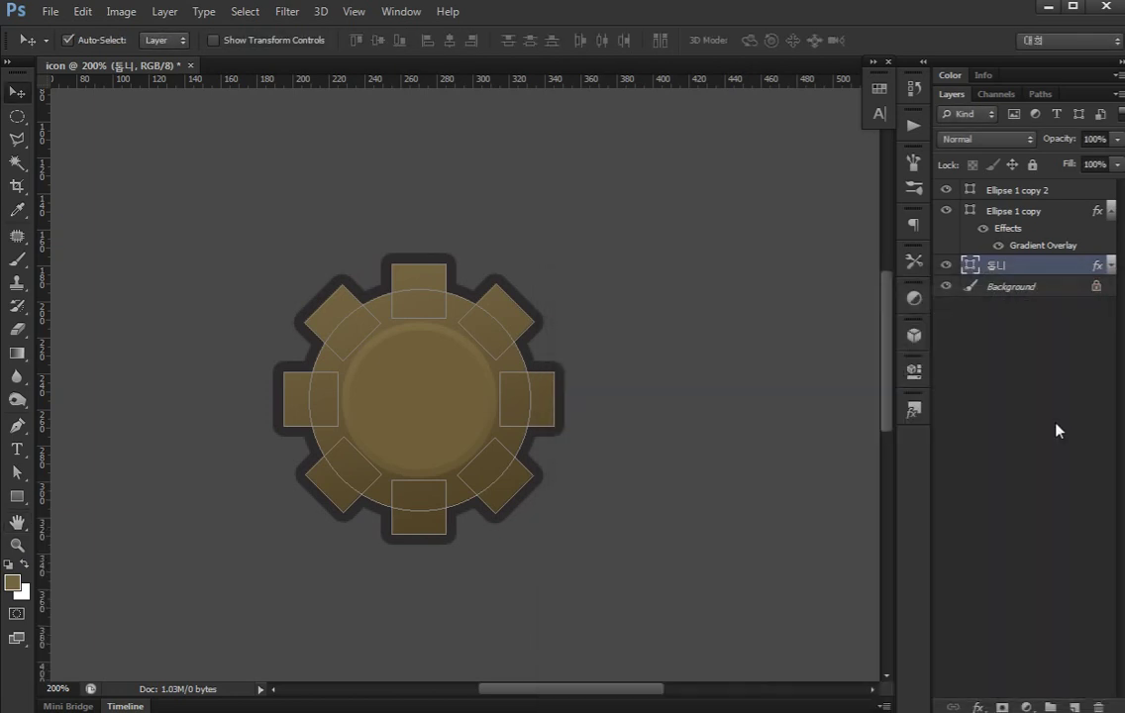
left_click(22, 500)
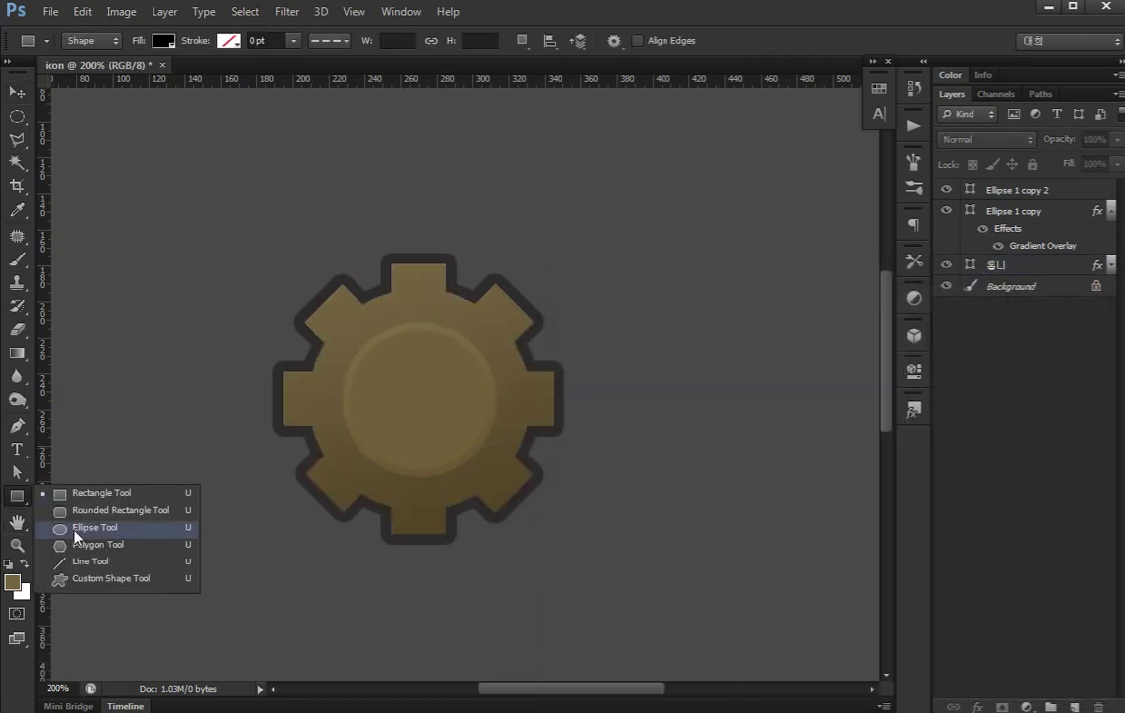
left_click(429, 402)
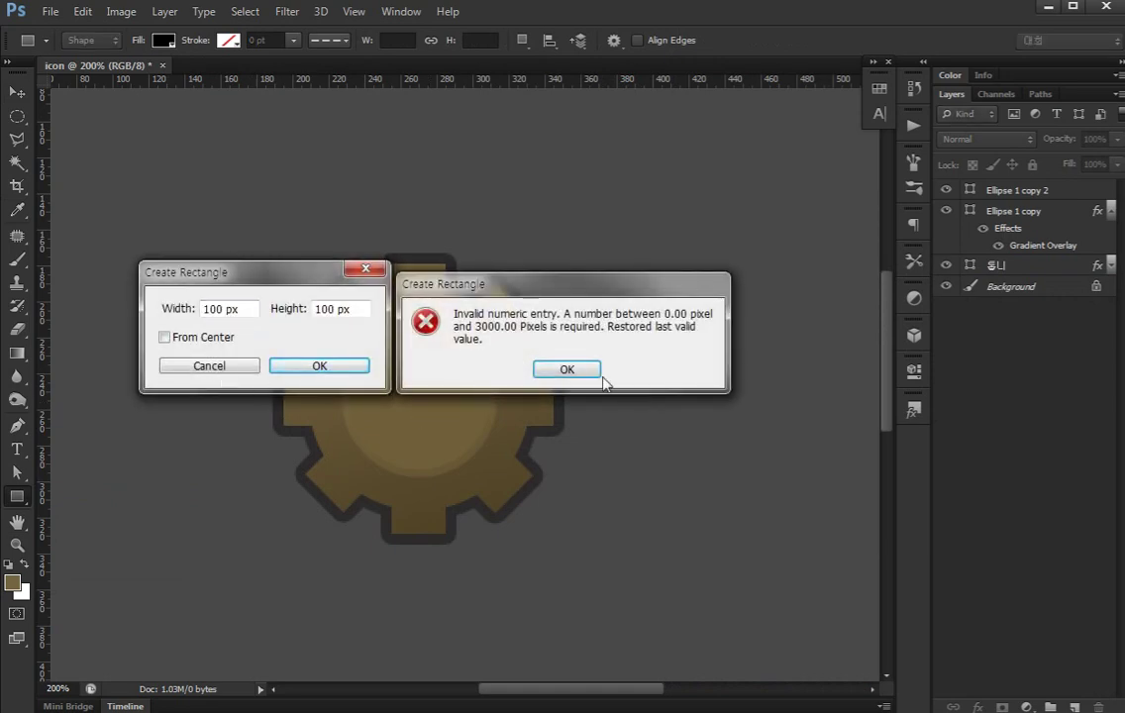
left_click(546, 374)
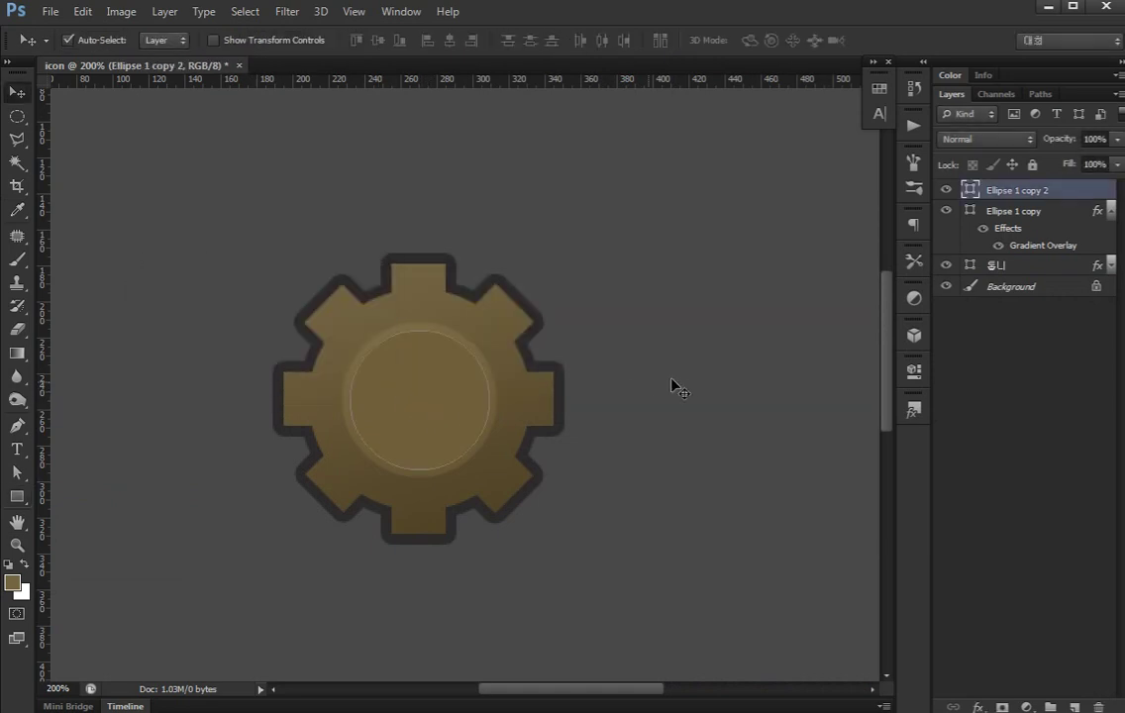
Duplicate the inner circle and scale the copy down to 40%
key("ctrl+j")
key("ctrl+t")
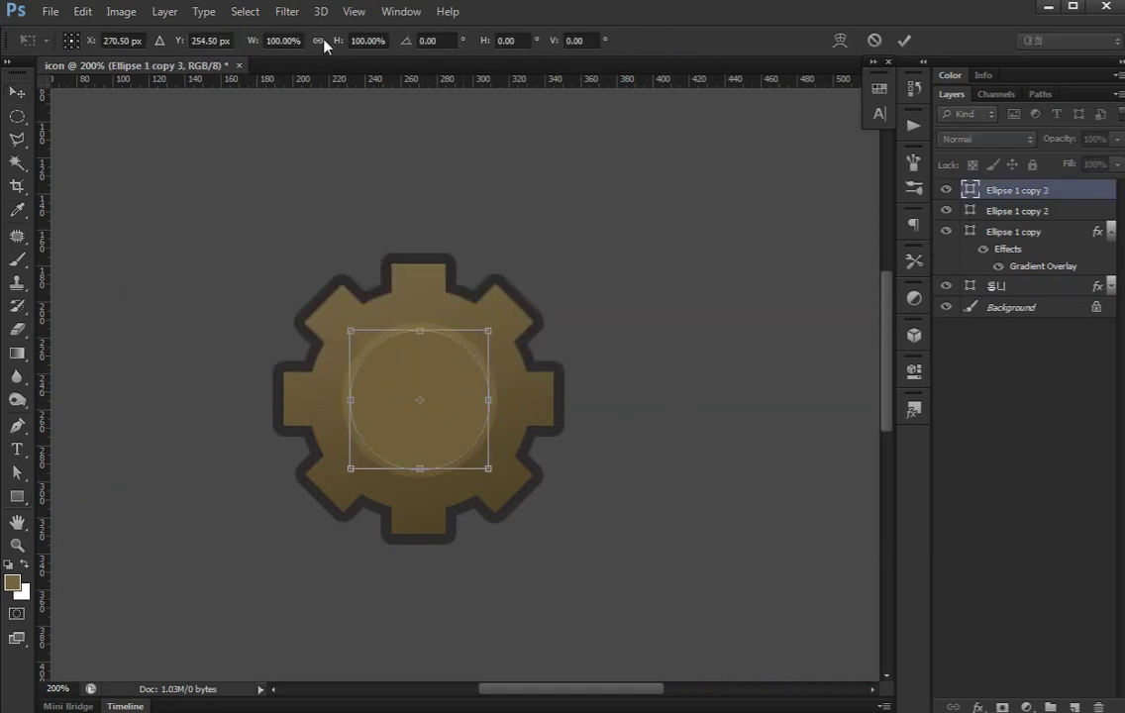
left_click(289, 37)
key("shift+Down")
key("shift+Down")
key("shift+Down")
key("shift+Down")
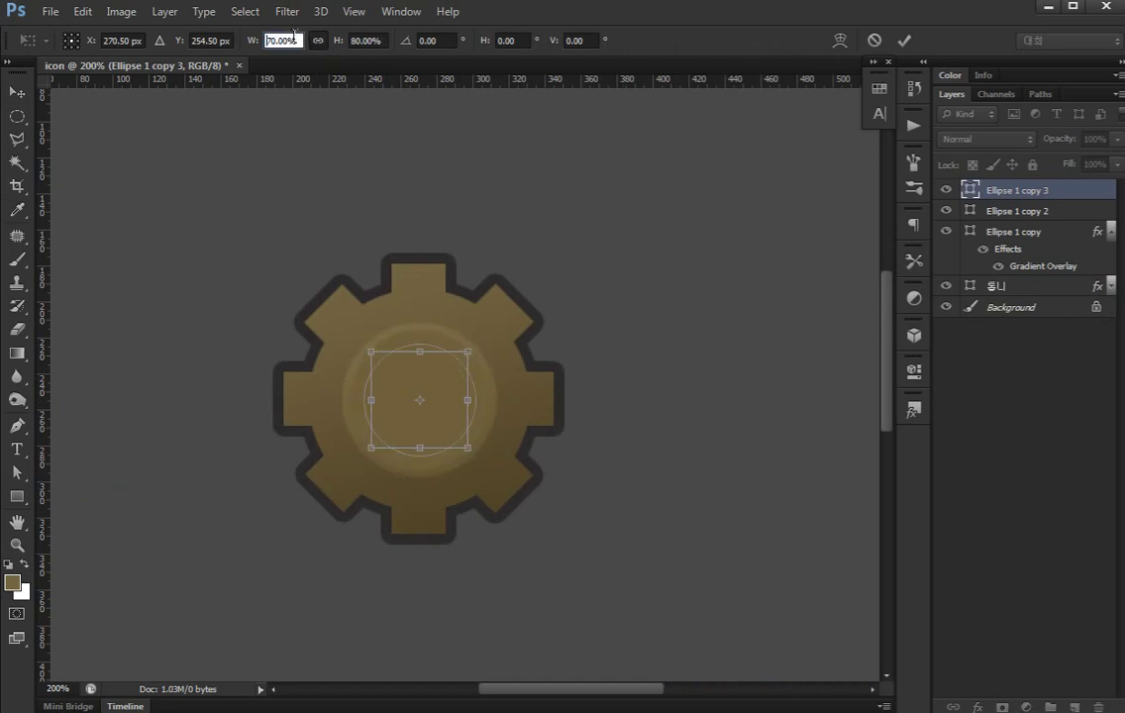
key("shift+Down")
key("Return")
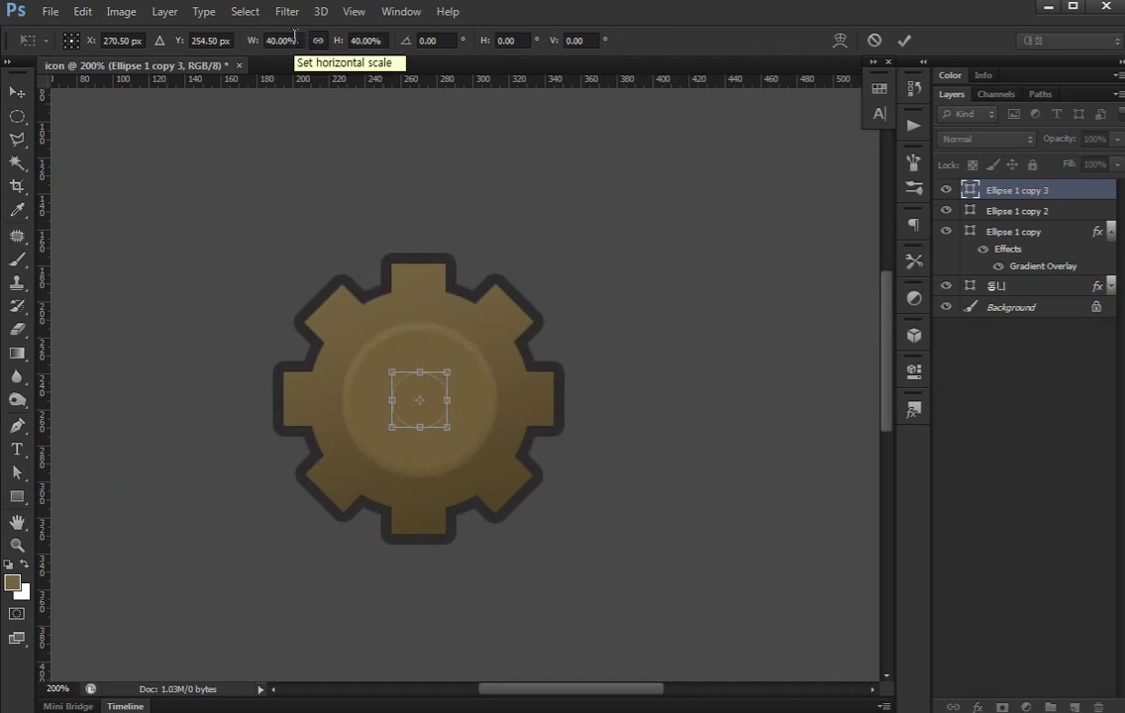
key("Return")
Fill the small circle with the gear's dark outline colour #2c2a2a
double_click(969, 190)
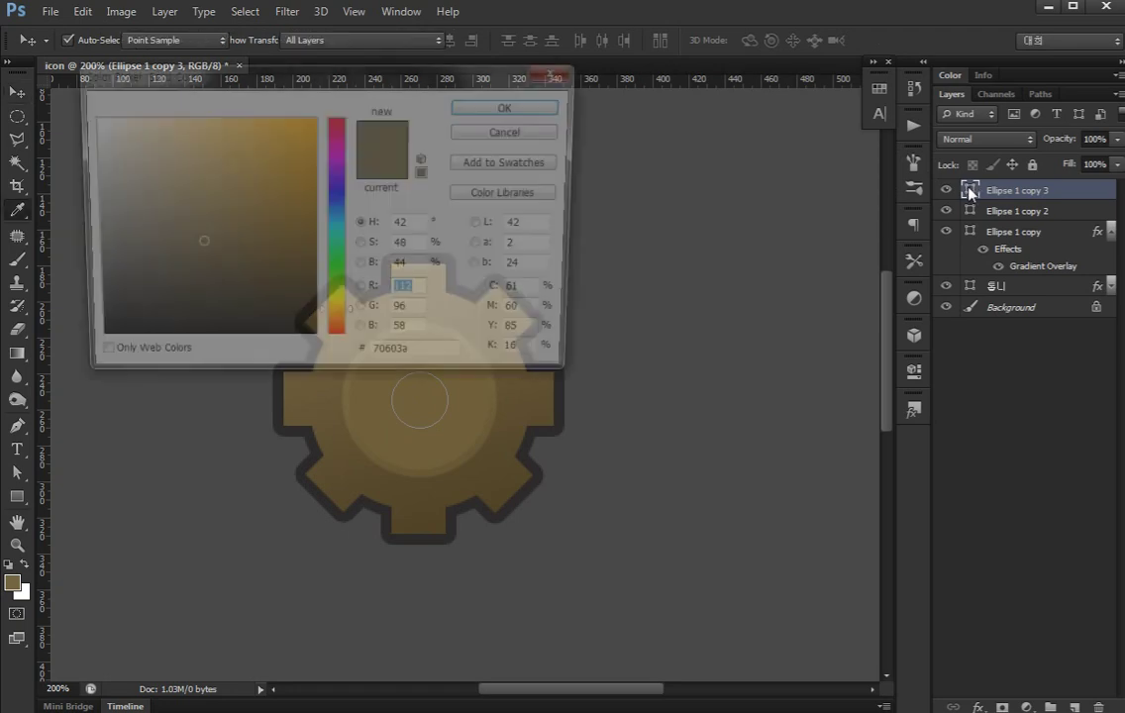
left_click(543, 425)
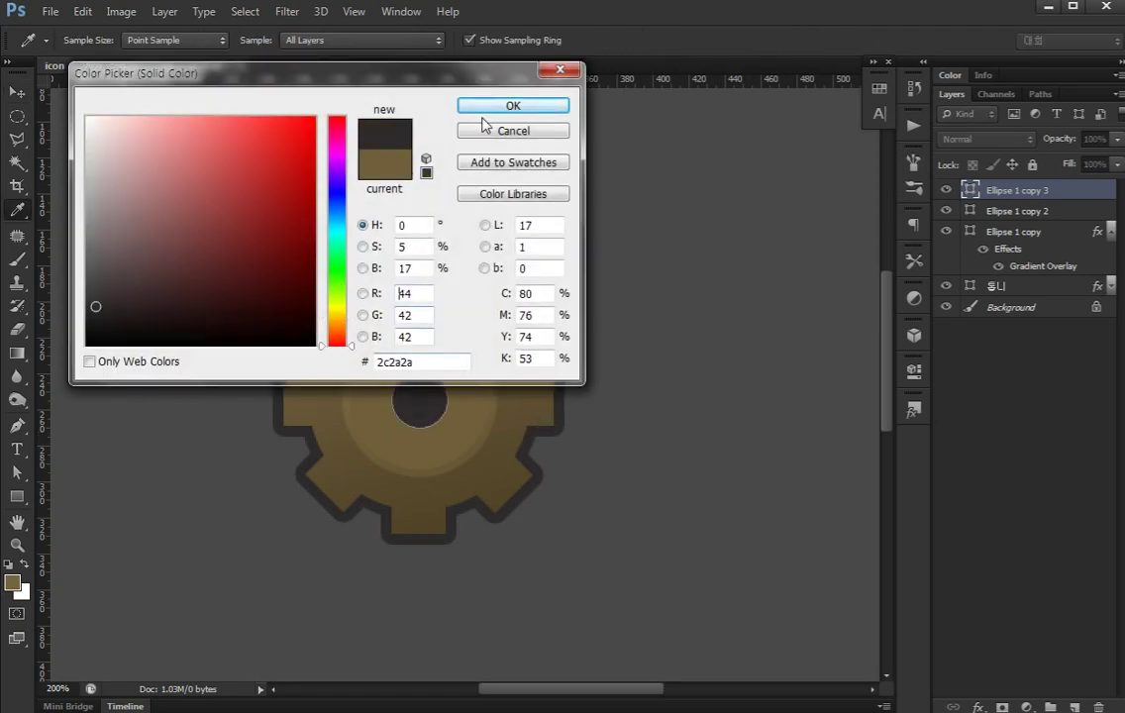
left_click(509, 107)
left_click(1014, 426)
left_click_drag(648, 392, 610, 337)
Duplicate the inner ring around the hole and shrink the copy to 80%
left_click(437, 327)
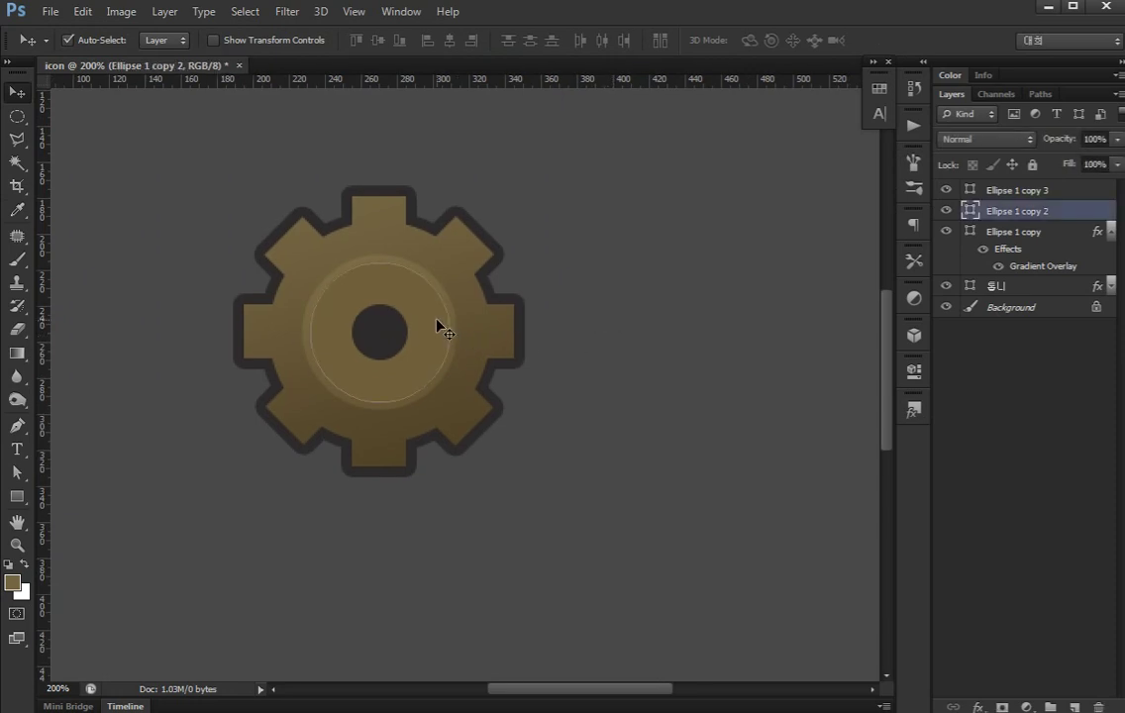
key("ctrl+j")
key("ctrl+t")
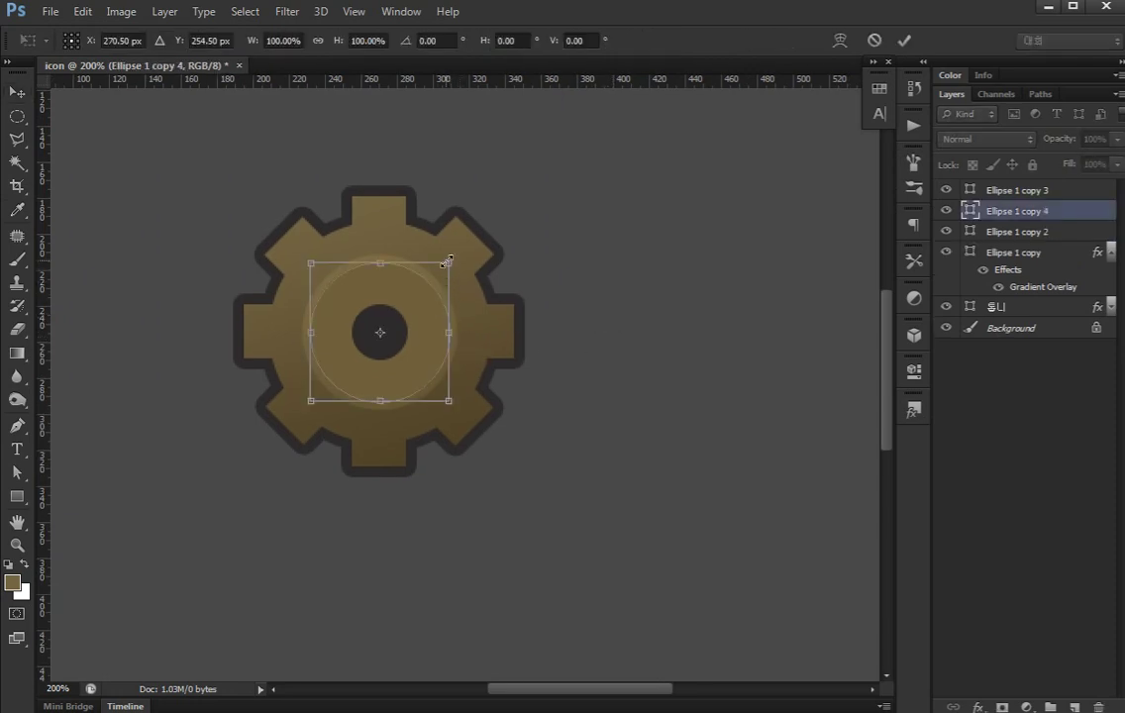
left_click_drag(448, 260, 430, 272)
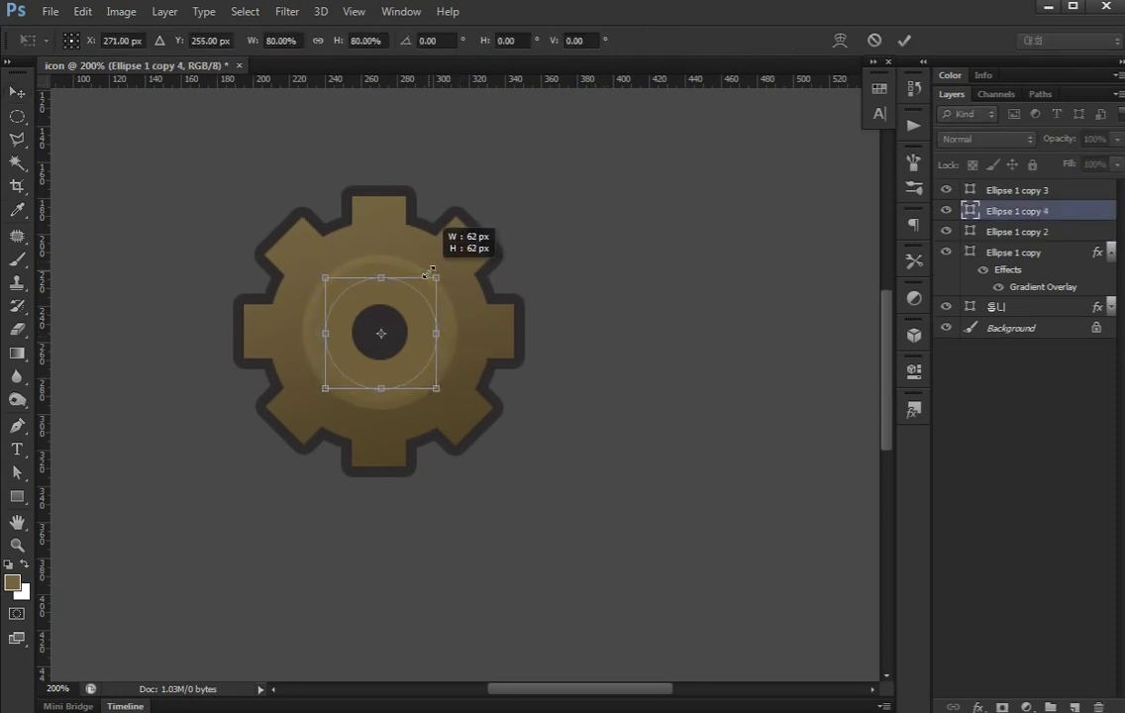
key("Return")
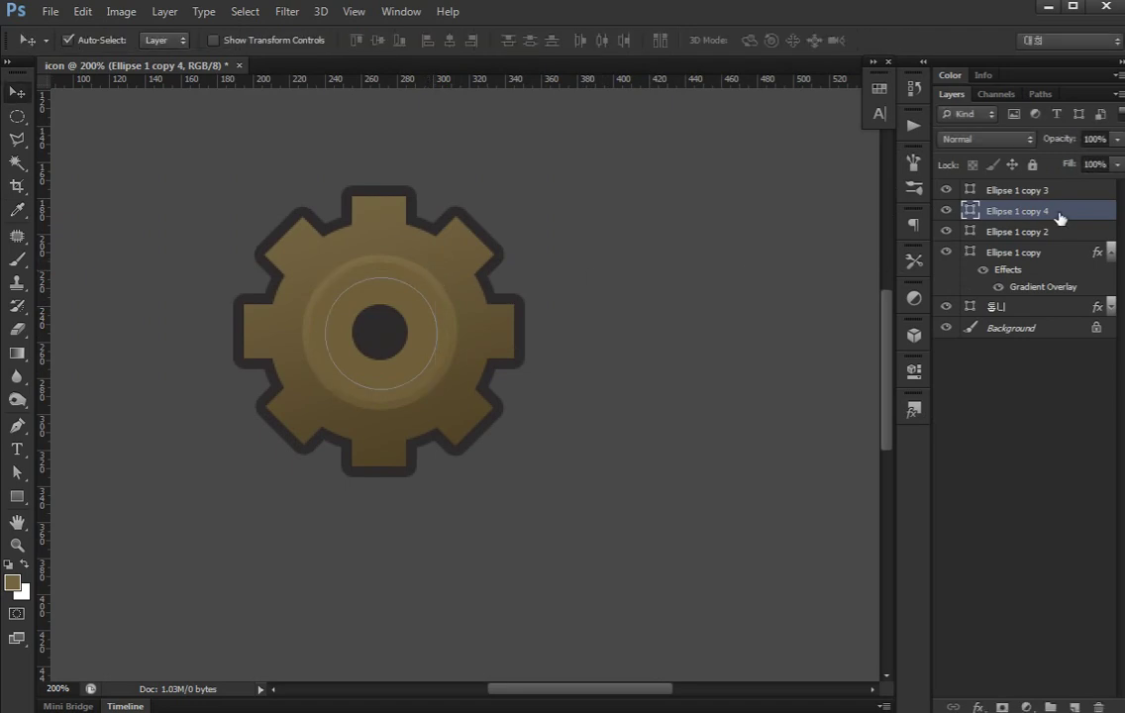
Give the ring copy a 3 px inside stroke in brown #665732
double_click(1060, 213)
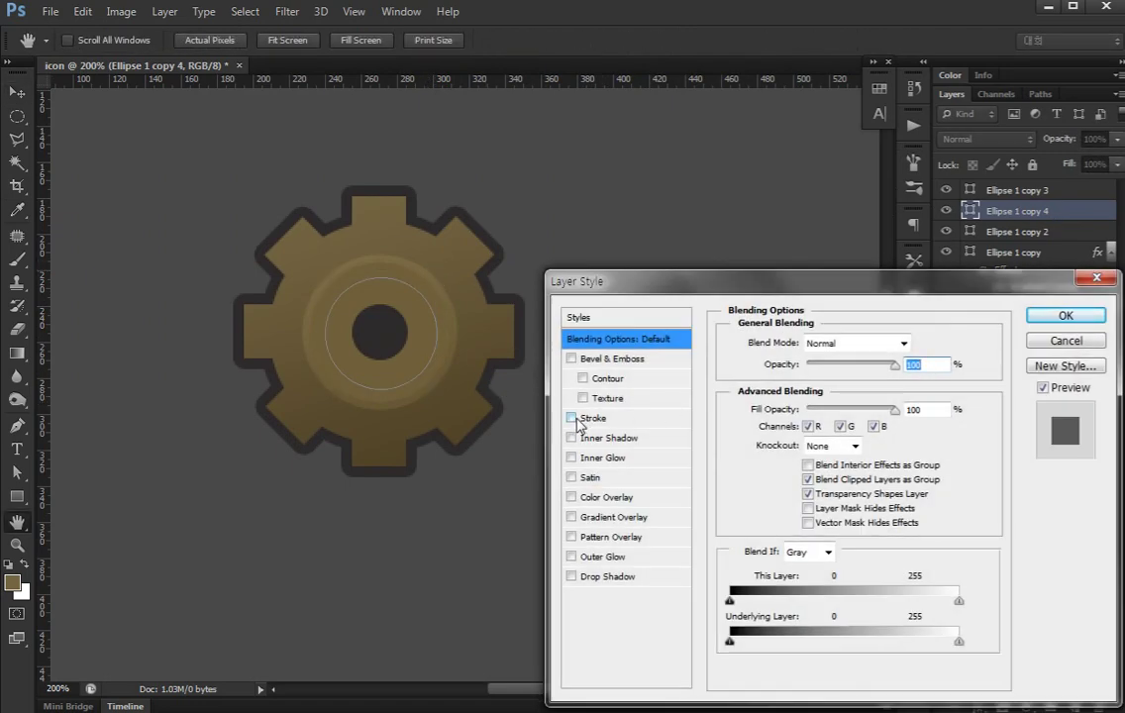
left_click(572, 417)
left_click(609, 419)
left_click(820, 365)
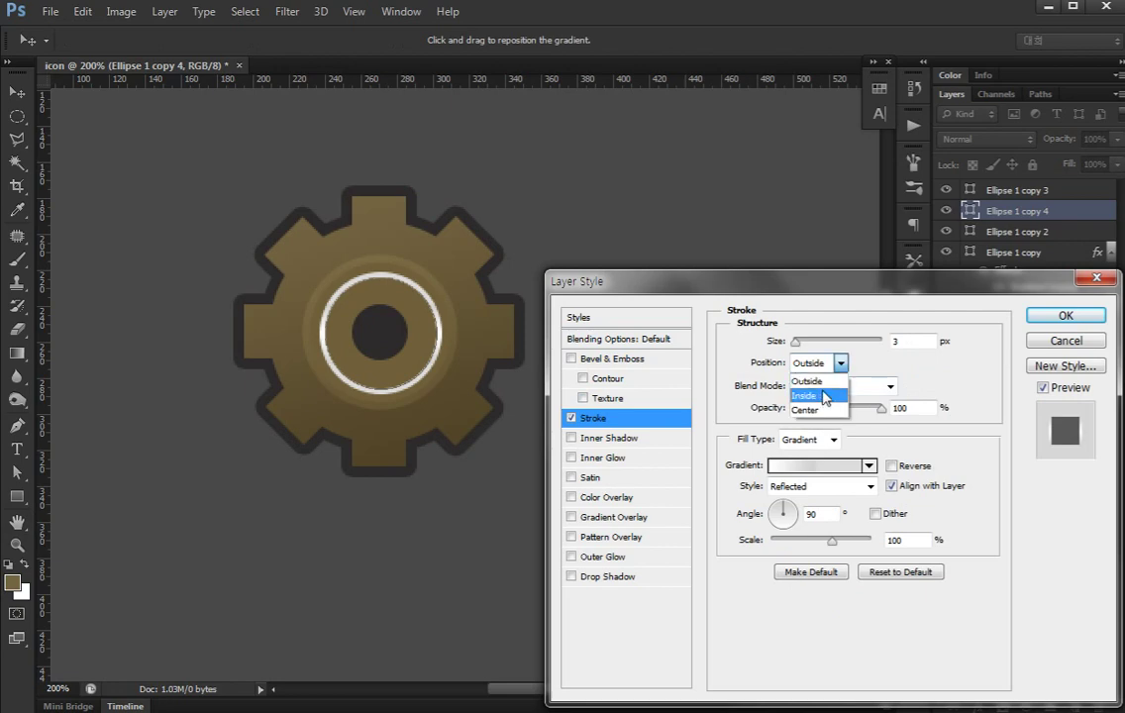
left_click(810, 397)
left_click(810, 438)
left_click(787, 454)
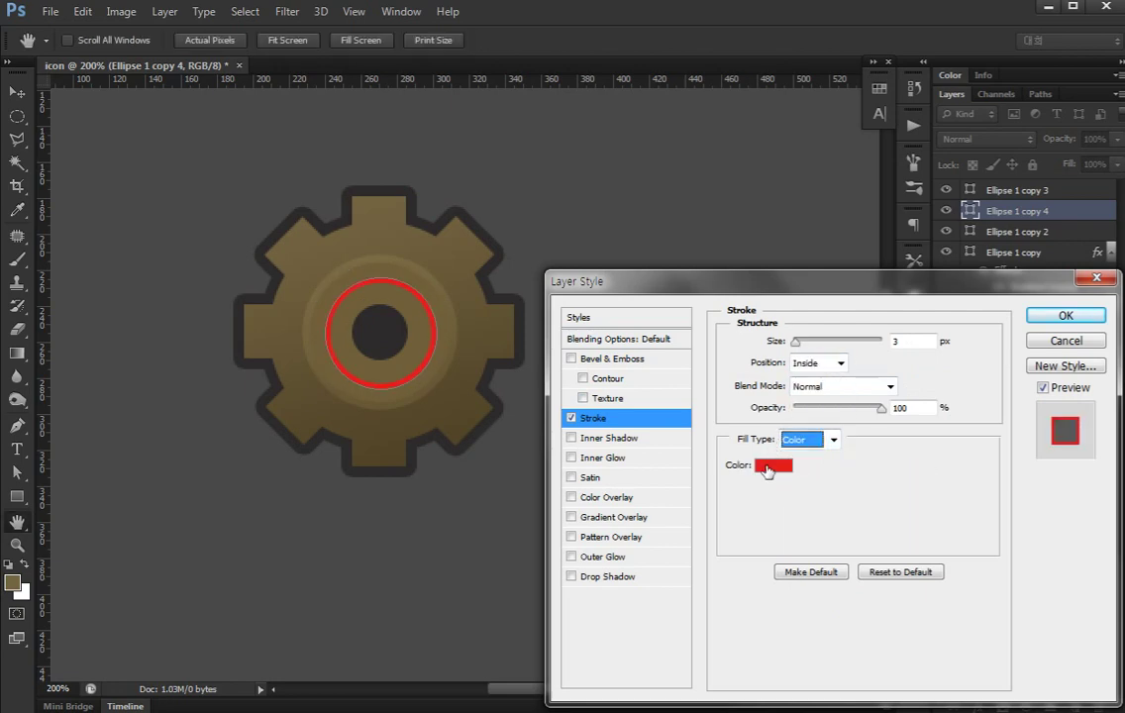
left_click(772, 465)
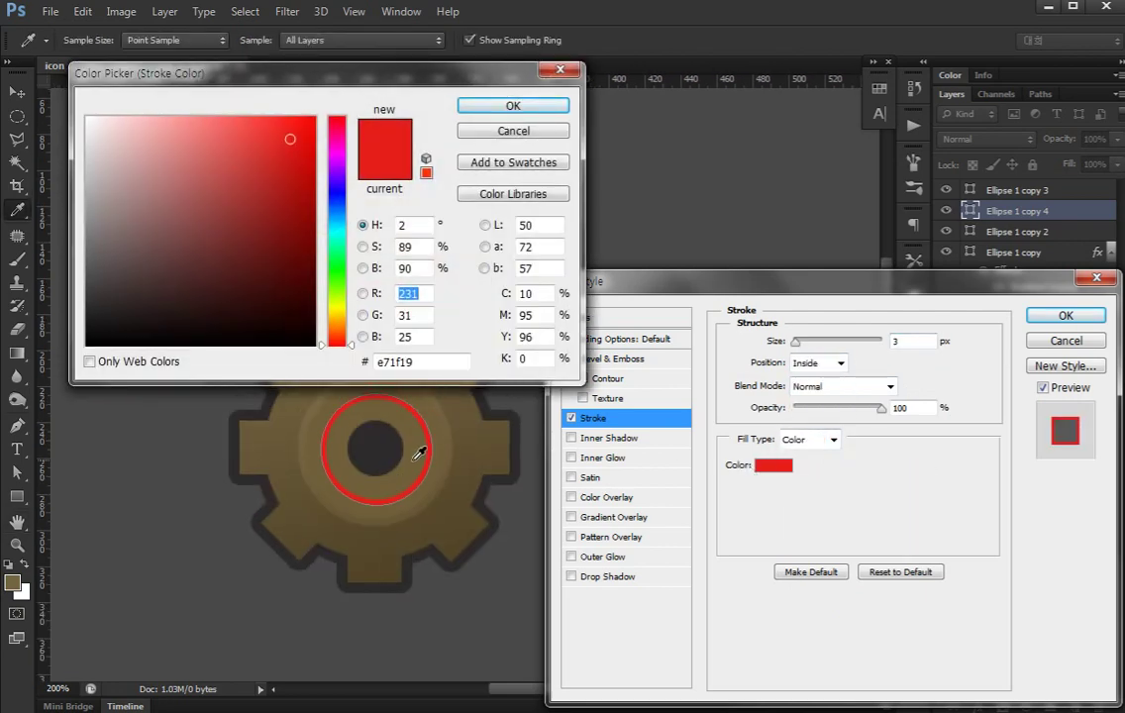
left_click(416, 456)
left_click(202, 254)
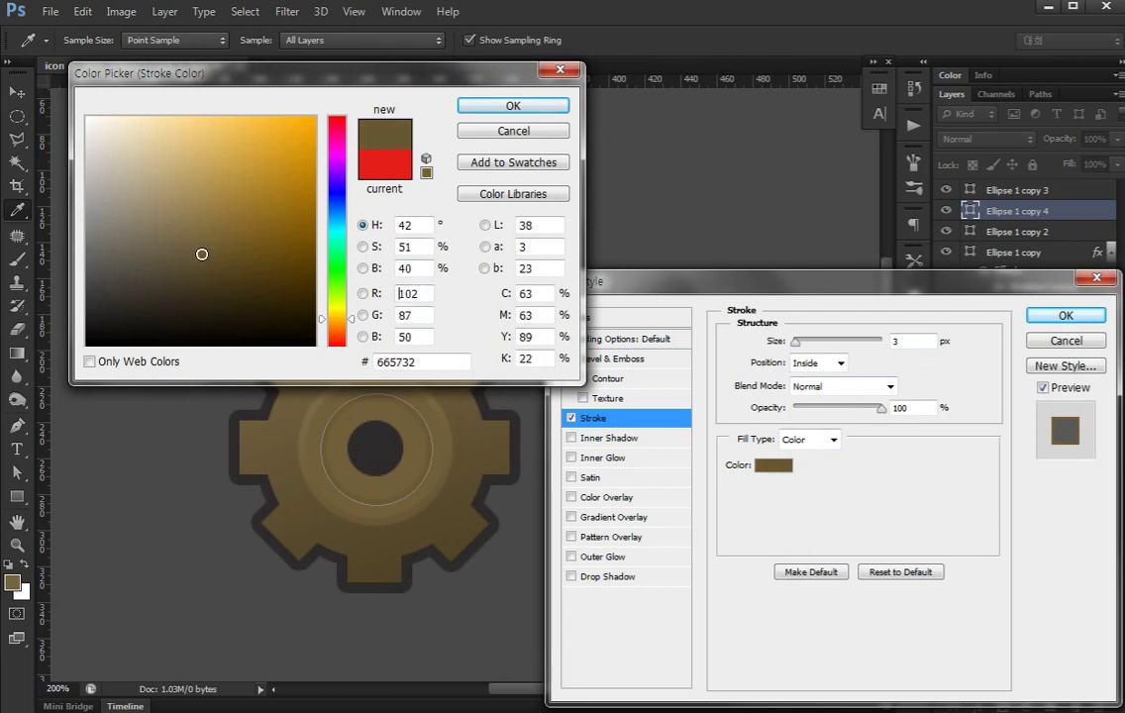
key("Return")
key("Return")
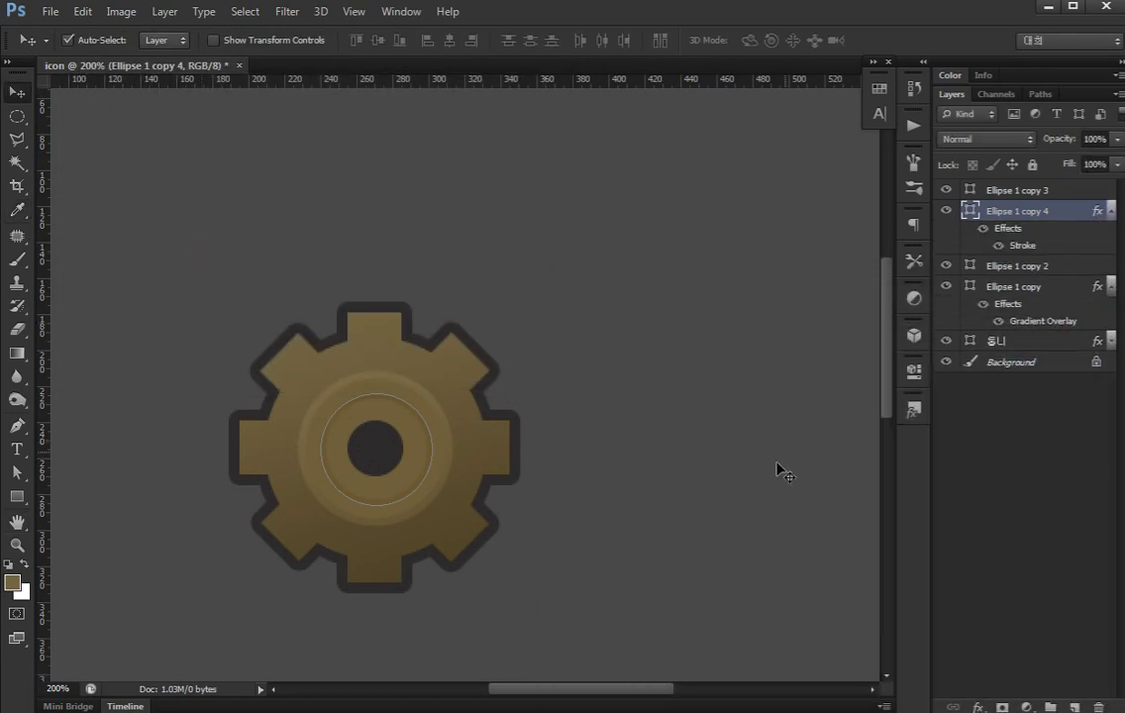
Shrink the outlined ring slightly, to about 60 px
key("ctrl+t")
left_click_drag(432, 503, 426, 496)
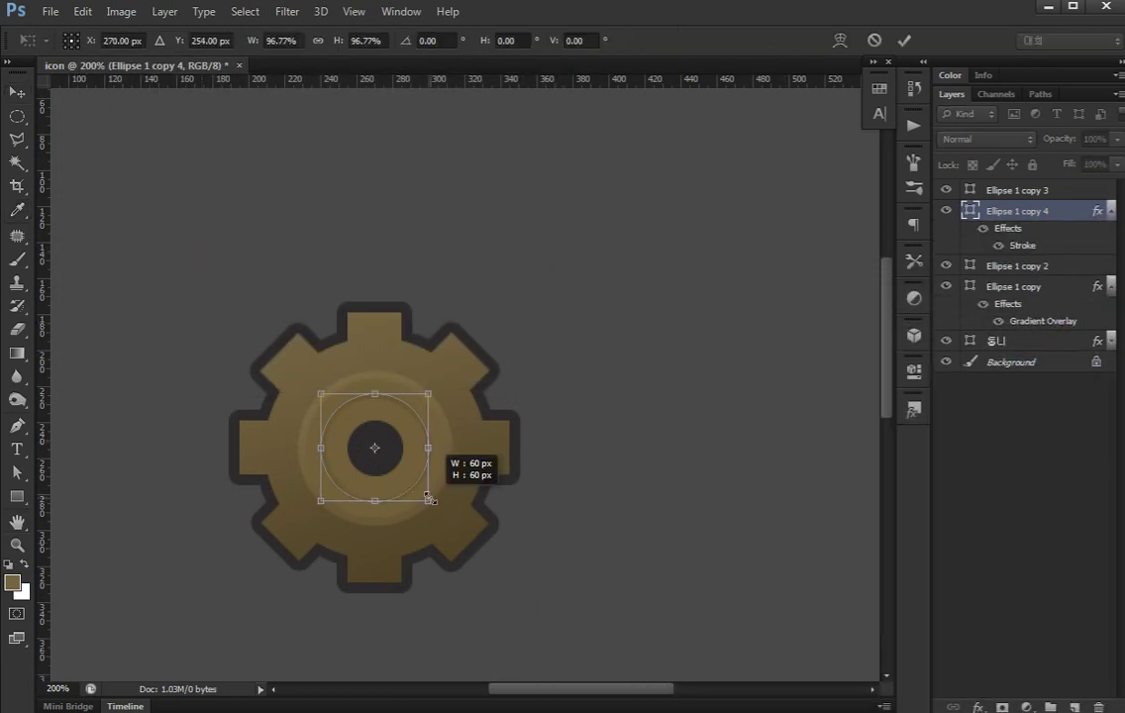
key("Return")
Duplicate the gear's toothed body layer
left_click(941, 485)
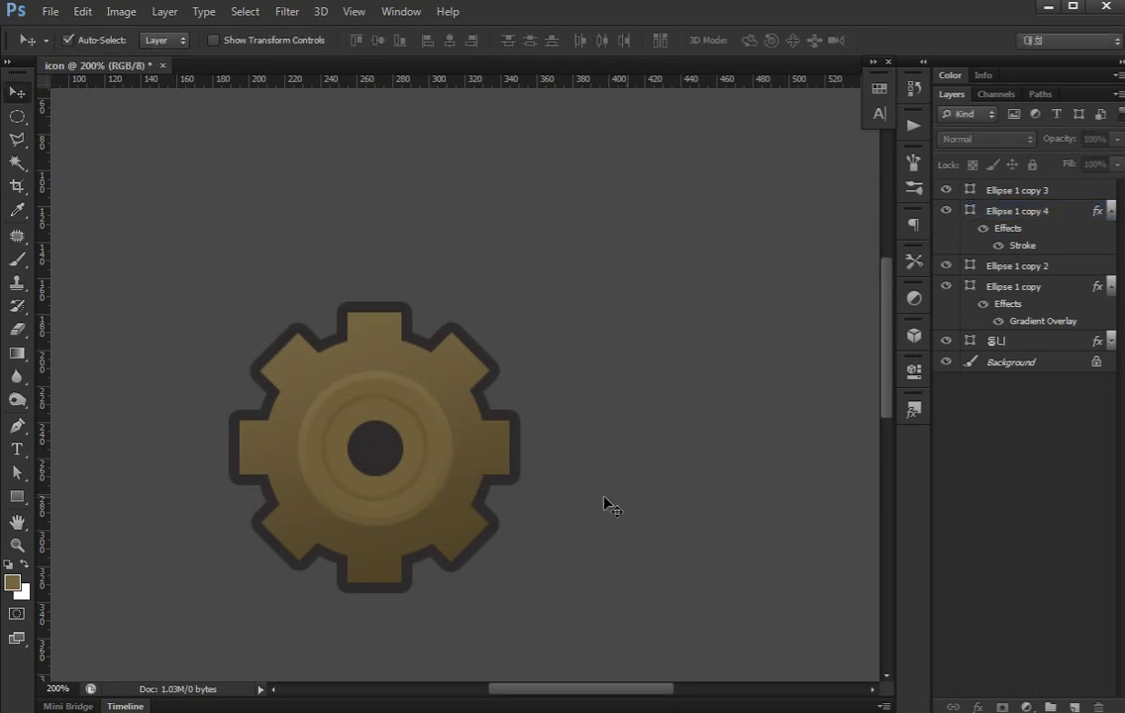
scroll(613, 465, "left", 2)
scroll(622, 416, "down", 3)
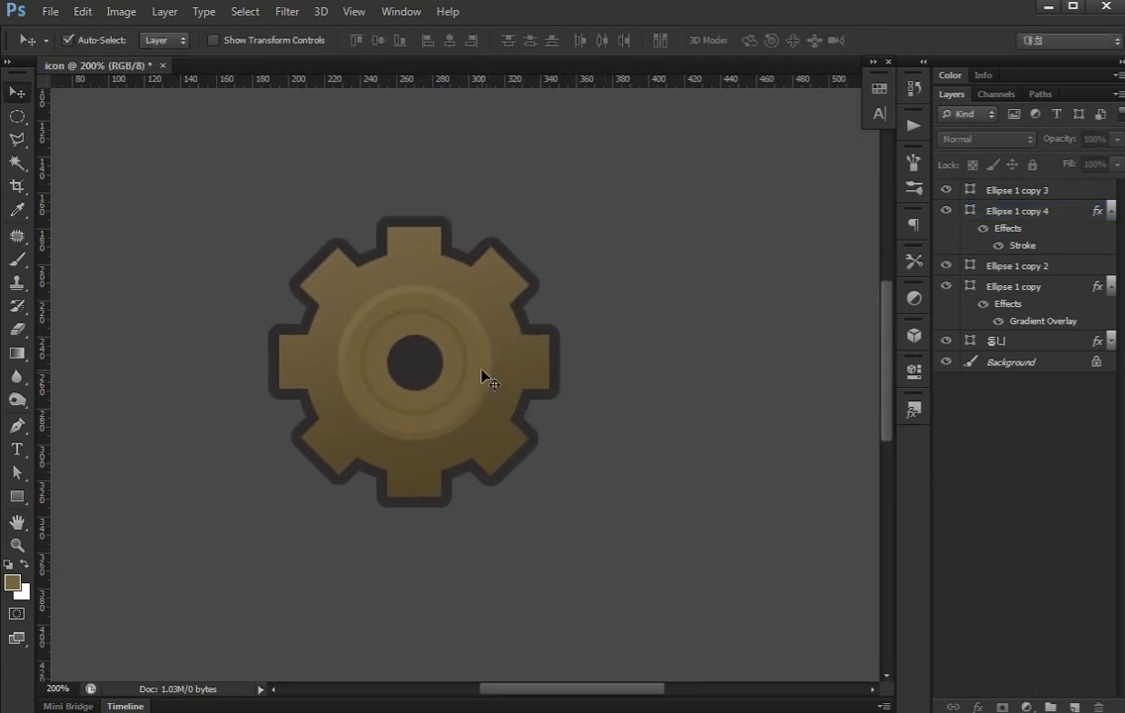
scroll(450, 364, "right", 1)
scroll(449, 364, "right", 1)
left_click(459, 296)
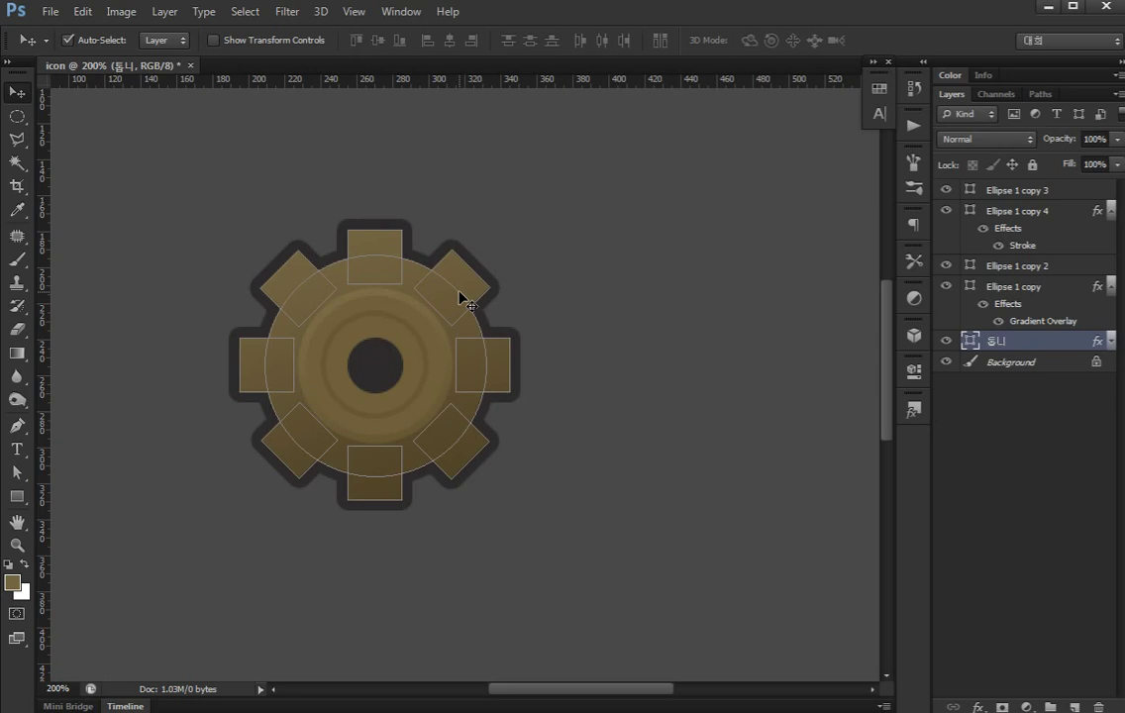
left_click(1019, 503)
left_click(931, 346)
left_click(703, 423, "alt")
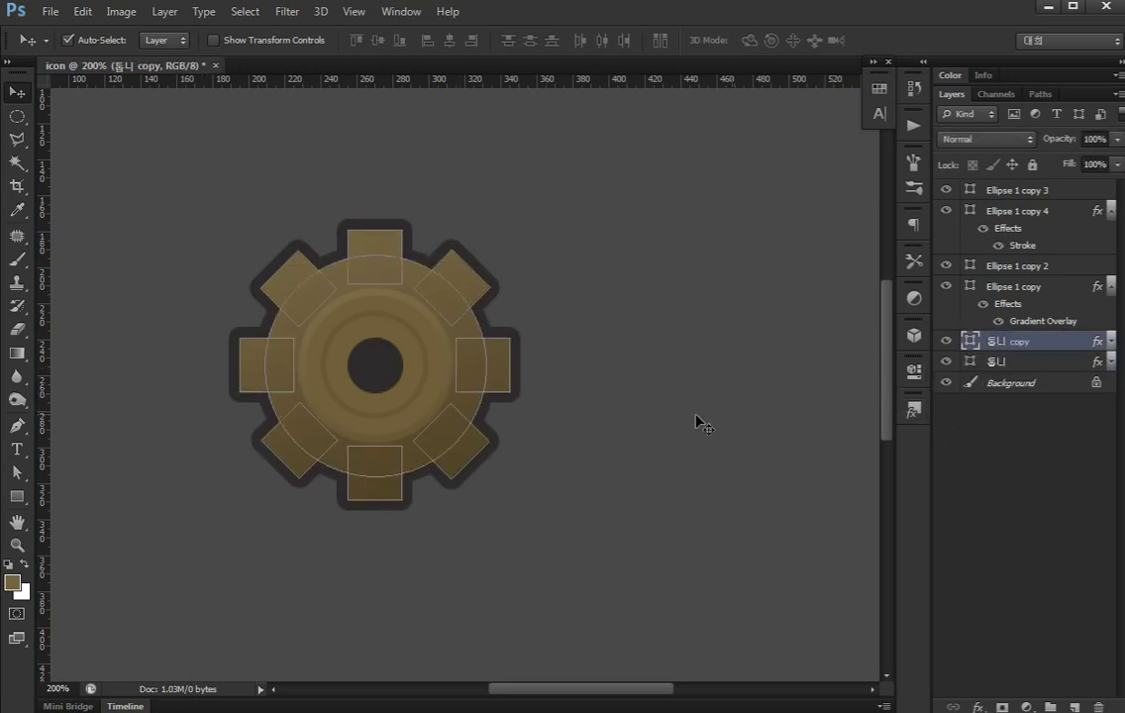
Nudge the gear copy right, move it below the original, and clear its effects
key("Right")
key("Right")
key("Right")
key("Right")
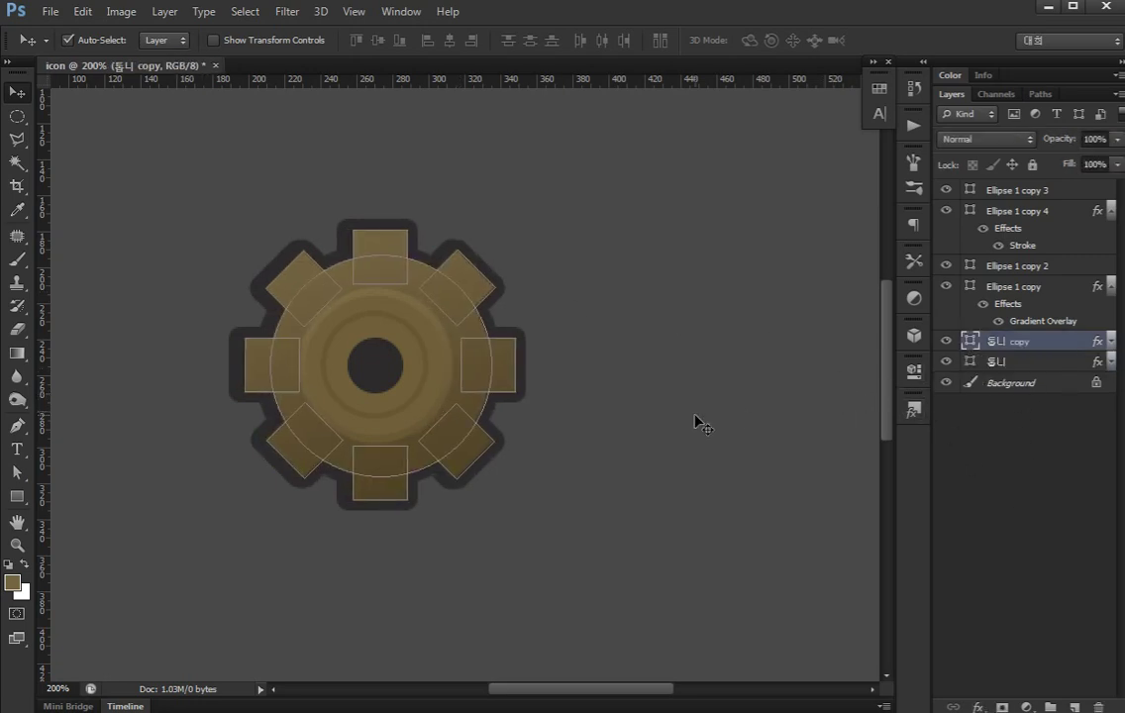
key("Right")
key("Right")
key("Right")
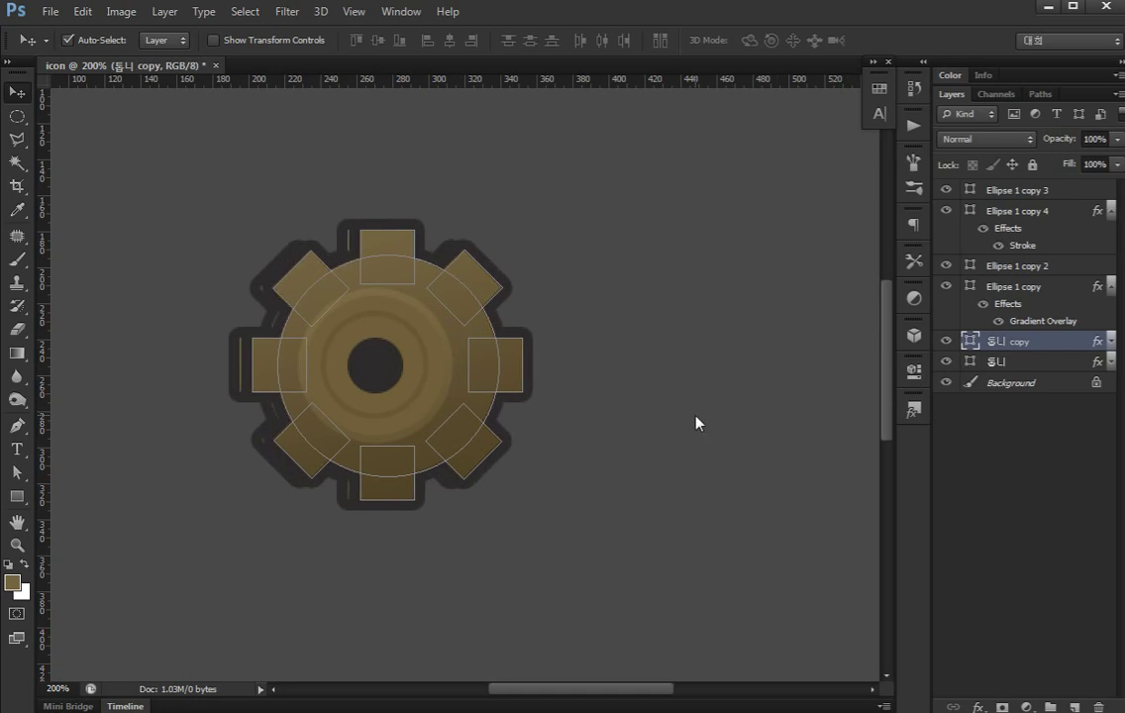
key("ctrl+bracketleft")
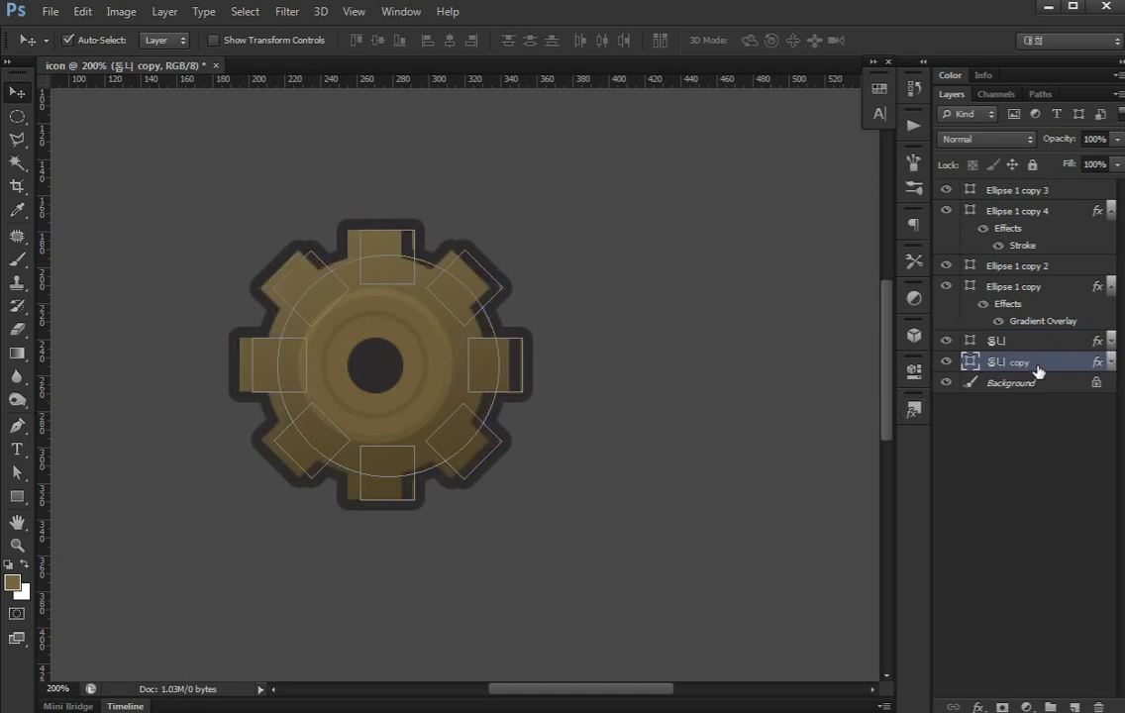
right_click(1035, 362)
left_click(866, 582)
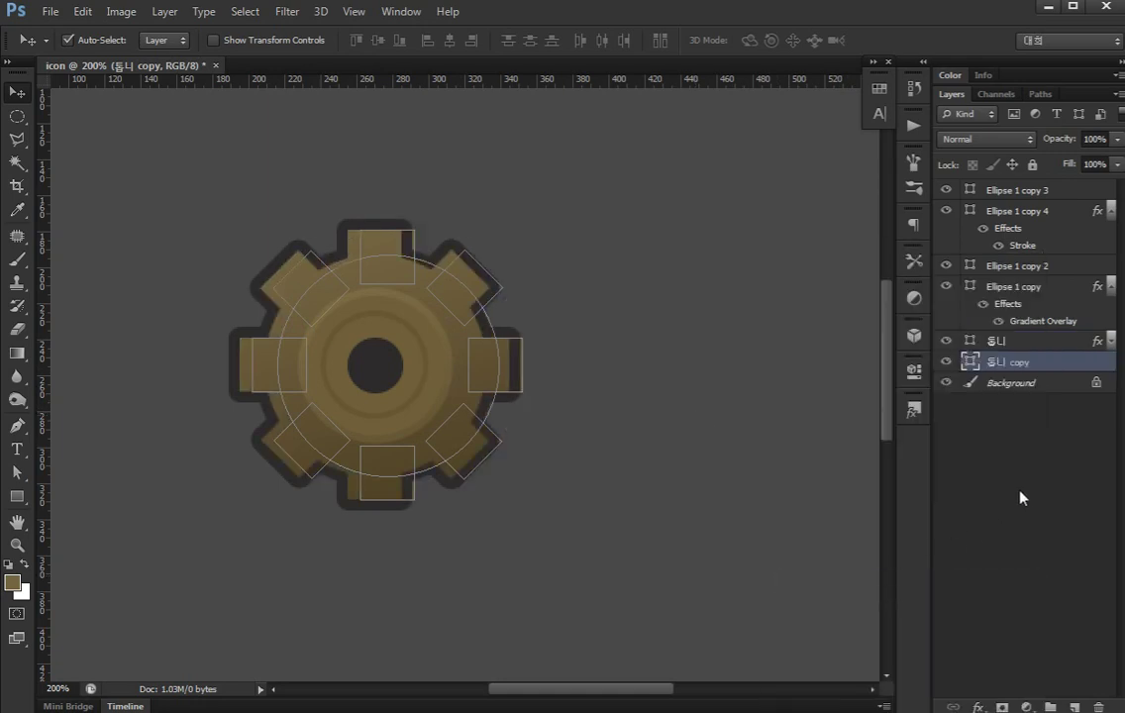
Select the original gear layer and show its applied effects
left_click(1032, 341)
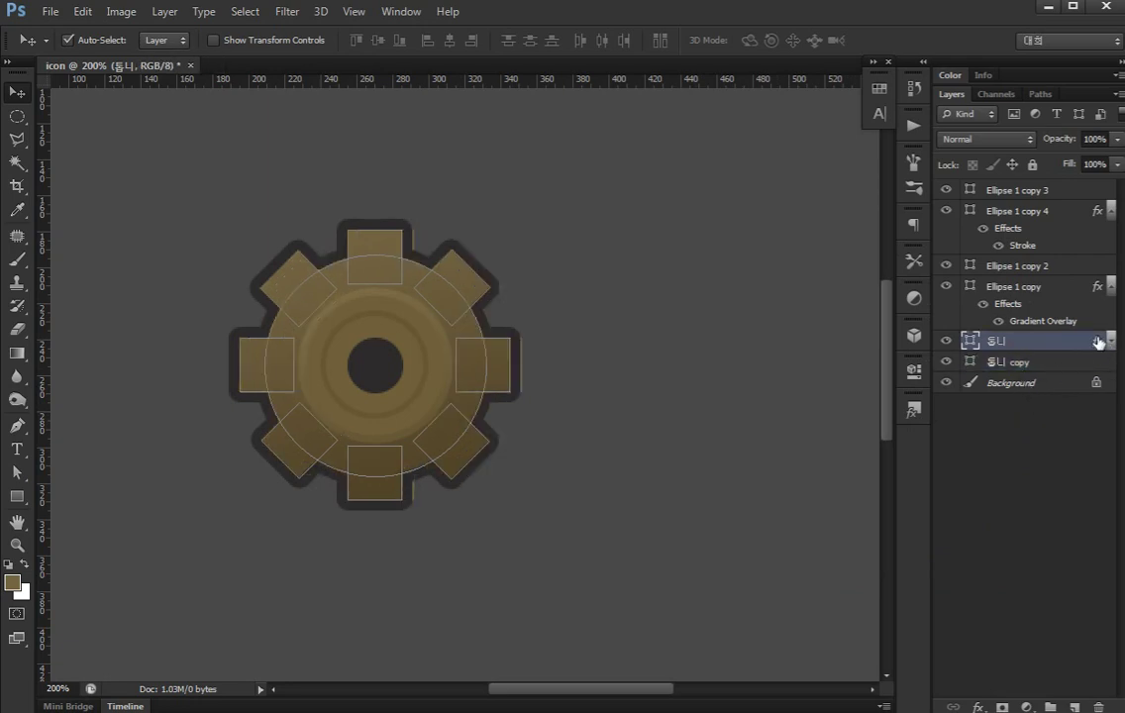
left_click(1112, 341)
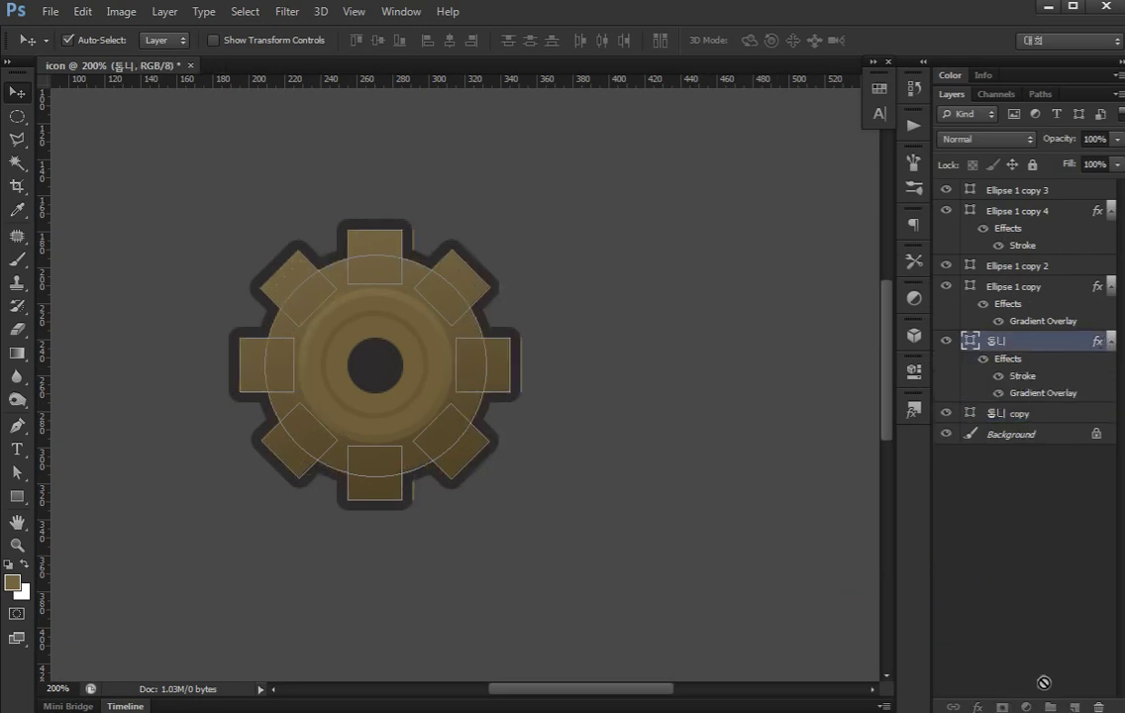
left_click(1050, 602)
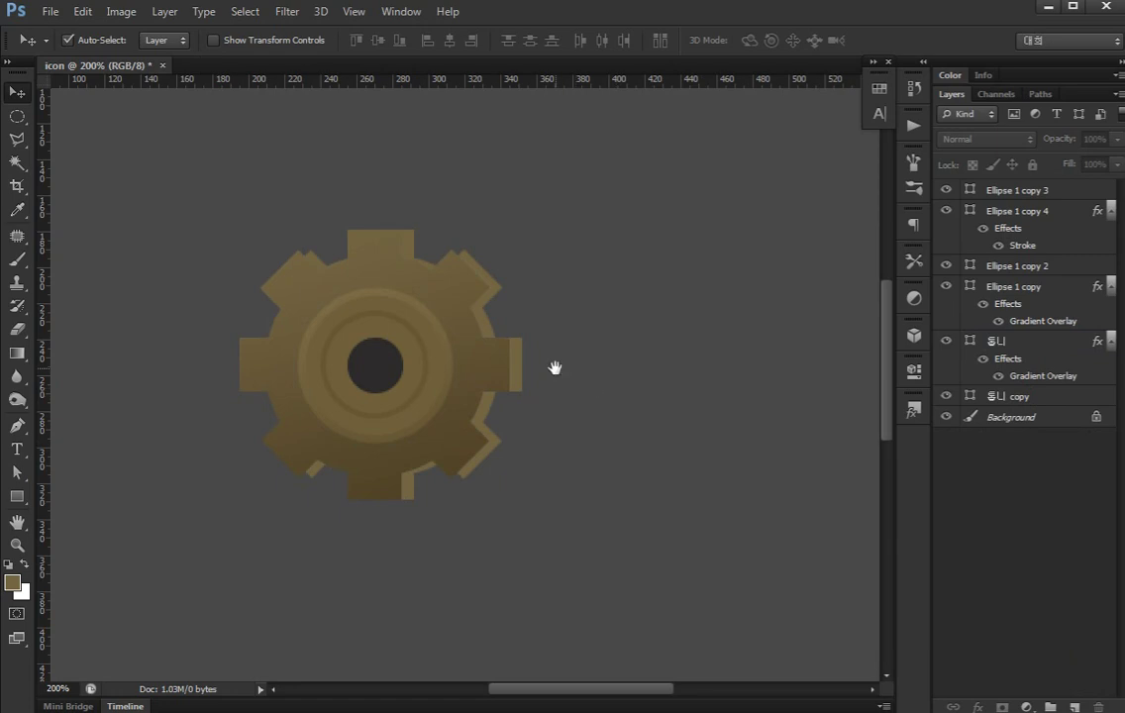
Nudge the duplicate gear down and slightly left behind the main gear
key("ctrl+plus")
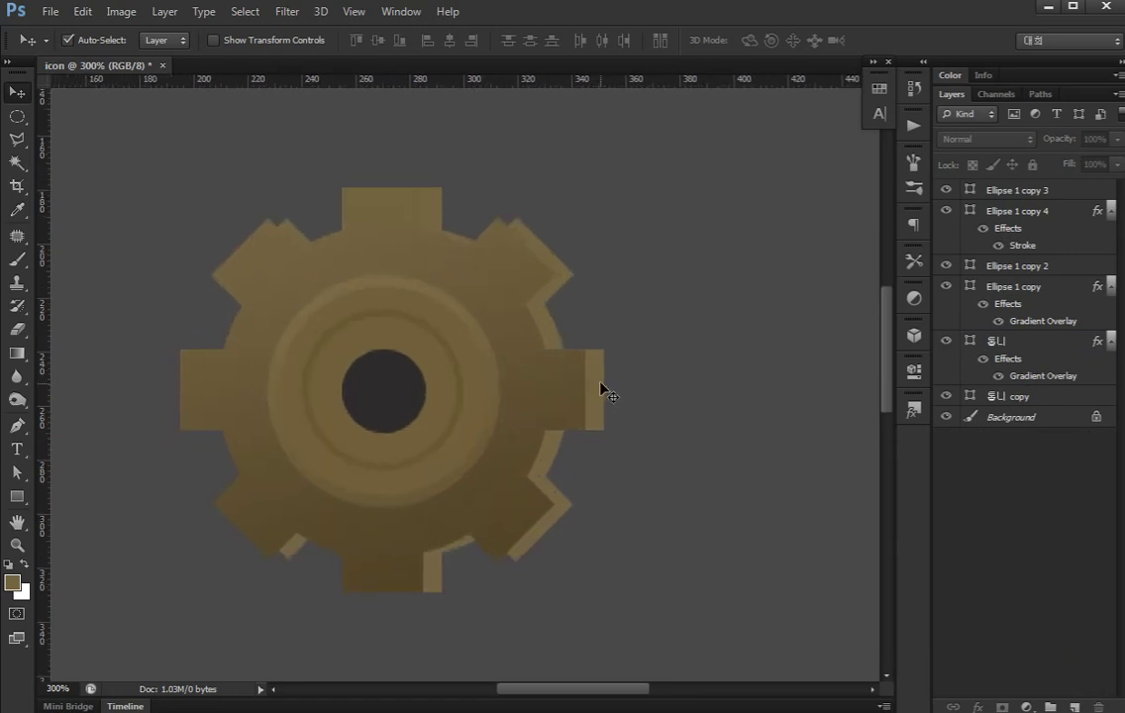
left_click(601, 386)
key("Down")
key("Down")
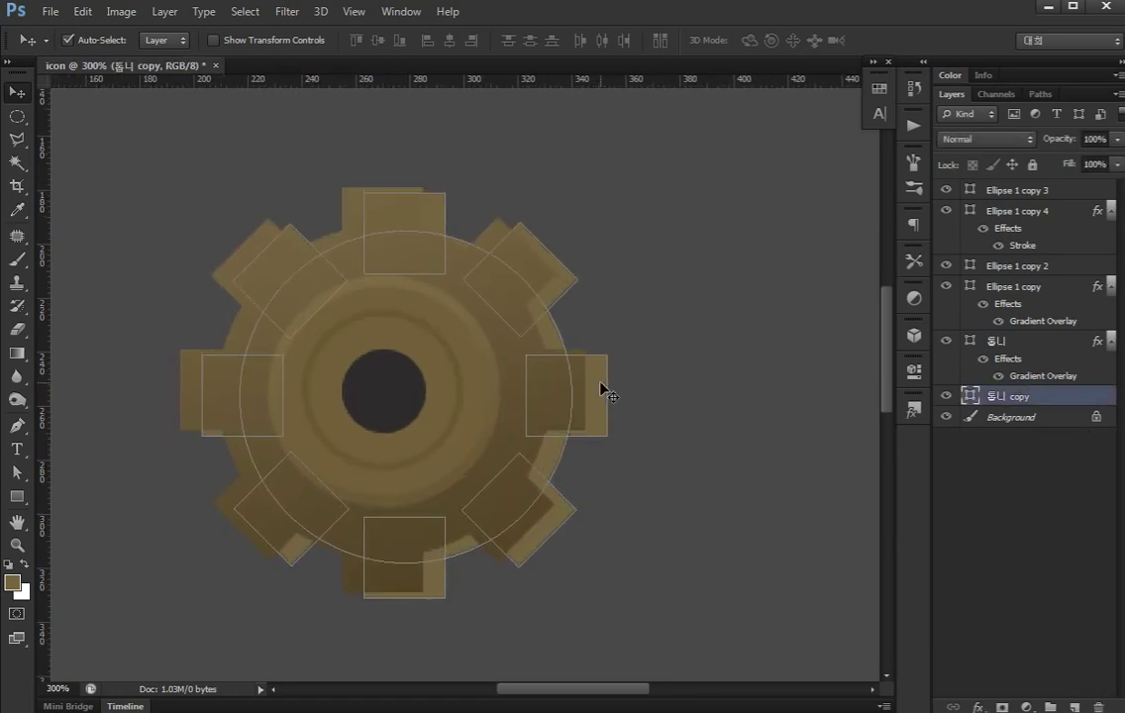
key("Down")
key("Down")
key("Down")
key("Left")
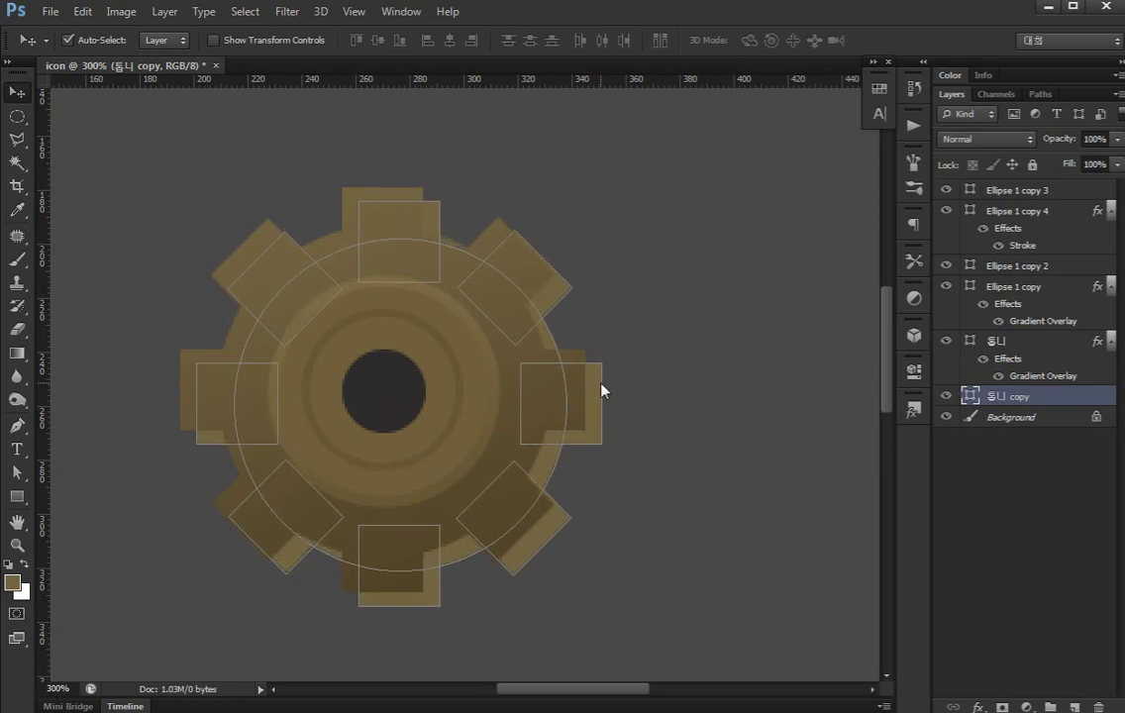
key("Left")
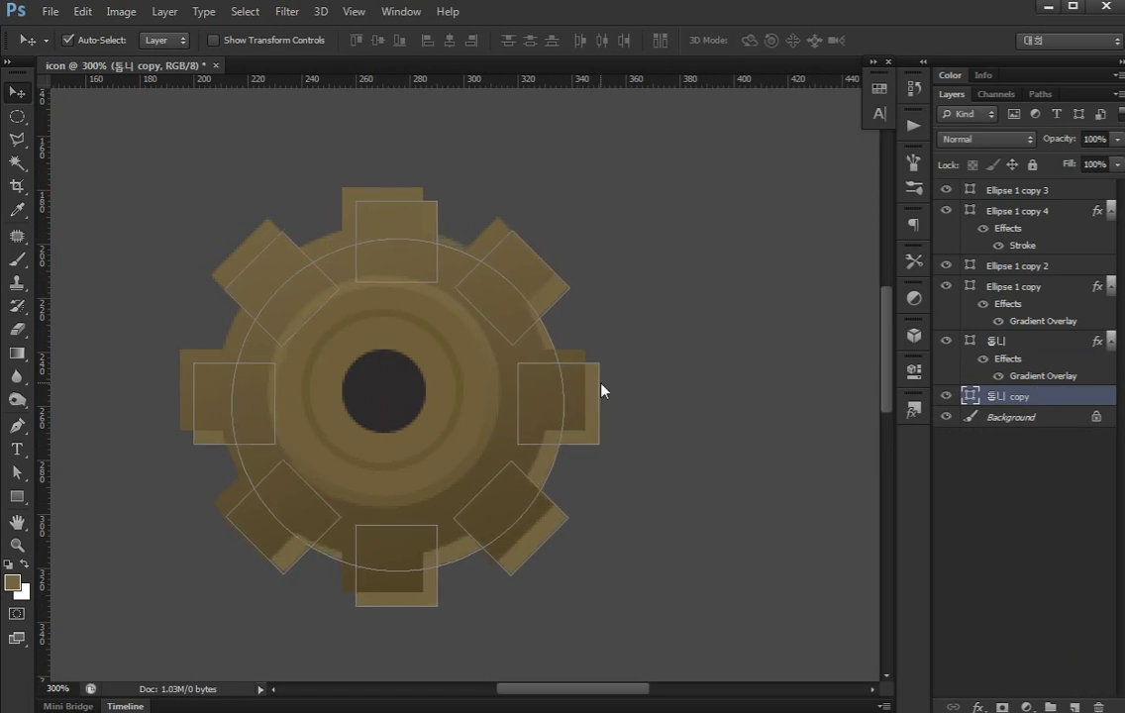
key("Left")
key("Left")
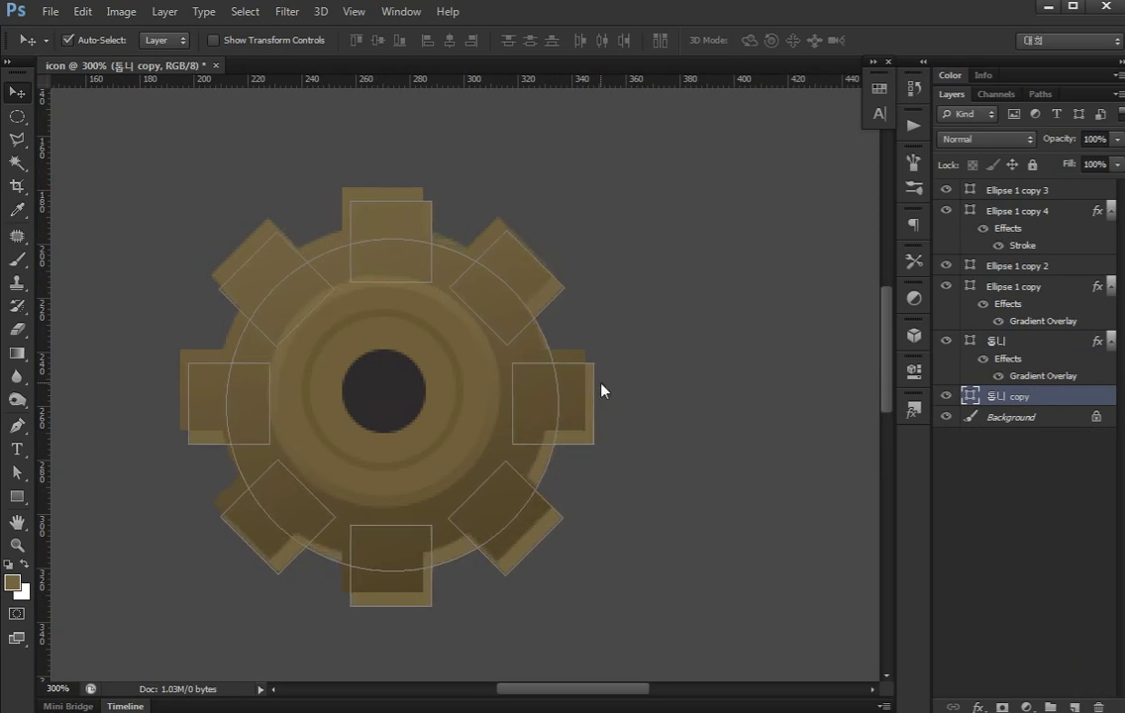
key("Right")
key("Right")
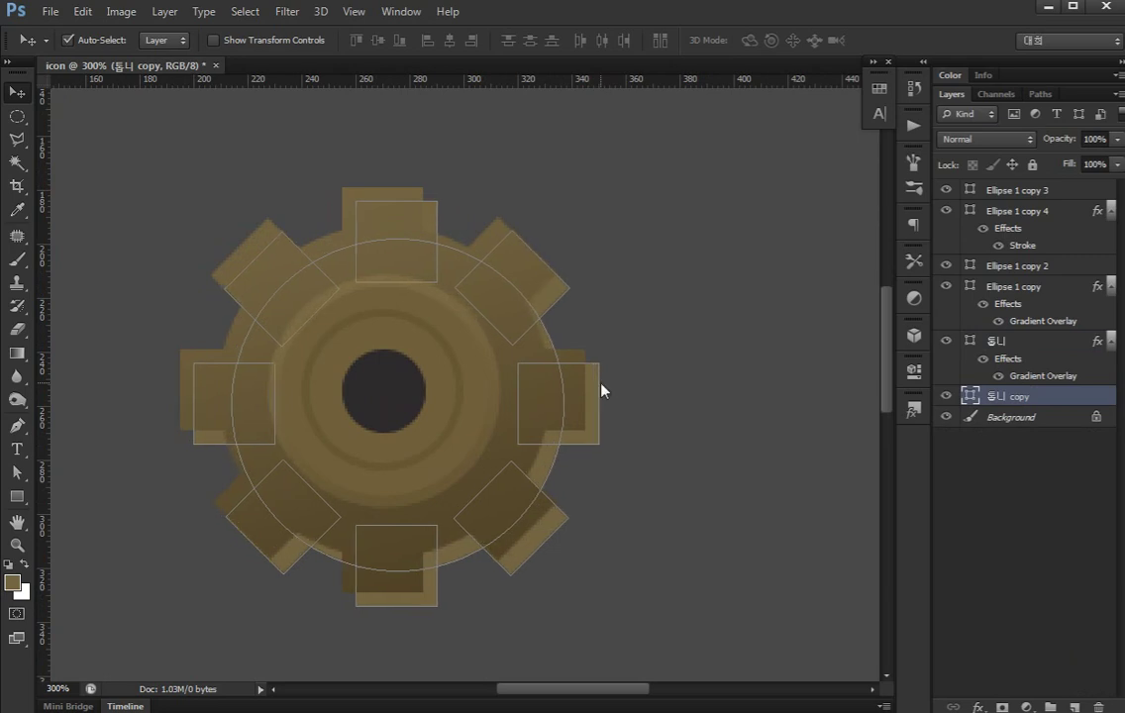
key("a")
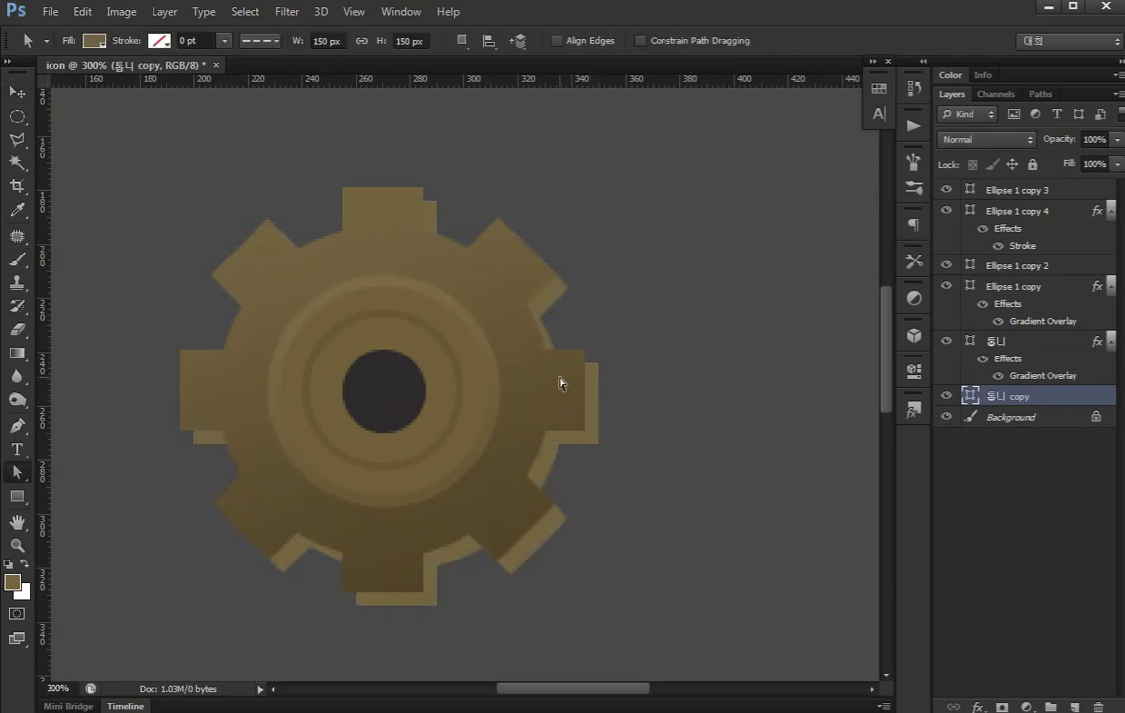
Rasterize the duplicate gear layer into pixels
key("ctrl+plus")
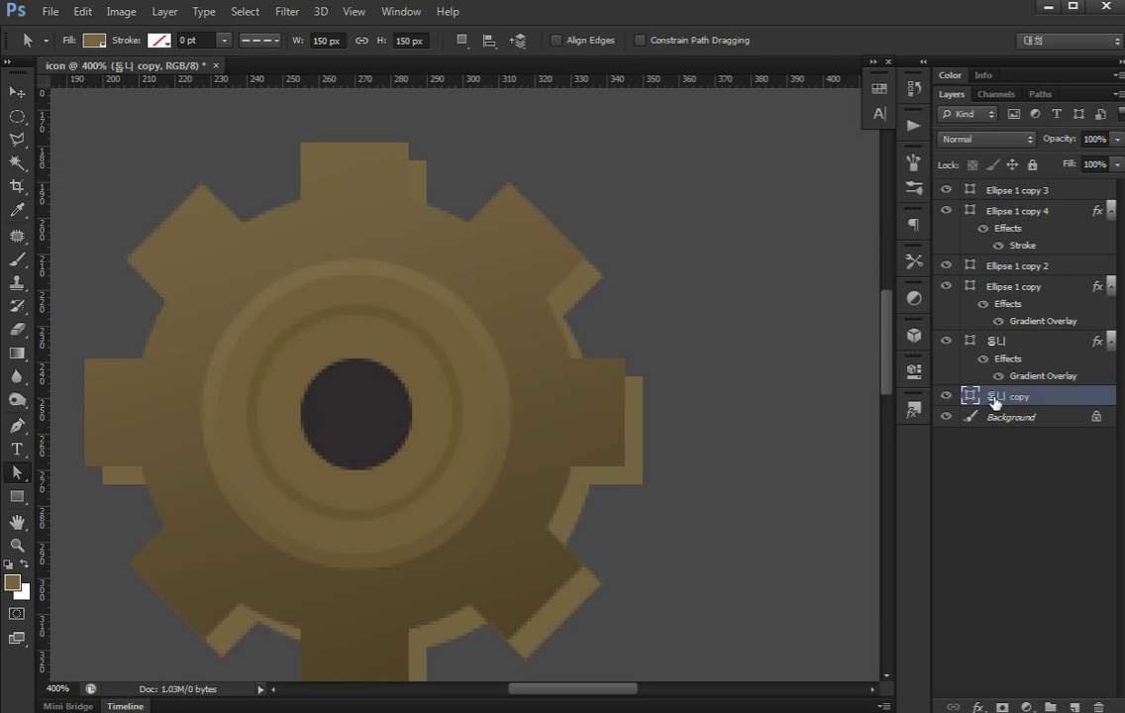
right_click(1031, 400)
left_click(867, 383)
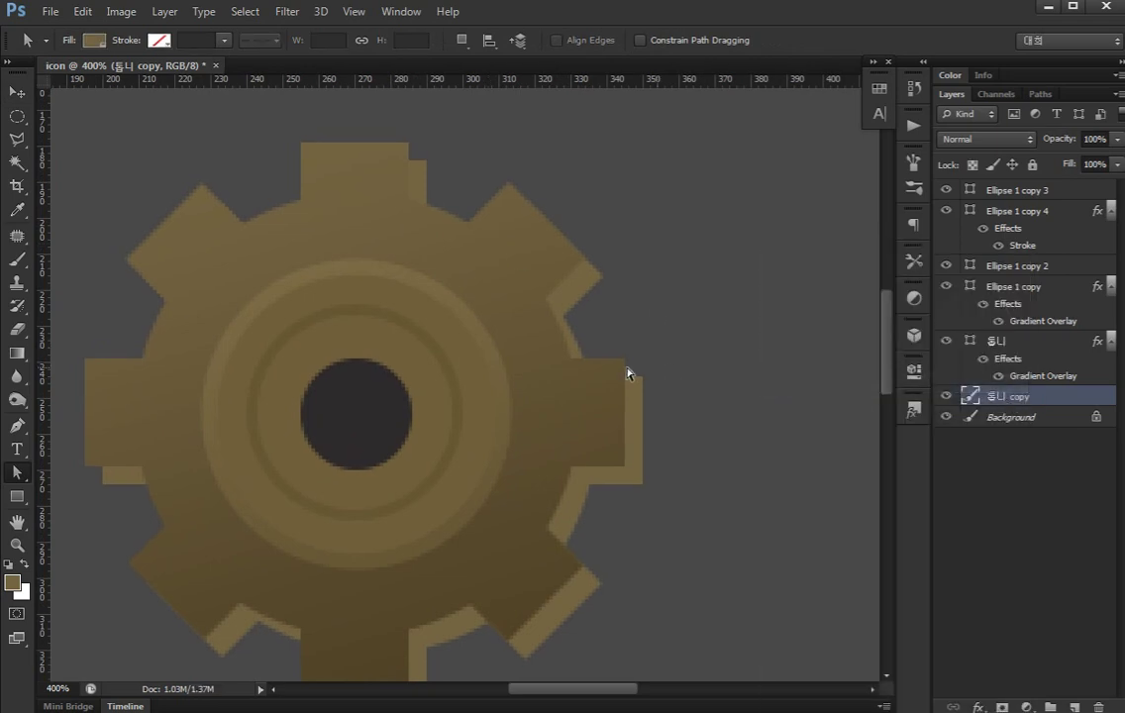
key("l")
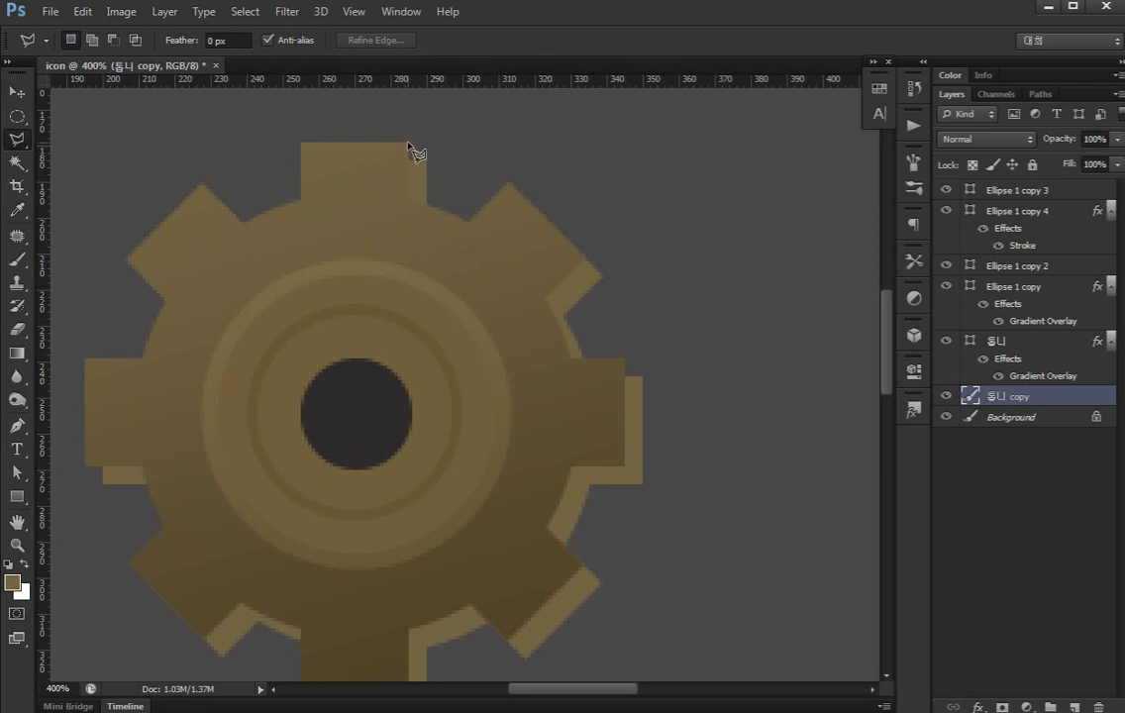
Trim the gear copy's stray corners beside the top and right teeth
left_click(407, 144)
left_click(414, 181)
double_click(426, 162)
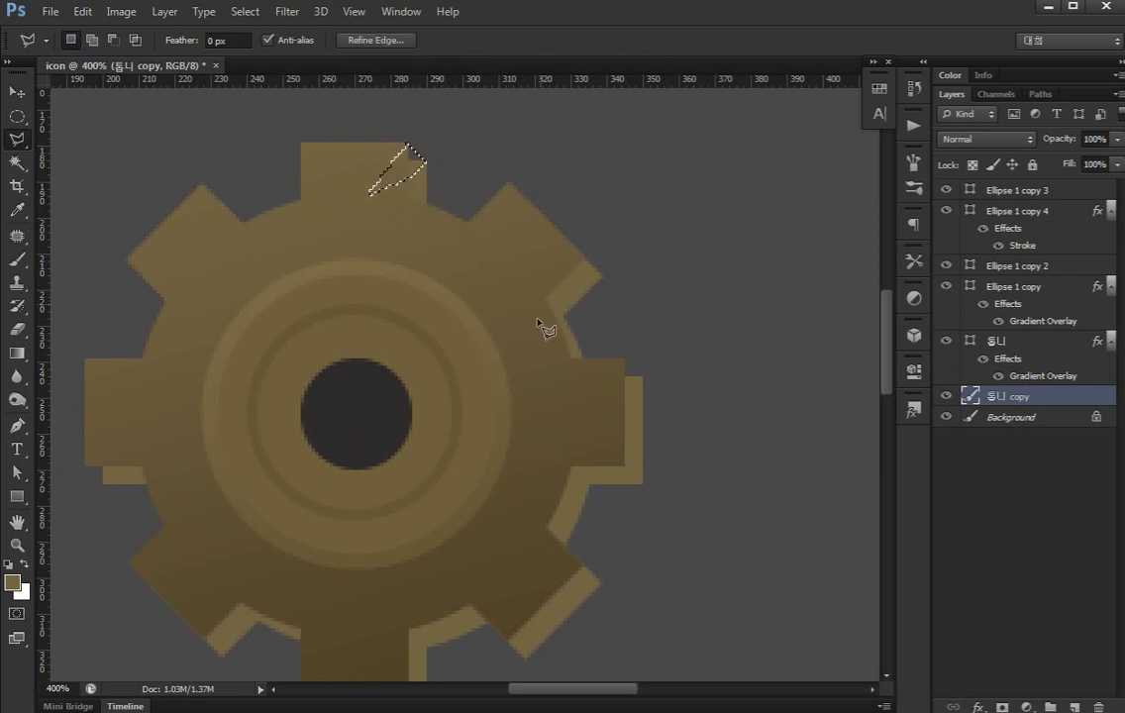
key("i")
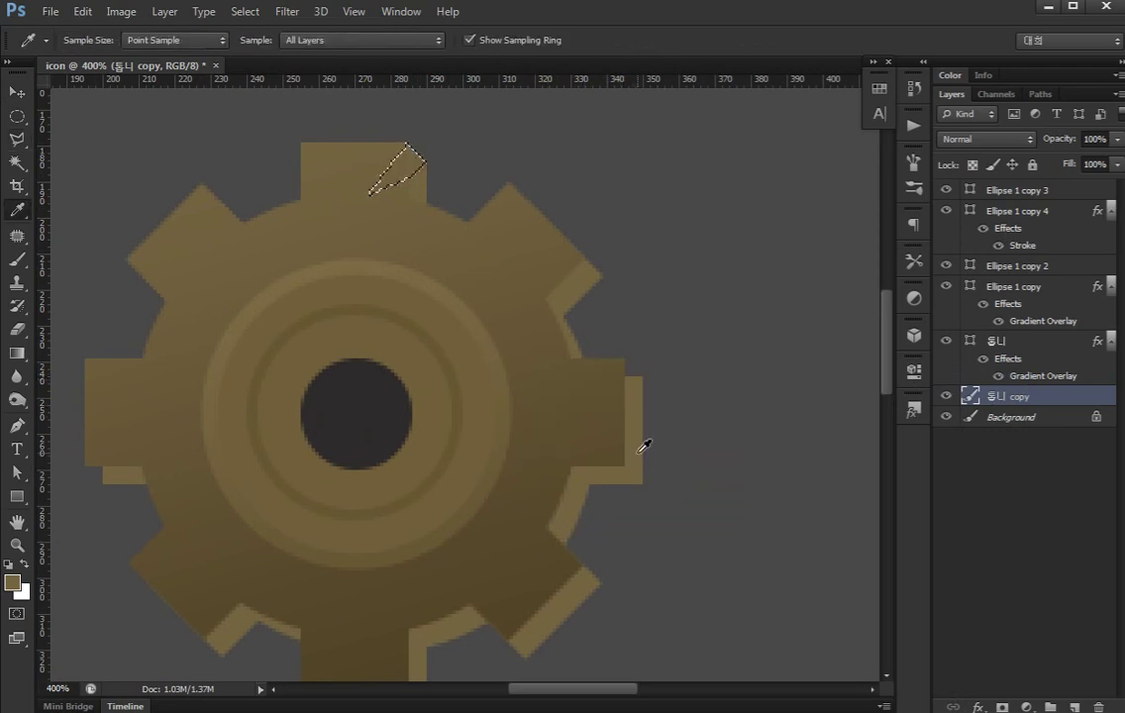
key("ctrl+d")
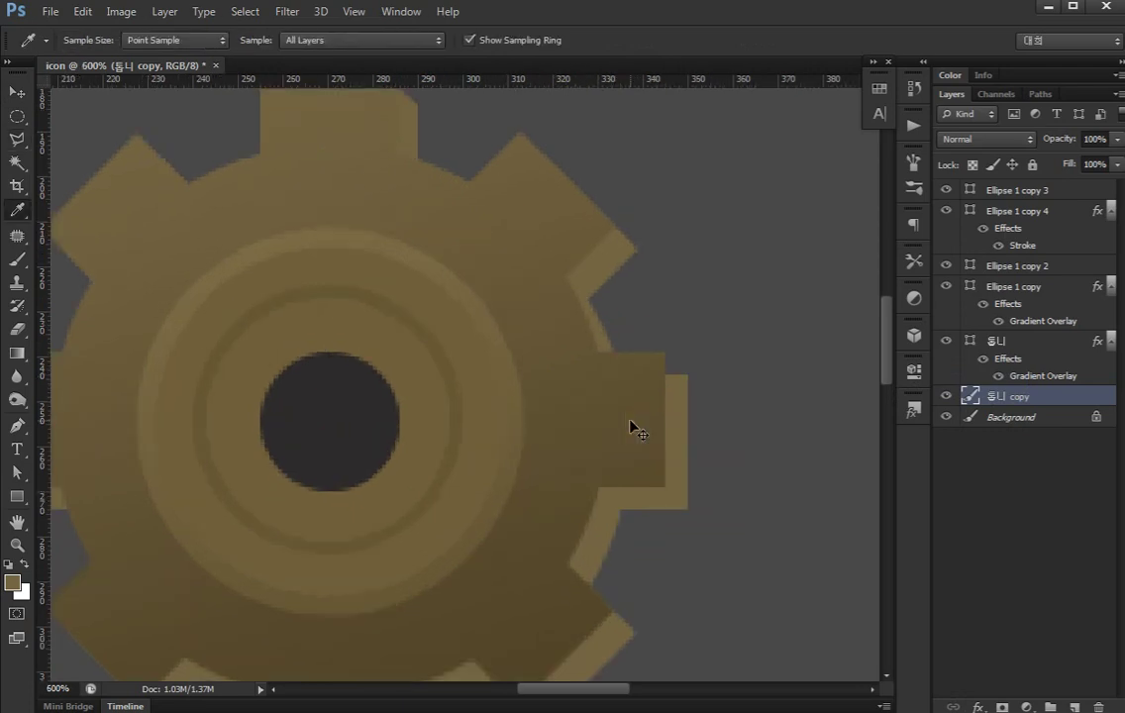
scroll(628, 427, "up", 1)
scroll(628, 427, "up", 1)
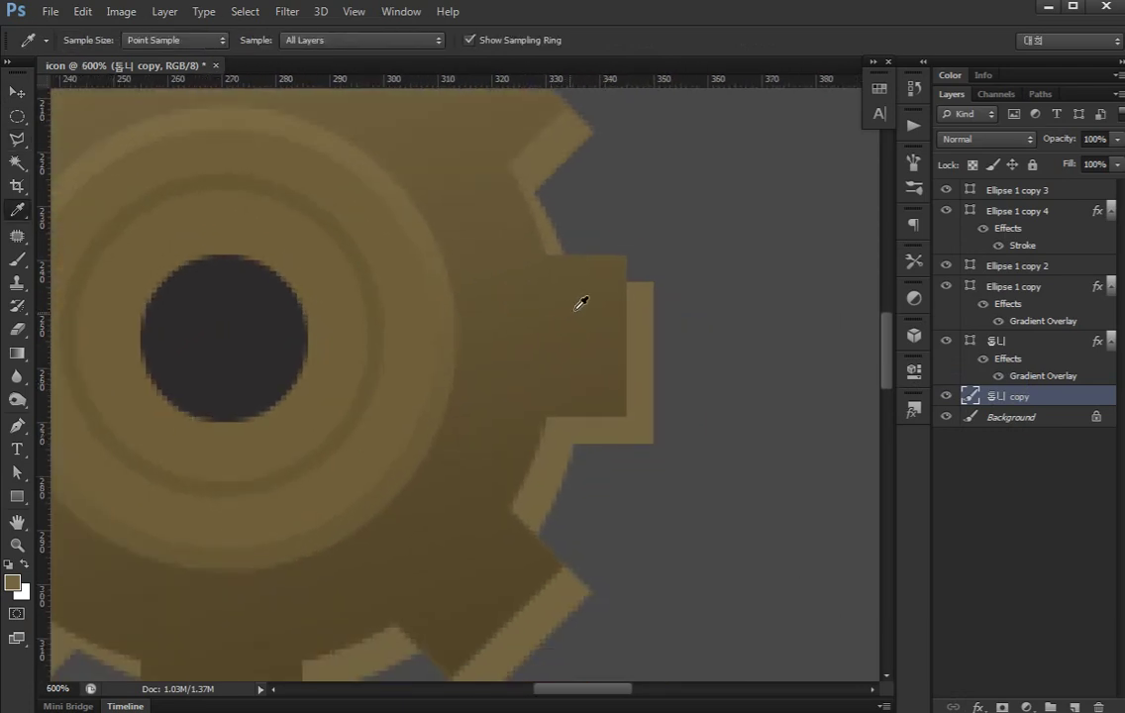
key("l")
left_click(627, 254)
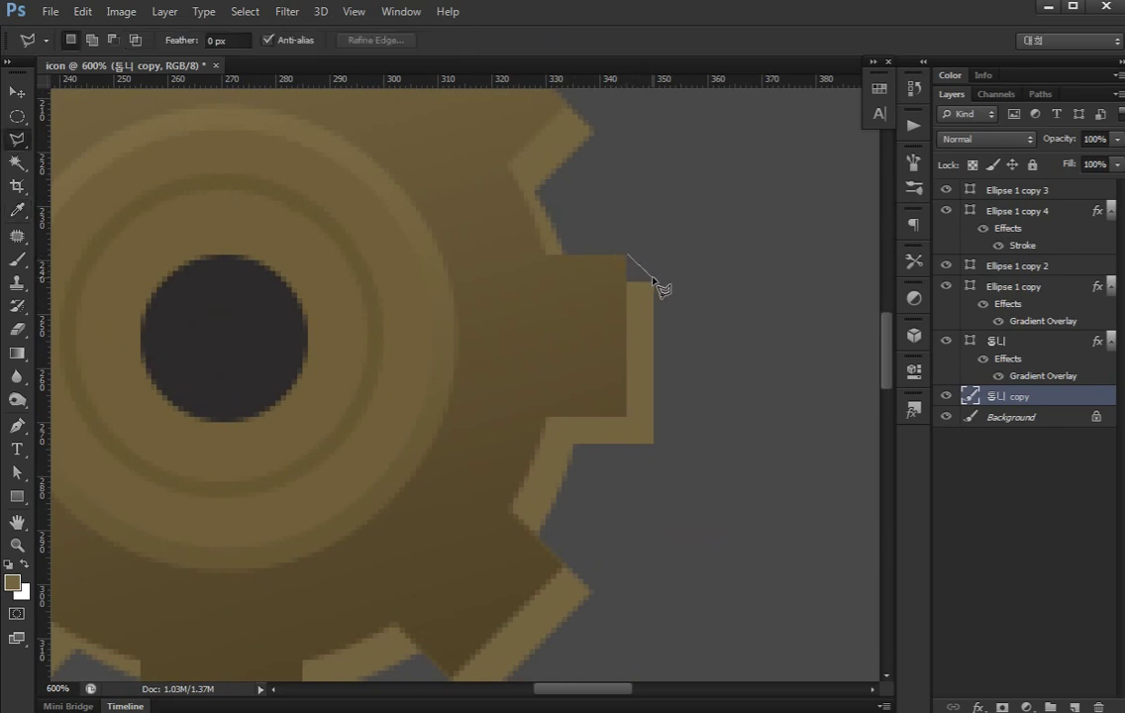
left_click(654, 285)
left_click(633, 307)
double_click(612, 268)
key("ctrl+d")
Trim the gear copy's stray corners beside the bottom and left teeth
left_click_drag(484, 555, 516, 390)
left_click_drag(136, 517, 341, 418)
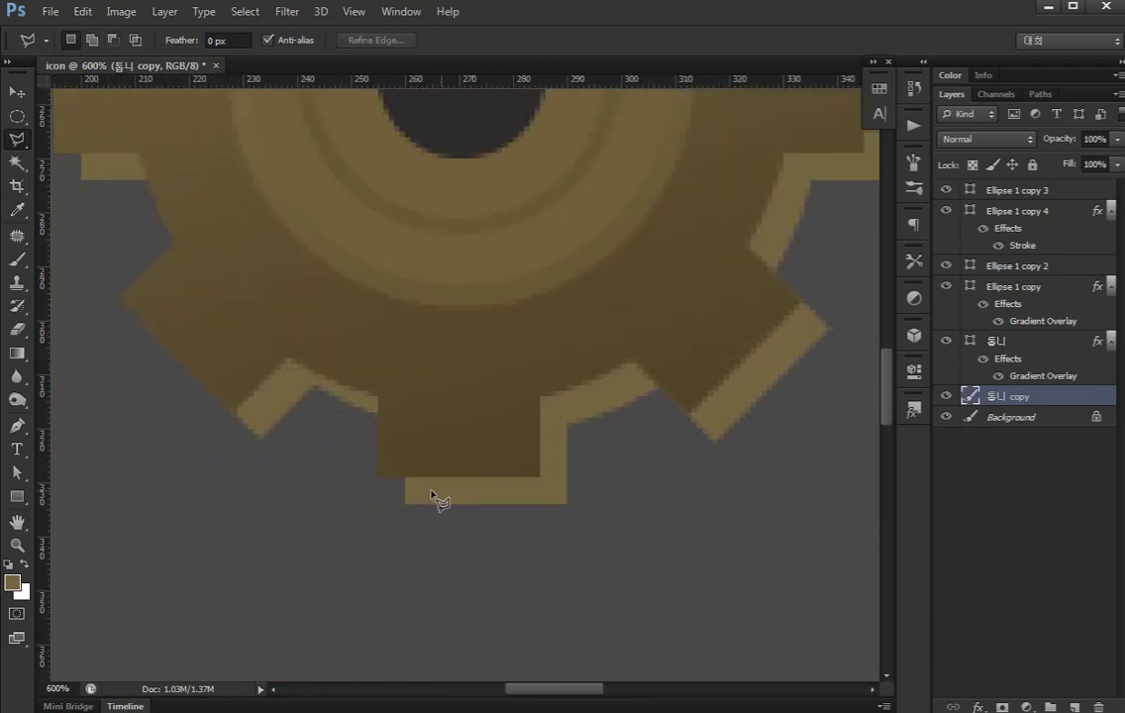
left_click(379, 477)
left_click(404, 503)
left_click(426, 457)
double_click(393, 460)
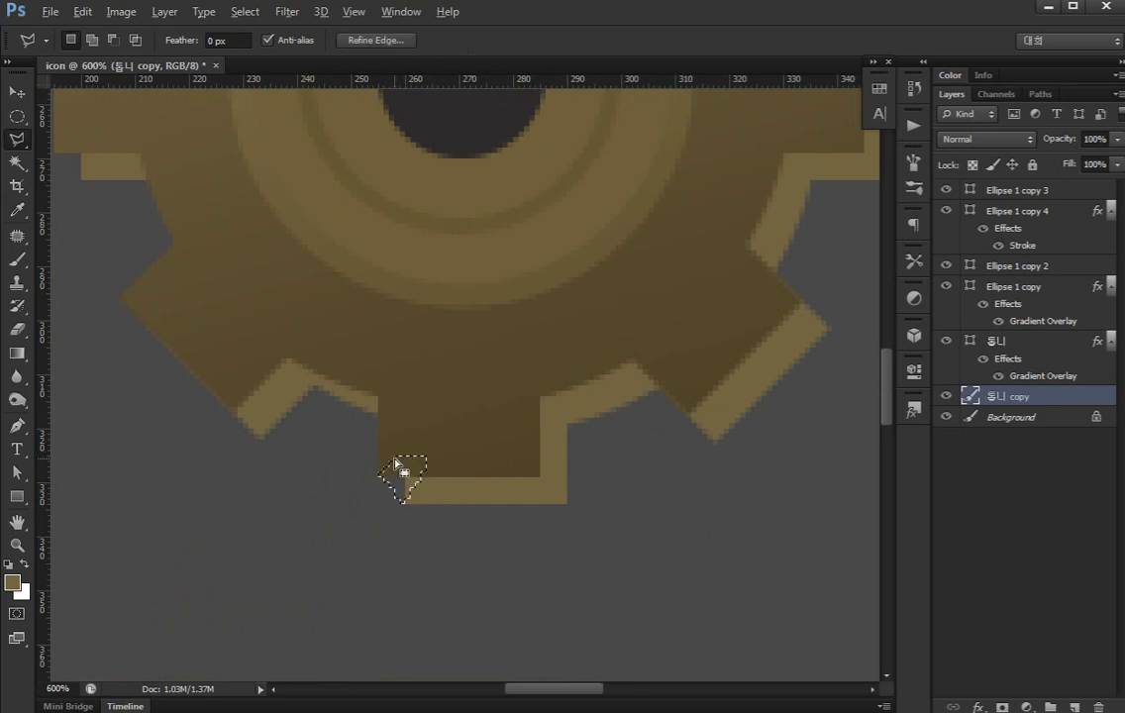
key("ctrl+d")
left_click_drag(361, 396, 525, 514)
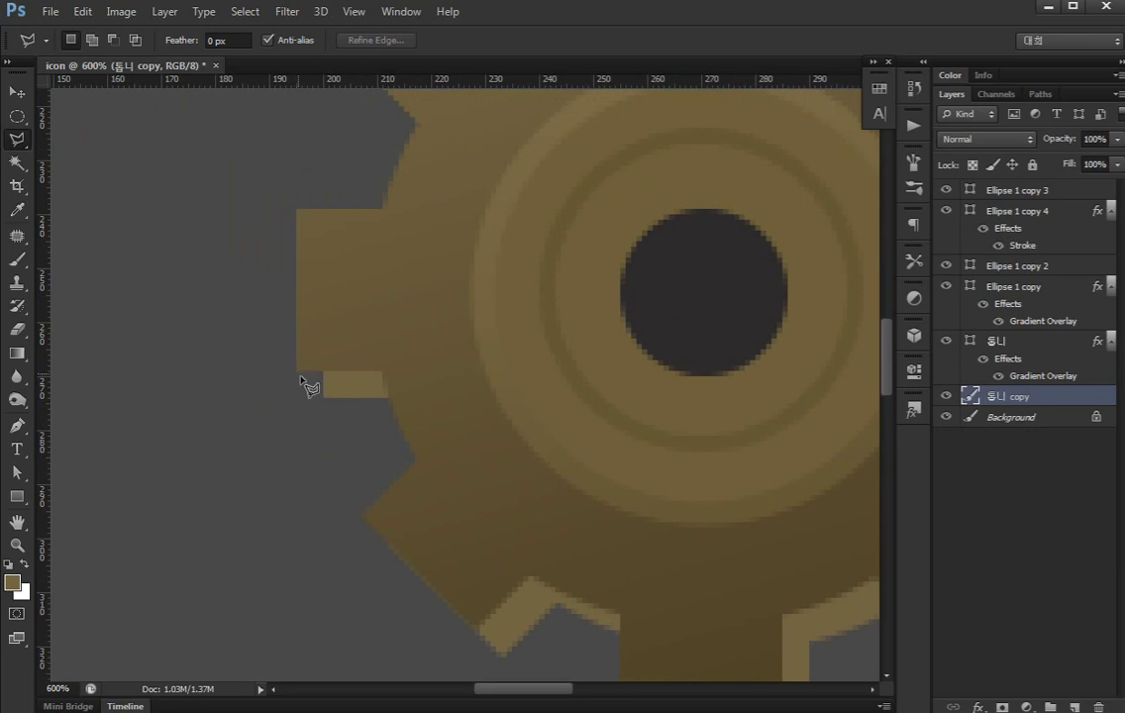
left_click(296, 371)
left_click(322, 398)
left_click(345, 374)
double_click(334, 348)
key("ctrl+d")
mouse_move(359, 282)
left_mouse_down()
mouse_move(55, 495)
mouse_move(132, 394)
left_mouse_up()
scroll(130, 393, "down", 1)
Lower the gear copy's Hue/Saturation Lightness to -60
scroll(128, 391, "down", 1)
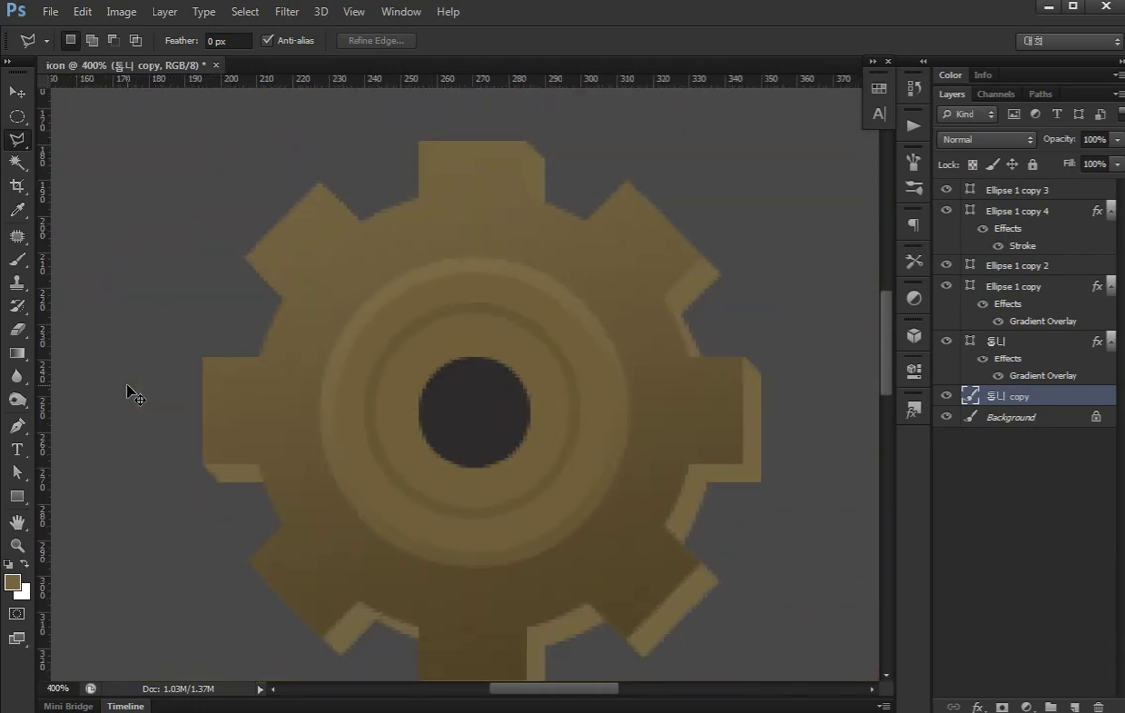
scroll(128, 391, "down", 1)
key("v")
key("ctrl+u")
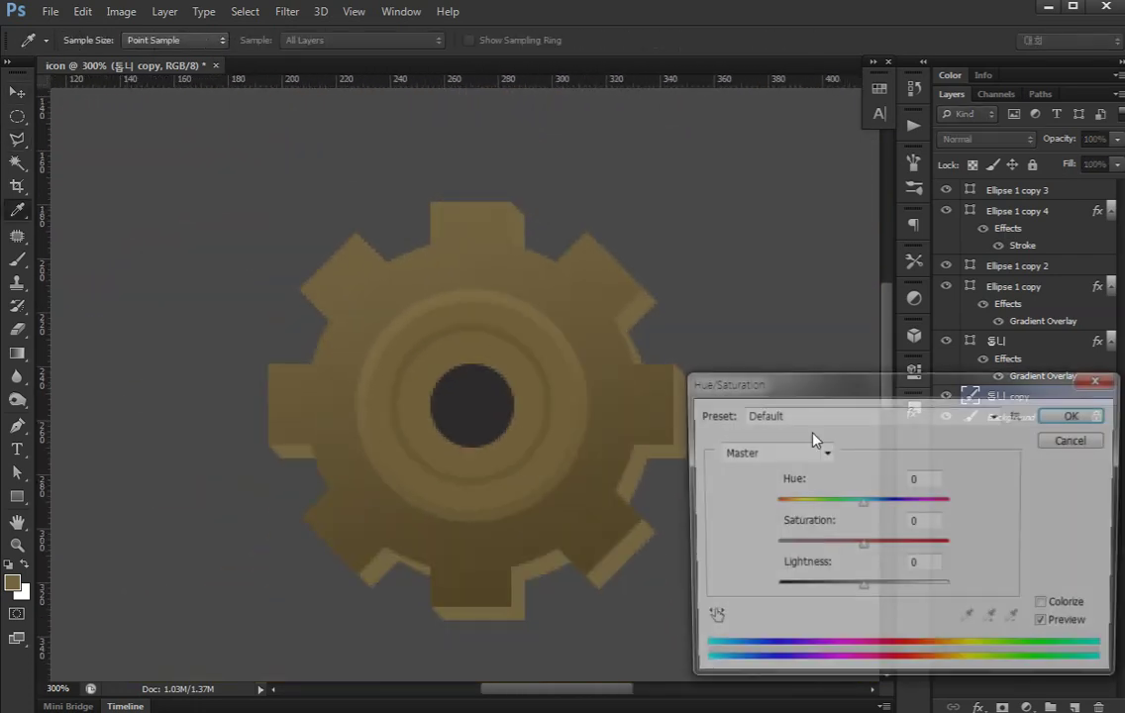
left_click_drag(858, 596, 812, 595)
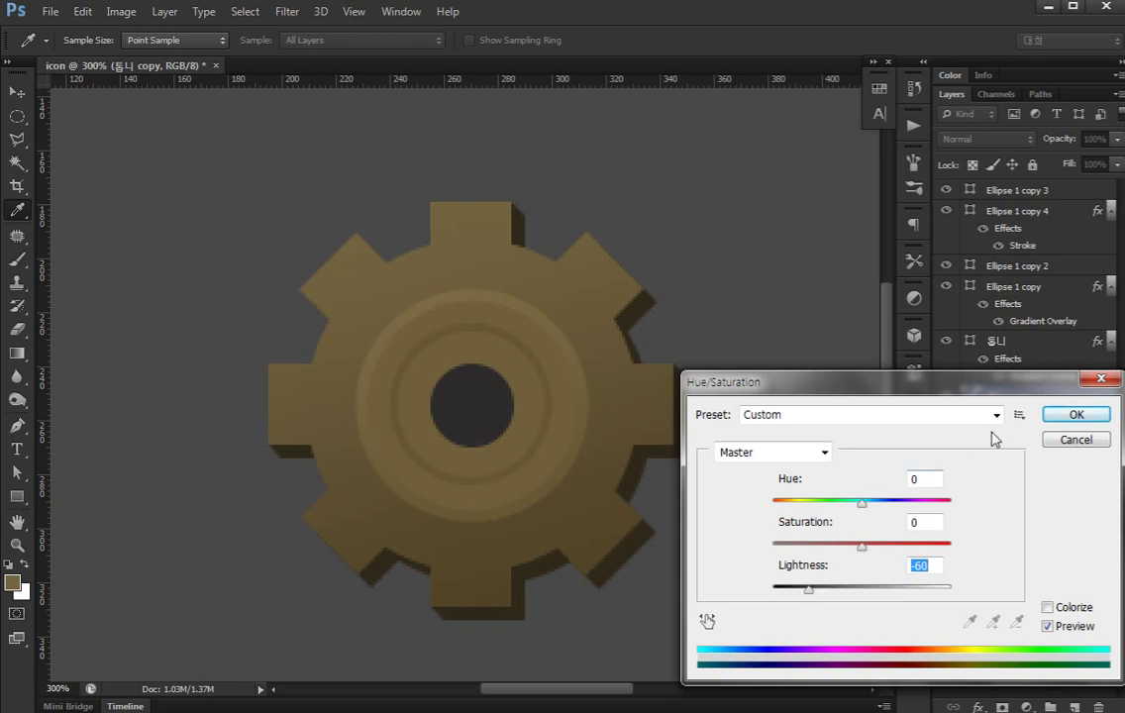
left_click(1073, 415)
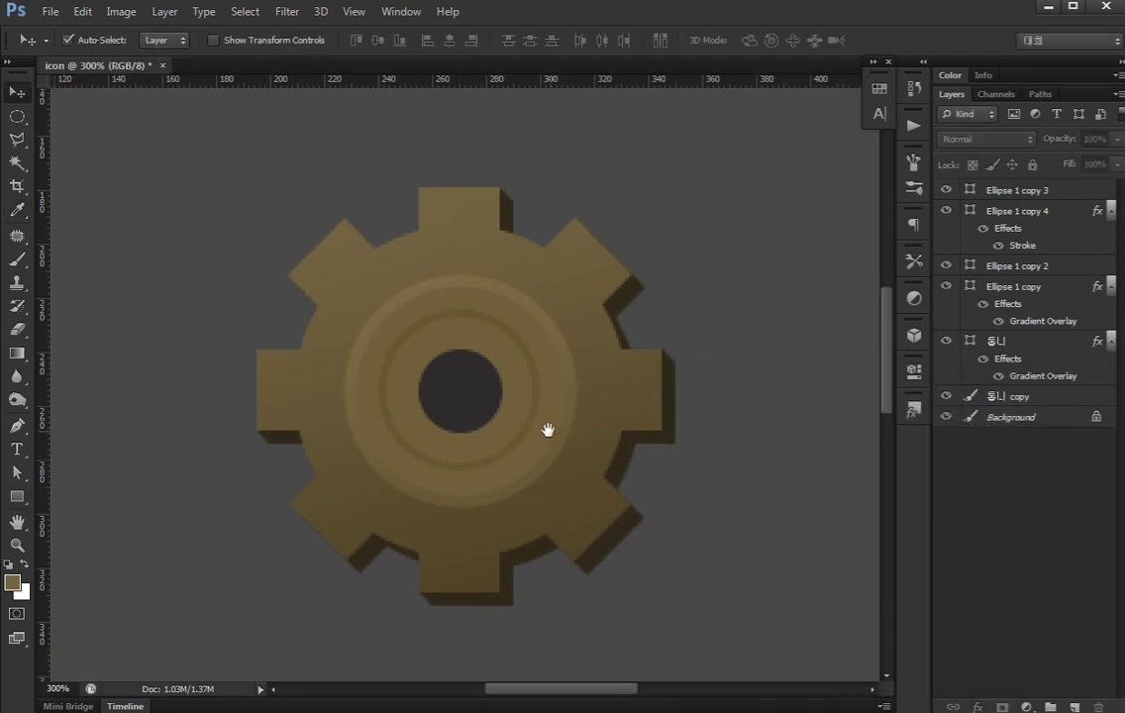
left_click_drag(548, 430, 521, 436)
Duplicate the dark hole circle, offset it down-right, and set its opacity to 20%
left_click(432, 389)
key("ctrl+j")
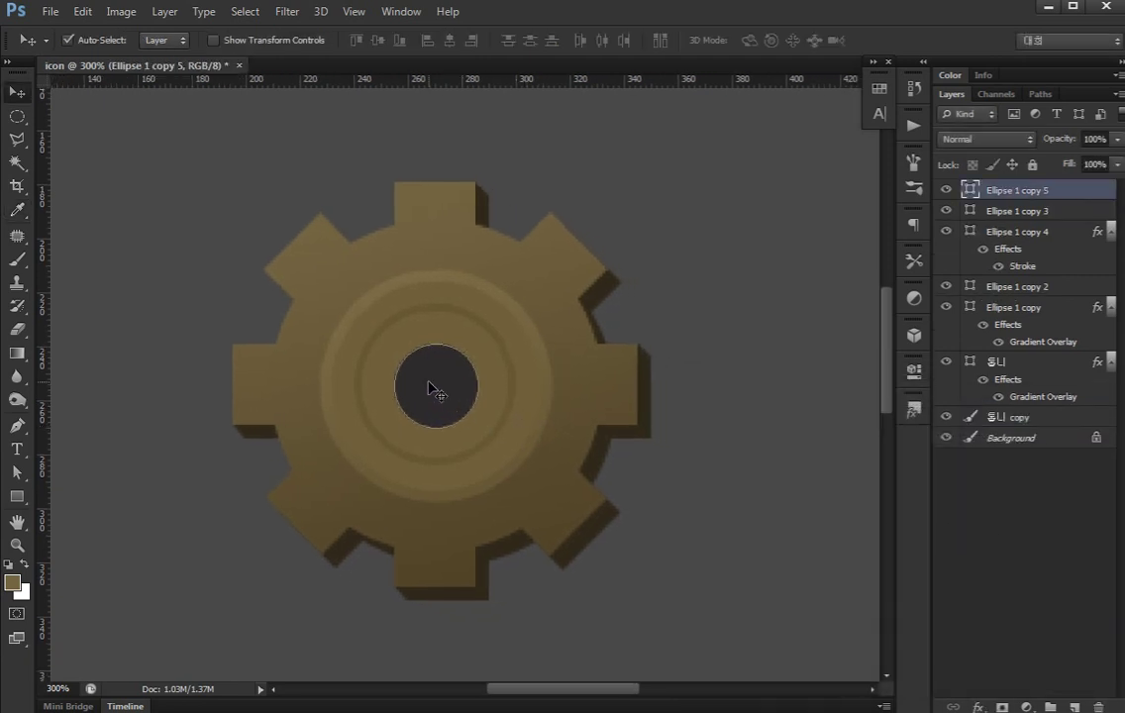
key("Down")
key("Down")
key("Down")
key("Right")
key("Right")
key("Right")
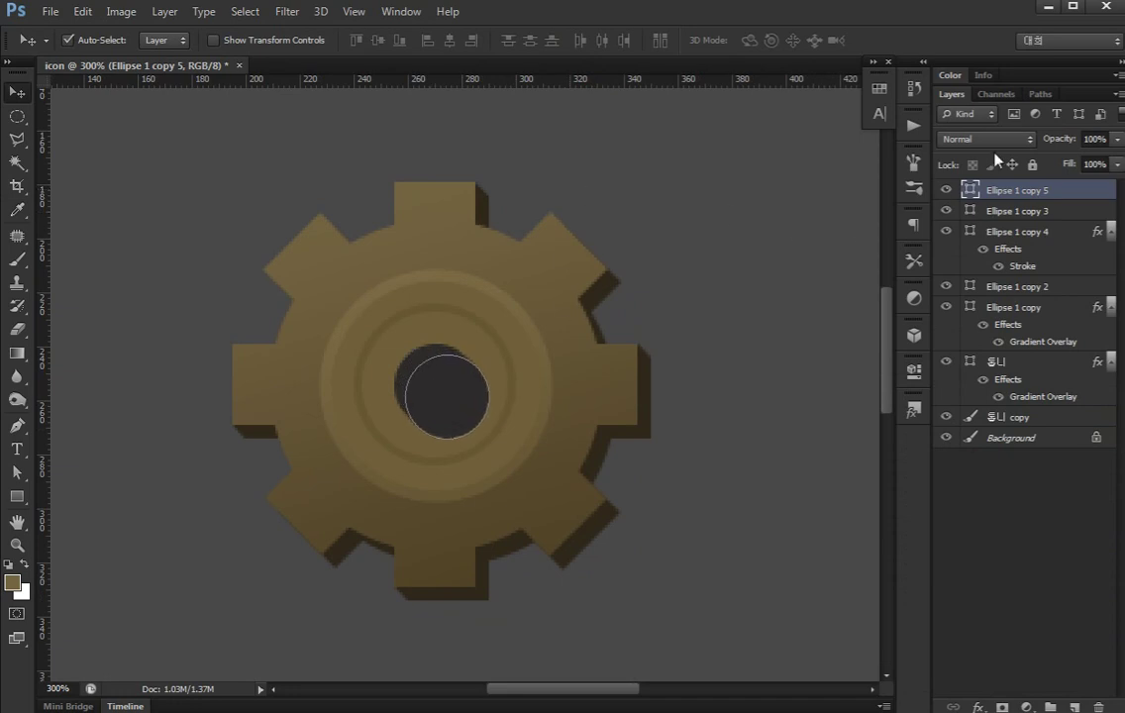
left_click(1101, 138)
type("20")
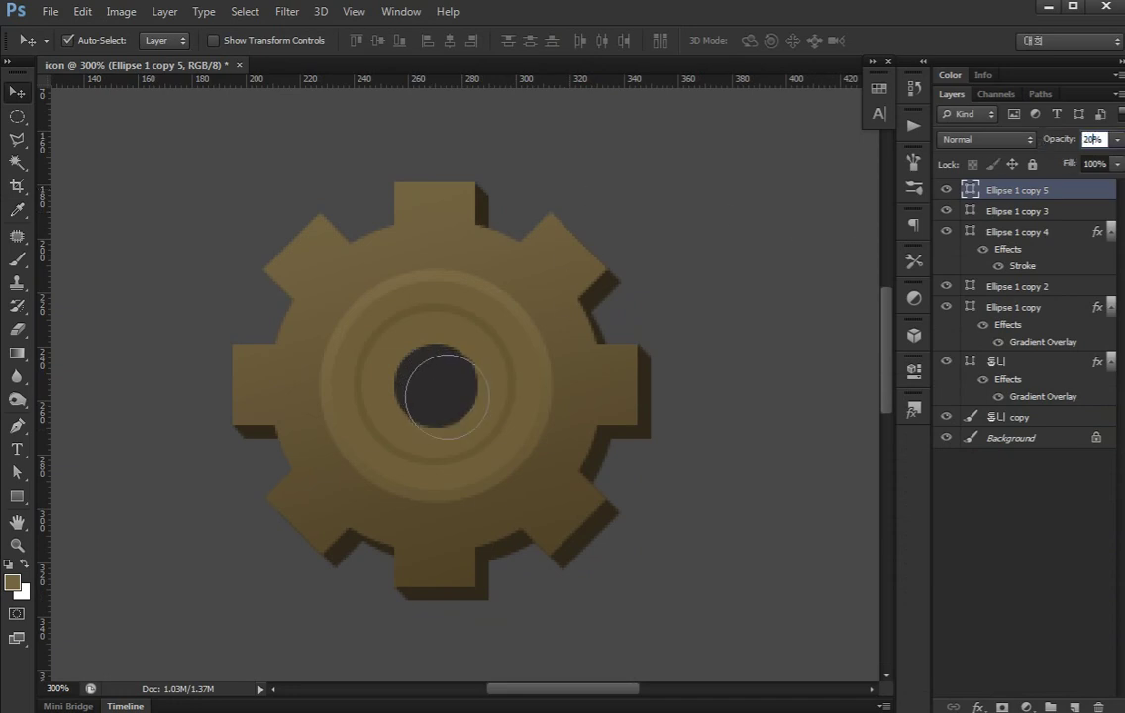
key("Return")
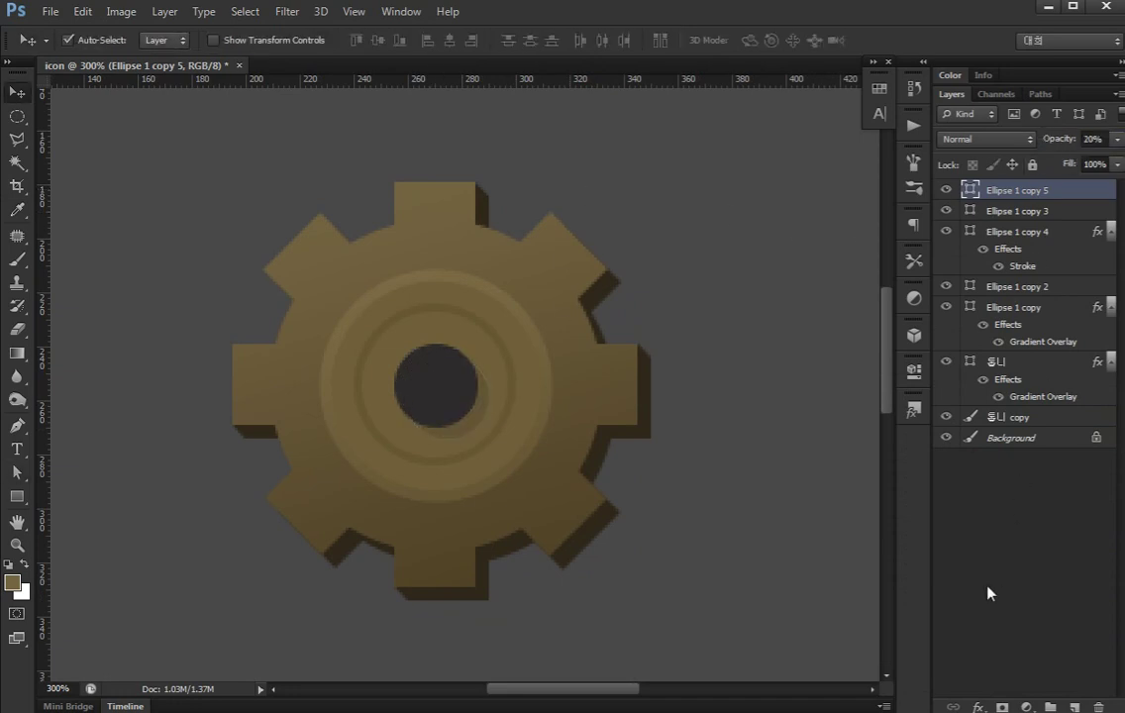
left_click(988, 592)
Collapse the effects lists under Ellipse 1 copy 4 and the remaining layers
key("ctrl+minus")
key("ctrl+minus")
key("ctrl+minus")
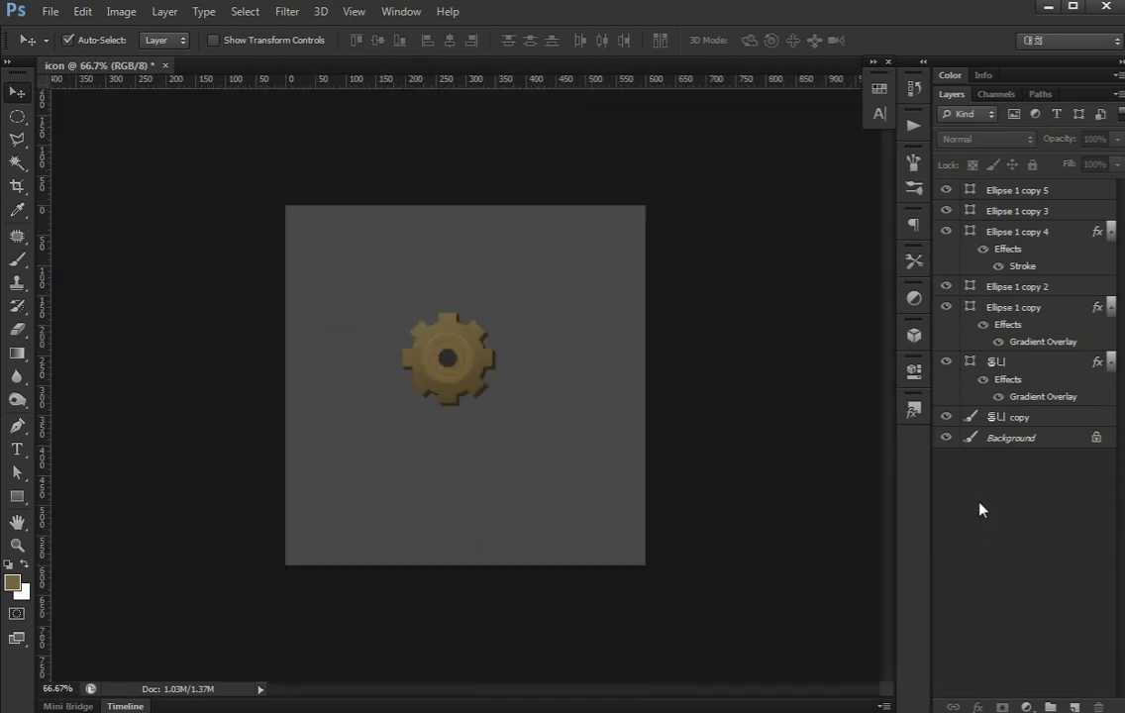
key("ctrl+plus")
key("ctrl+plus")
key("ctrl+plus")
scroll(567, 325, "up", 3)
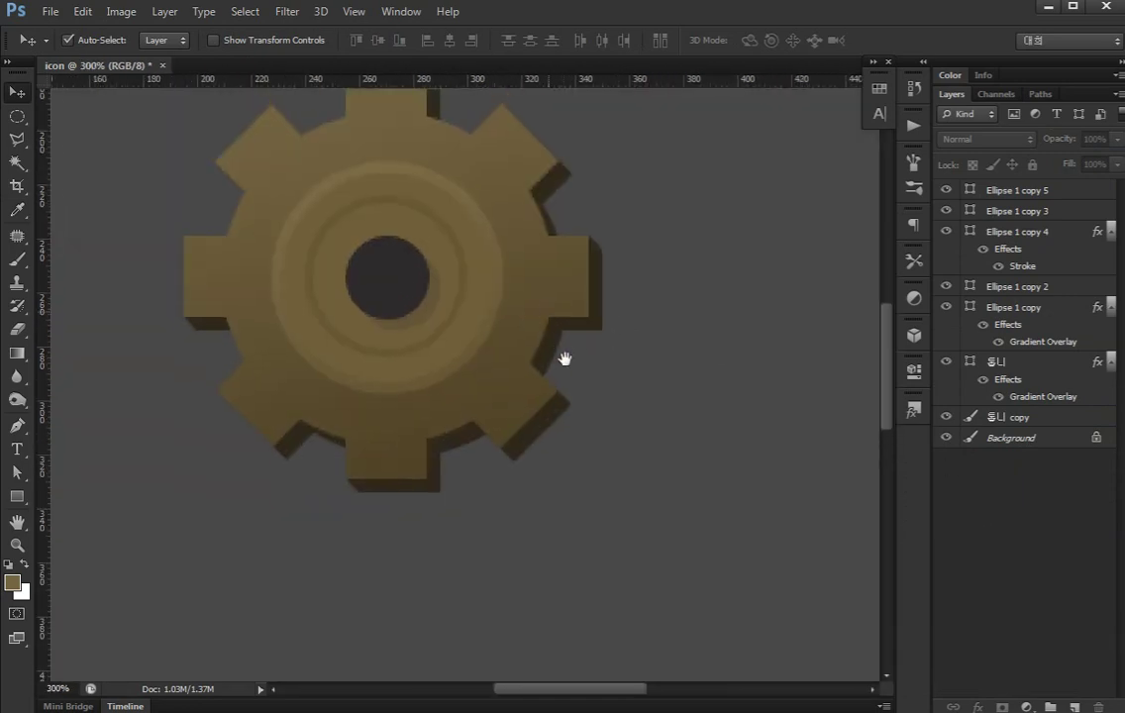
left_click(1110, 230)
left_click(1110, 272)
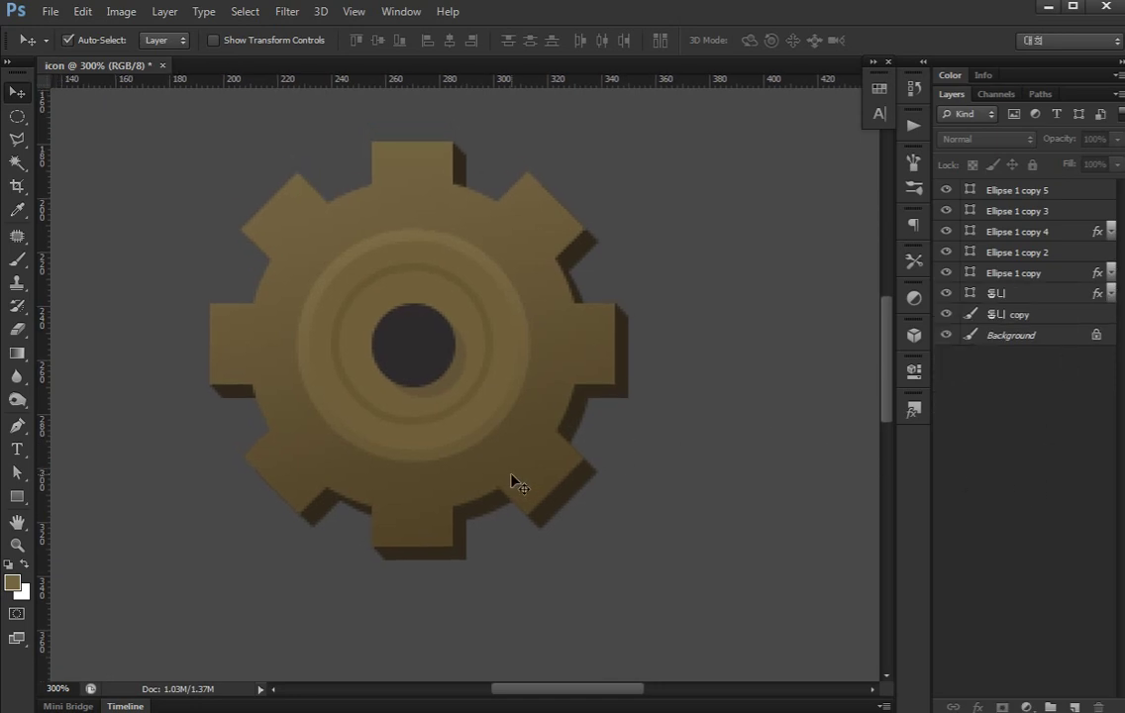
left_click(547, 454)
Copy the gear's centre path to a new layer, clear its style, and scale it to about 89%
key("a")
left_click(951, 483)
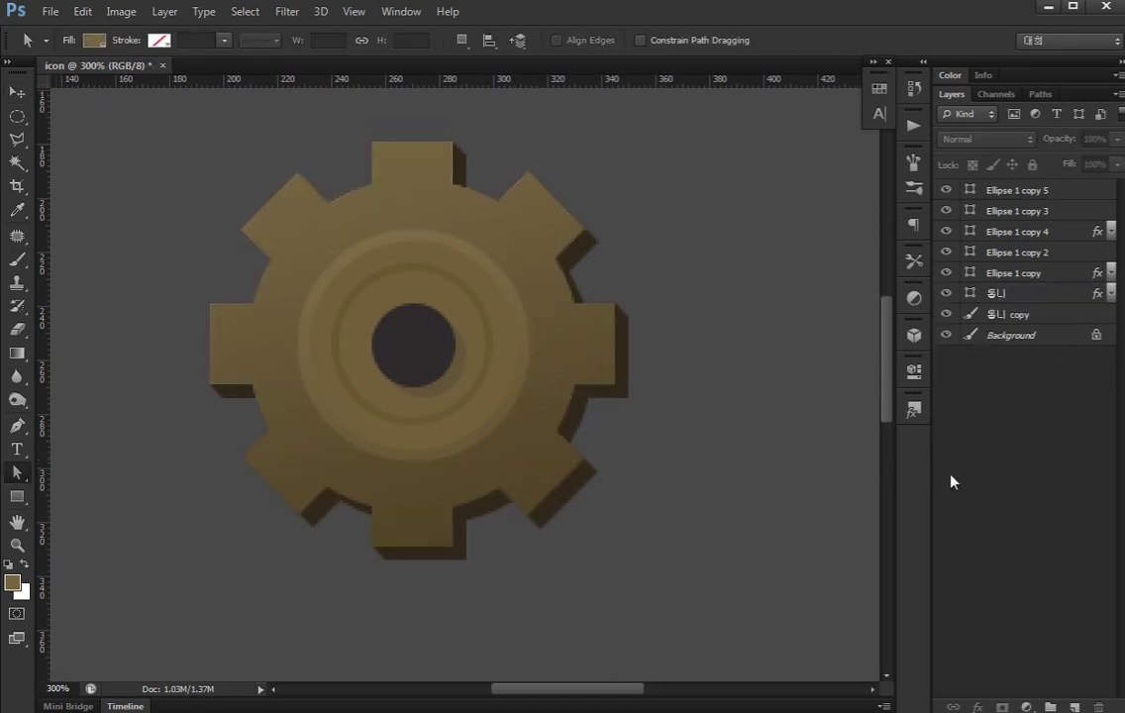
left_click(550, 408)
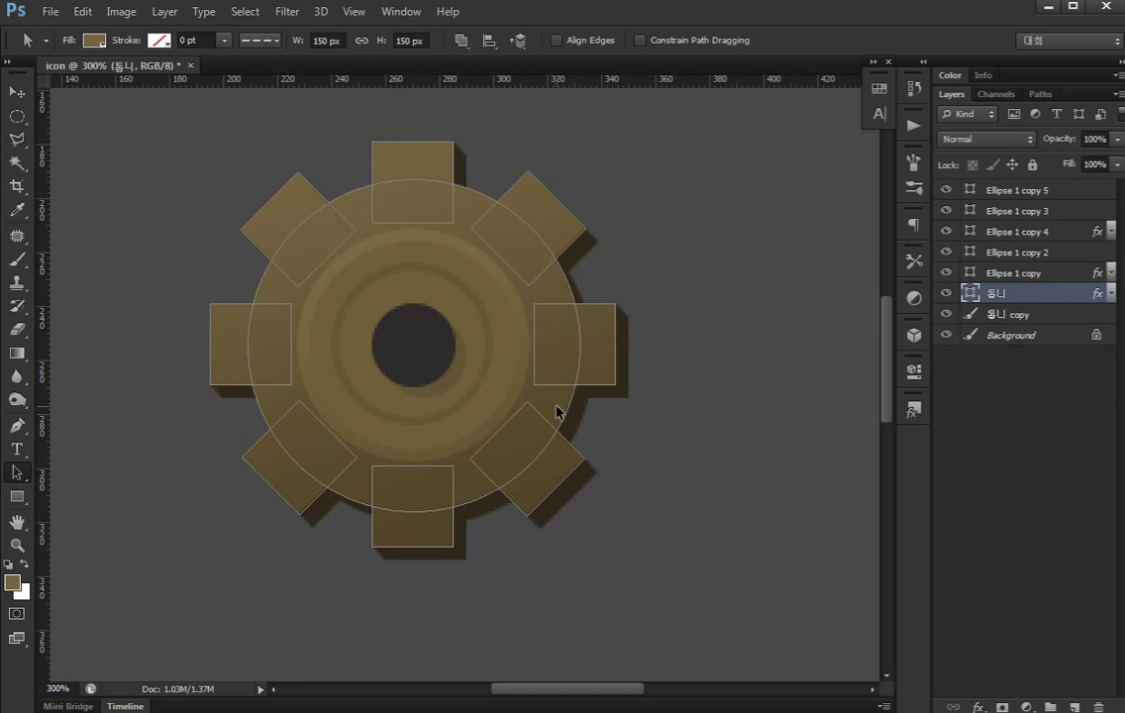
key("ctrl+shift+j")
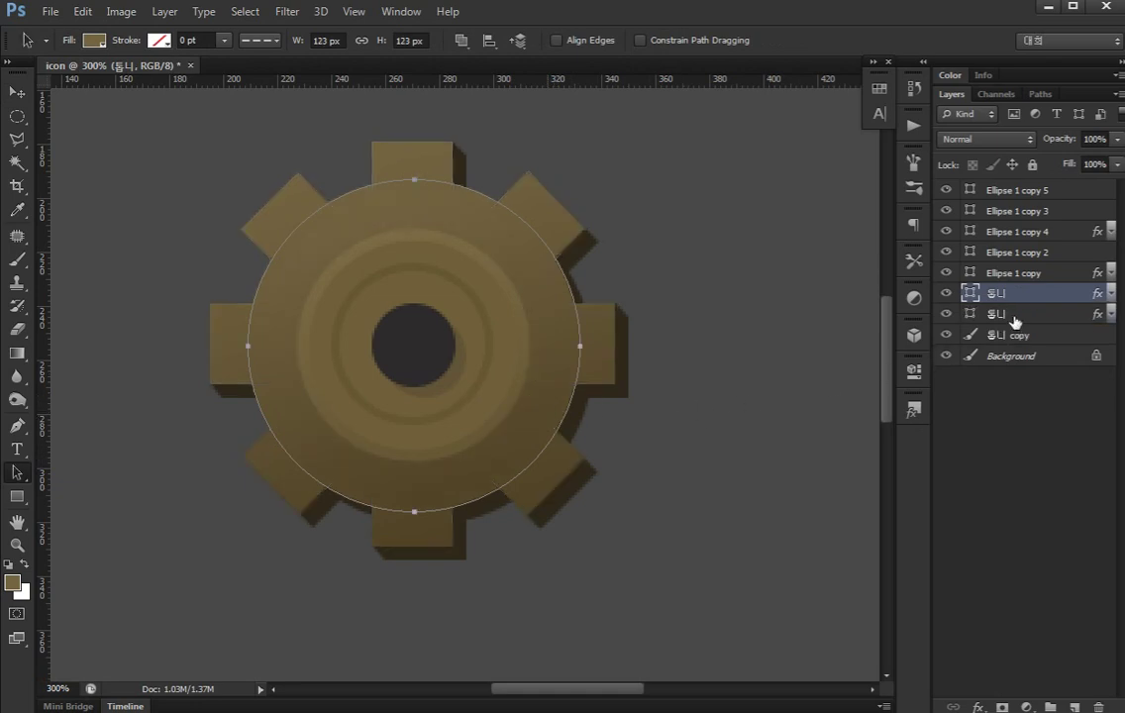
right_click(1009, 293)
left_click(912, 590)
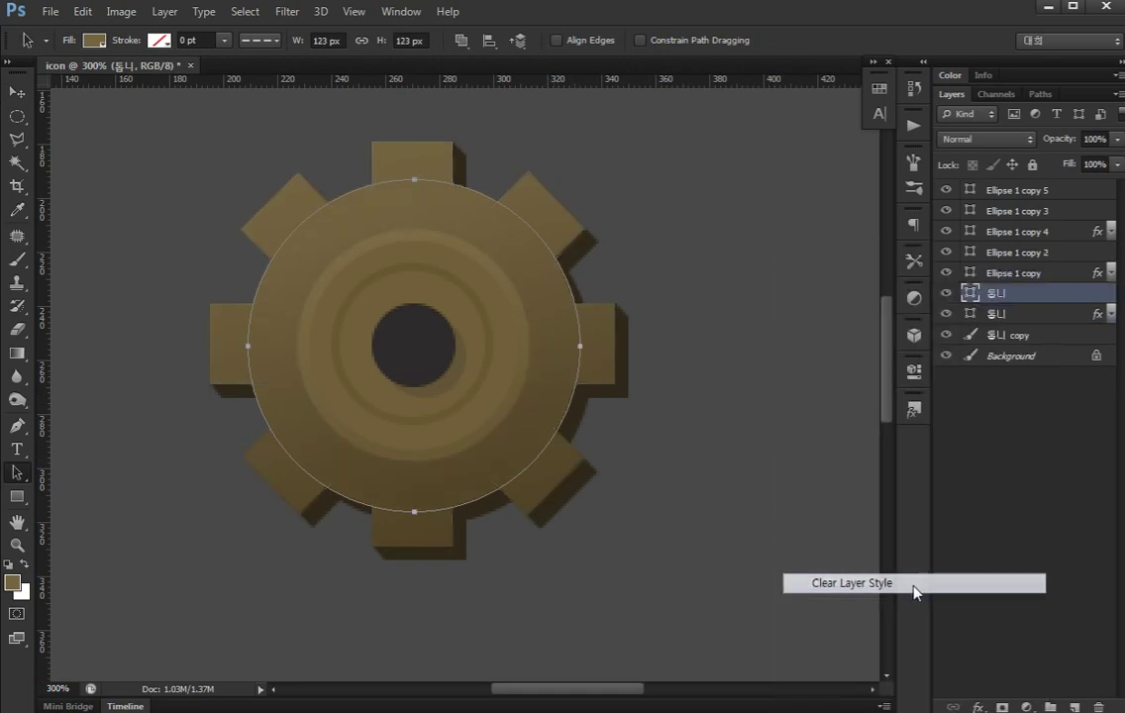
key("v")
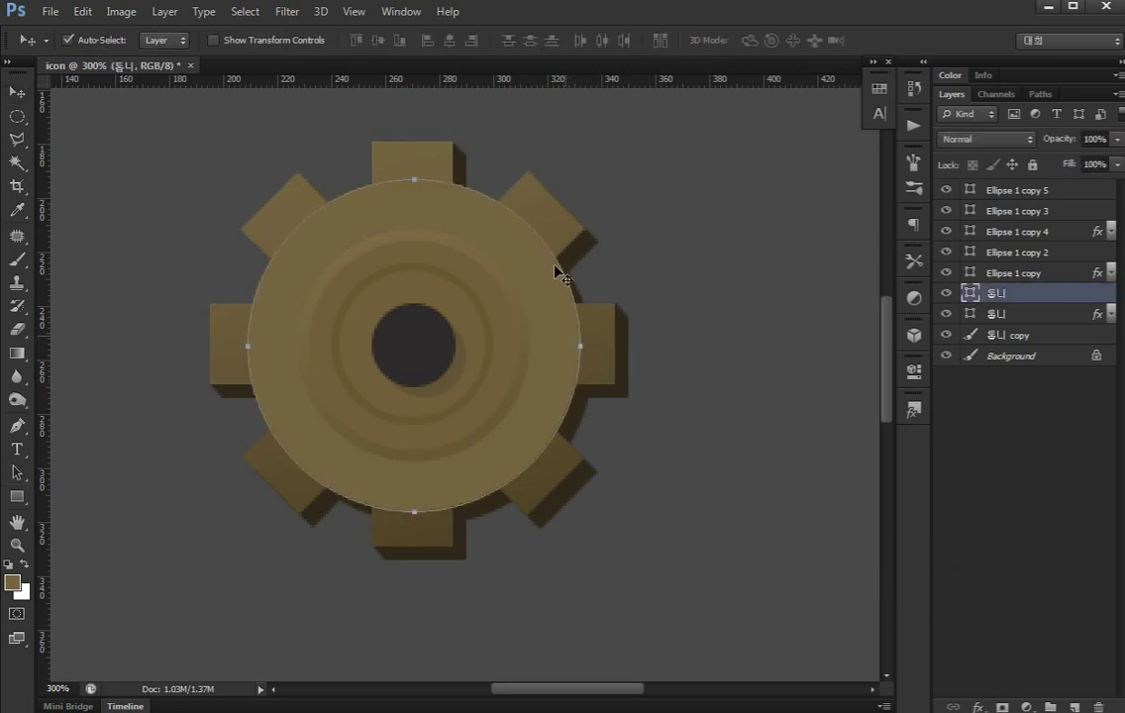
key("ctrl+t")
left_click_drag(580, 179, 559, 197)
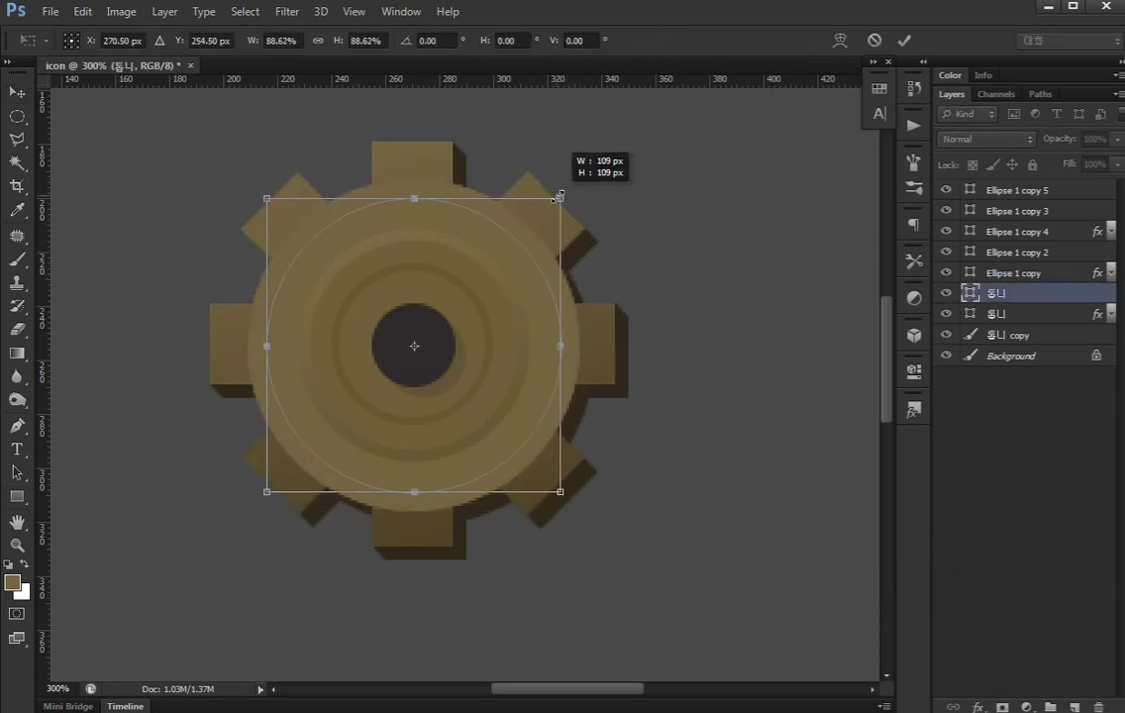
key("Return")
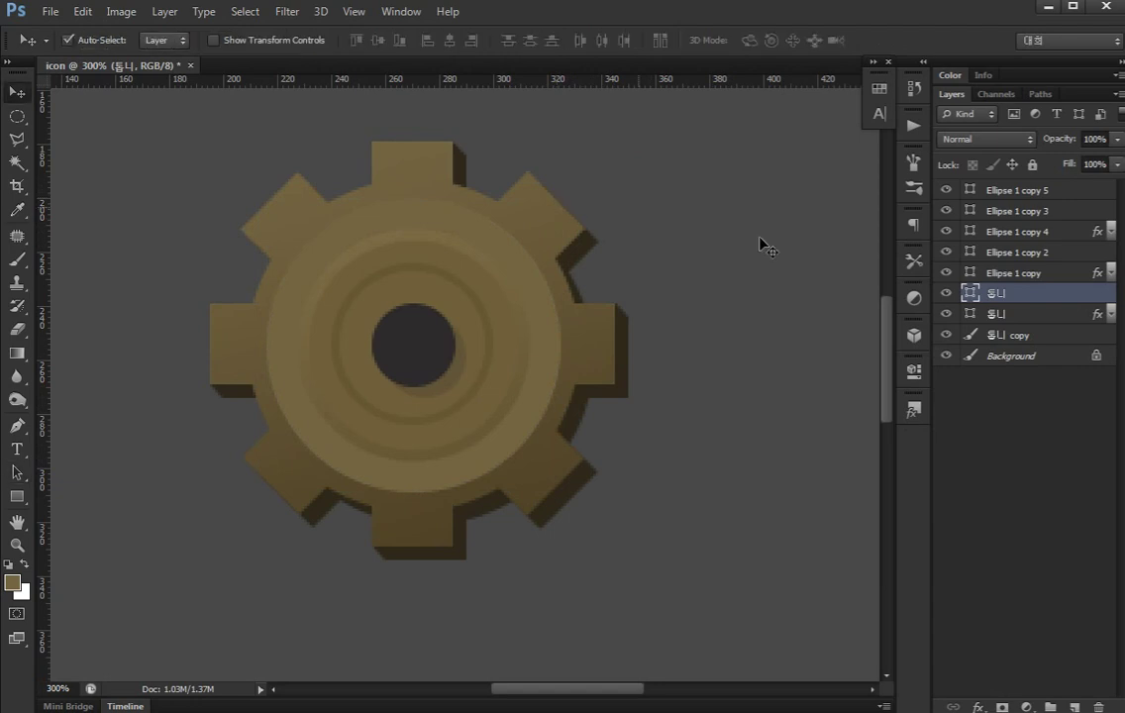
Give the inner disc a 3 px inside stroke in dark brown #4b3e22, then view at 100%
double_click(1030, 294)
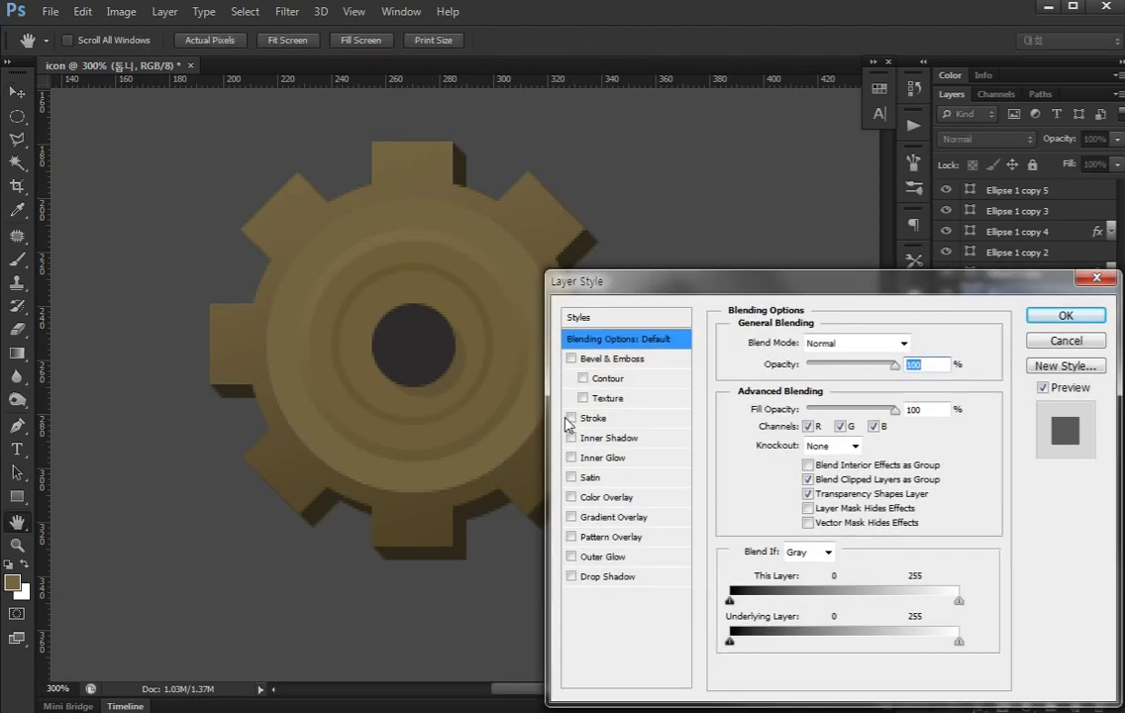
left_click(571, 418)
left_click(817, 362)
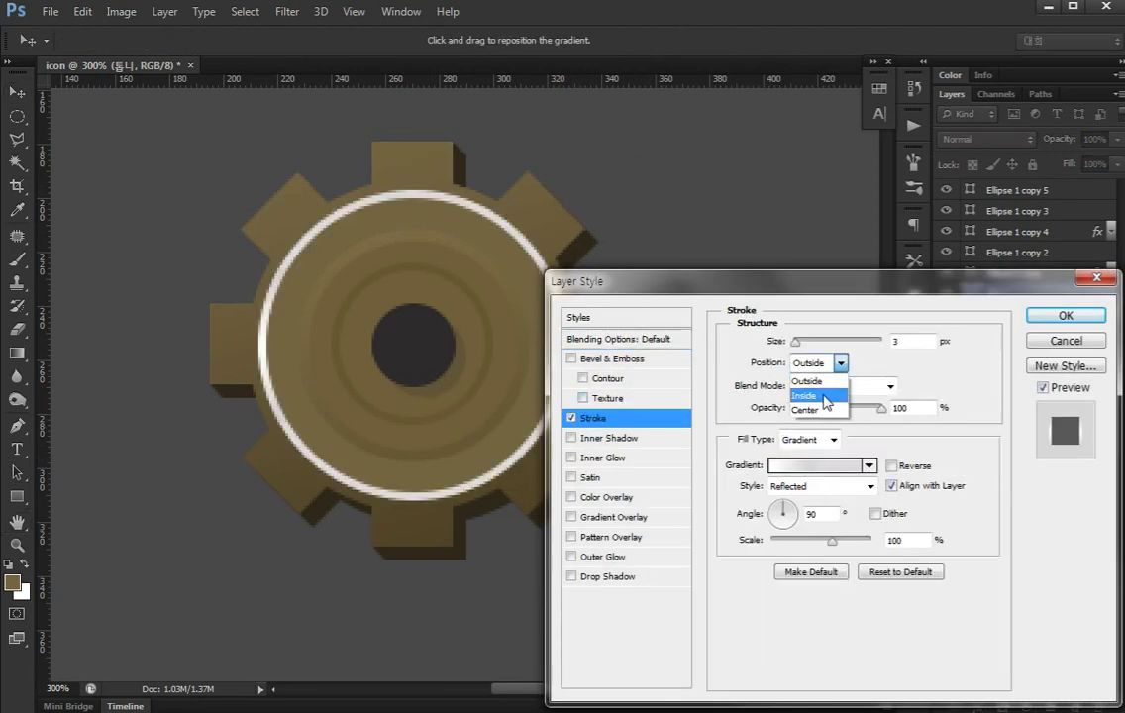
left_click(808, 384)
left_click(808, 439)
left_click(788, 457)
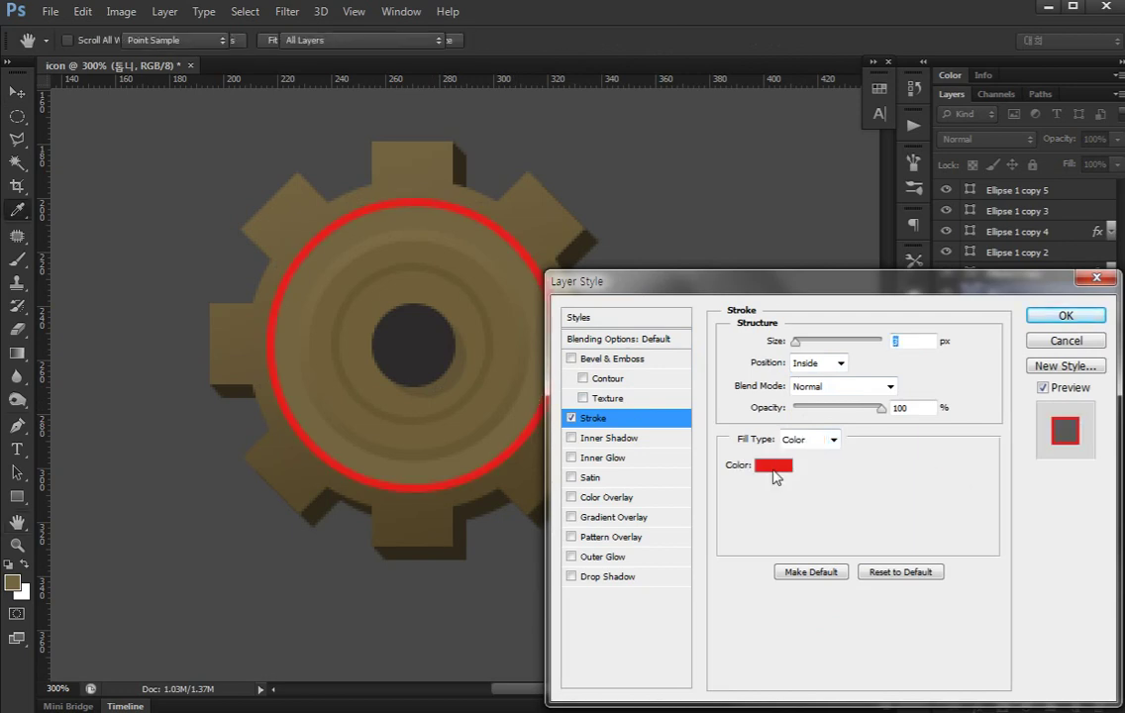
left_click(773, 466)
left_click(409, 473)
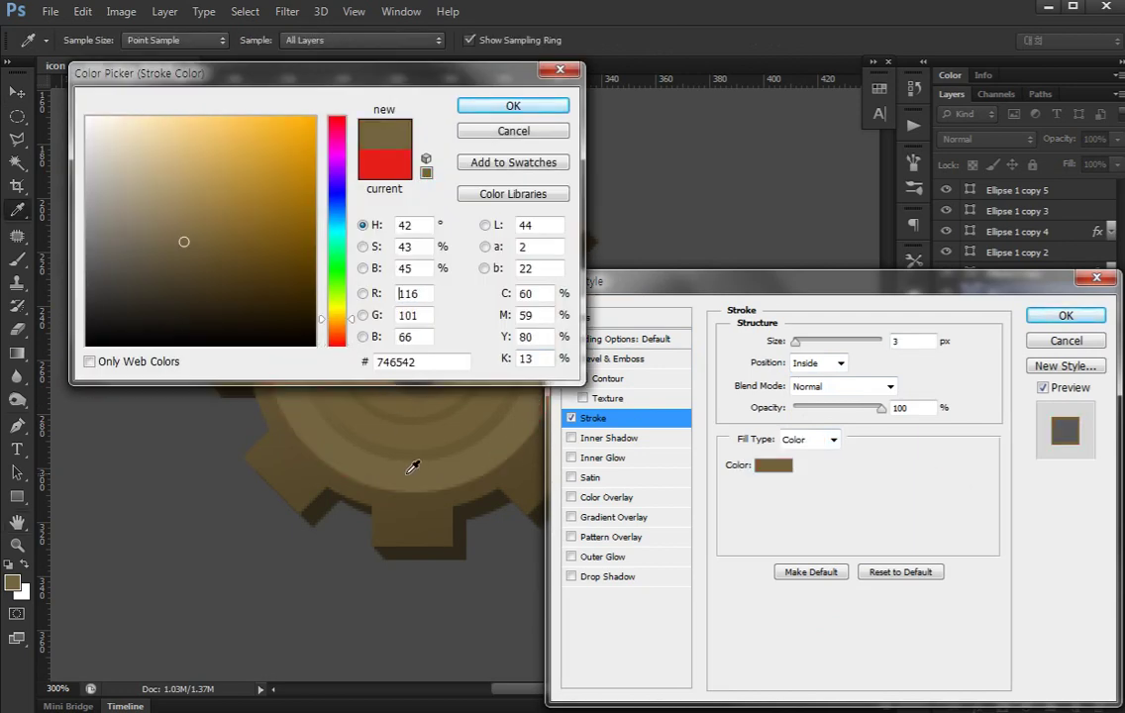
left_click(369, 420)
left_click(211, 278)
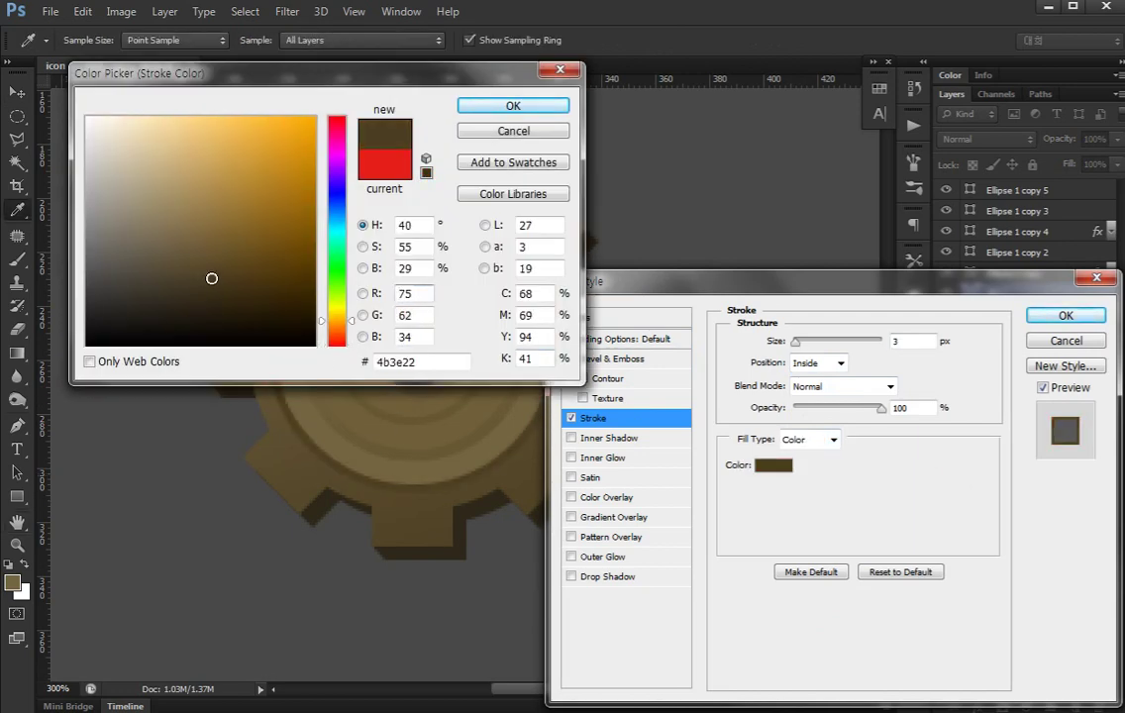
key("Return")
key("Return")
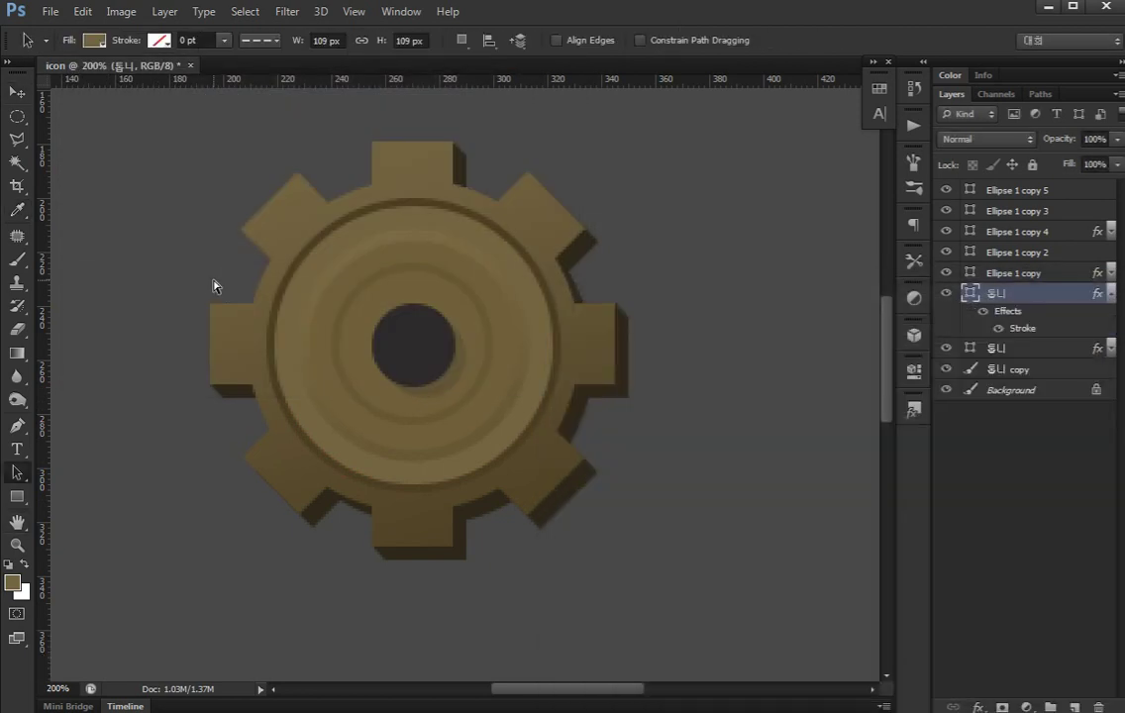
key("ctrl+minus")
key("ctrl+minus")
key("ctrl+minus")
key("ctrl+1")
Select all of the gear's layers and merge them into one layer
key("v")
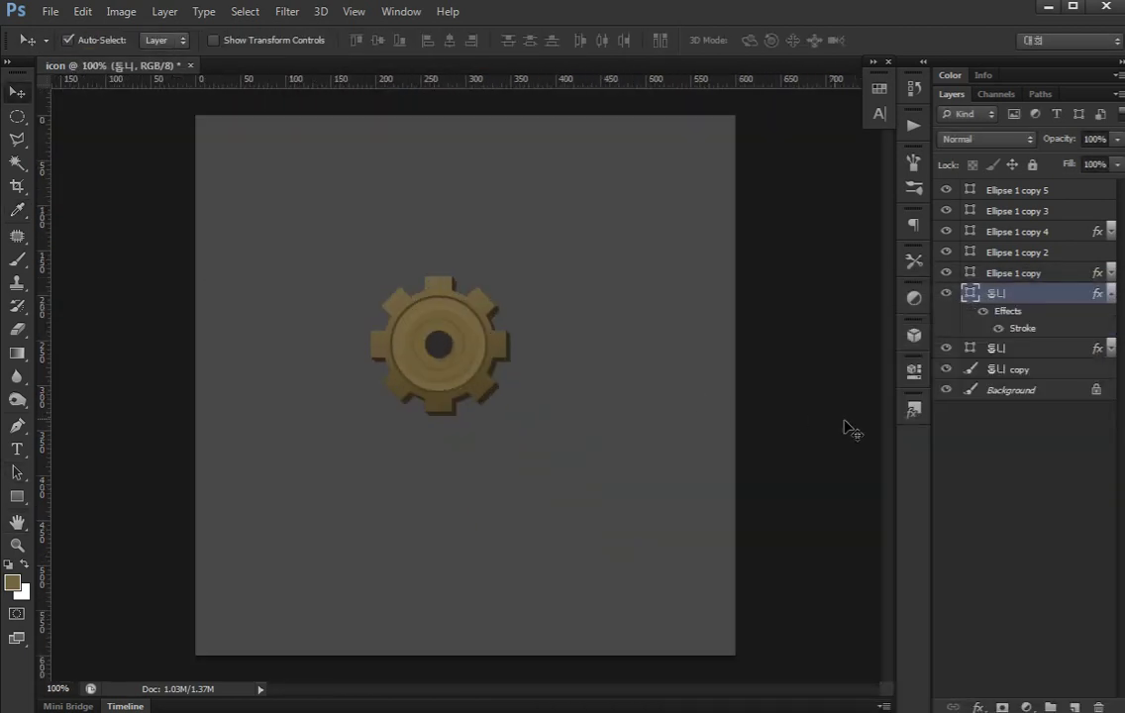
left_click(1005, 439)
left_click(1110, 294)
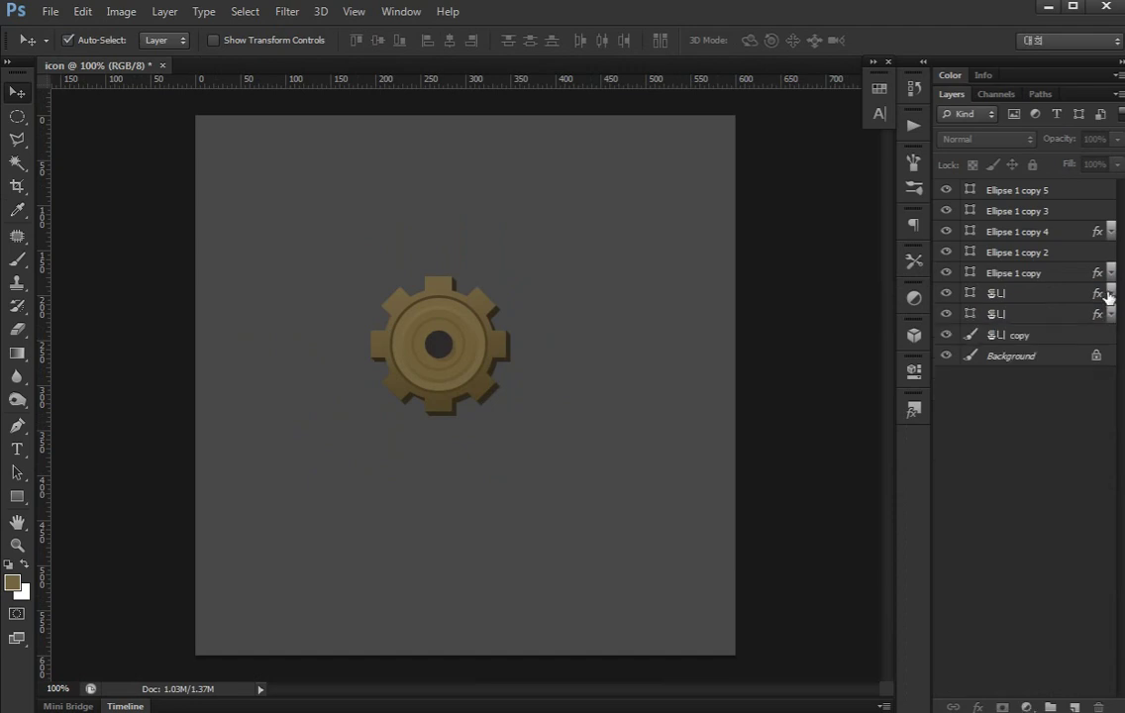
left_click(1020, 336)
left_click(1027, 197, "shift")
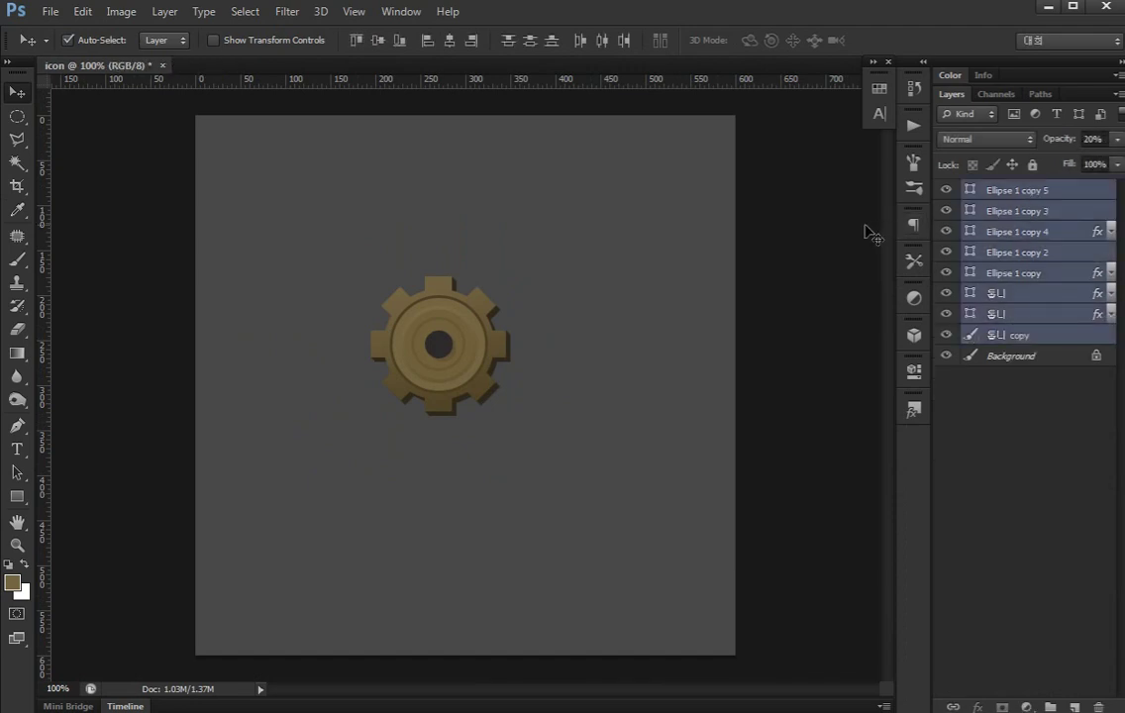
key("ctrl+e")
Shrink the merged gear to about 67%, then duplicate it and nudge the copy down-right
key("ctrl+t")
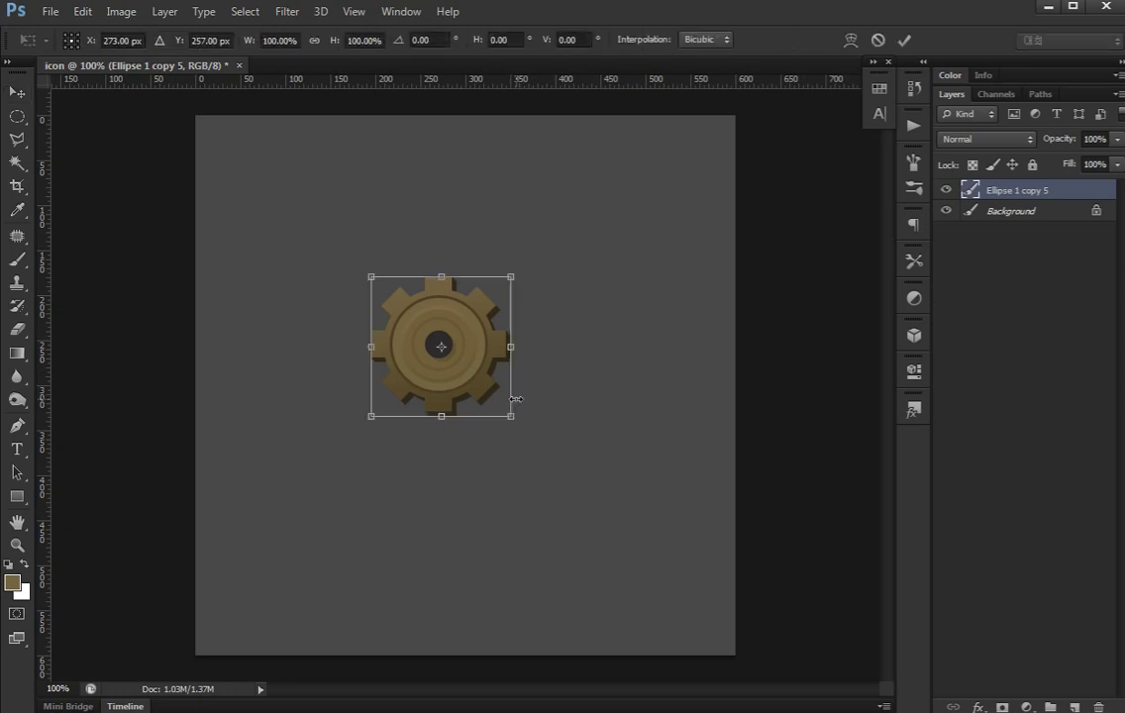
left_click_drag(510, 417, 465, 369)
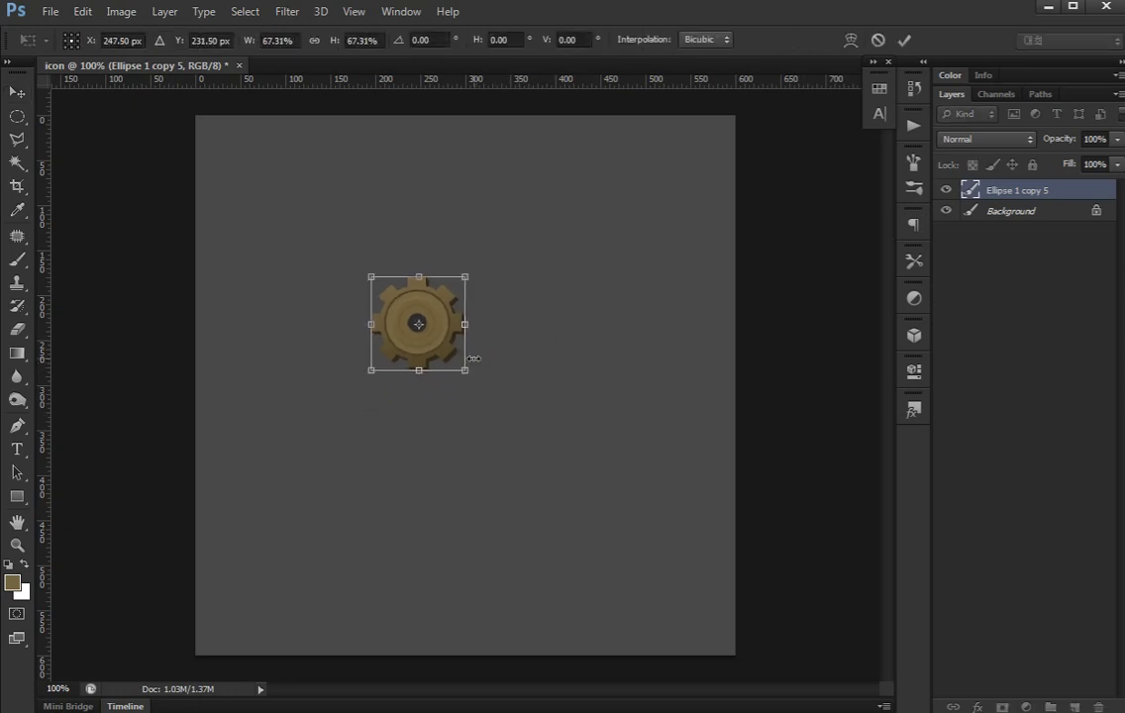
key("Return")
key("ctrl+j")
key("shift+Right")
key("shift+Down")
key("shift+Right")
key("shift+Down")
key("shift+Right")
key("shift+Down")
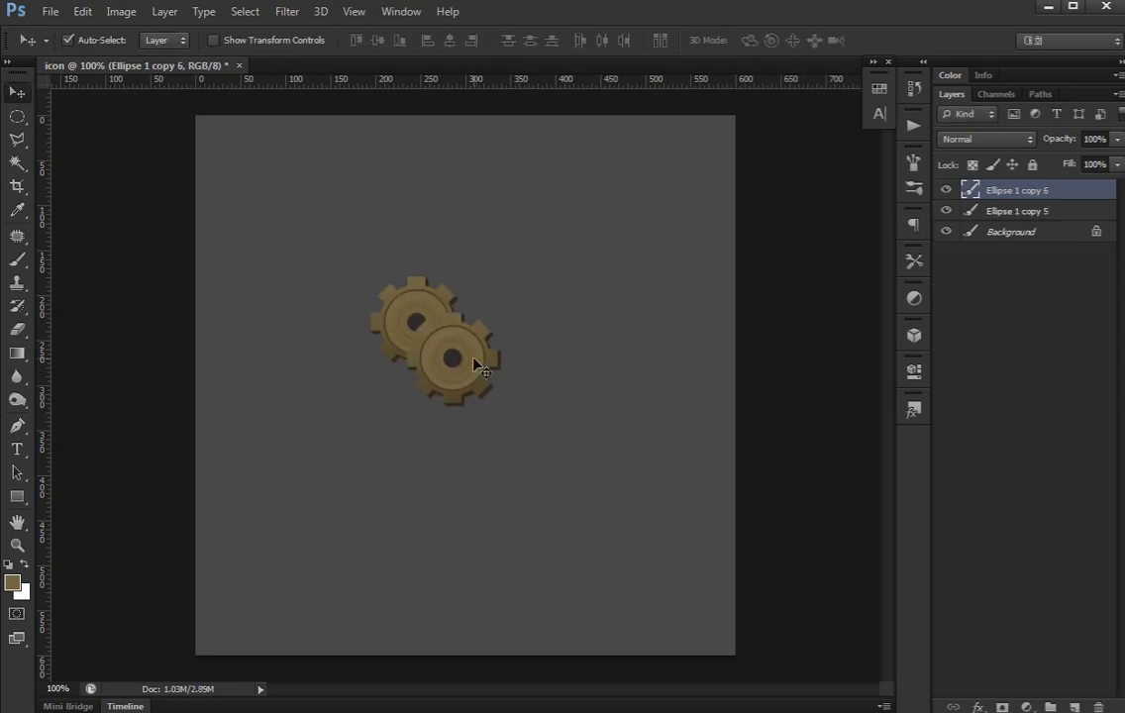
Scale the second gear to about two-thirds and rotate it so the teeth interlock
key("ctrl+t")
left_click_drag(407, 427, 486, 359)
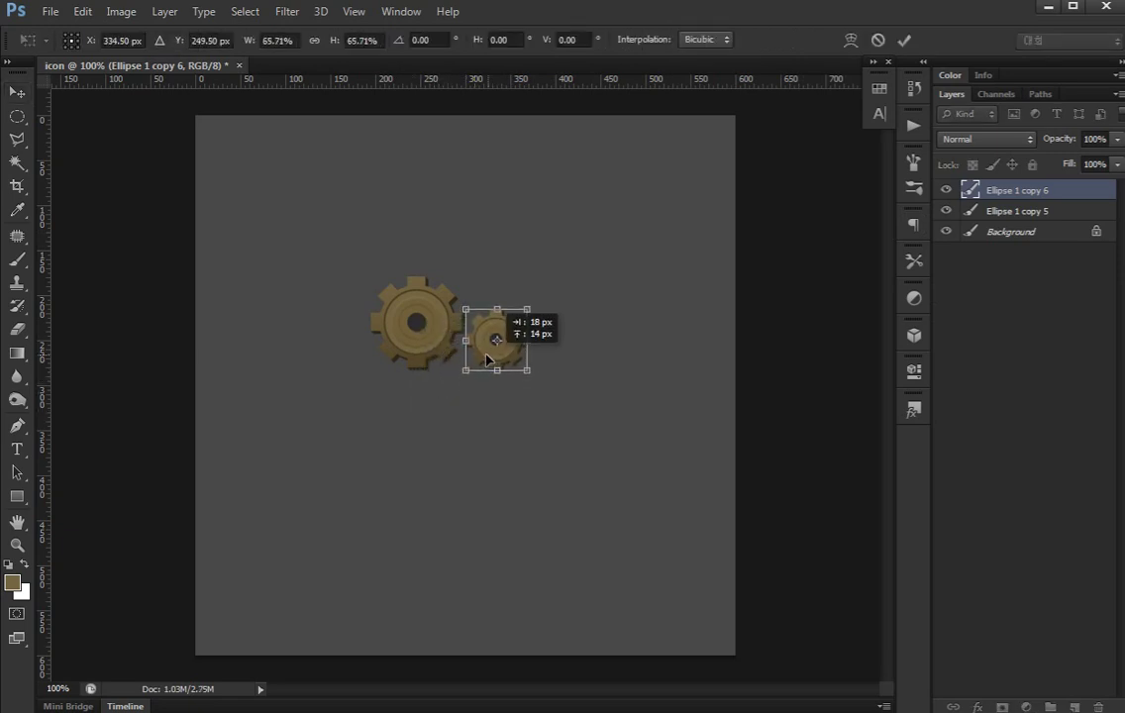
key("Return")
key("ctrl+t")
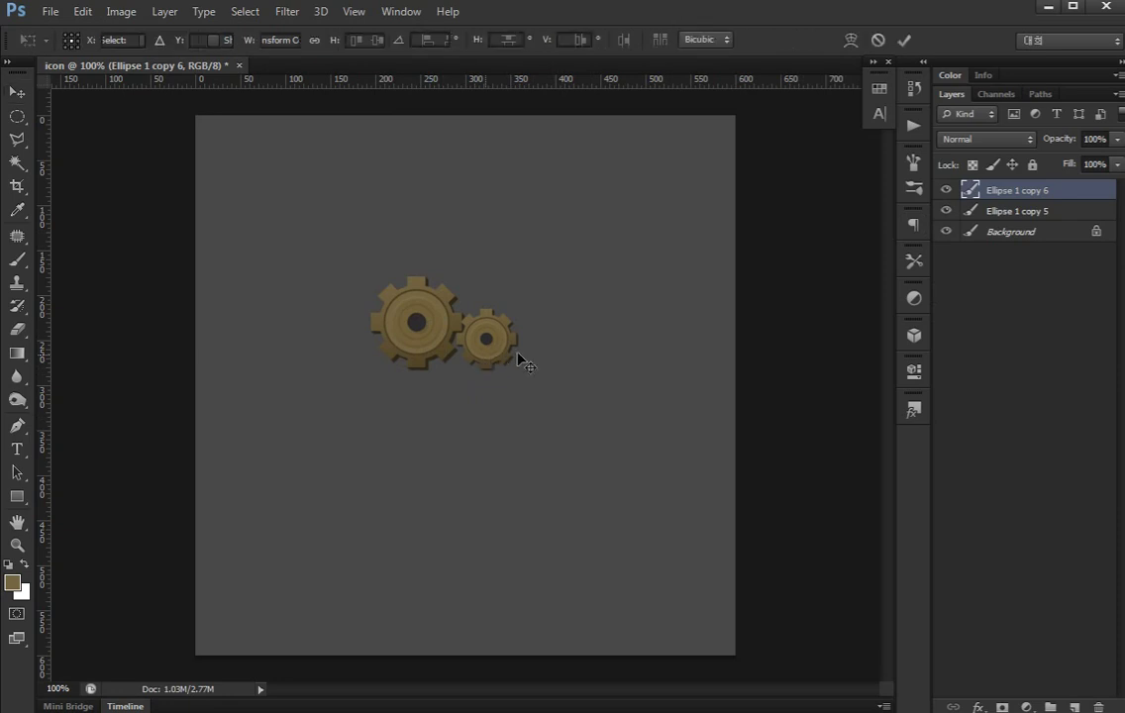
left_click_drag(520, 359, 585, 352)
key("Return")
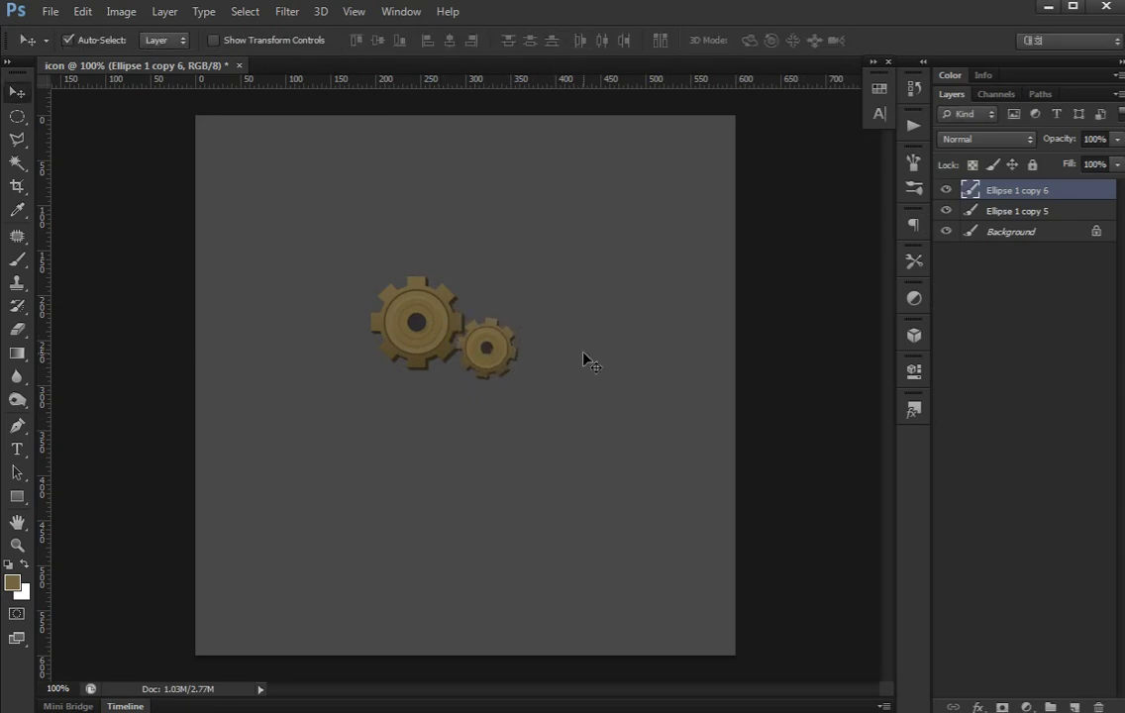
Duplicate the small gear into a third gear positioned down and to the left
key("ctrl+shift+alt+t")
key("ctrl+t")
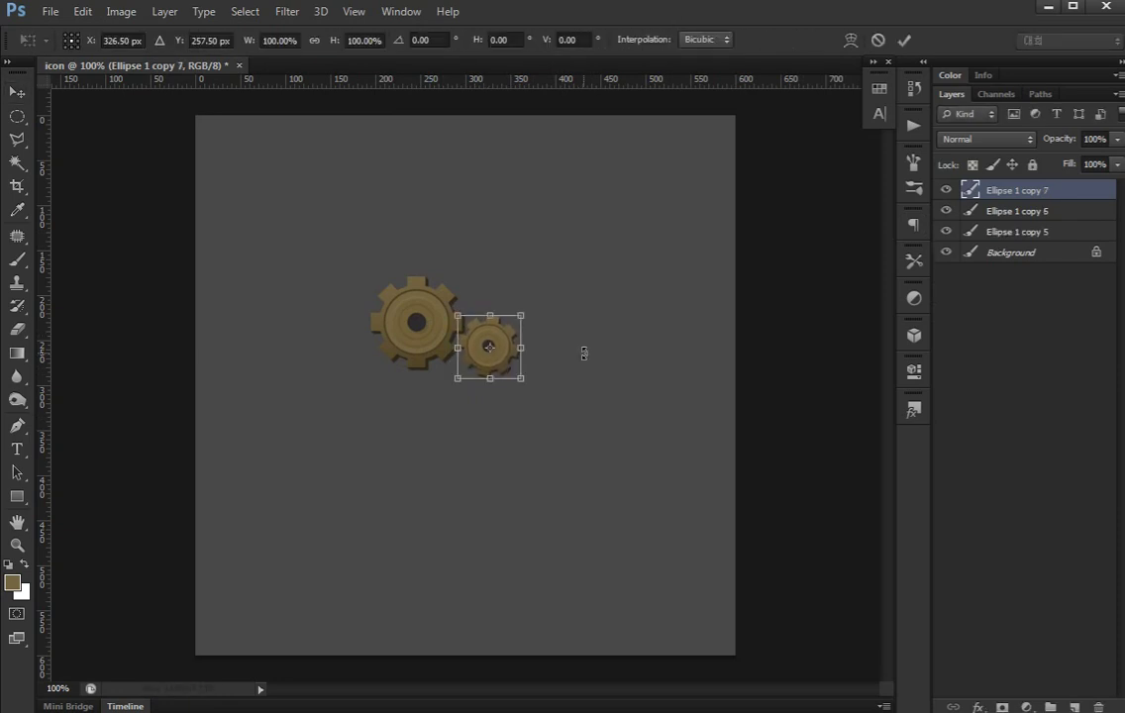
key("shift+Down")
key("shift+Down")
key("shift+Down")
key("shift+Left")
key("shift+Left")
key("shift+Down")
key("shift+Down")
key("shift+Left")
key("shift+Left")
key("Up")
key("Up")
key("Up")
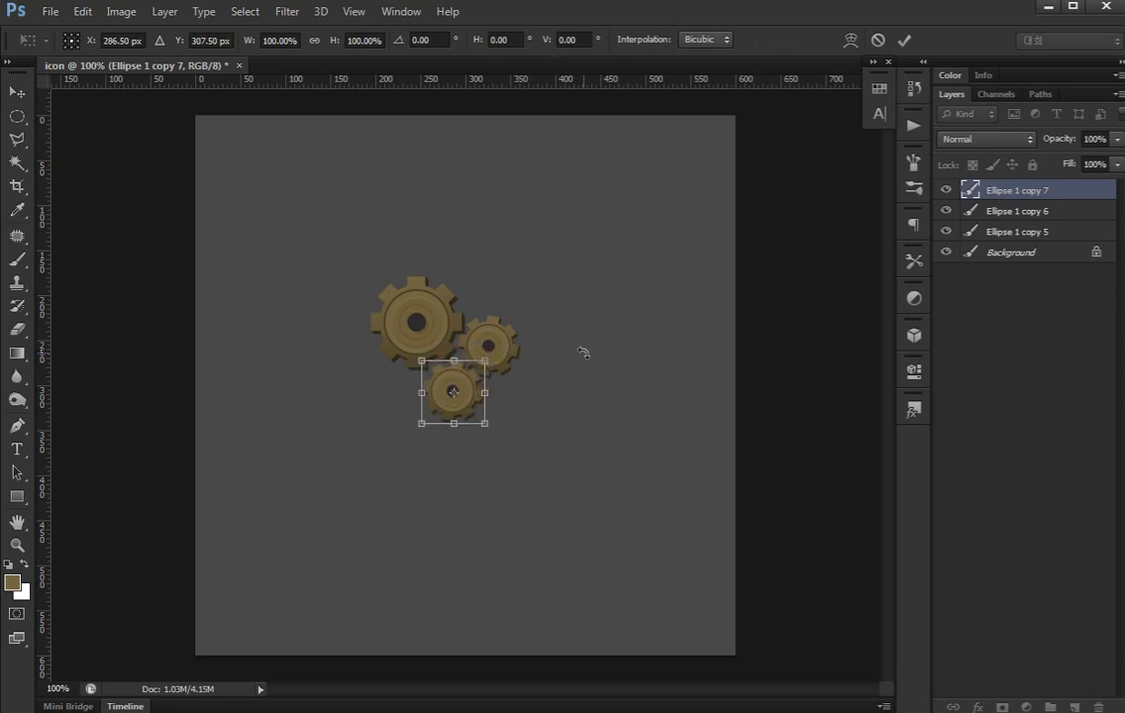
key("Left")
key("Left")
key("Left")
key("Left")
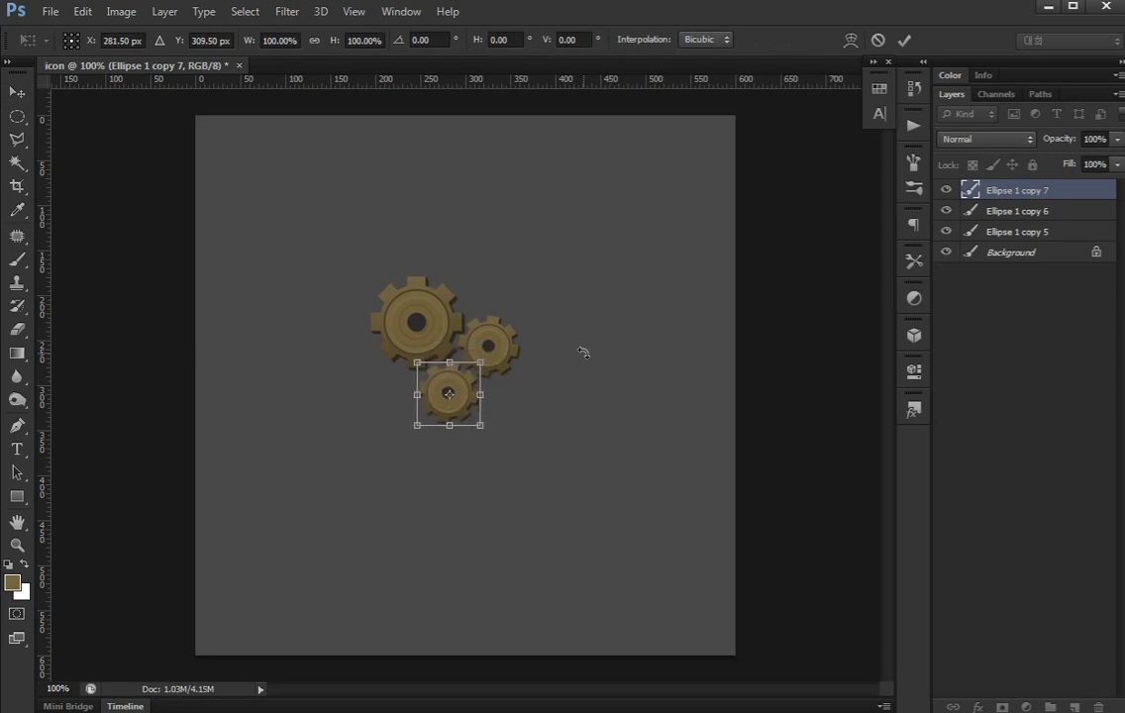
key("Return")
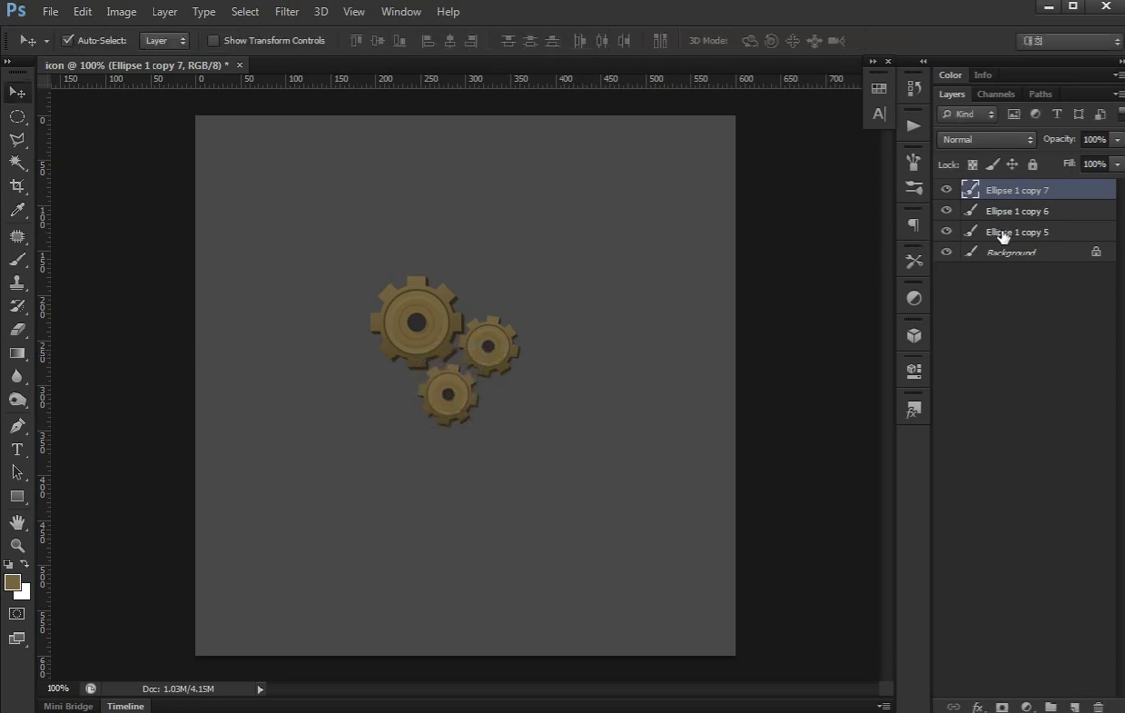
Shrink the lower gear to 60 px, nudge it right, and select all three gear layers
key("ctrl+t")
left_click_drag(480, 426, 465, 411)
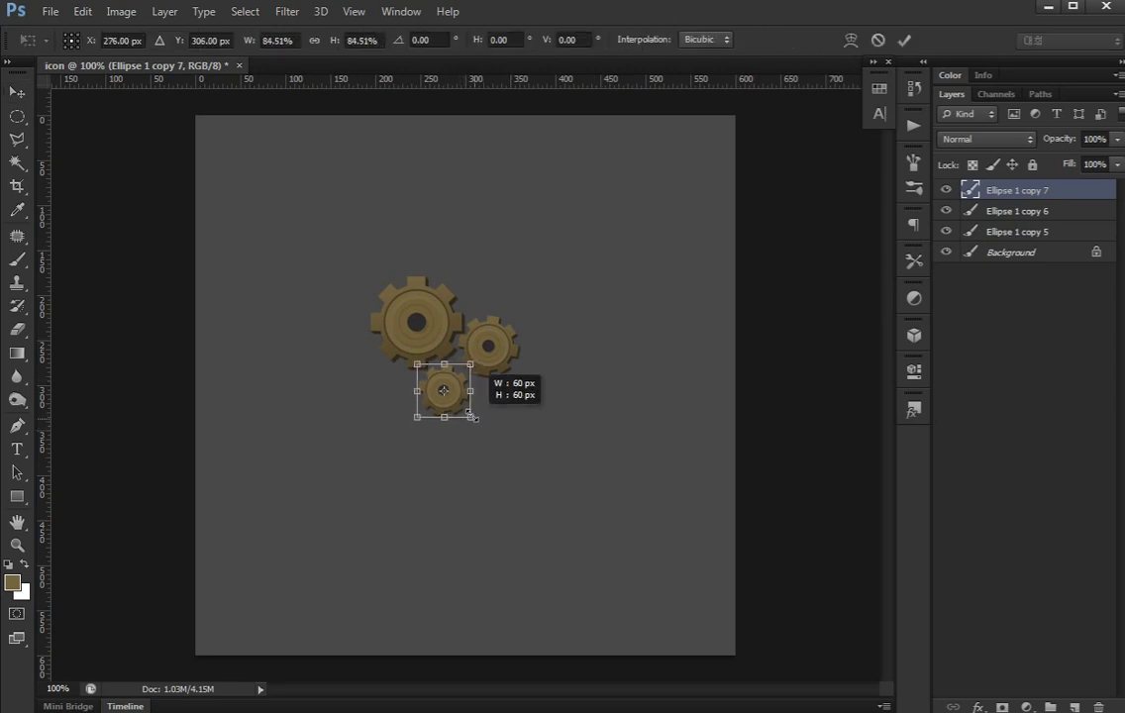
key("Return")
key("shift+Right")
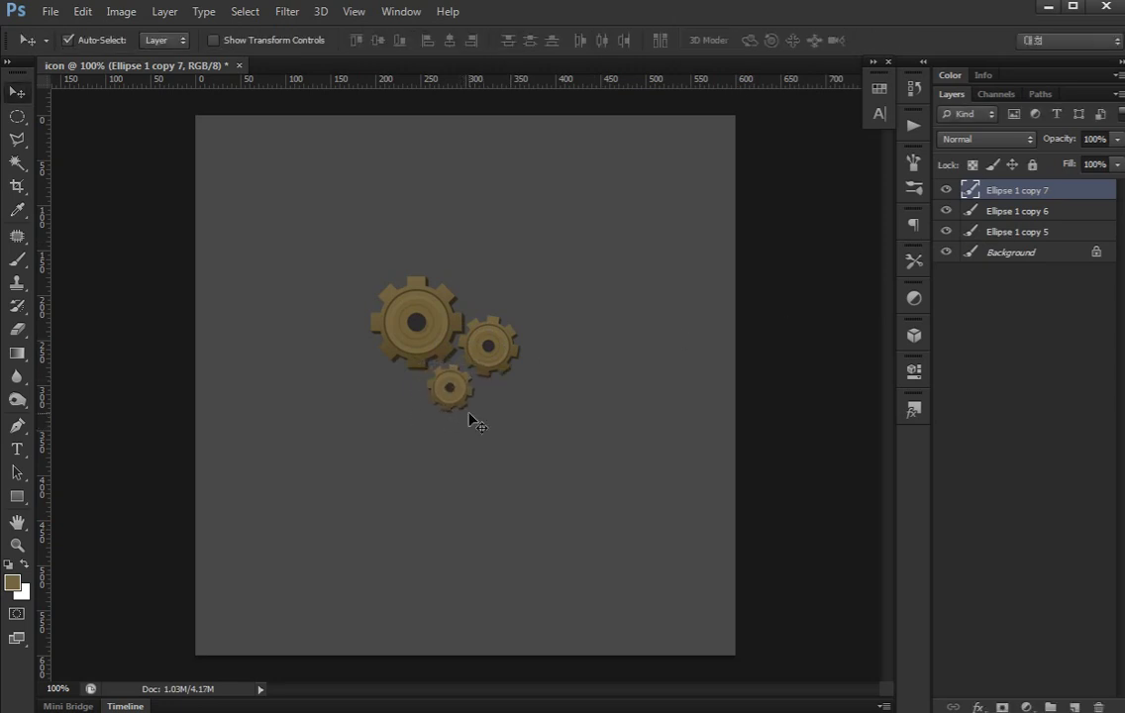
left_click(1024, 231)
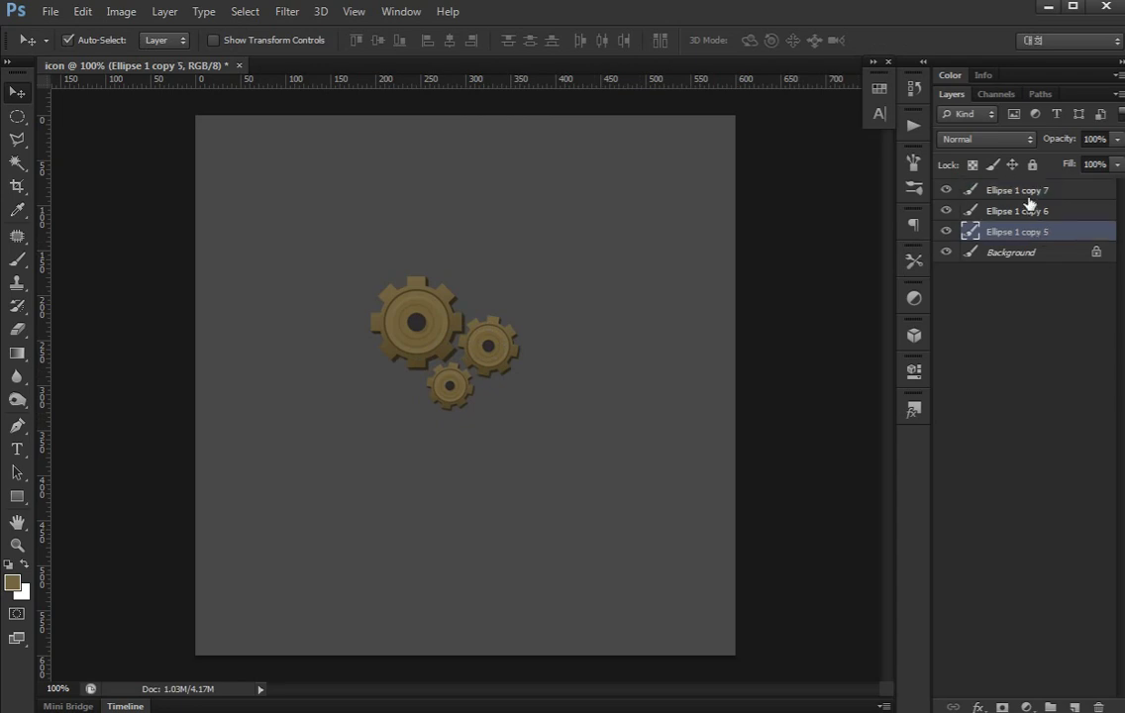
left_click(1013, 190, "shift")
Merge the three gear layers and set the toning brush to 166 px
key("ctrl+e")
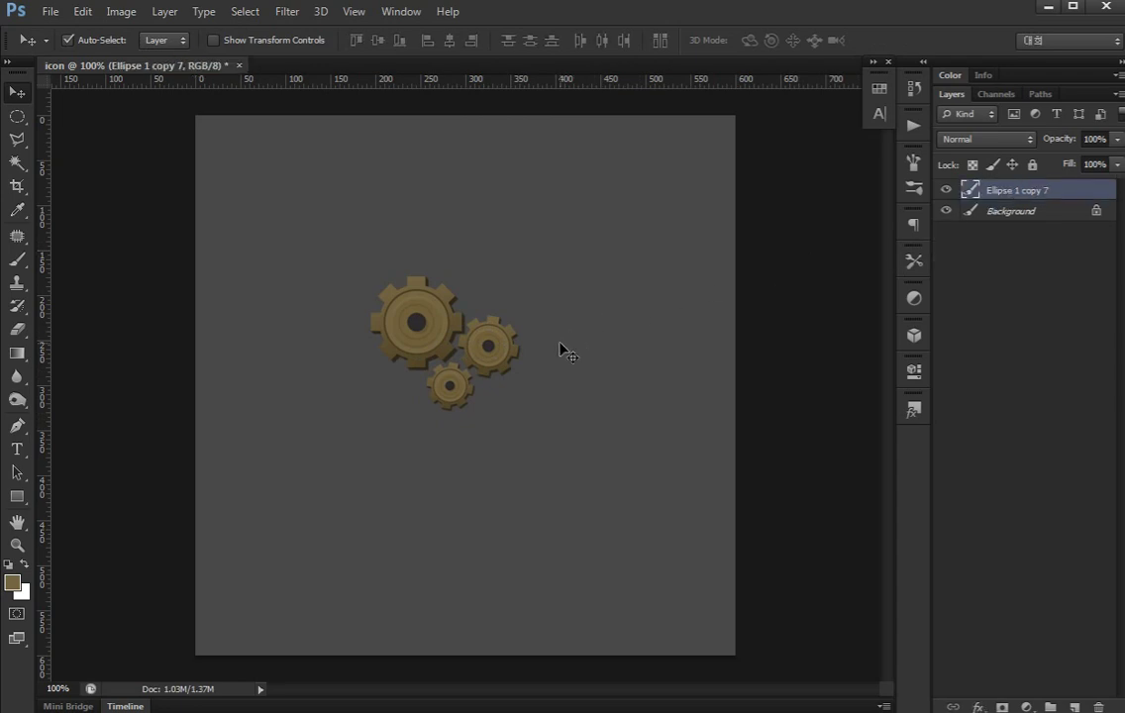
key("o")
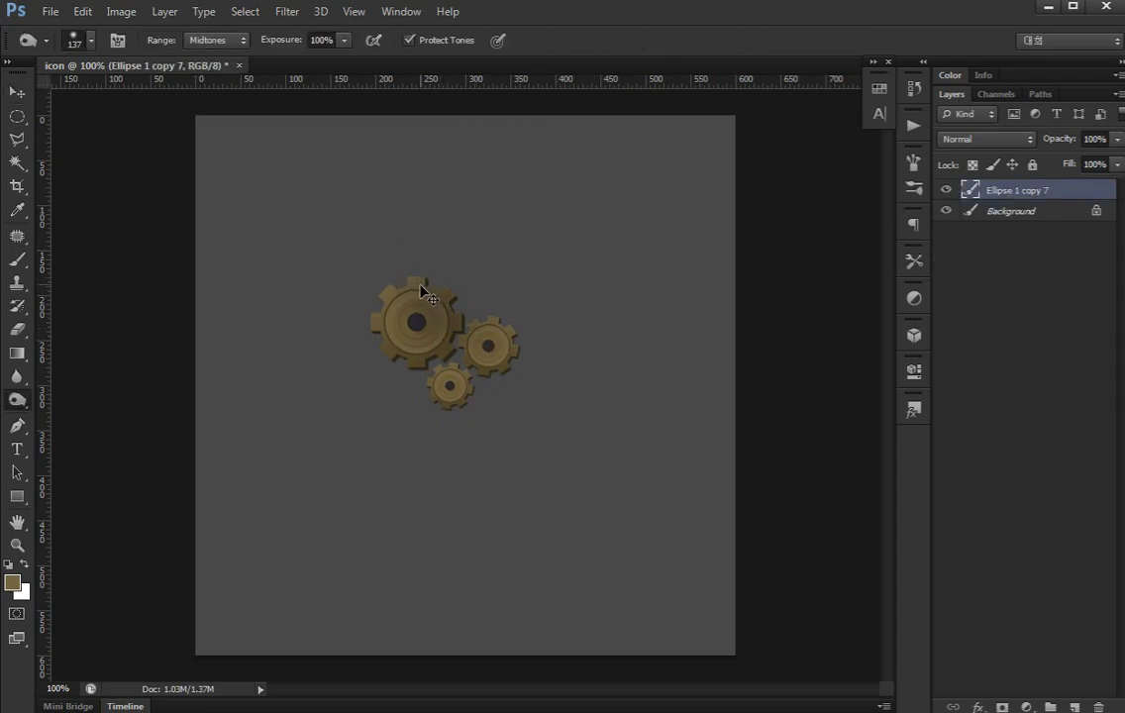
right_click(607, 413)
left_click_drag(671, 413, 674, 406)
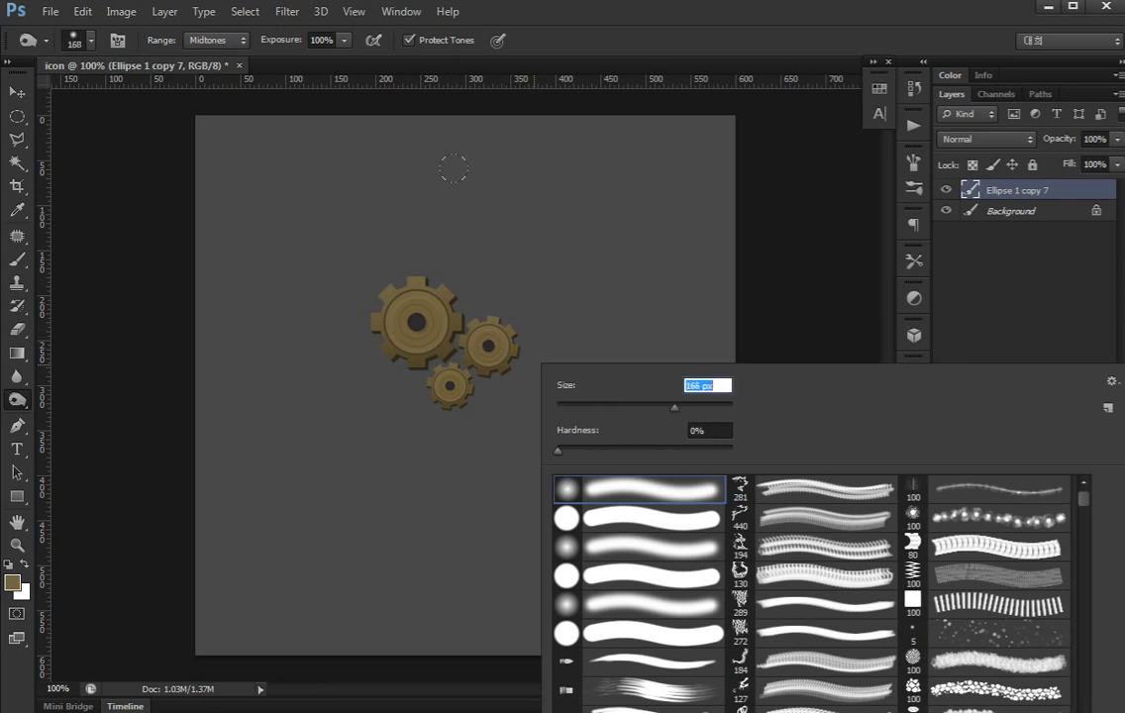
key("Return")
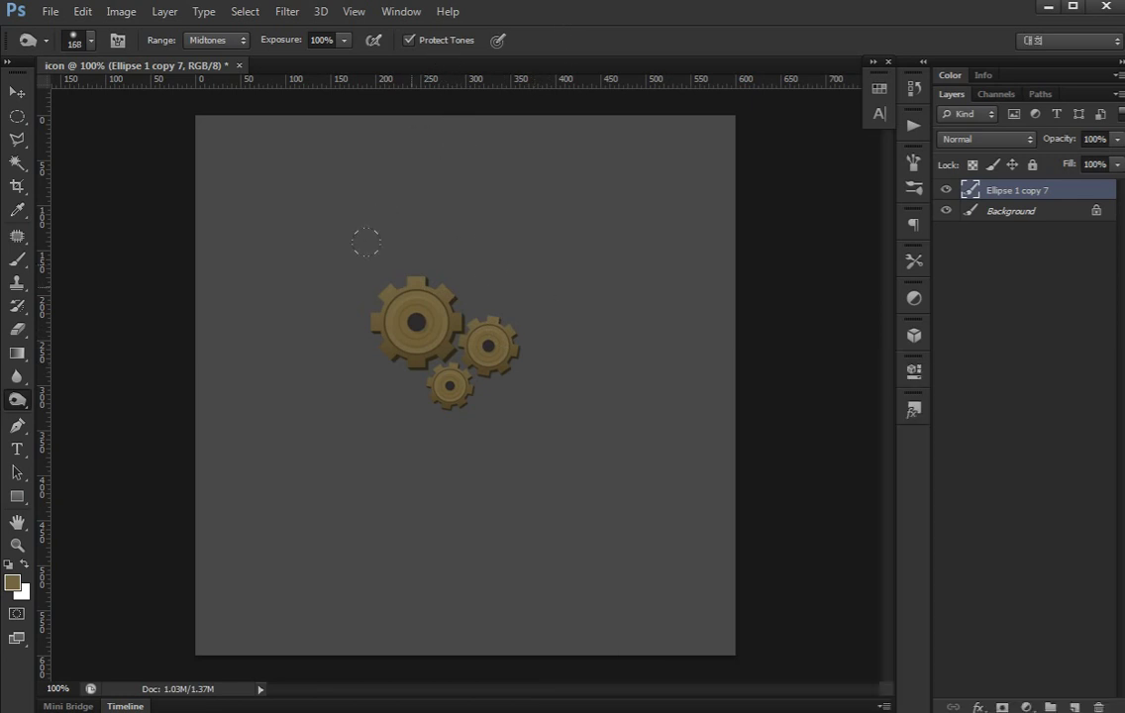
Lighten the large gear's upper-left with Dodge strokes at about 90 px brush size
key("shift+o")
key("shift+o")
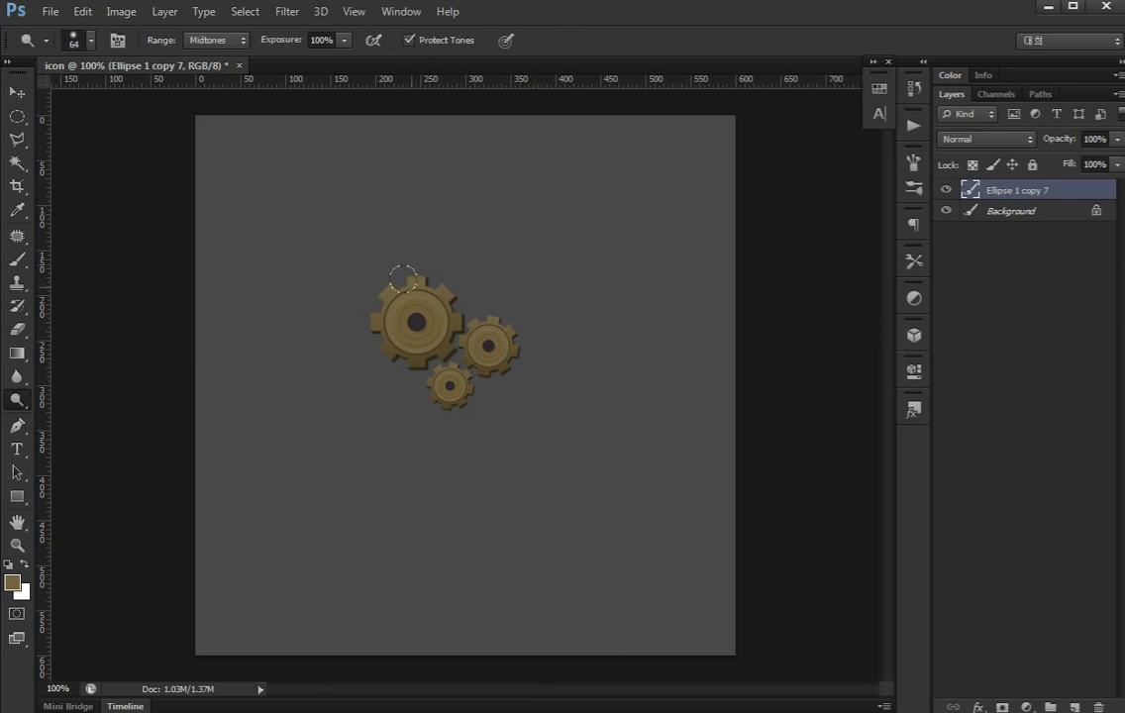
key("bracketright")
key("bracketright")
key("bracketright")
left_click_drag(351, 296, 458, 260)
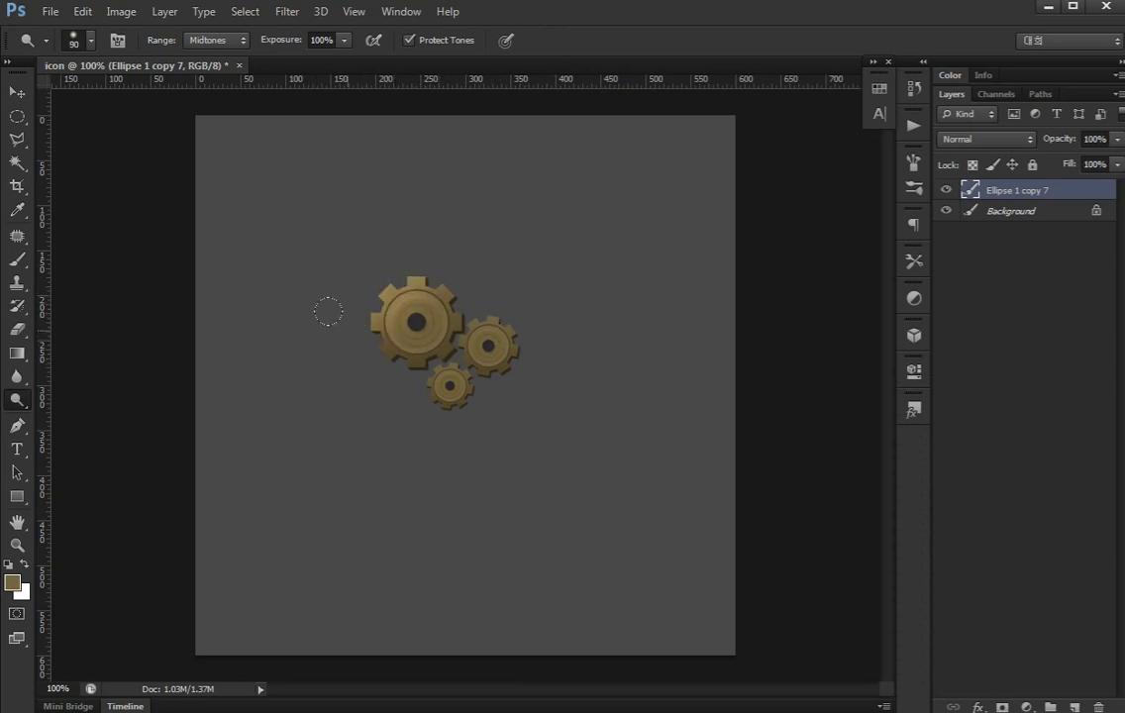
left_click_drag(317, 309, 539, 258)
key("ctrl+z")
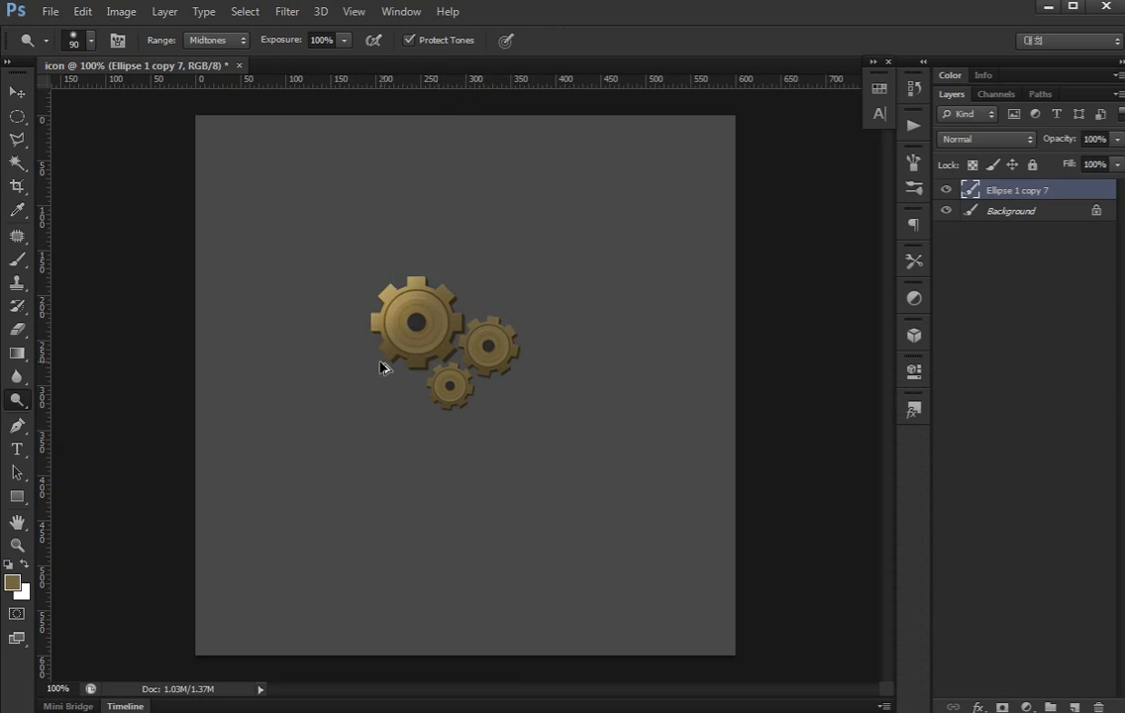
key("ctrl+z")
mouse_move(448, 294)
left_mouse_down()
mouse_move(389, 377)
mouse_move(462, 307)
left_mouse_up()
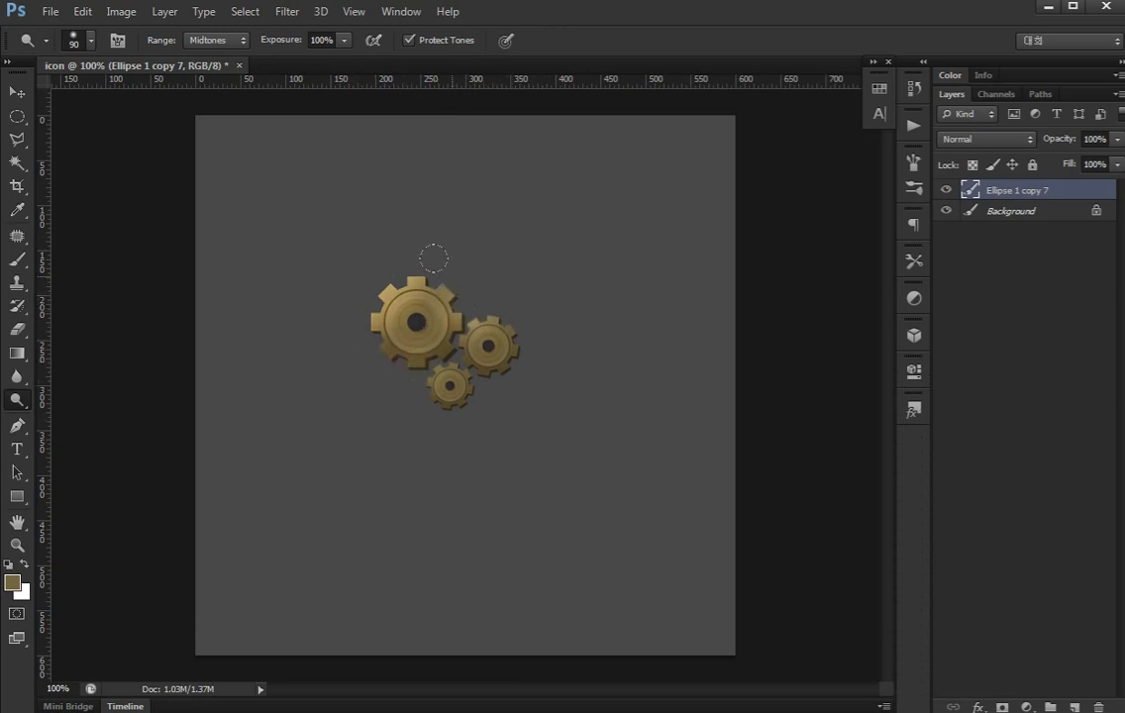
key("ctrl+z")
left_click_drag(389, 279, 384, 290)
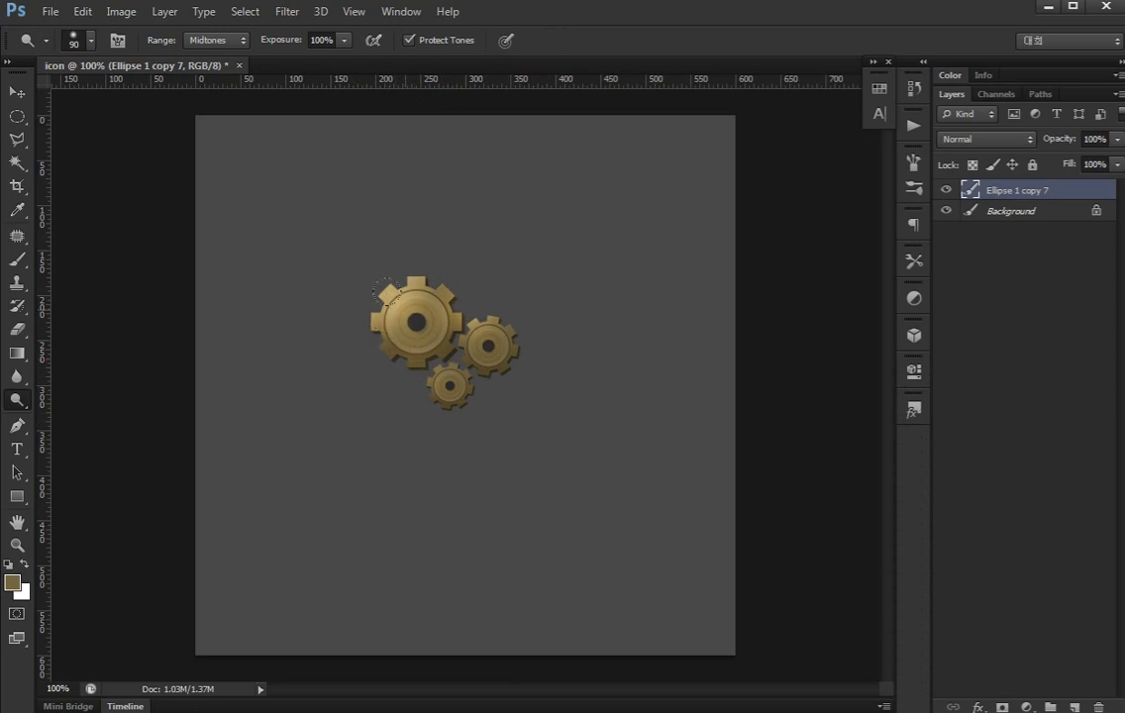
key("ctrl+z")
key("ctrl+z")
key("bracketleft")
key("bracketleft")
key("bracketleft")
key("bracketleft")
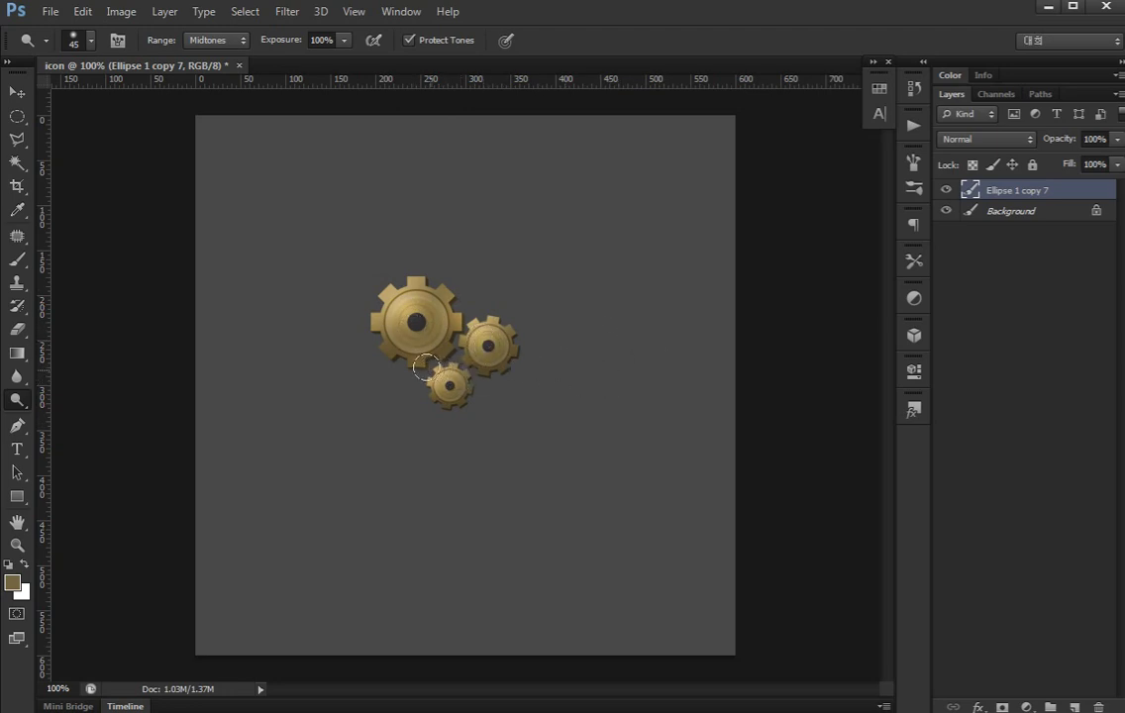
Scale the merged gears down to 58% and zoom in to check them
key("ctrl+t")
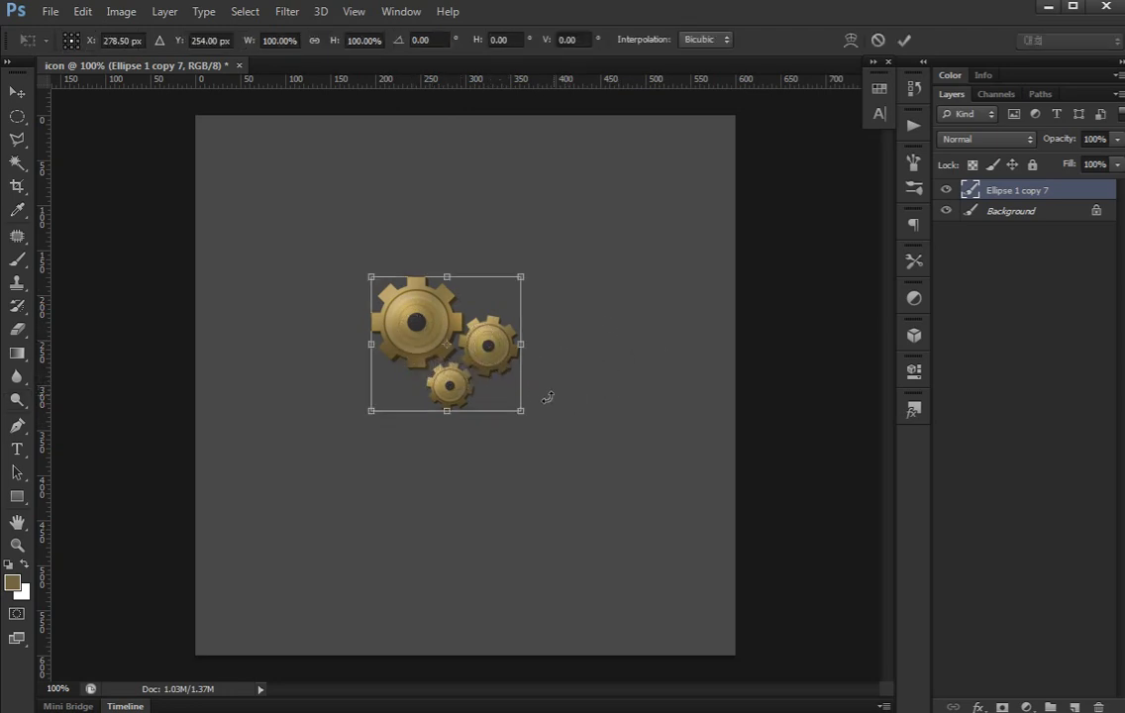
left_click_drag(517, 412, 460, 352)
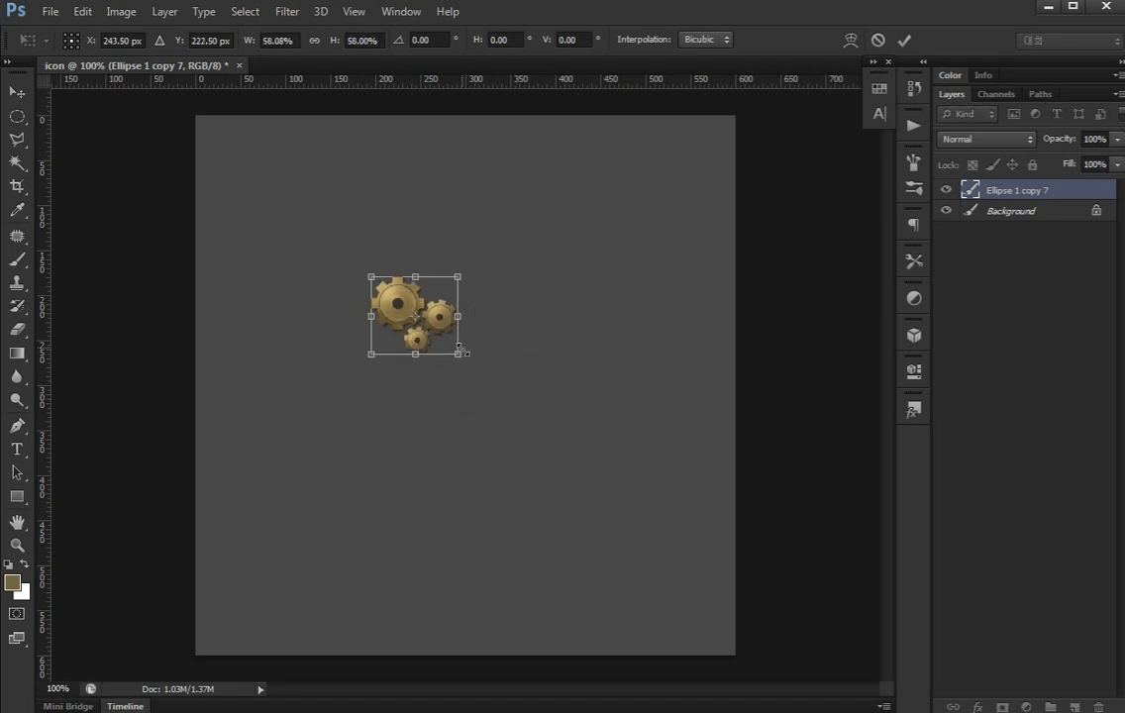
key("Return")
key("ctrl+plus")
key("ctrl+plus")
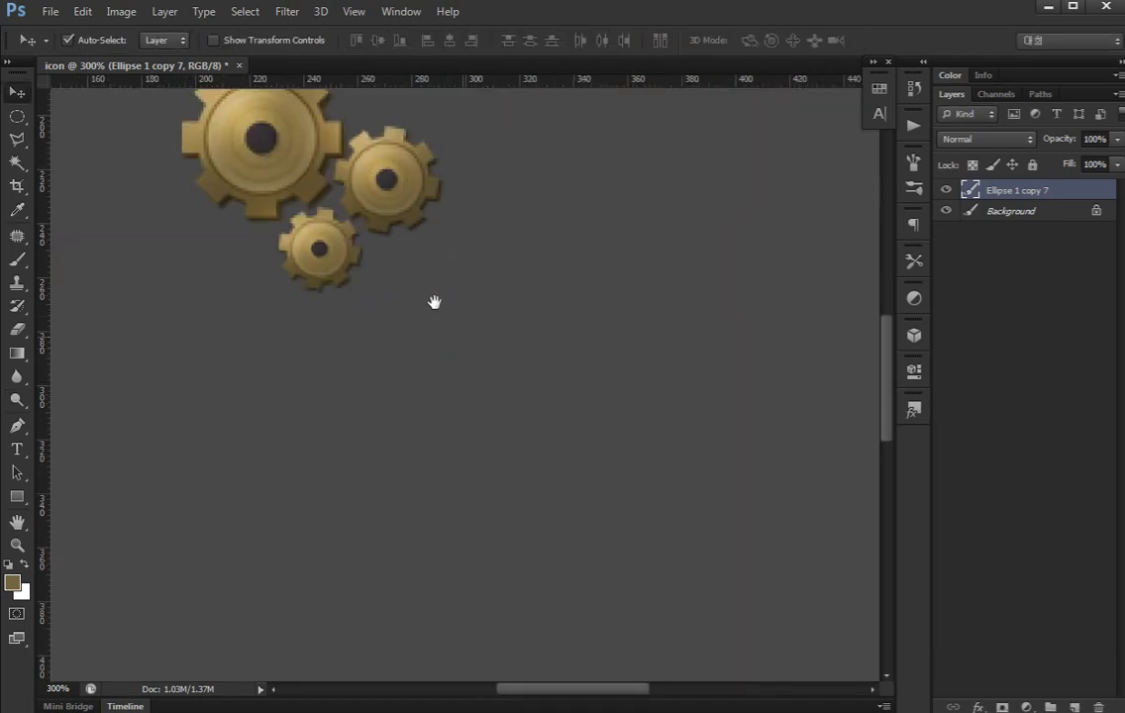
left_click_drag(435, 301, 492, 406)
key("ctrl+minus")
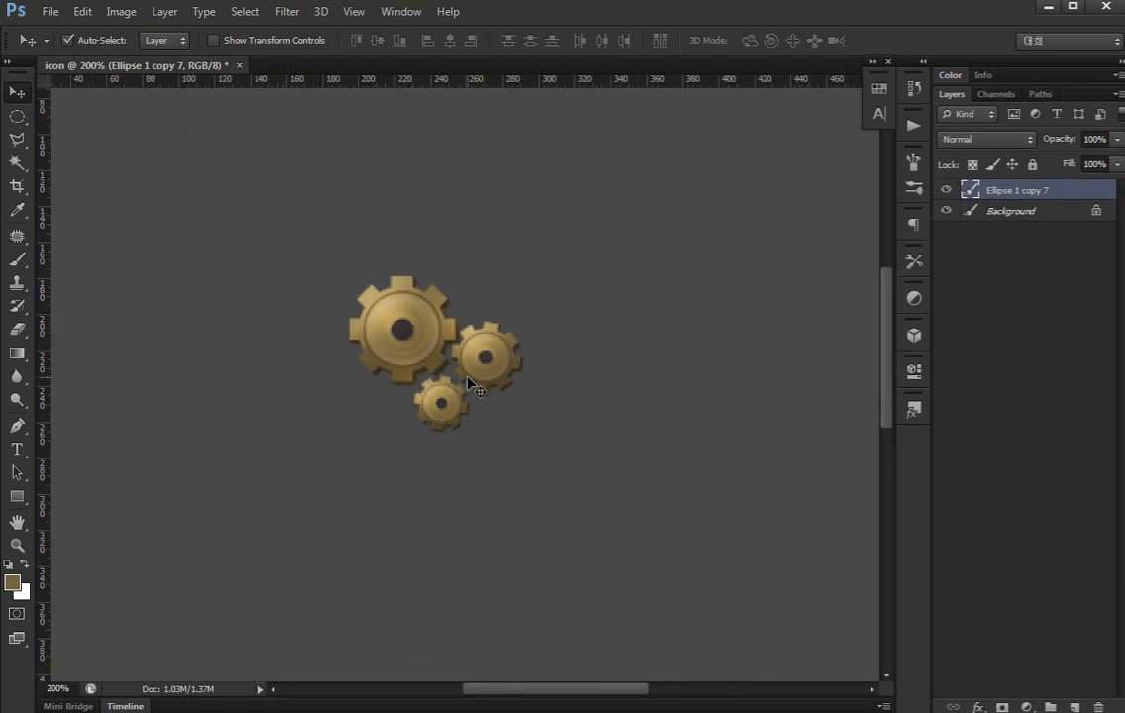
key("ctrl+minus")
Try shrinking the gears further, revert it, and test an oval selection around them
key("ctrl+t")
left_click_drag(456, 348, 413, 319)
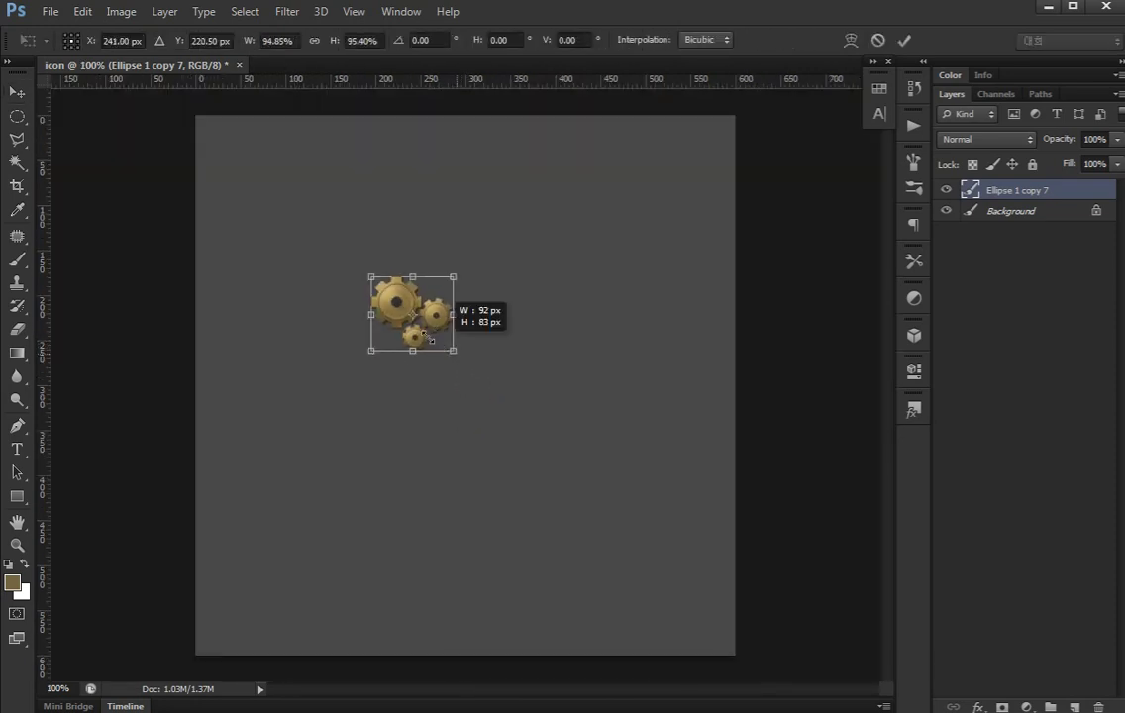
key("ctrl+z")
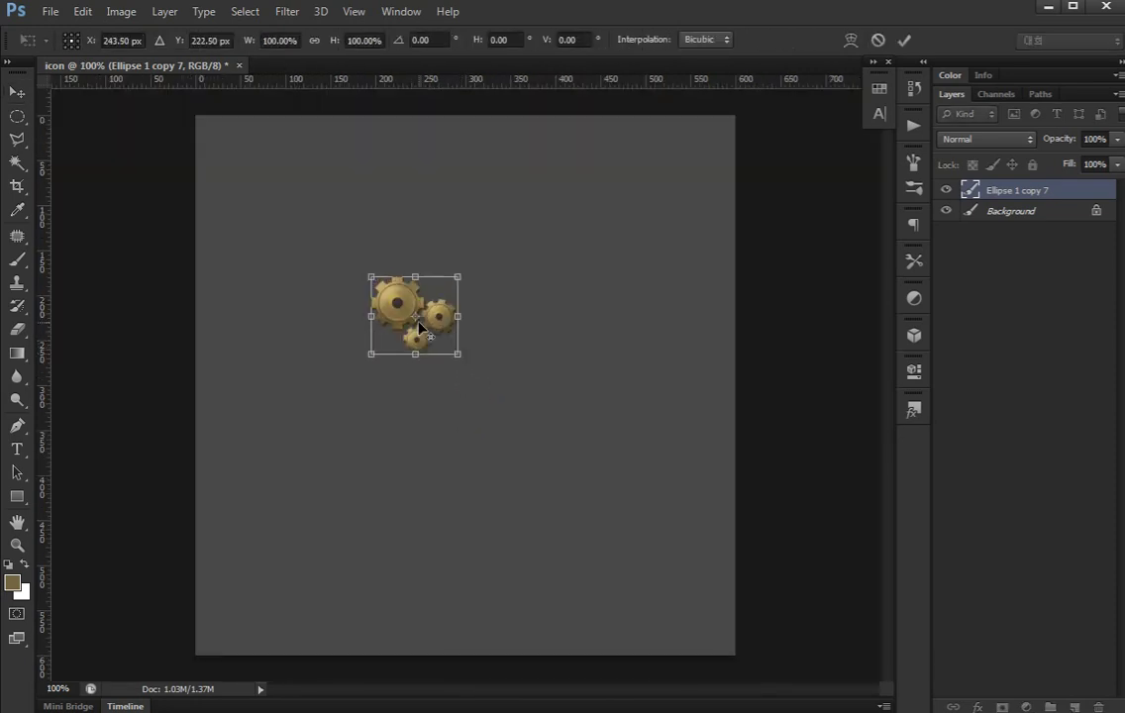
key("Return")
key("m")
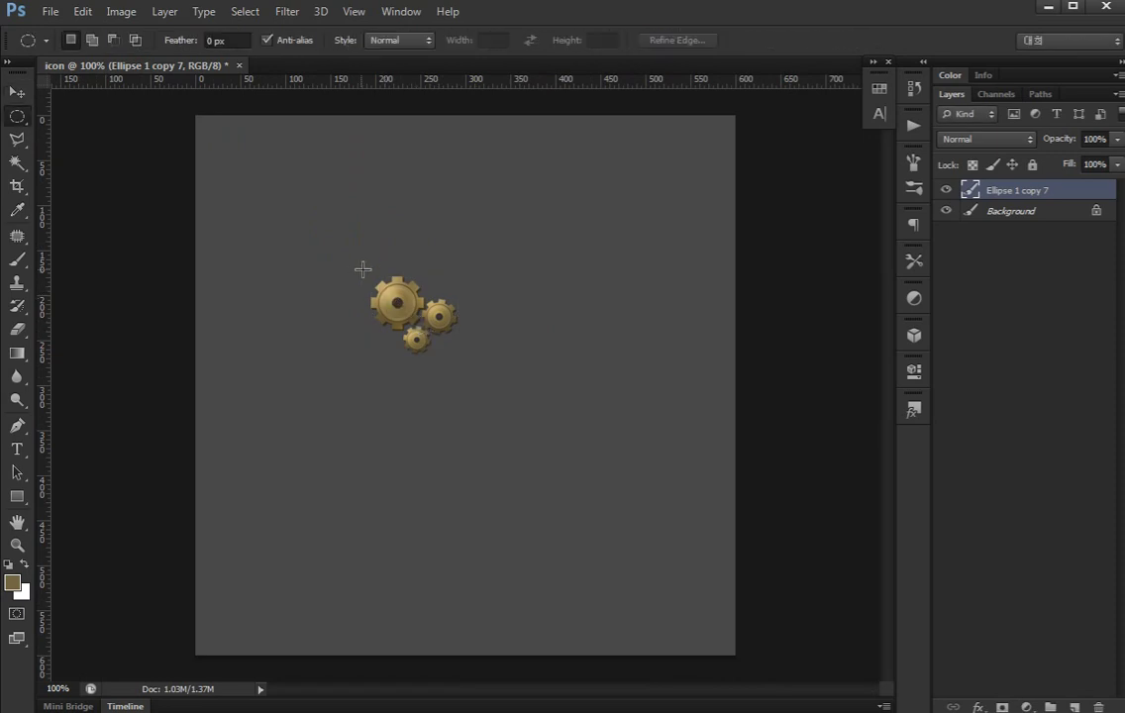
left_click_drag(364, 268, 466, 369)
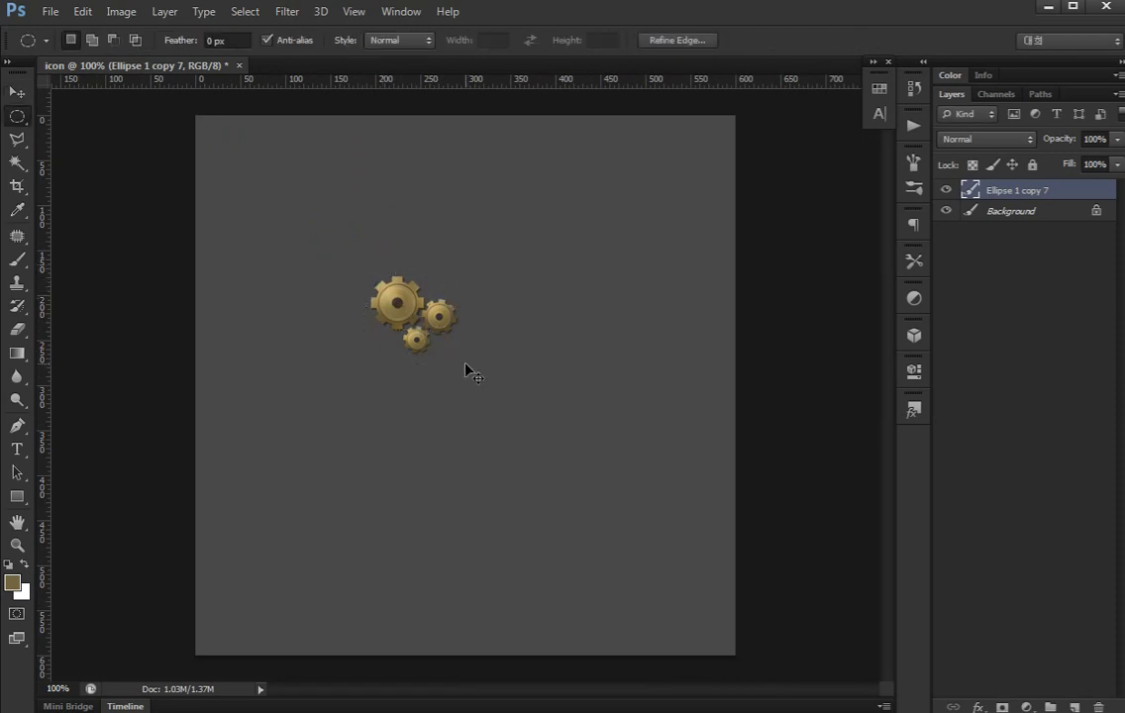
key("ctrl+d")
scroll(465, 369, "up", 1)
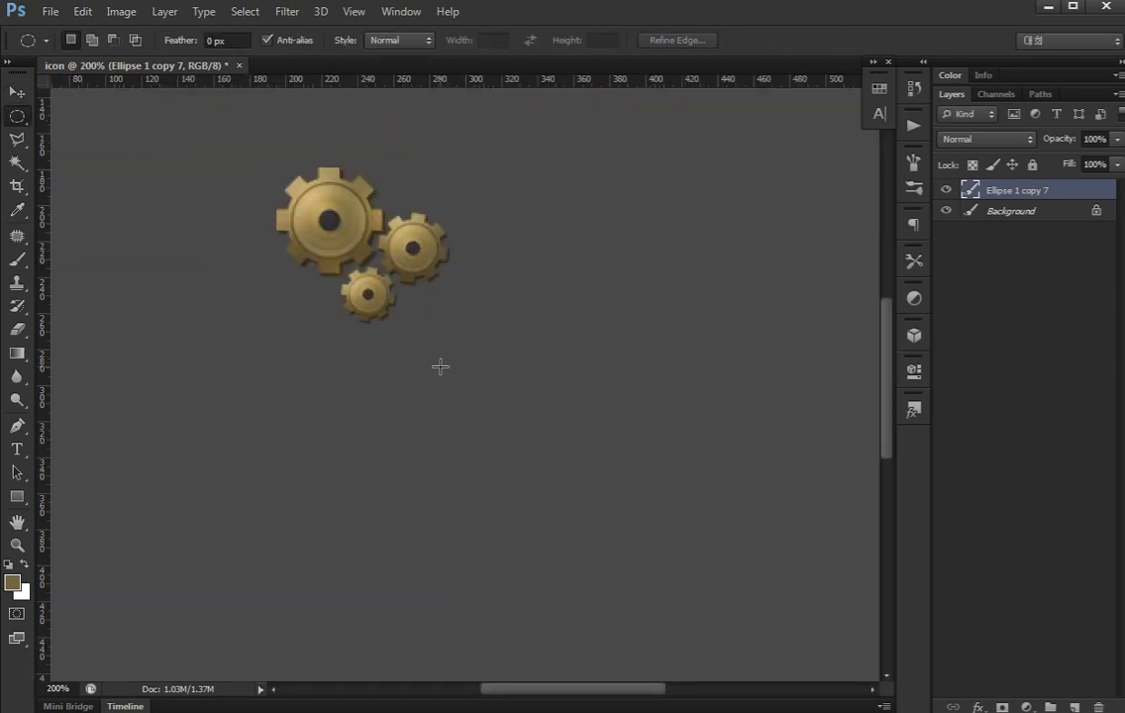
left_click_drag(458, 362, 333, 442)
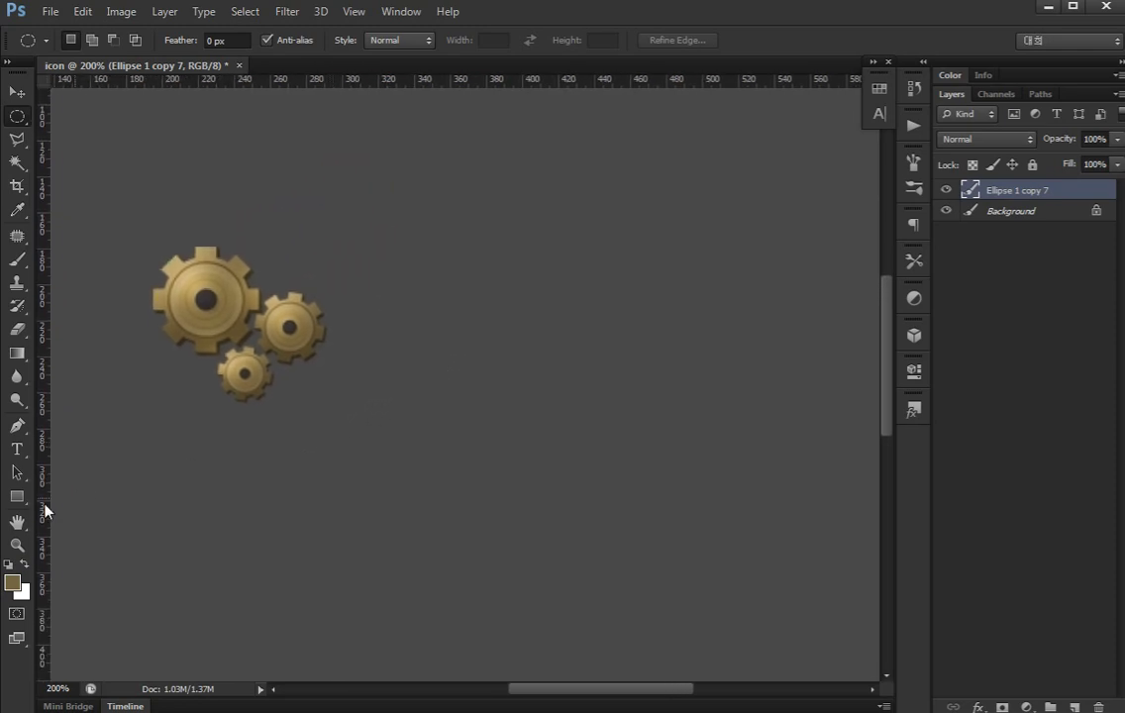
left_click(15, 499)
Draw a rectangle beside the gears and fill it with tan #b2a381
left_click_drag(383, 269, 555, 397)
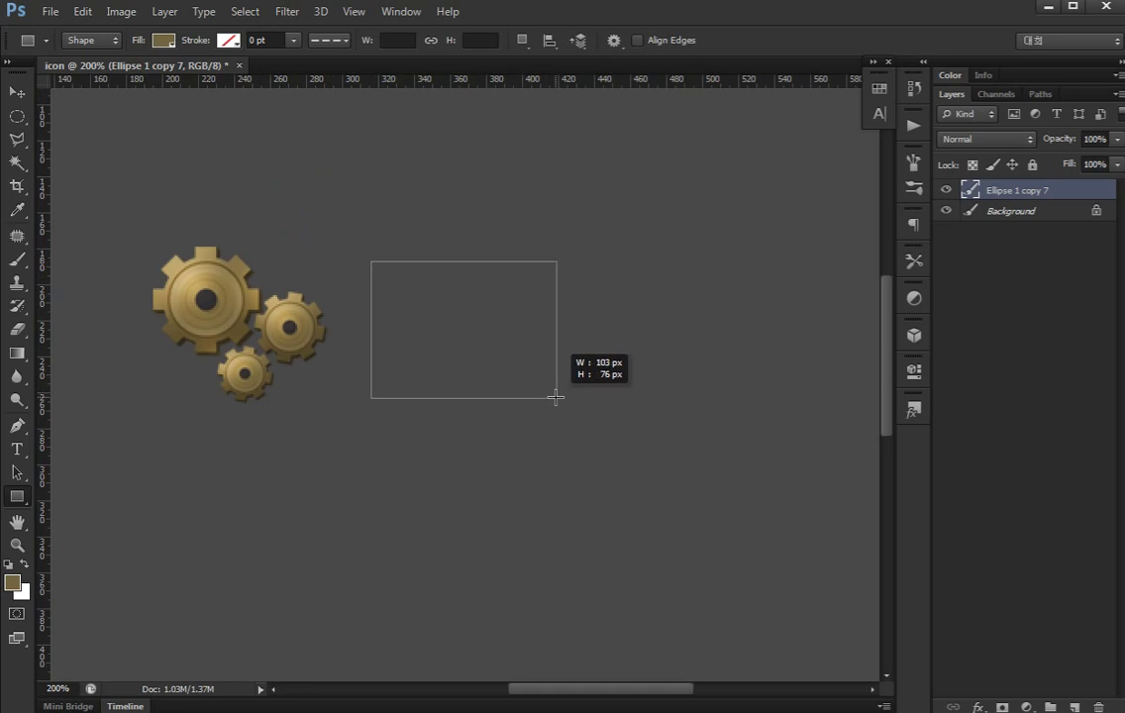
left_click_drag(555, 396, 555, 397)
key("v")
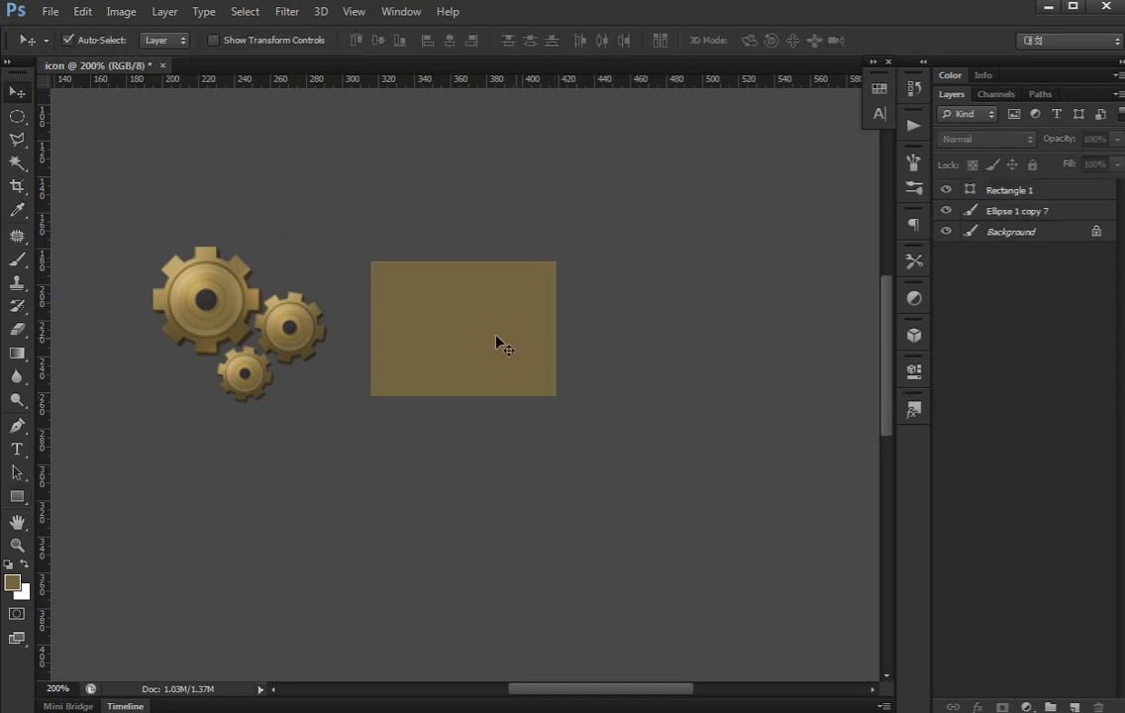
scroll(455, 334, "right", 2)
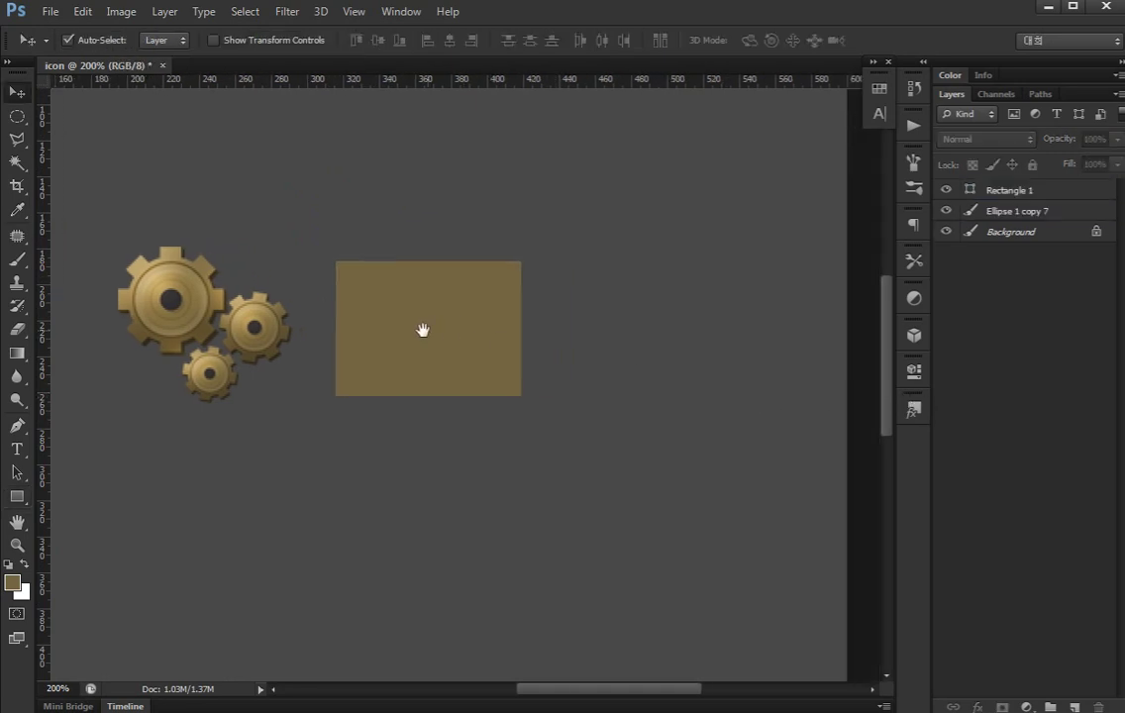
double_click(971, 190)
left_click(149, 186)
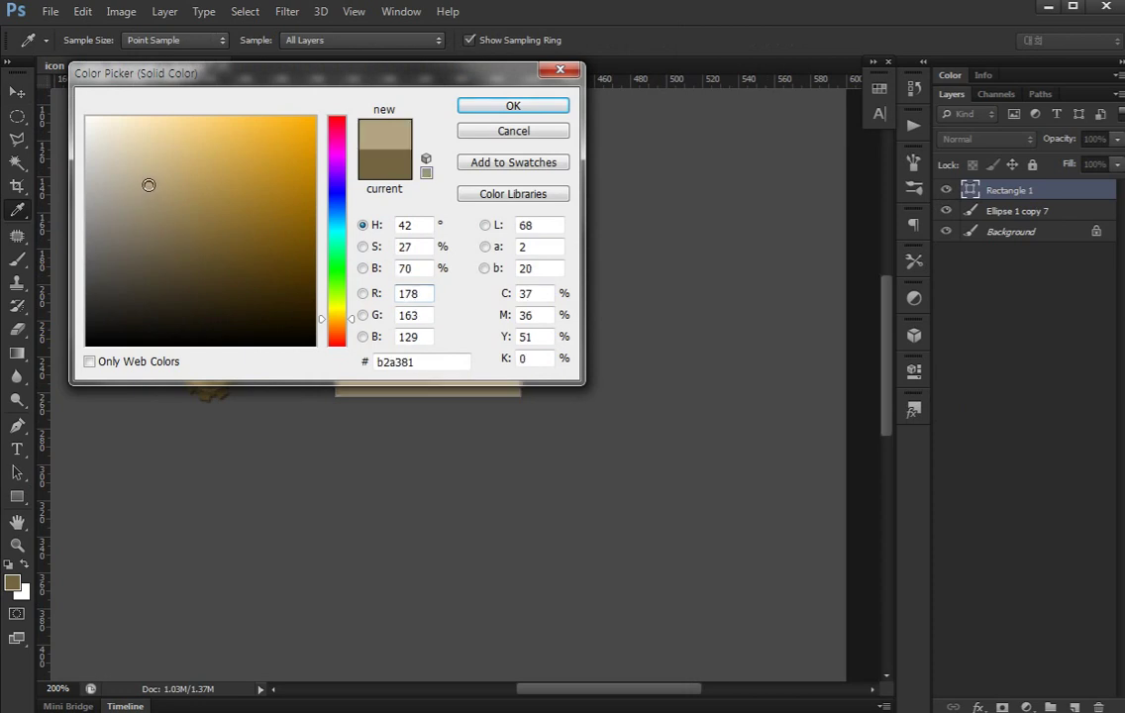
left_click(495, 105)
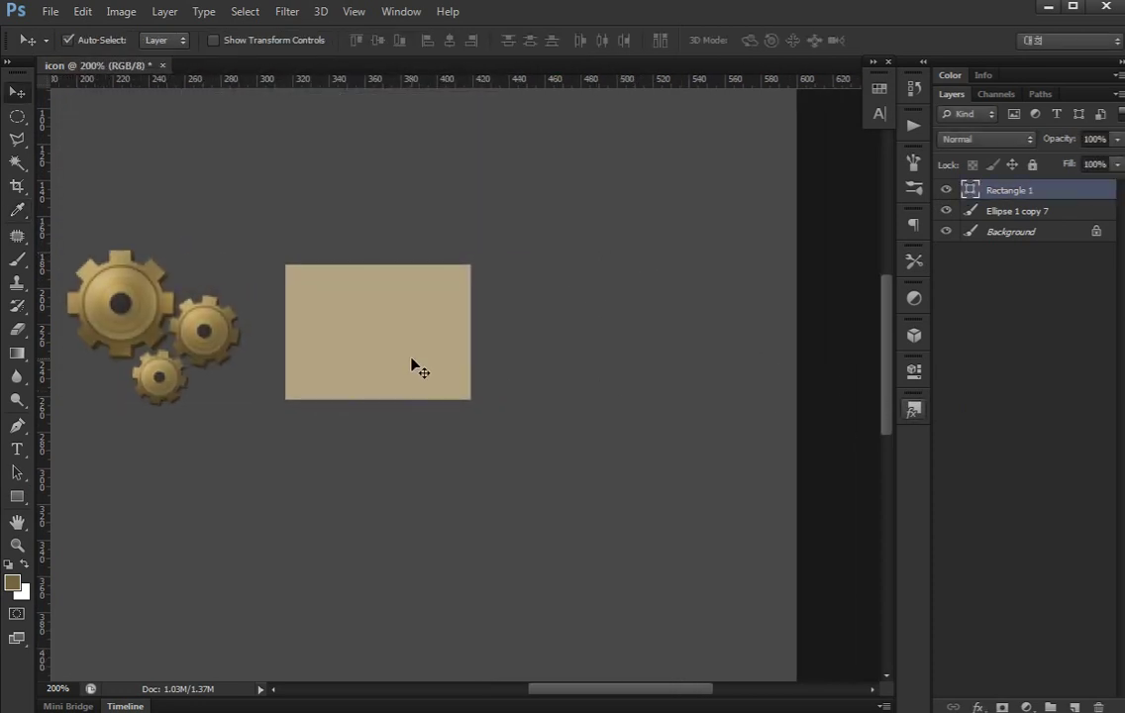
Duplicate the rectangle as a Rectangle 1 copy layer
left_click(402, 351)
key("a")
key("ctrl+j")
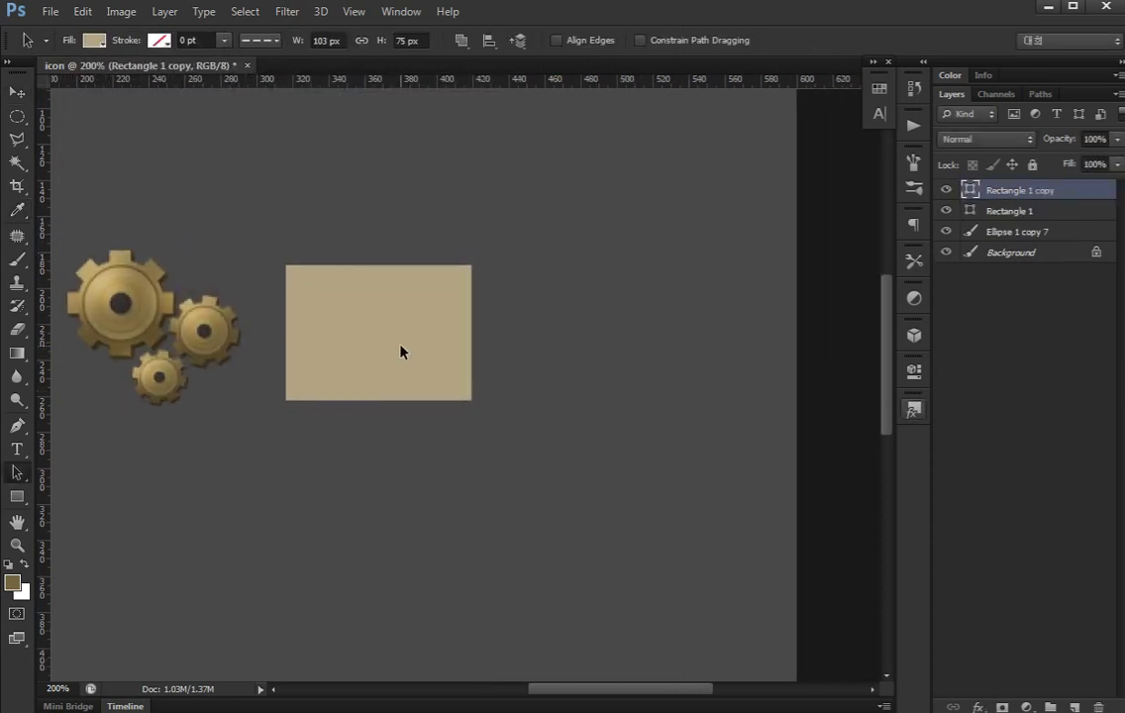
key("ctrl+t")
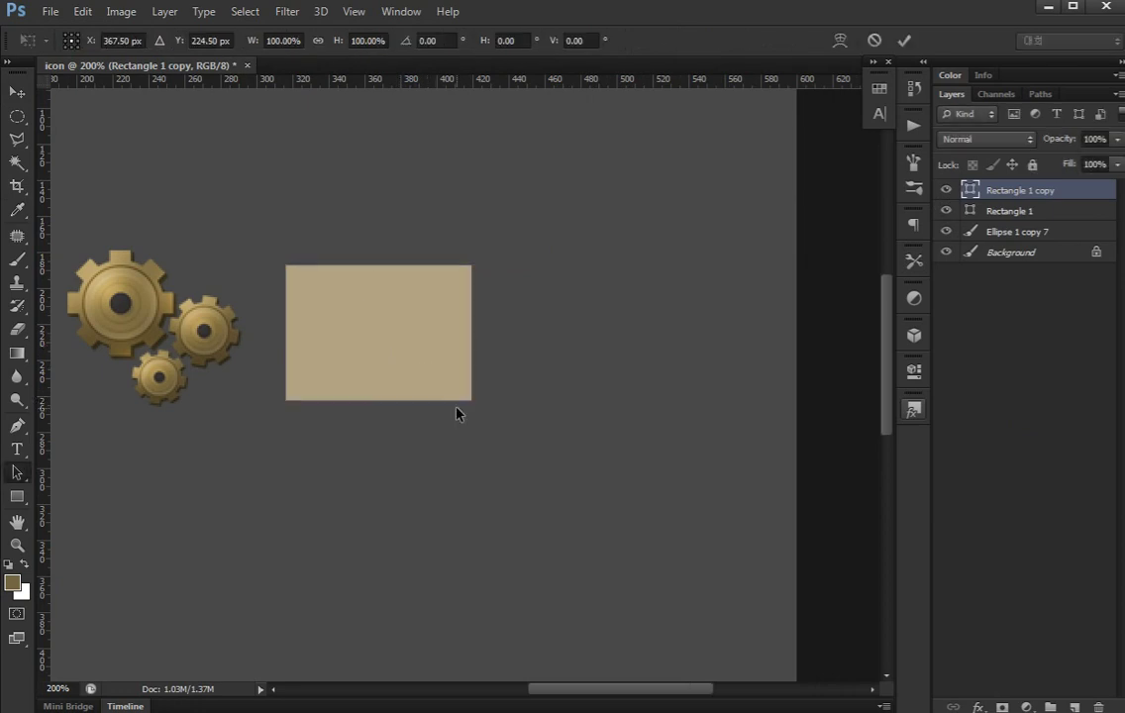
key("Return")
left_click_drag(361, 389, 310, 419)
key("ctrl+z")
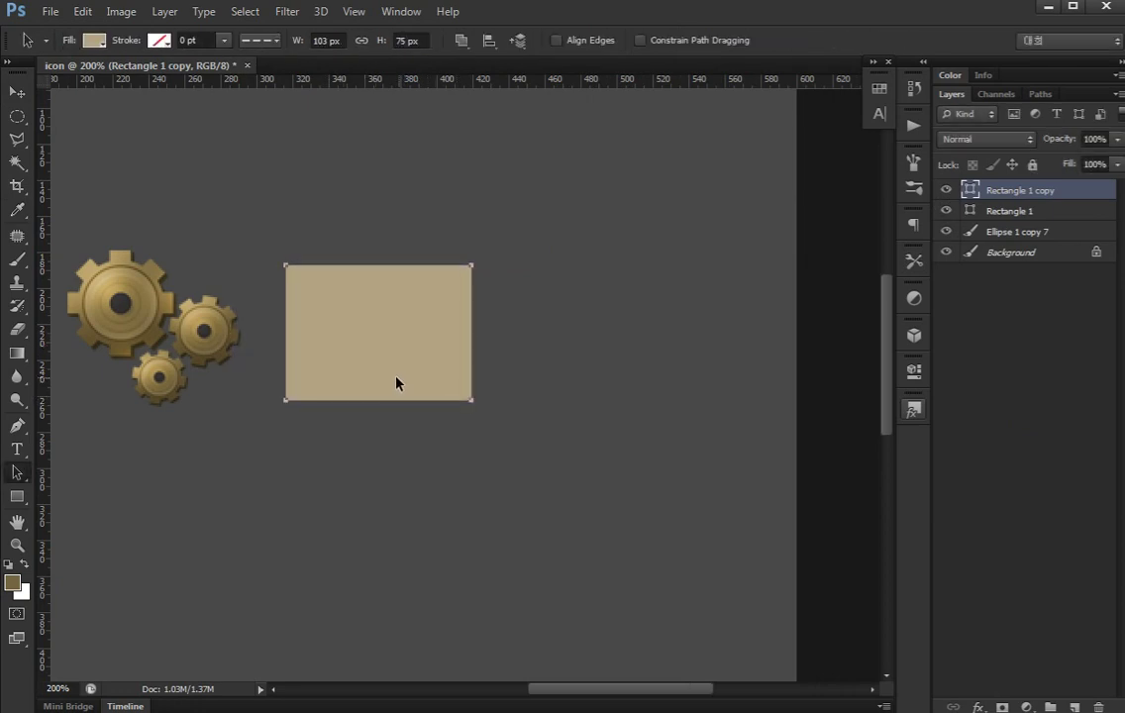
Raise the copy's bottom anchors to make a 35 px tall top strip
left_click_drag(362, 370, 245, 439)
key("shift+Up")
key("shift+Up")
key("shift+Up")
key("shift+Up")
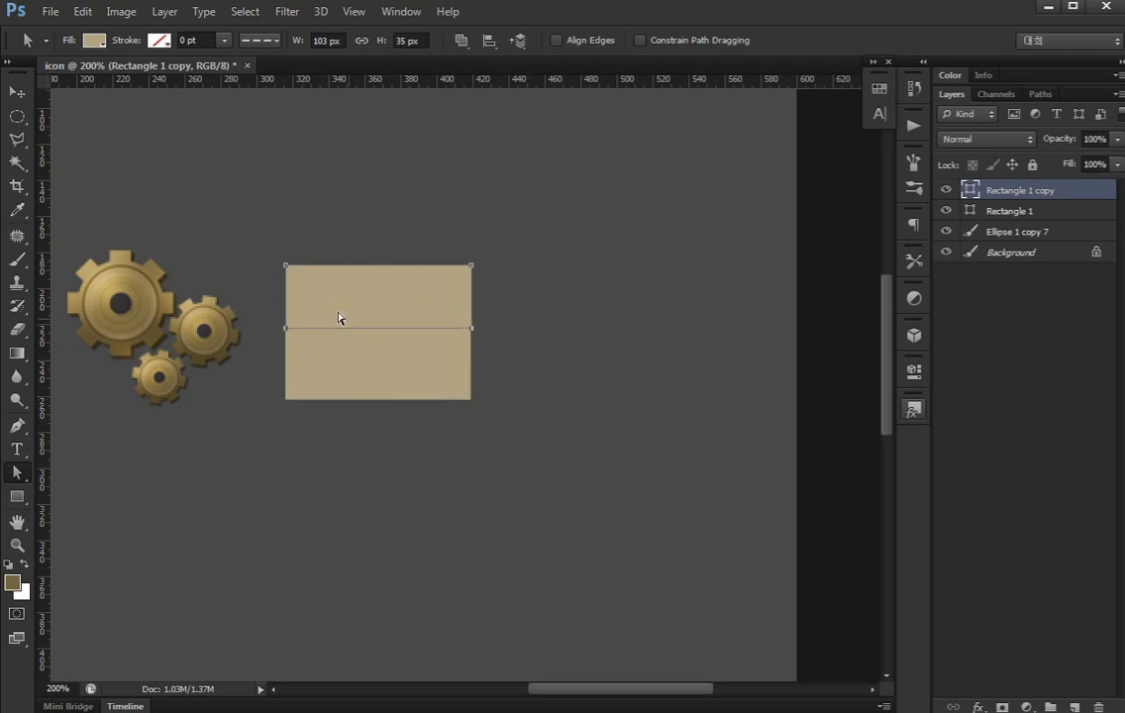
key("v")
left_click(1003, 376)
left_click(372, 287)
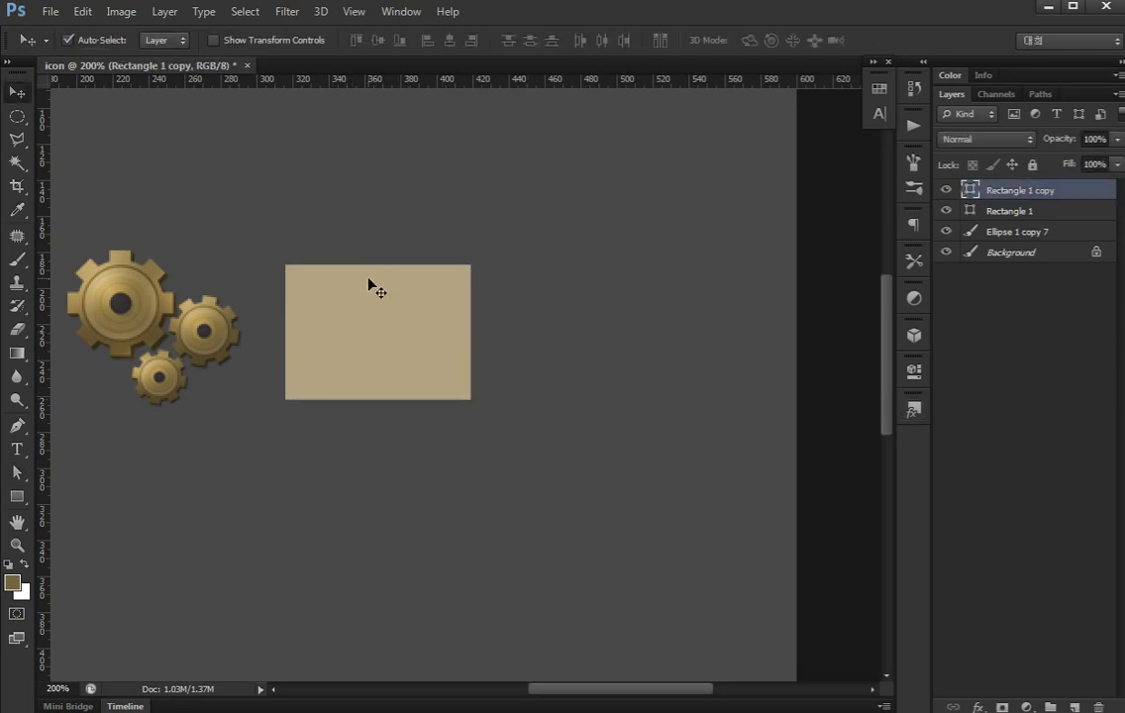
Recolour the top strip to a lighter beige, #cbba92
double_click(971, 190)
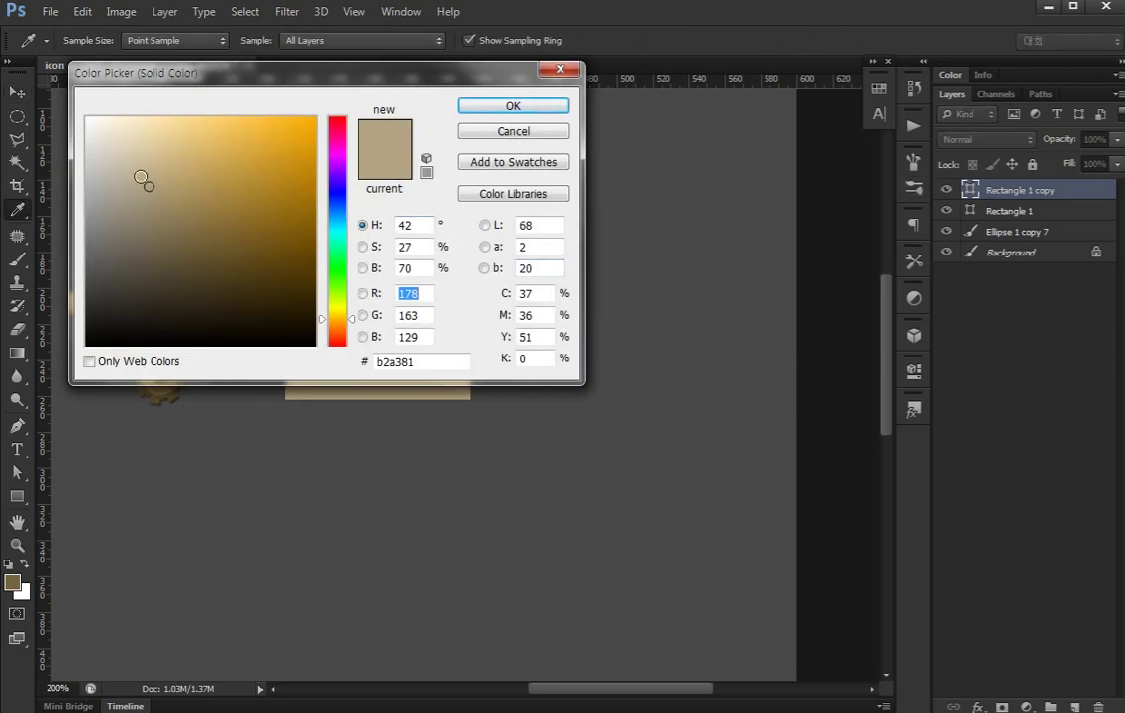
left_click_drag(144, 176, 150, 164)
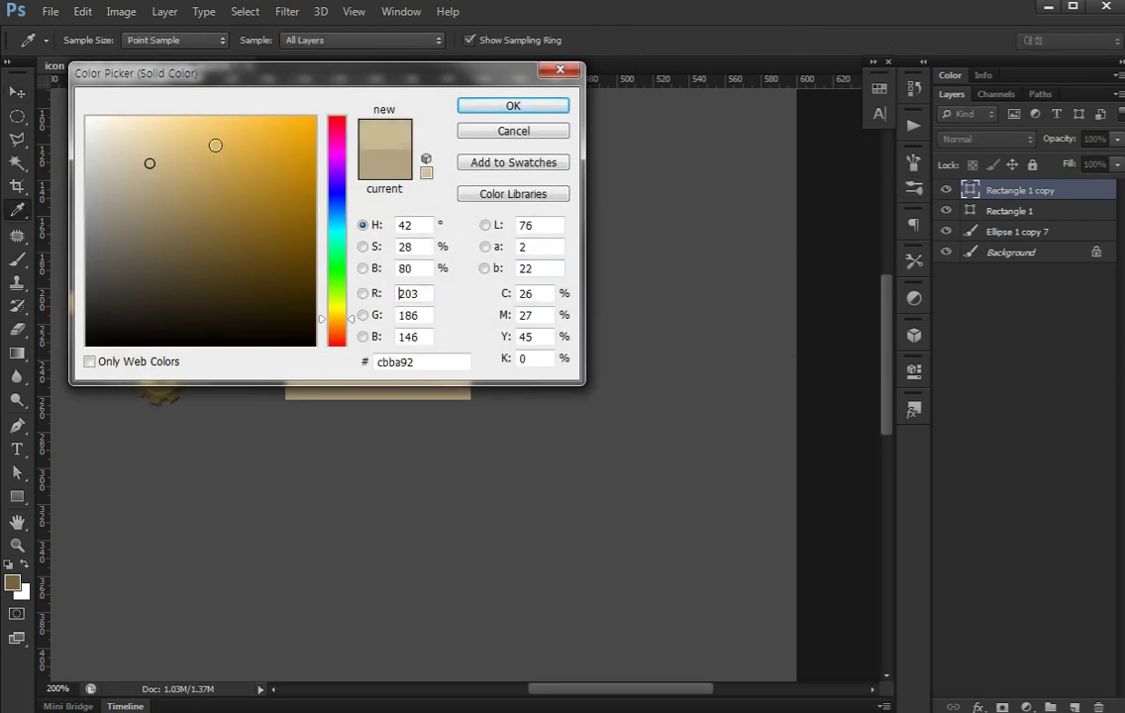
left_click(475, 106)
left_click(992, 366)
scroll(419, 347, "left", 1)
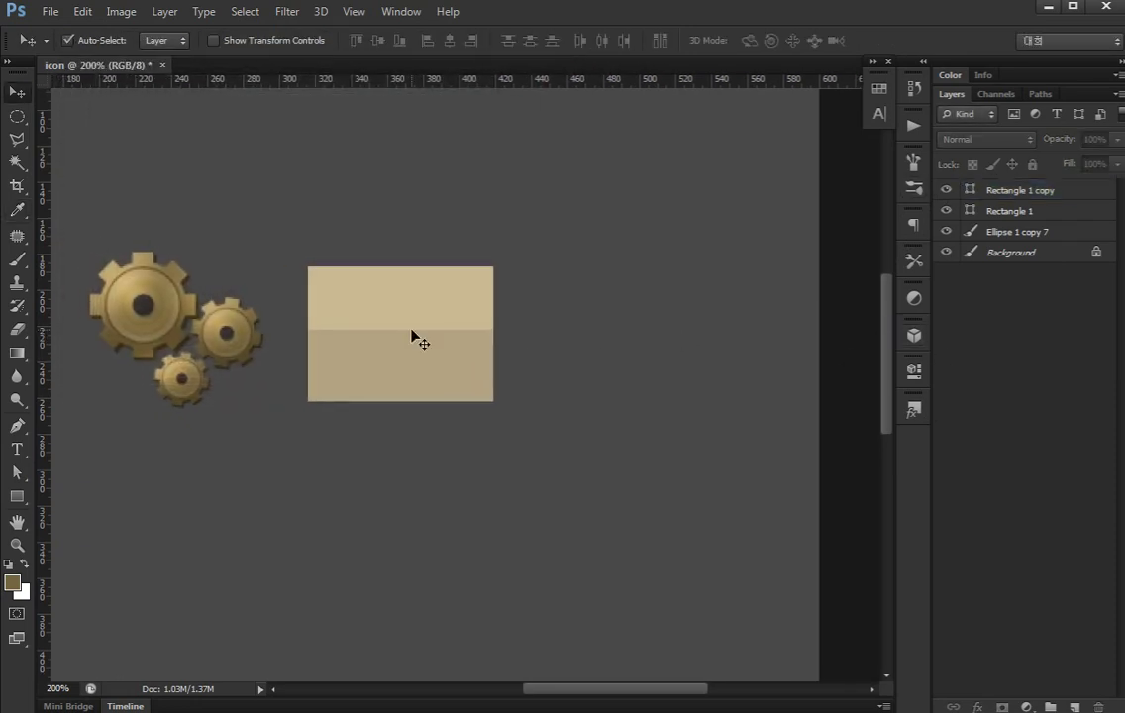
left_click(416, 346)
left_click(416, 315)
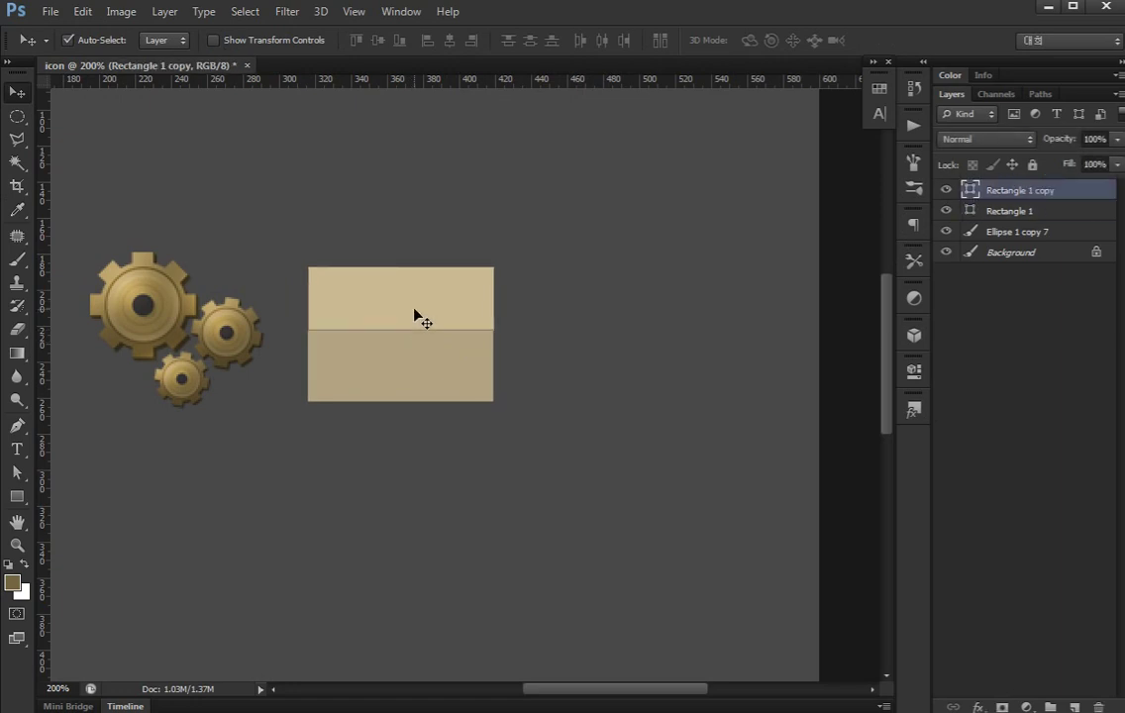
Duplicate the strip, rotate it 90° into a vertical bar, and align it right and bottom with the box
key("ctrl+j")
key("ctrl+t")
left_click_drag(533, 323, 453, 412)
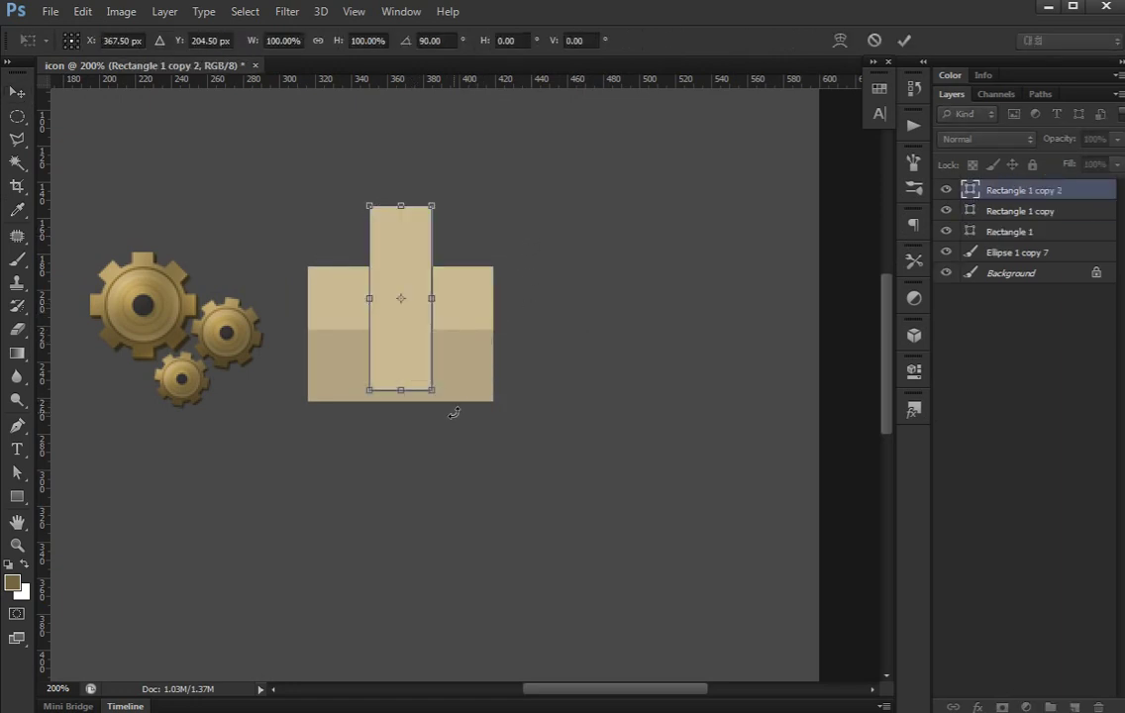
key("Return")
left_click(467, 413, "shift")
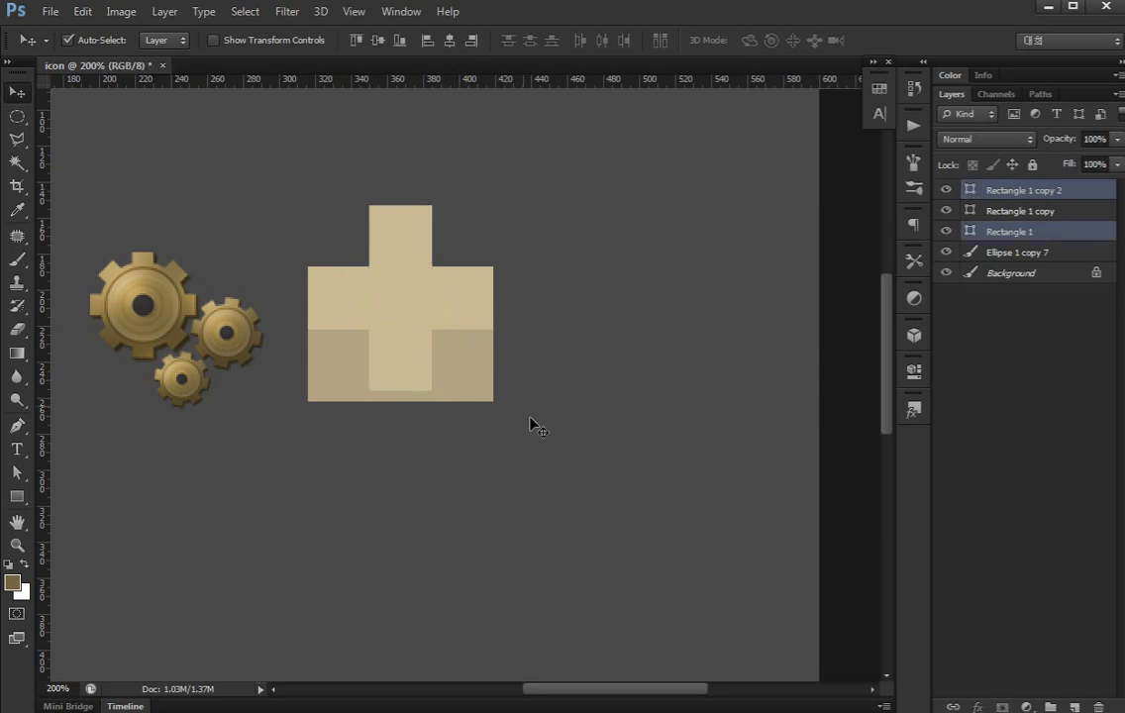
left_click(471, 40)
left_click(399, 39)
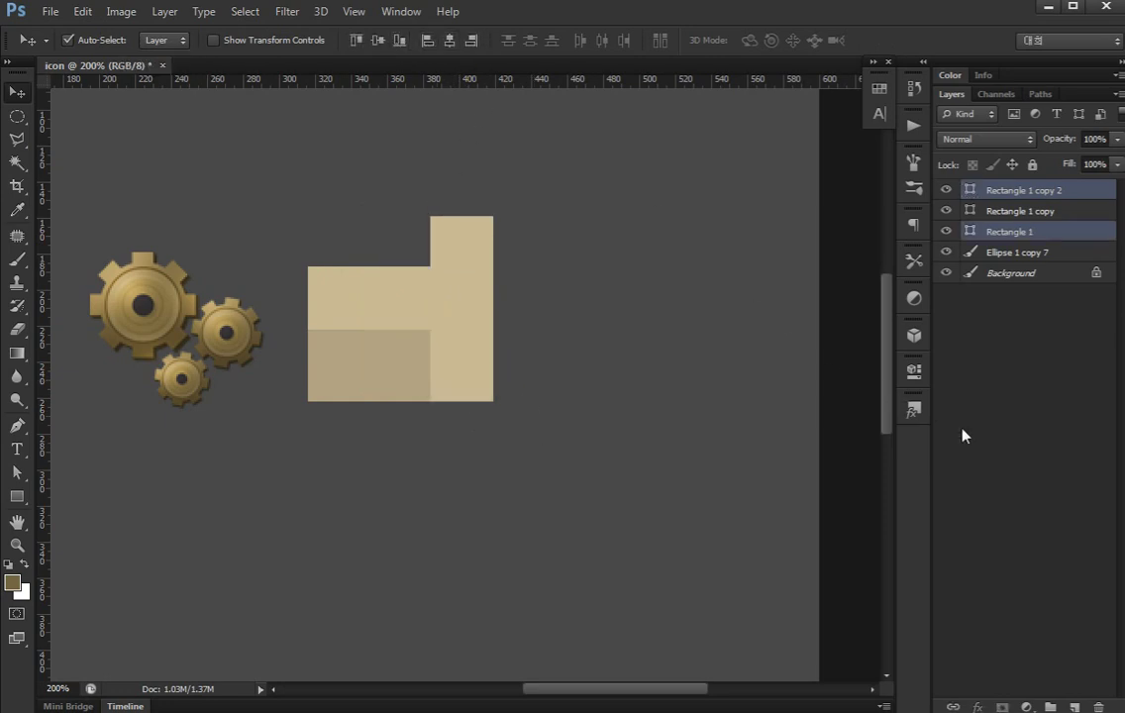
Lower the bar's top anchors to the box's top edge and stack the top strip above it
key("a")
left_click(474, 267)
left_click_drag(466, 243, 538, 209)
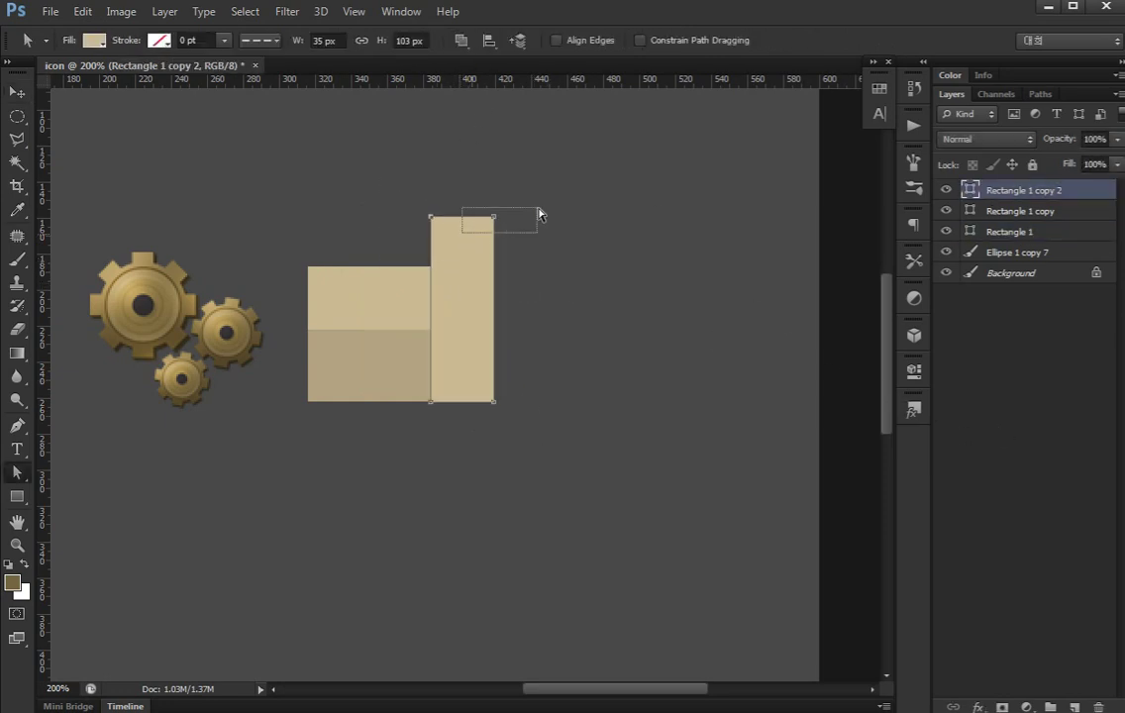
key("shift+Down")
key("shift+Down")
key("shift+Down")
key("v")
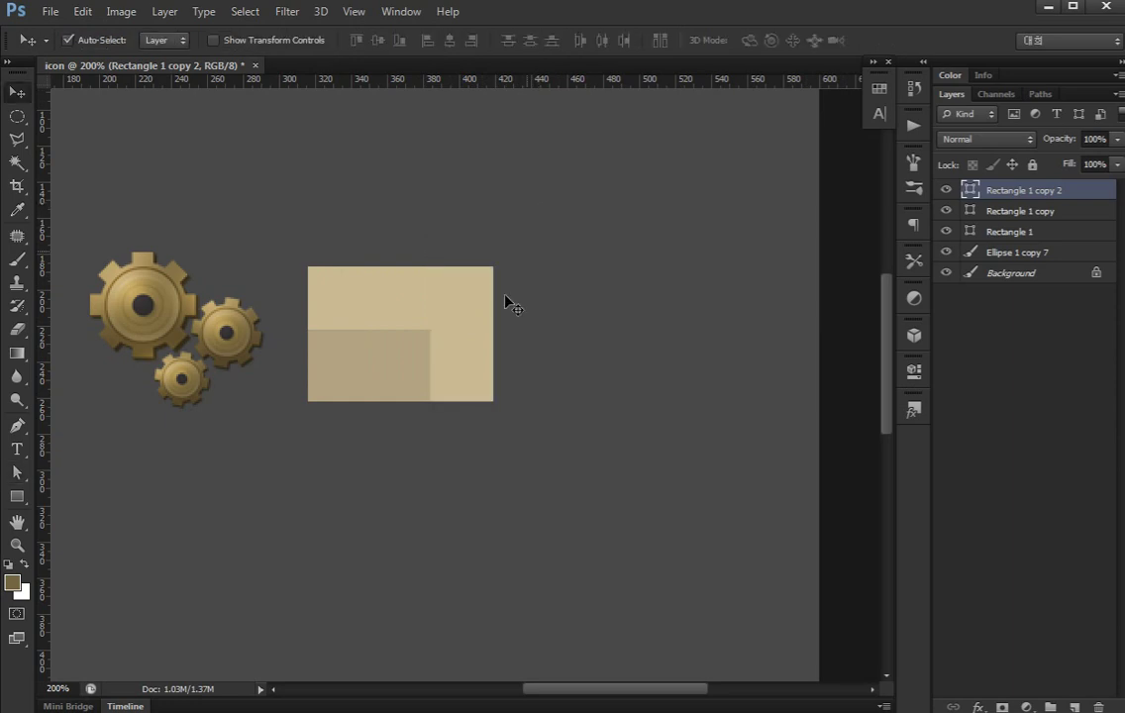
left_click(381, 322)
key("ctrl+bracketright")
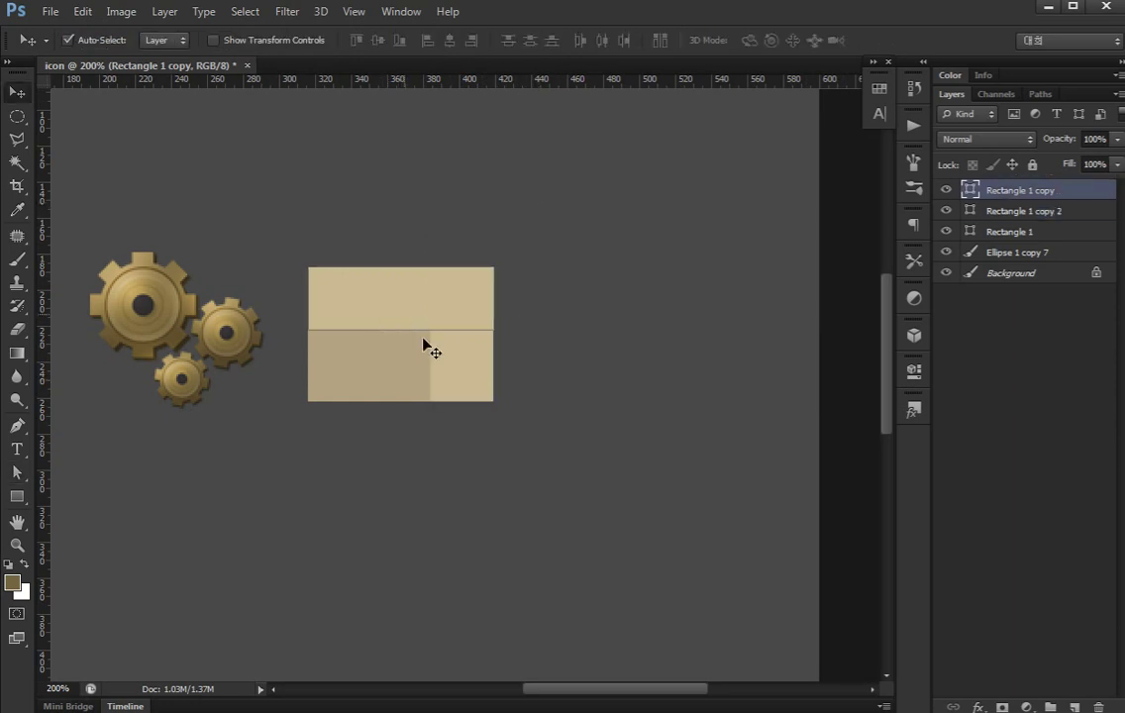
left_click(426, 343)
Recolour the right strip to a slightly darker tan sampled near the lower rectangle
double_click(970, 211)
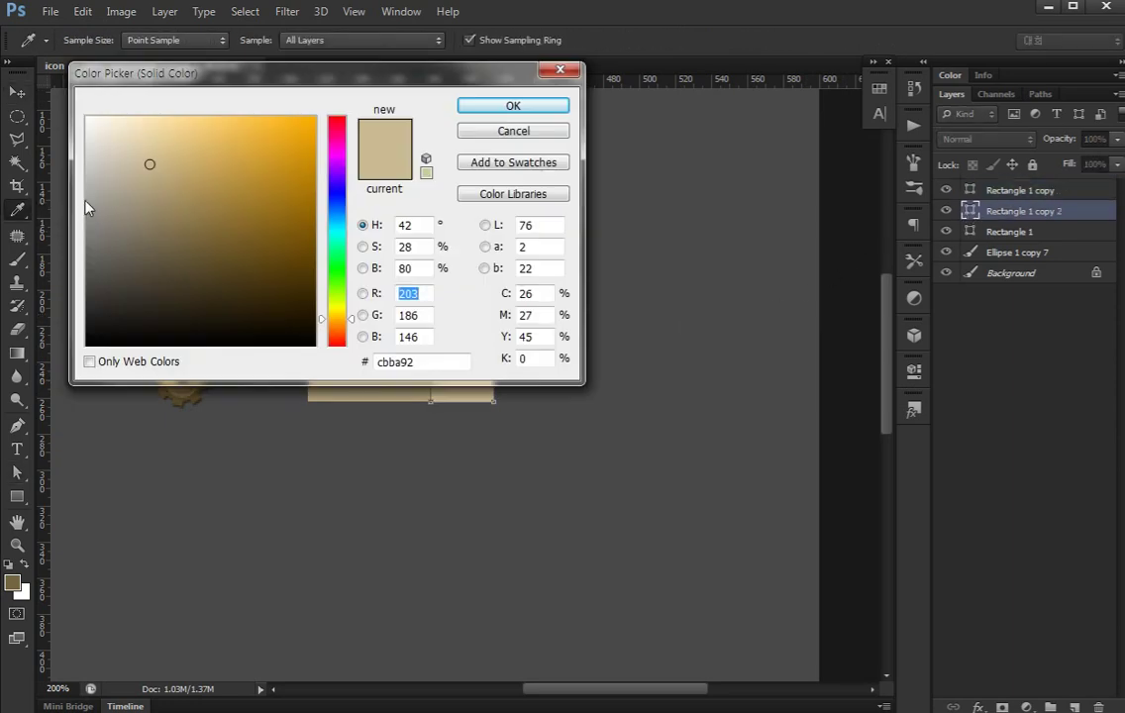
left_click(162, 174)
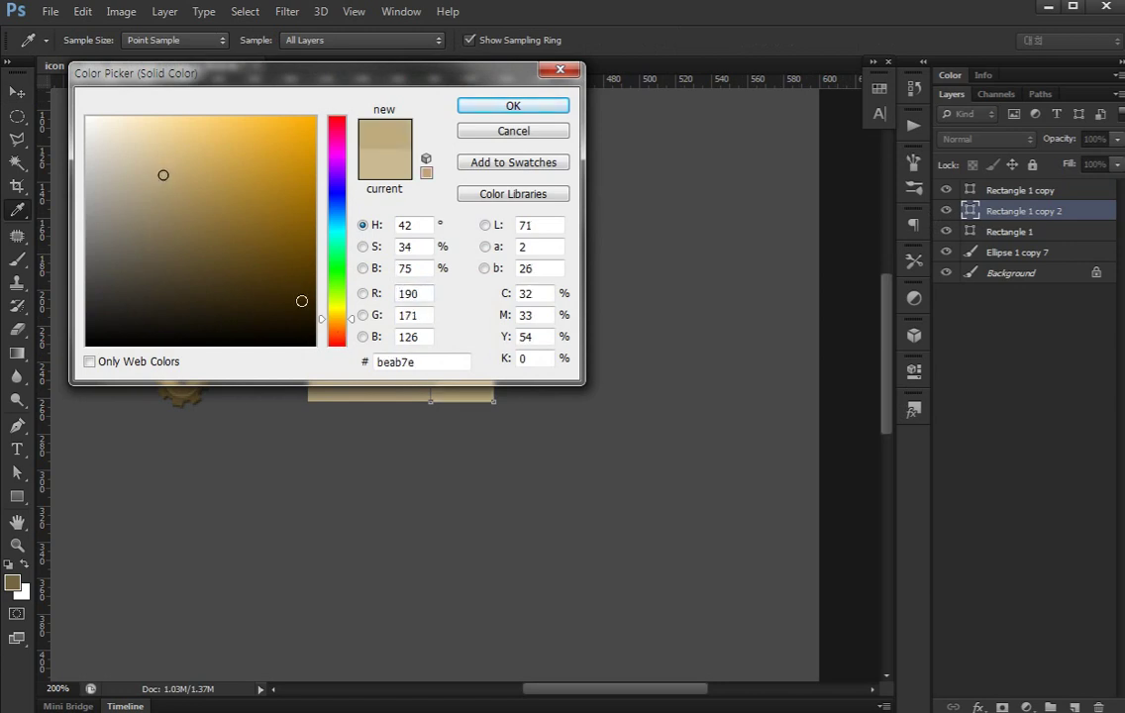
left_click(364, 477)
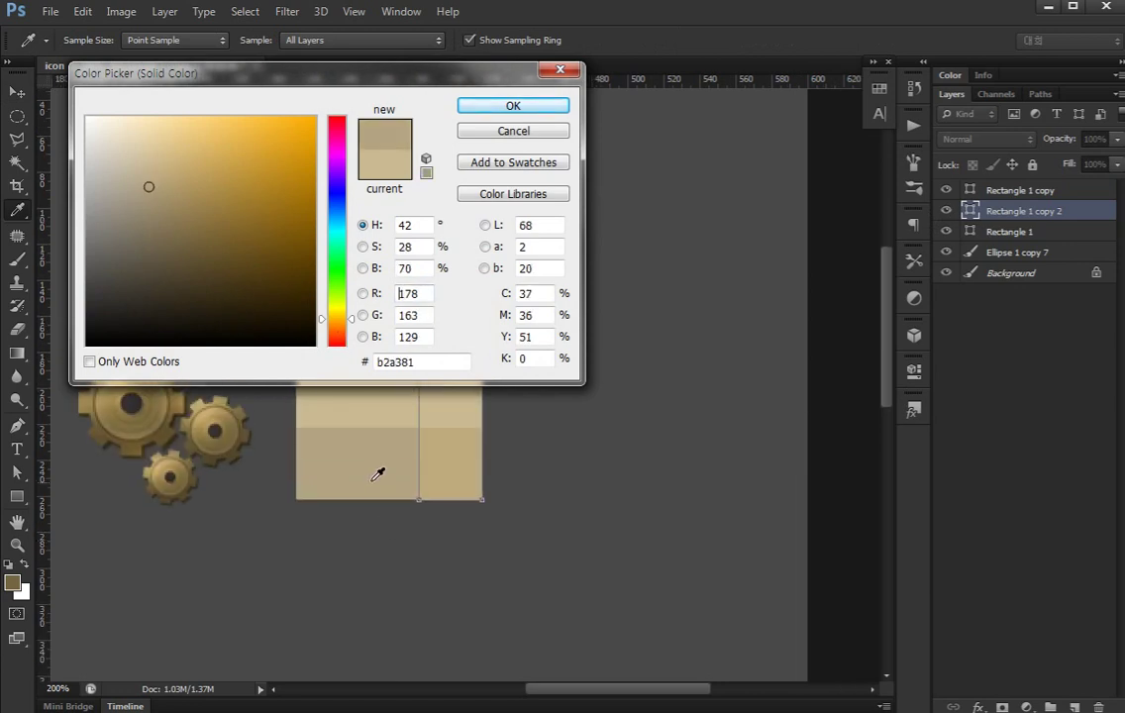
left_click(160, 193)
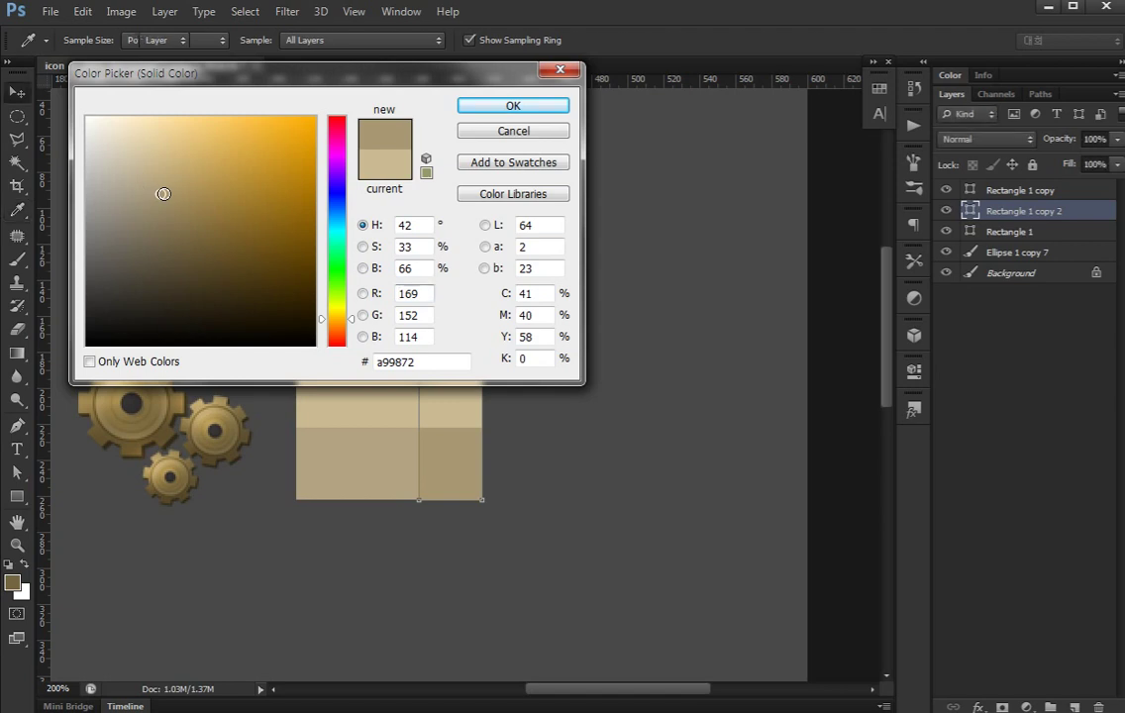
key("Return")
Duplicate the right strip and align the copy to the box's left edge
key("v")
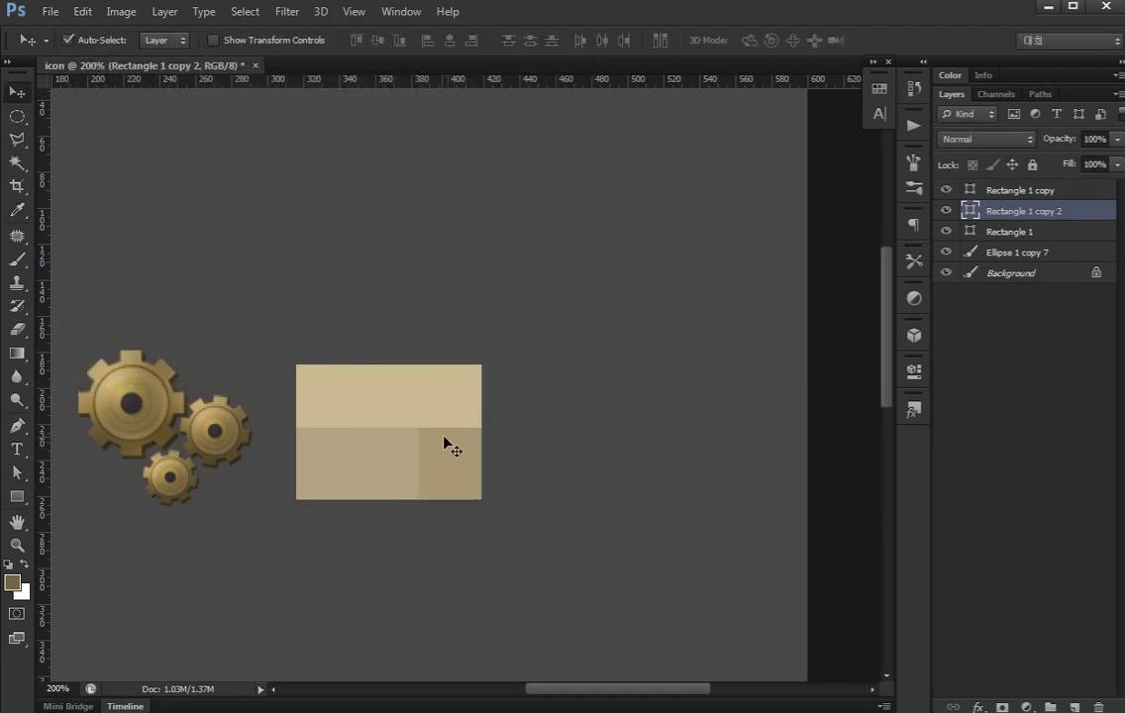
key("ctrl+j")
key("ctrl+t")
key("Return")
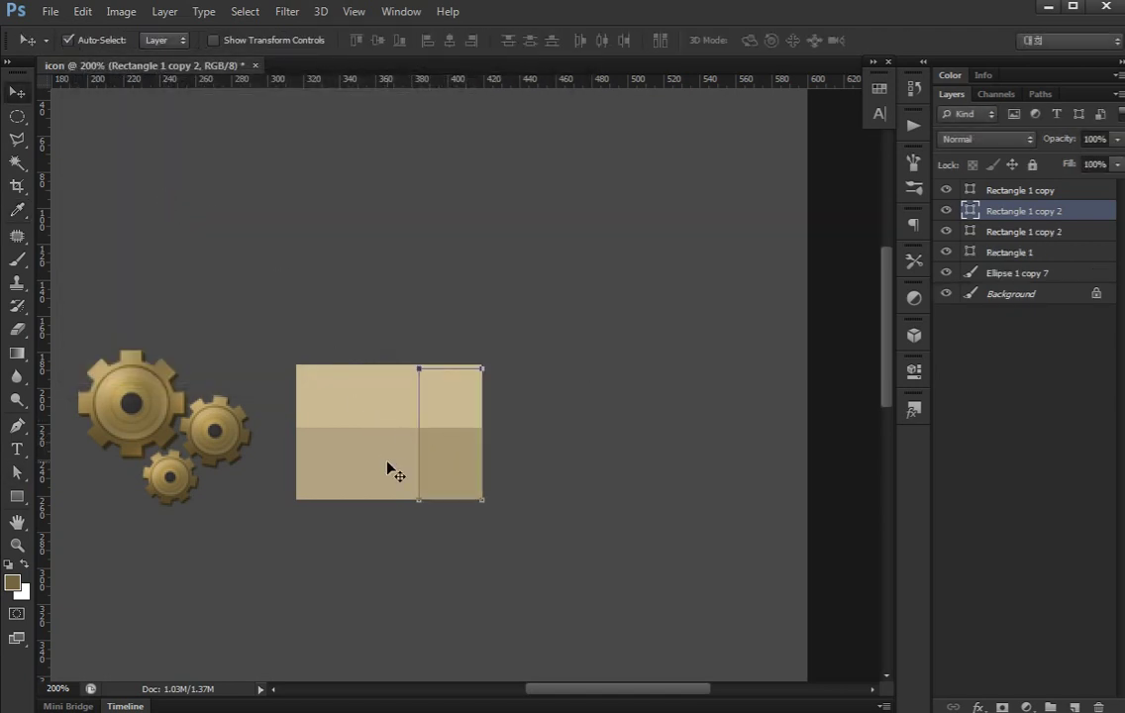
key("a")
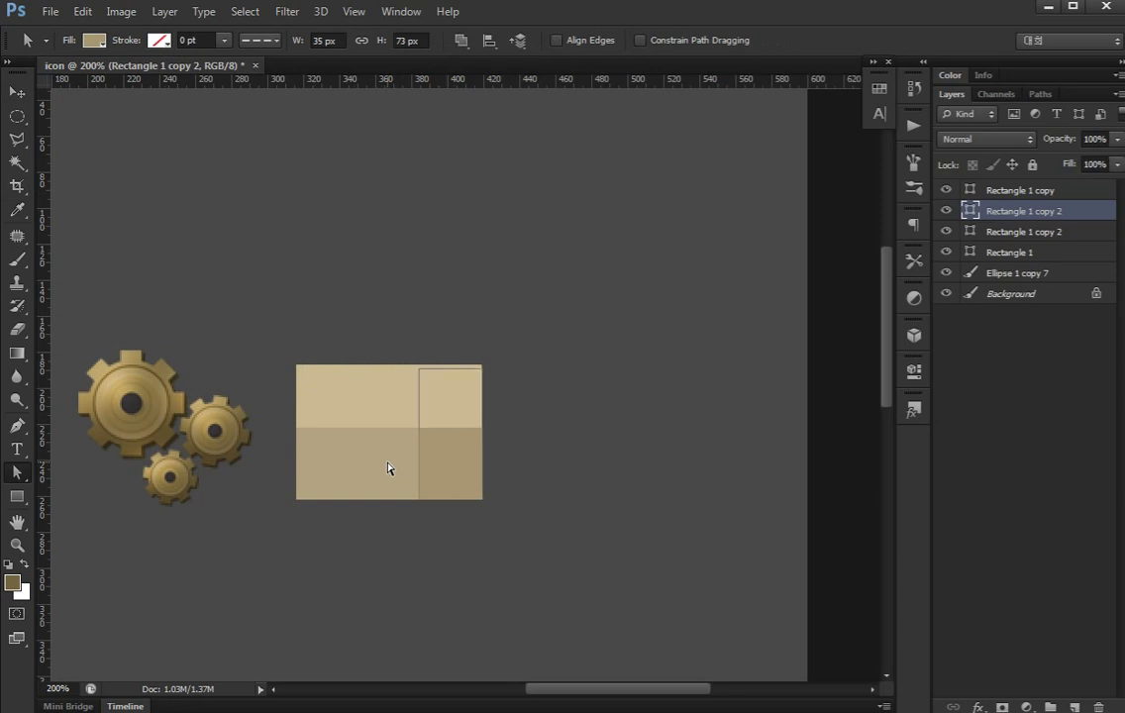
key("v")
left_click(373, 469, "shift")
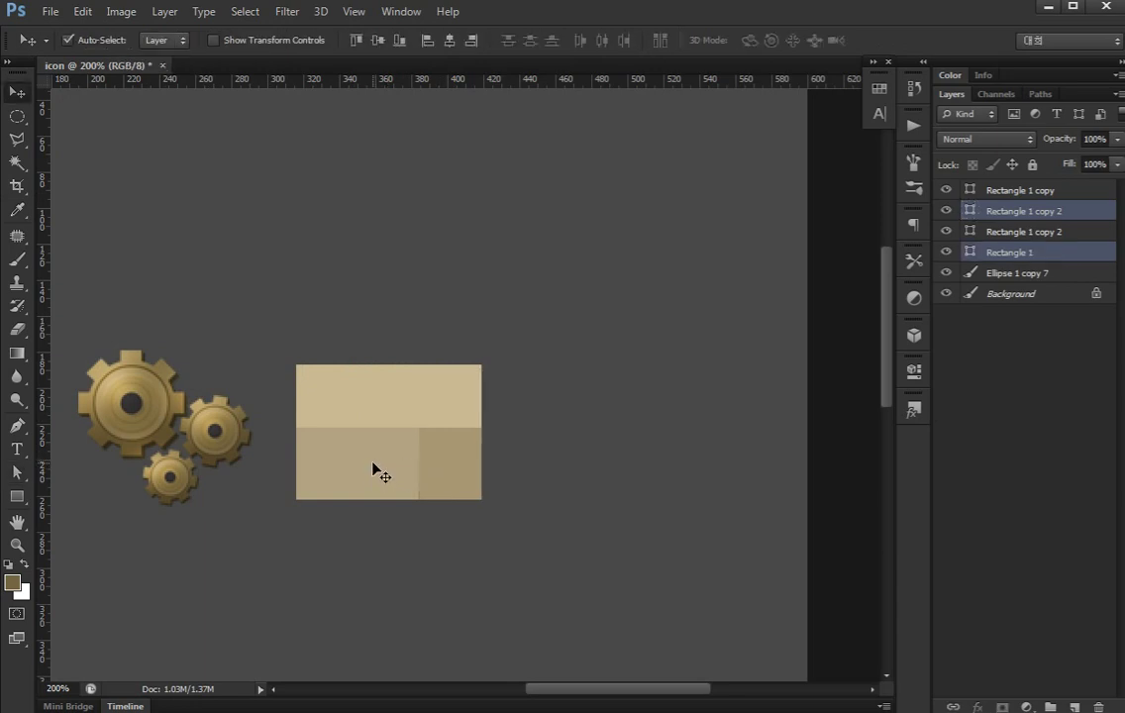
left_click(428, 39)
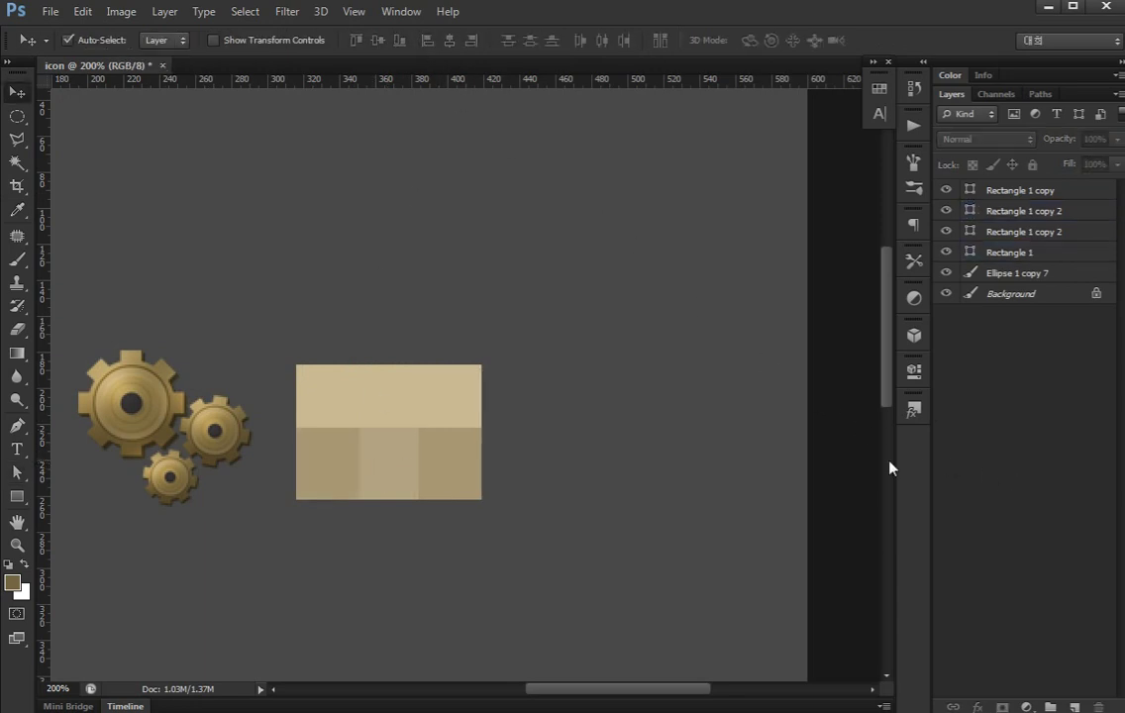
Duplicate the top strip and align the copy to the box's bottom edge
left_click(403, 427)
key("ctrl+j")
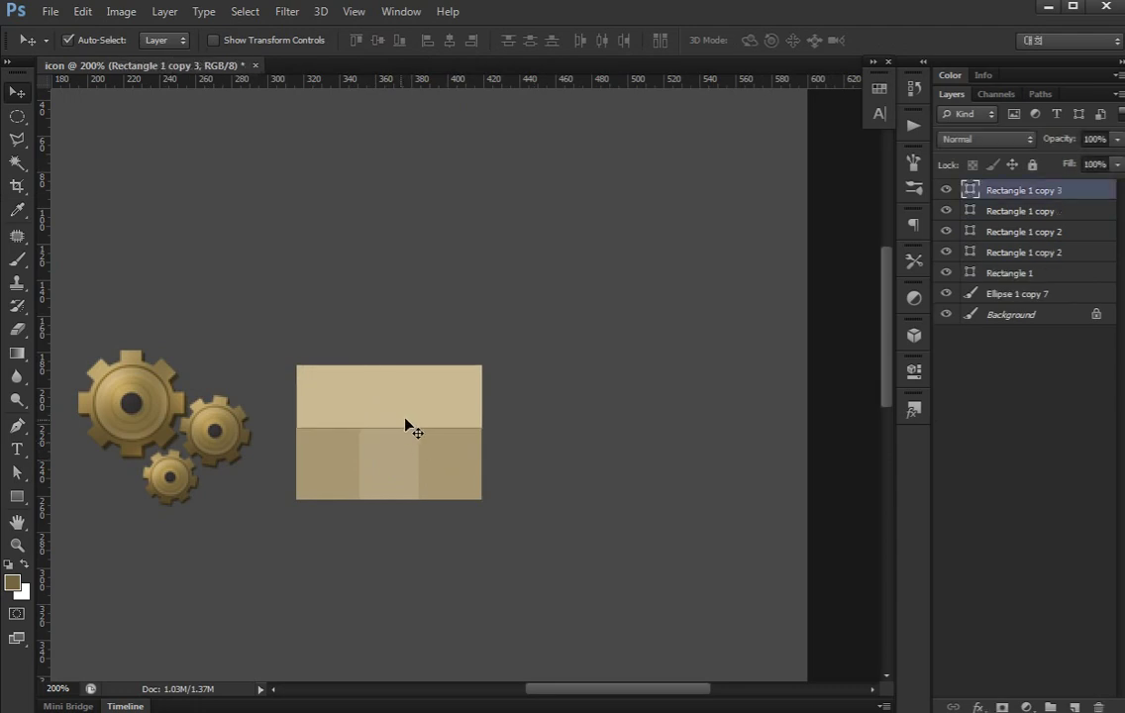
key("ctrl+t")
key("Return")
left_click(406, 432, "shift")
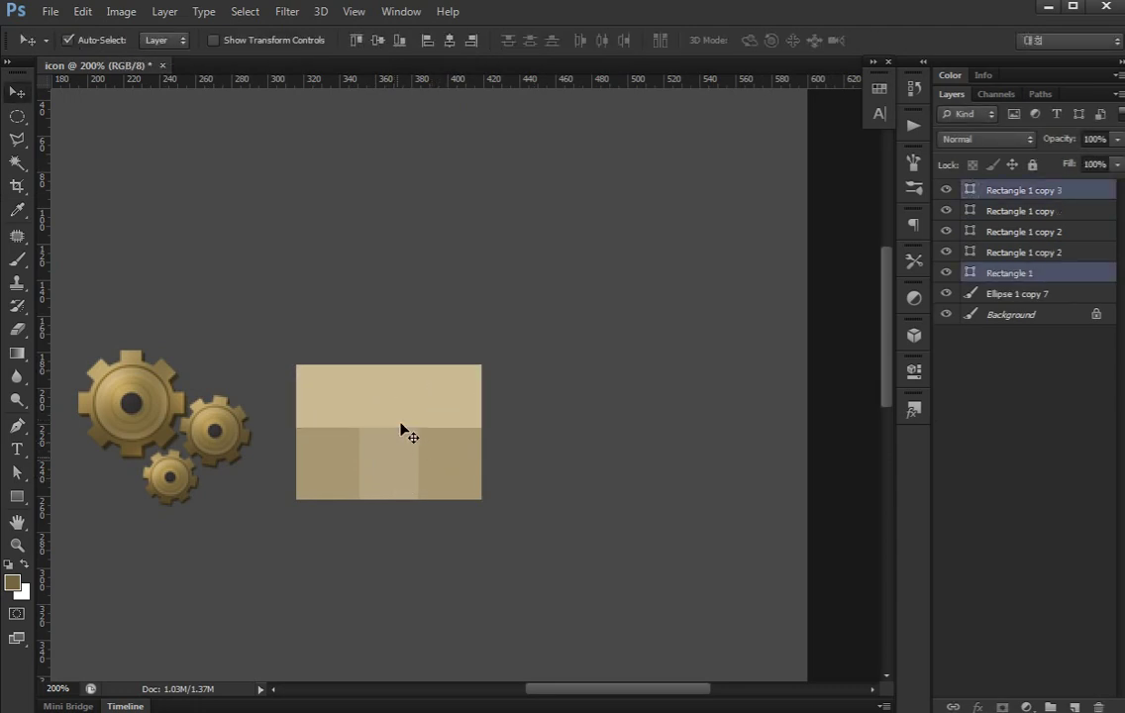
left_click(398, 41)
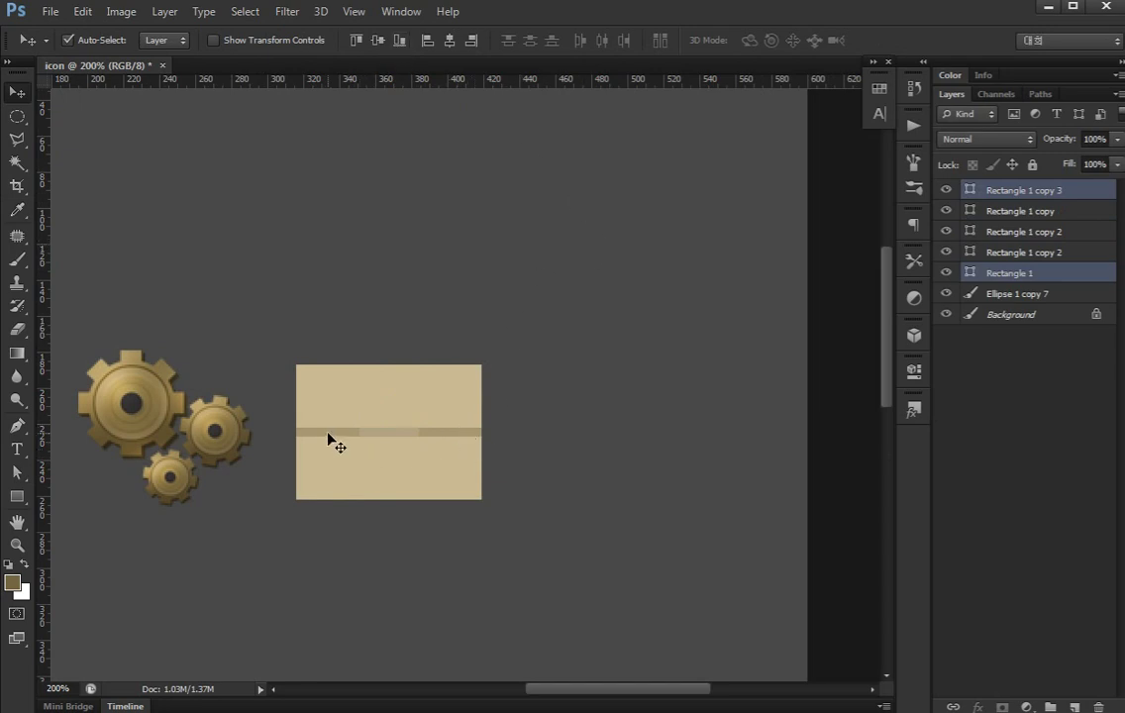
Pull the lower piece's top corners to the centre to form the bottom triangle
key("a")
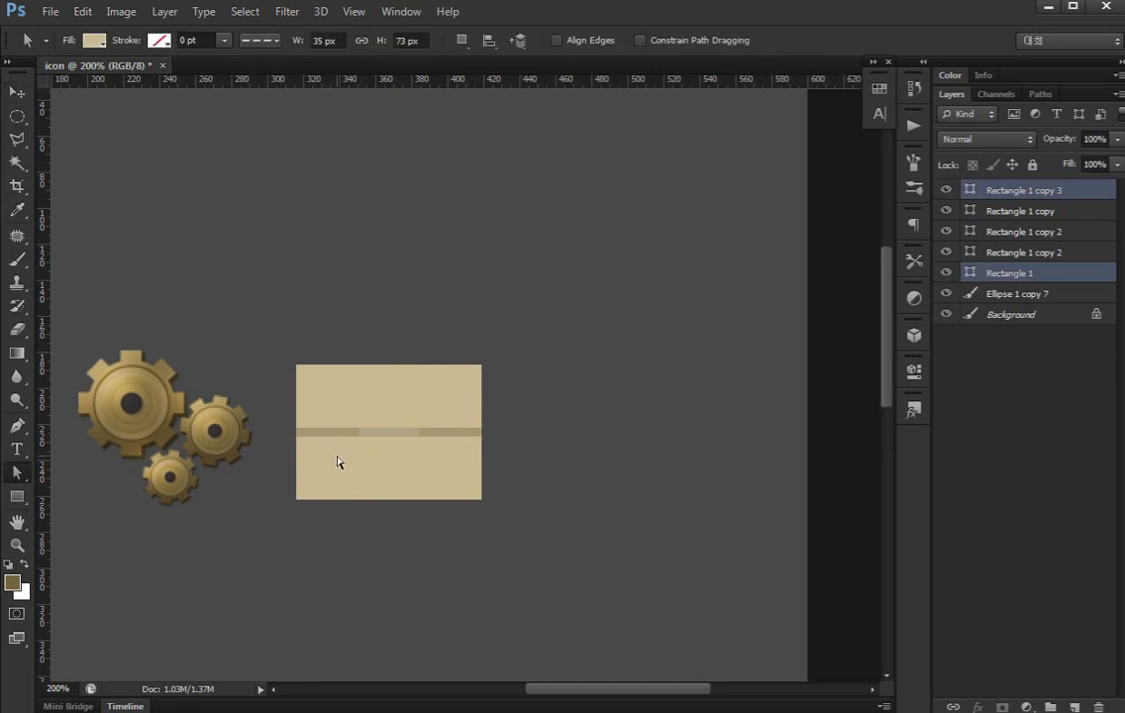
key("v")
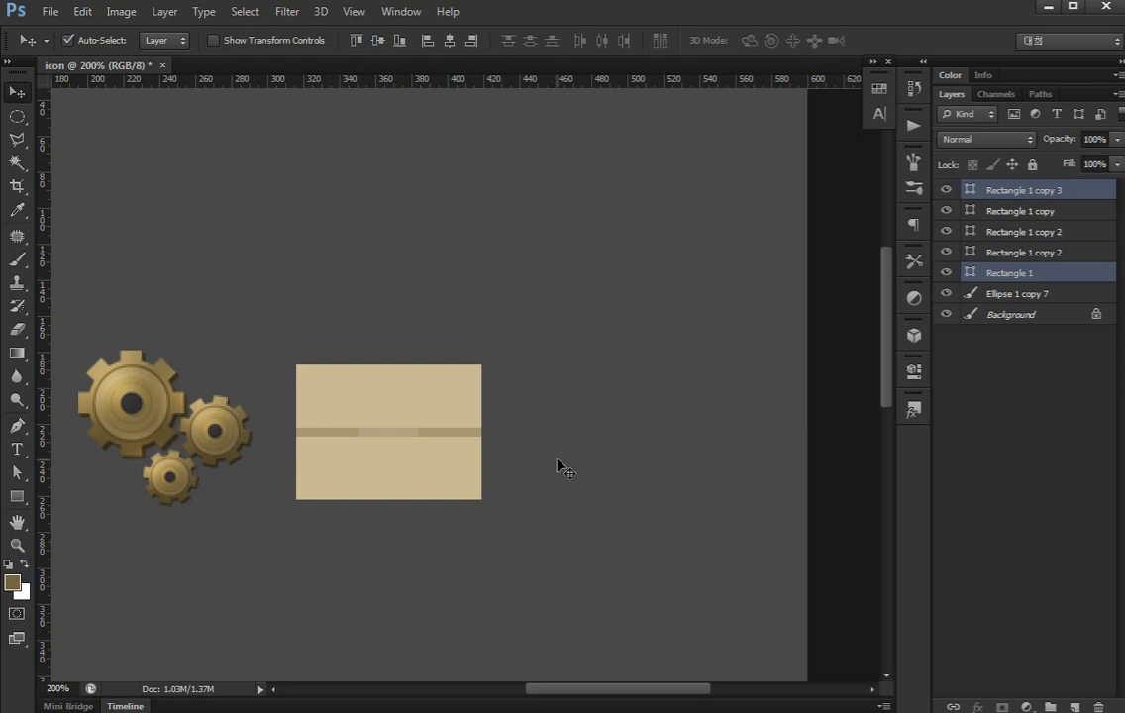
key("a")
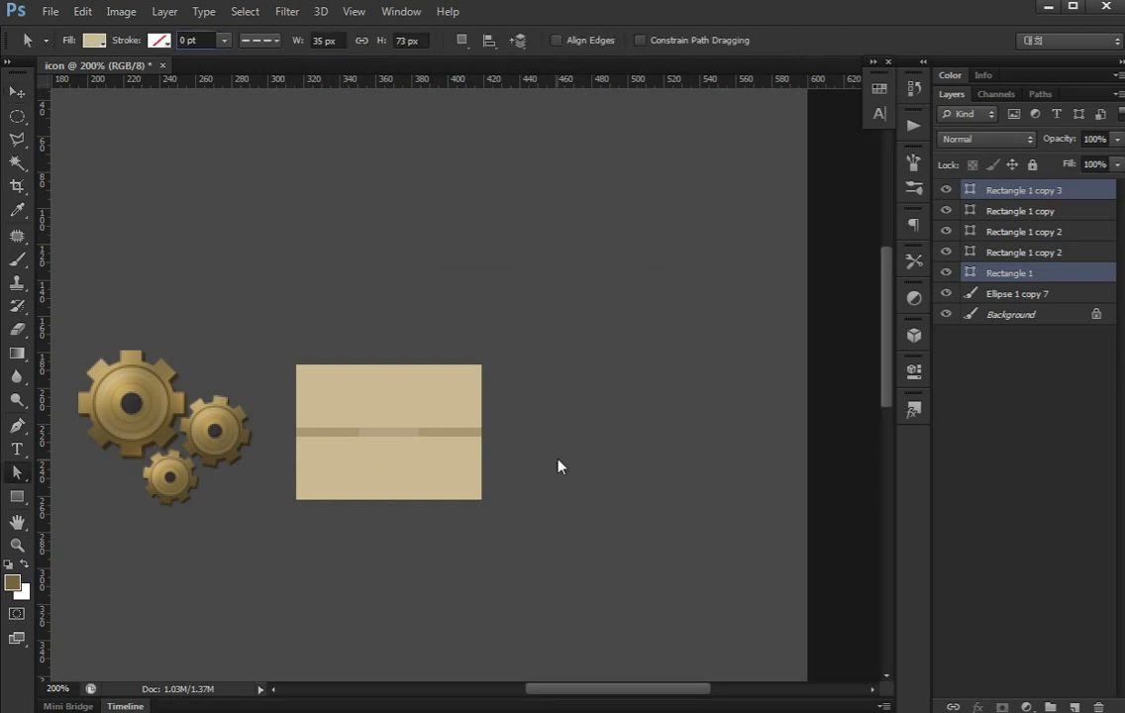
left_click(558, 465)
key("Return")
key("Return")
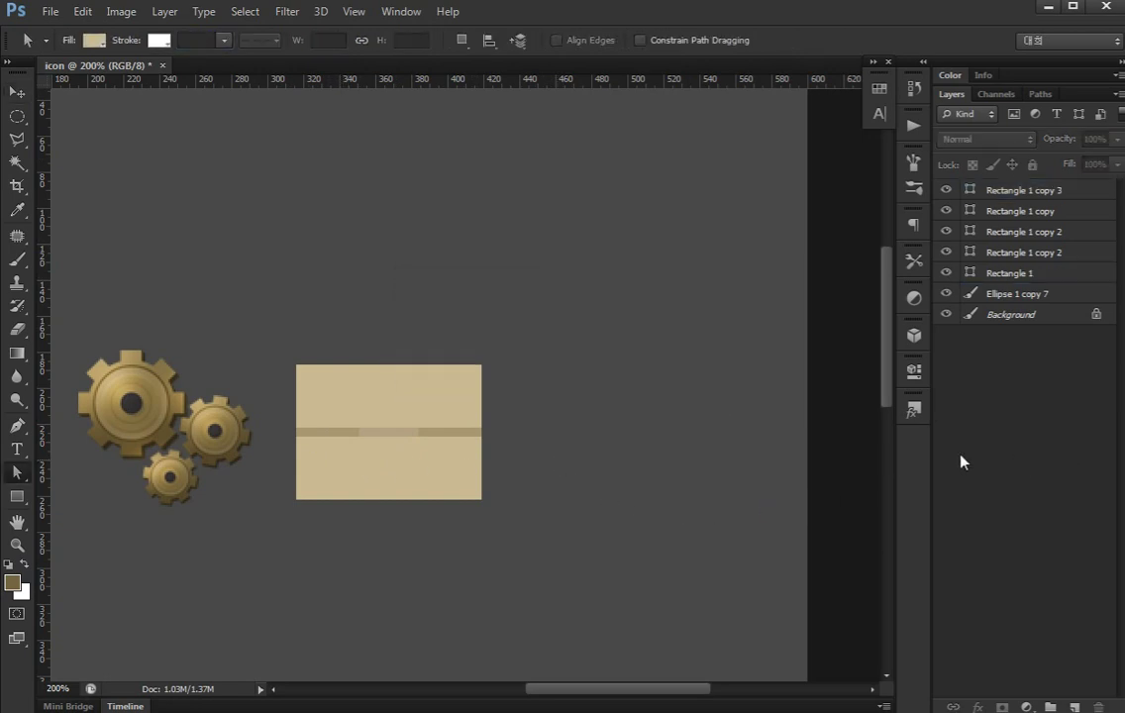
left_click(420, 455)
left_click_drag(356, 459, 269, 419)
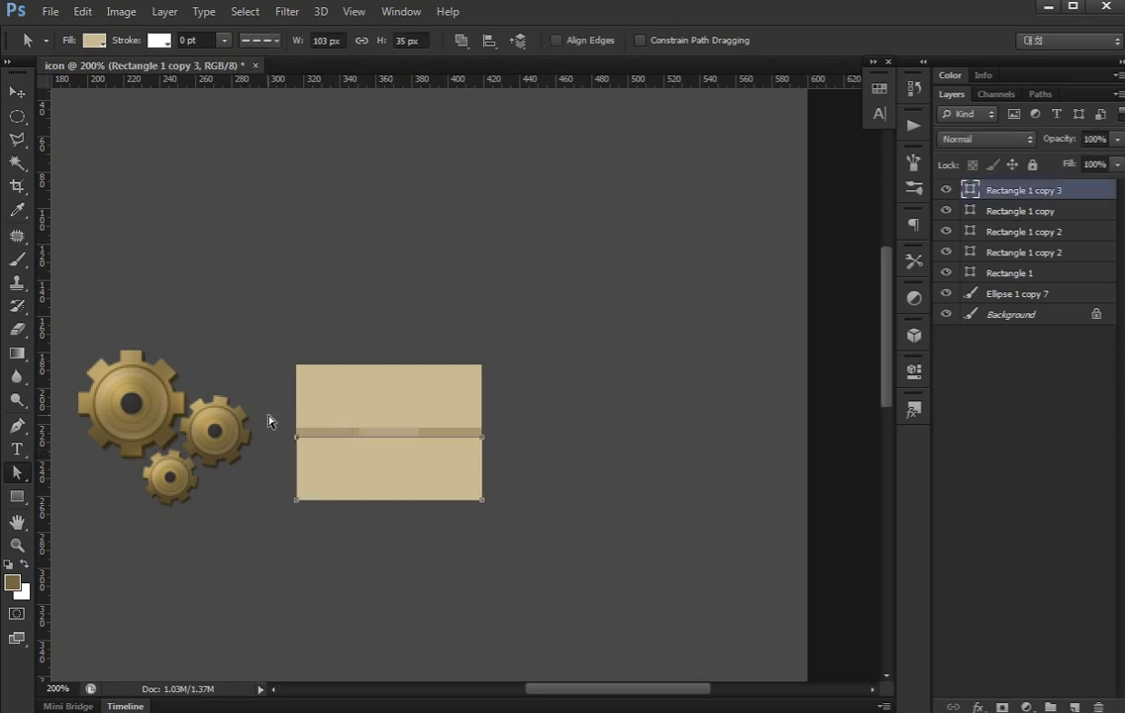
key("Right")
key("Right")
key("Right")
key("Right")
key("Right")
key("Right")
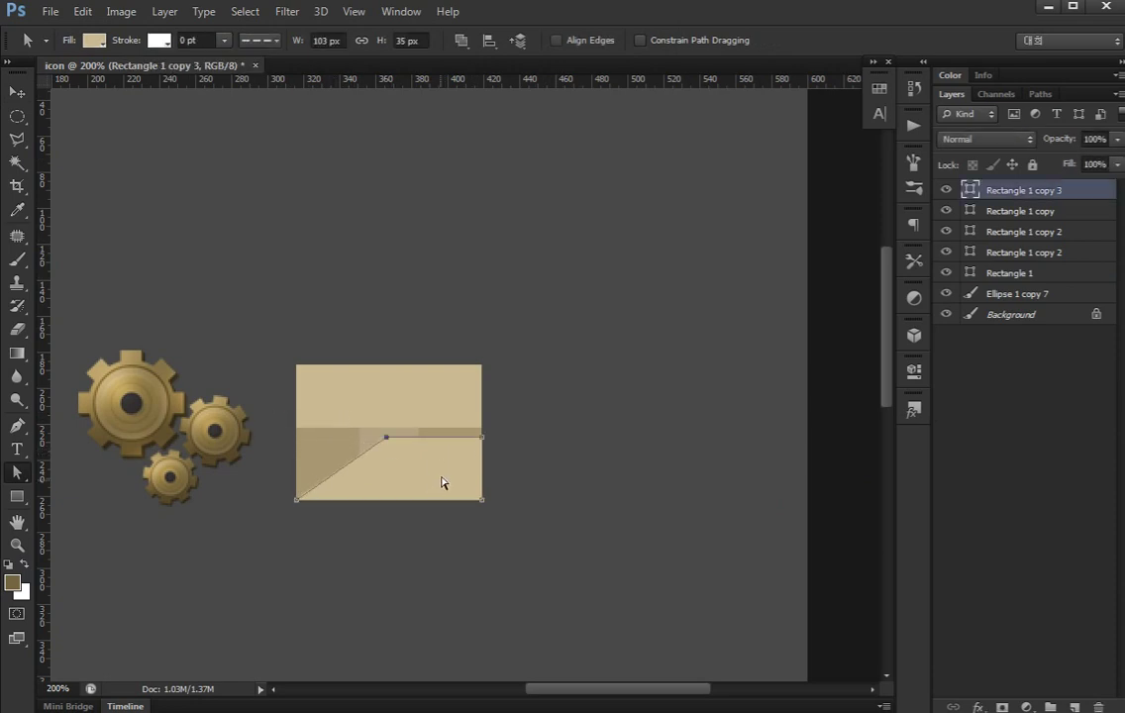
left_click_drag(476, 466, 561, 424)
key("Left")
key("Left")
key("Left")
key("Left")
key("Left")
key("Left")
key("Left")
key("Left")
key("Left")
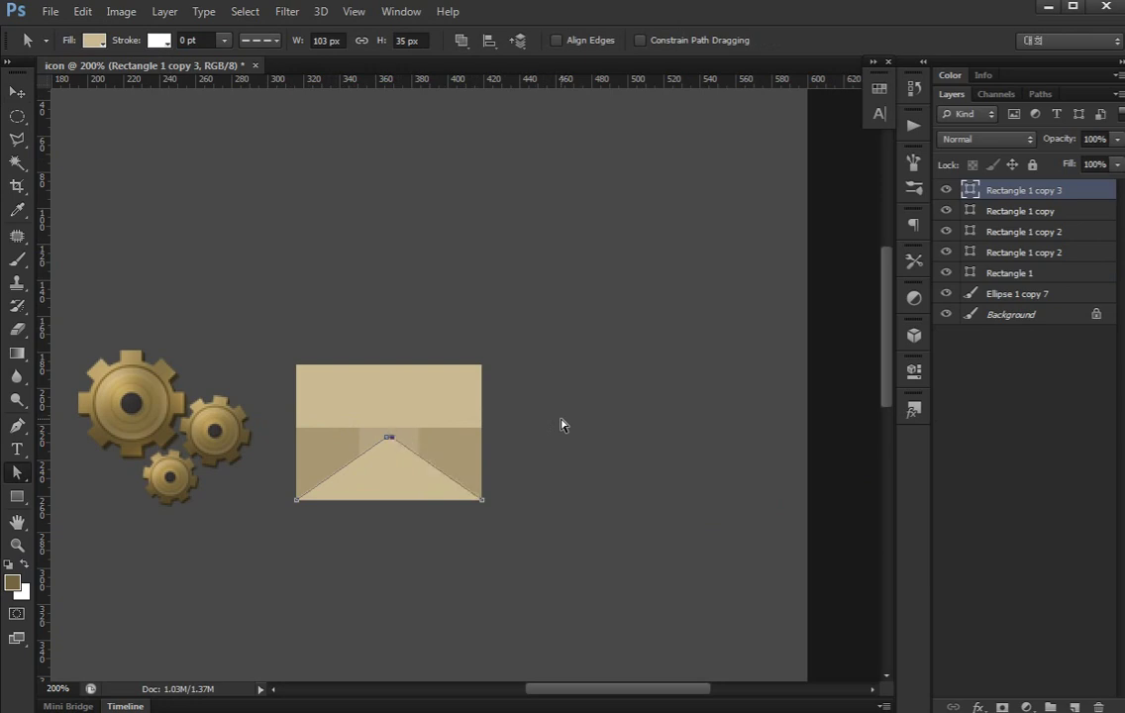
key("Return")
Pull the upper piece's bottom corners inward to make the V-shaped top flap
left_click(318, 417)
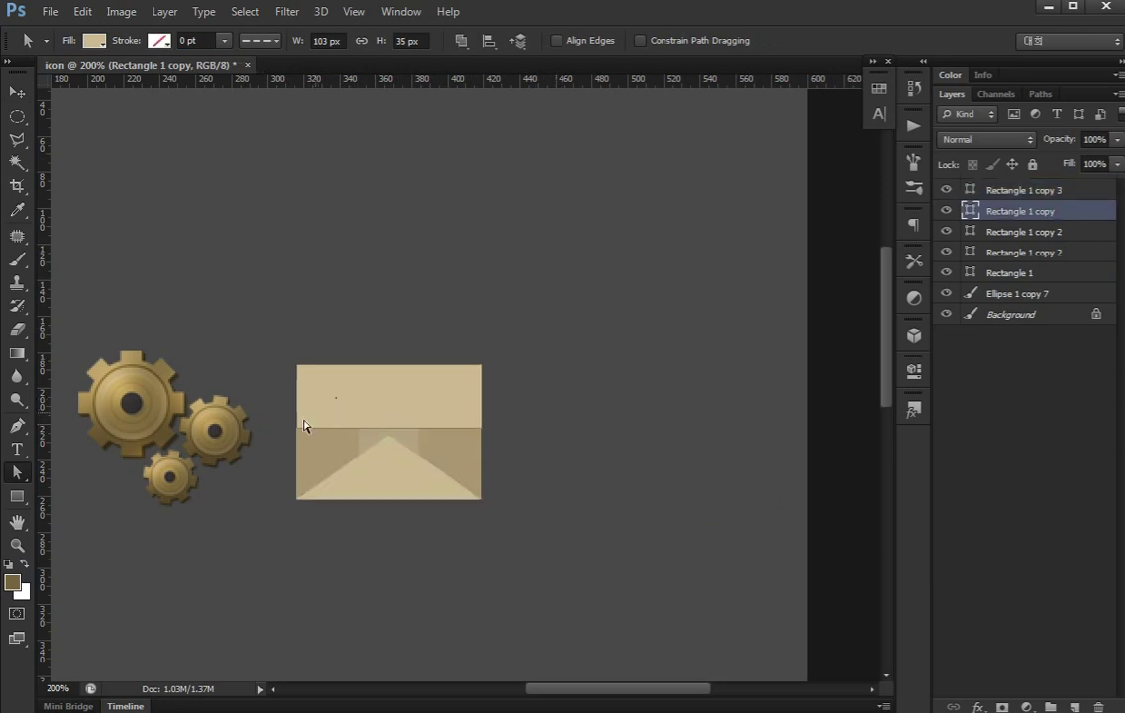
mouse_move(409, 399)
left_mouse_down()
mouse_move(502, 436)
mouse_move(245, 457)
left_mouse_up()
key("Right")
key("Right")
key("Right")
key("Right")
key("Right")
key("Right")
key("Right")
key("Right")
key("Right")
key("Right")
key("Right")
key("Right")
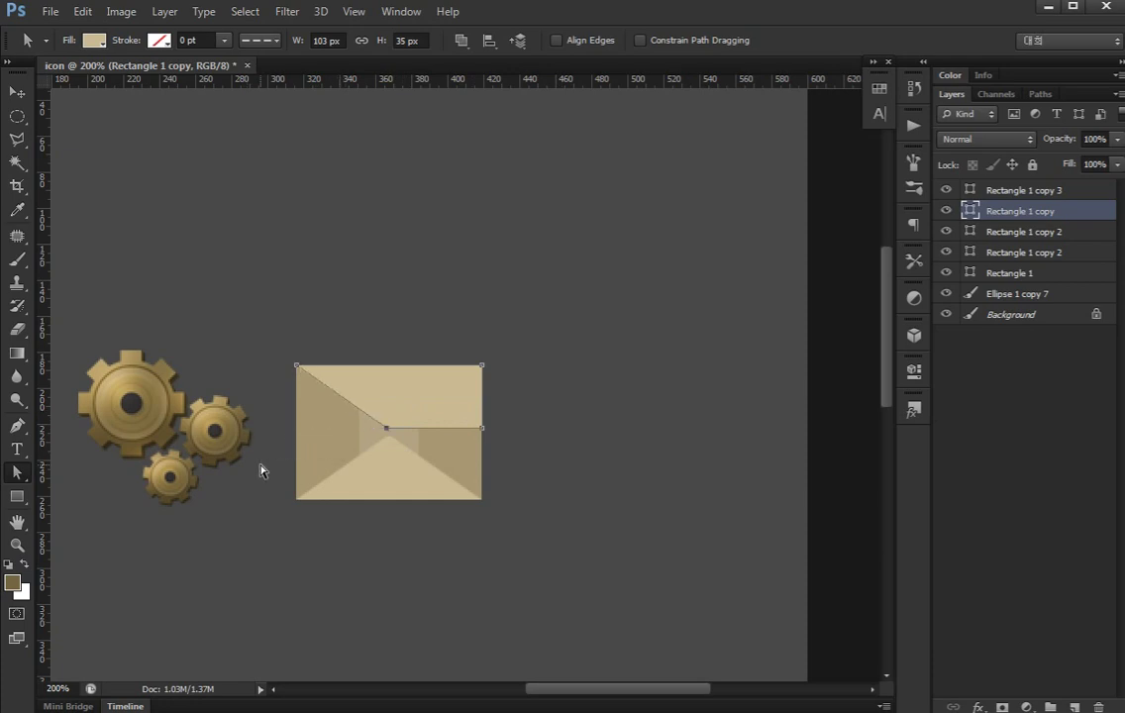
left_click(482, 428)
key("Left")
key("Left")
key("Left")
key("Left")
key("Left")
key("Left")
key("Left")
key("Left")
key("Left")
Move the left strip's inner points toward the middle to form the left flap
key("v")
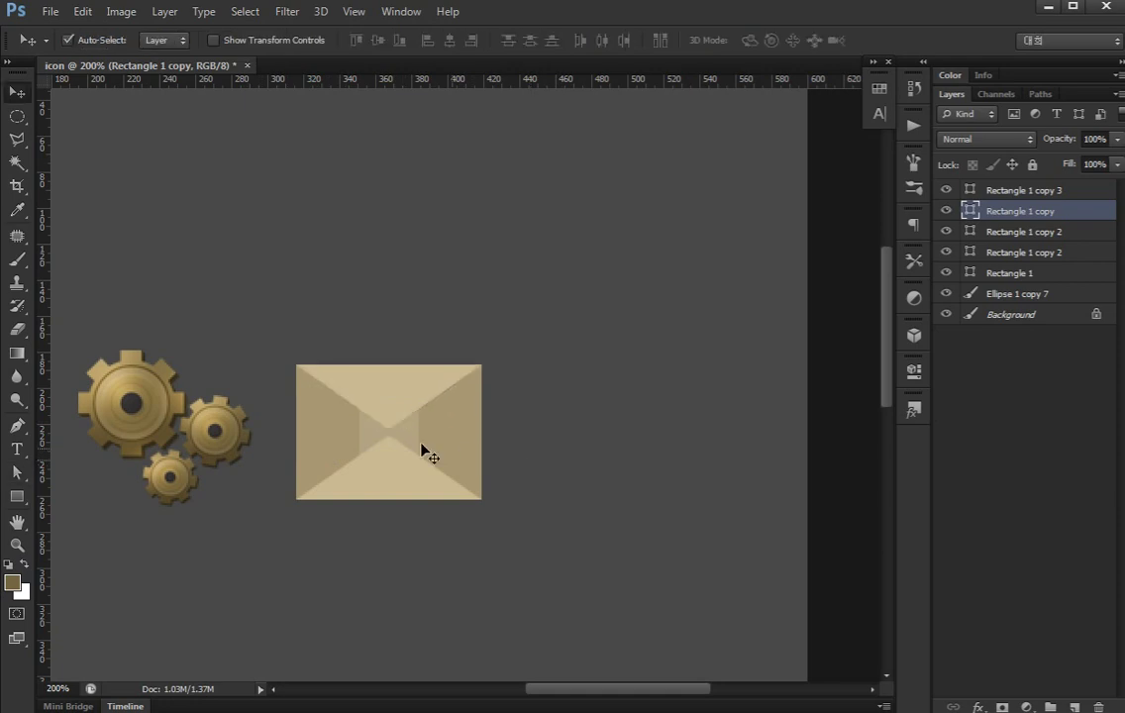
left_click(348, 436)
key("a")
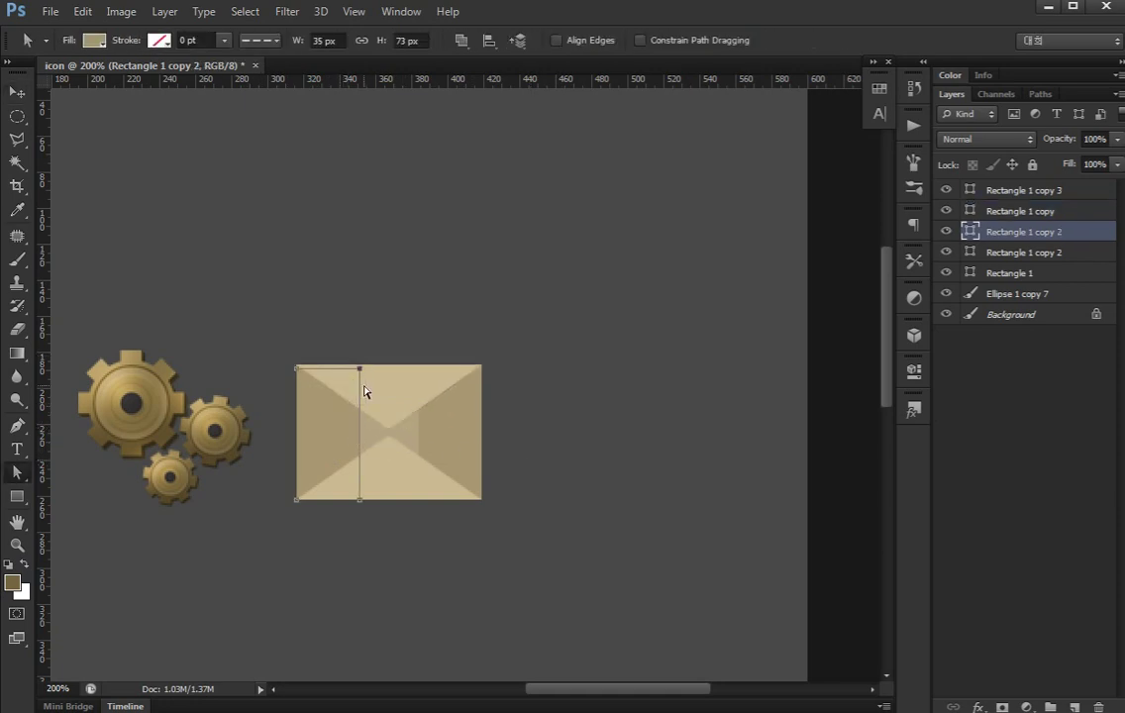
key("Down")
key("Down")
key("Down")
key("Down")
key("Down")
key("Down")
key("Down")
key("Down")
key("Down")
left_click_drag(318, 450, 386, 529)
key("Up")
key("Up")
key("Up")
left_click(387, 529)
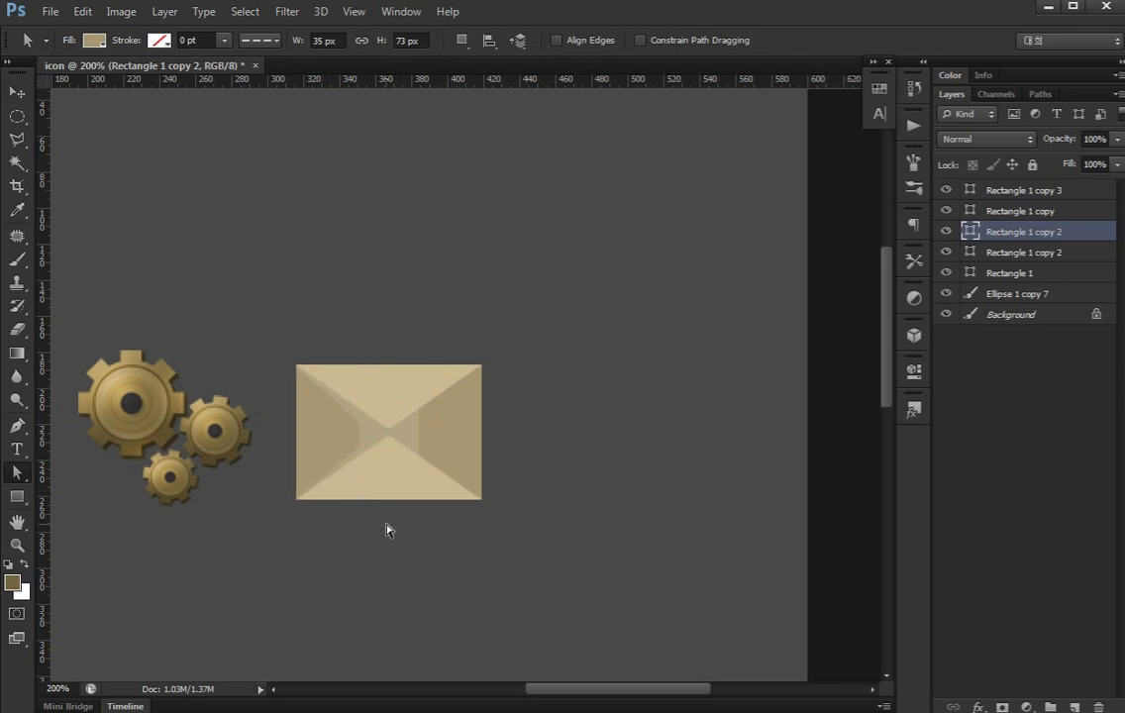
Move the right strip's inner top and bottom points together to form the right flap
left_click(464, 430)
left_click_drag(384, 349, 436, 456)
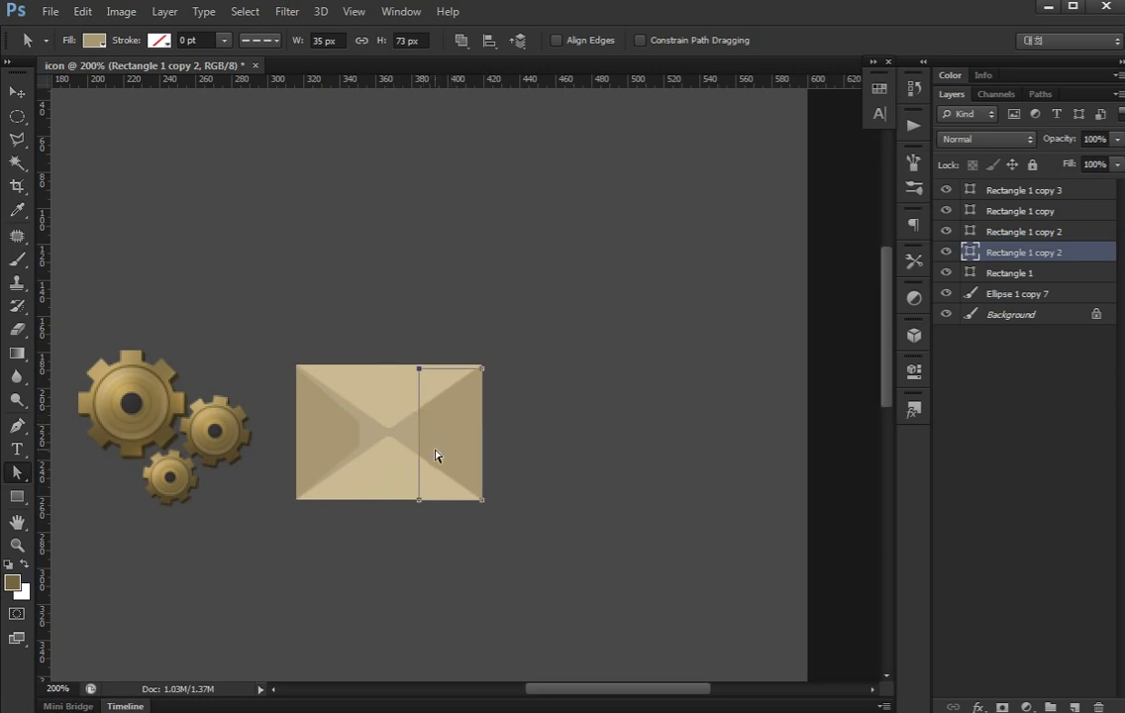
key("Down")
key("Down")
key("Down")
key("Down")
key("Down")
key("Down")
left_click_drag(349, 547, 436, 457)
key("Up")
key("Up")
key("Up")
key("Return")
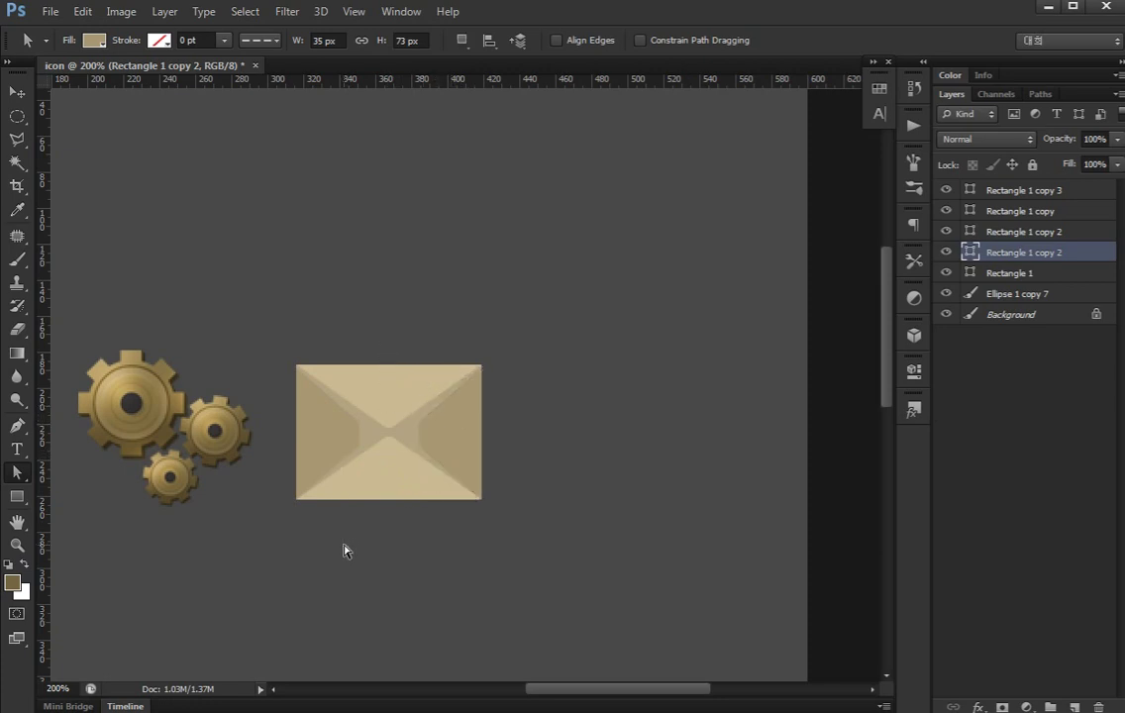
Push both side flaps' tips toward the envelope centre so they meet
left_click(337, 442)
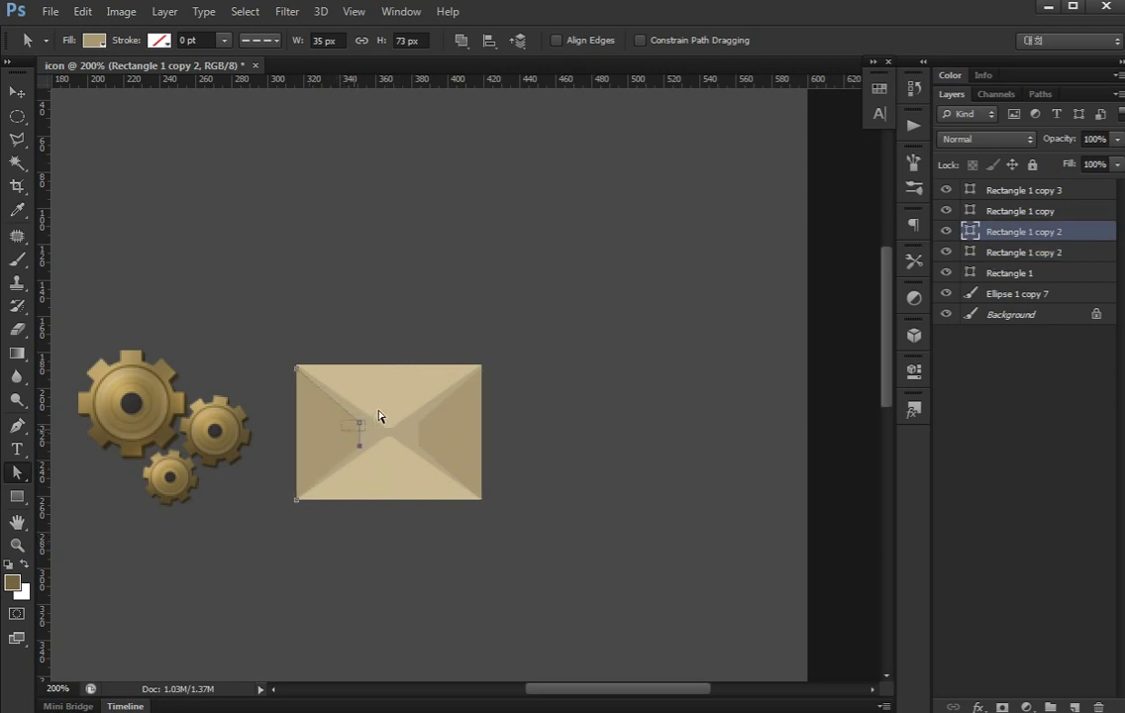
left_click_drag(378, 415, 346, 432)
key("shift+Right")
key("shift+Right")
key("Left")
key("Left")
key("Left")
left_click(447, 430)
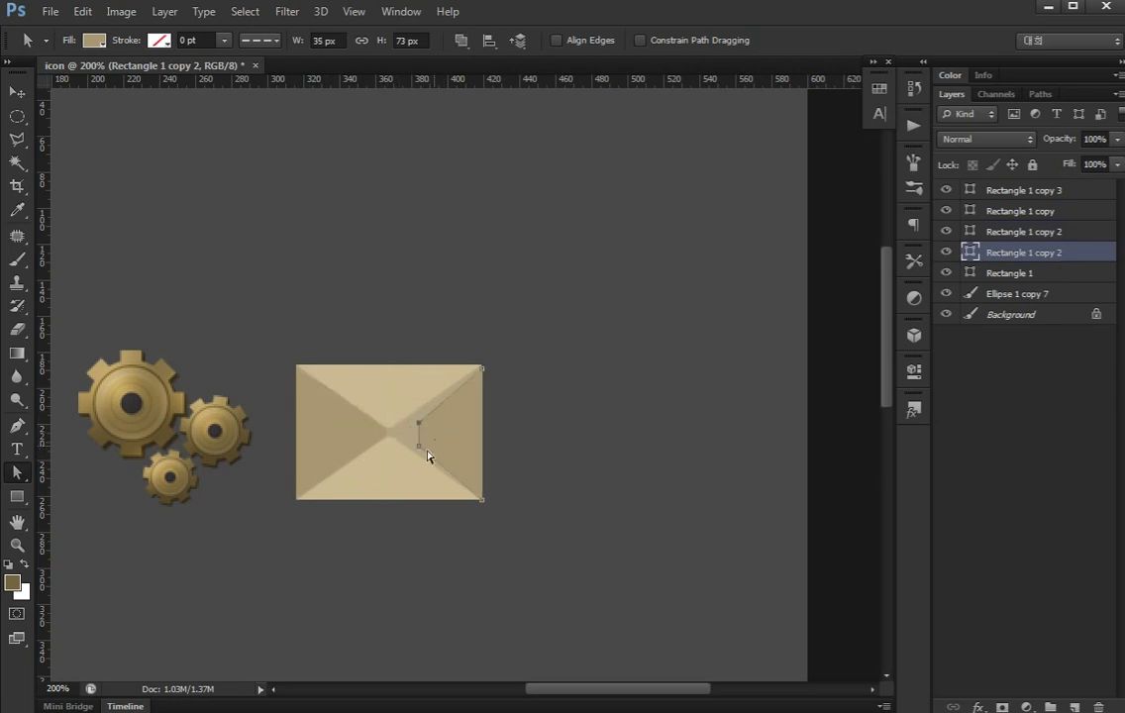
key("Left")
key("Left")
key("Left")
key("Left")
key("Left")
key("Left")
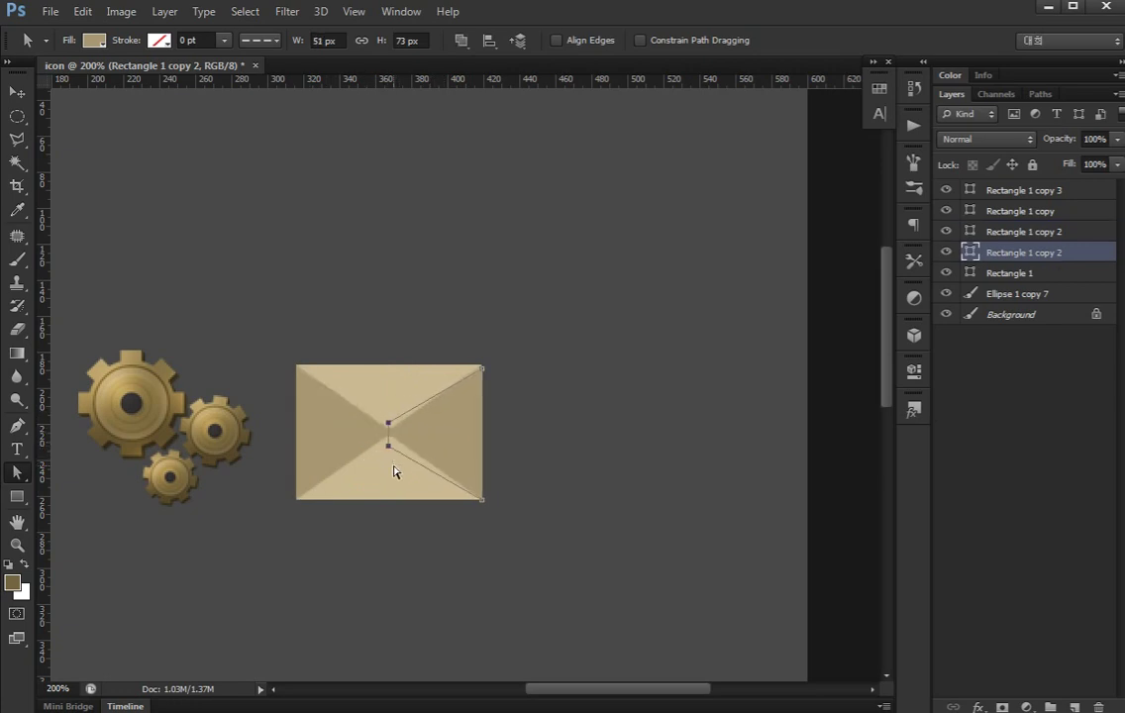
key("Left")
key("Return")
Fill the bottom flap with the darker beige #9e8d66
key("v")
left_click(393, 471)
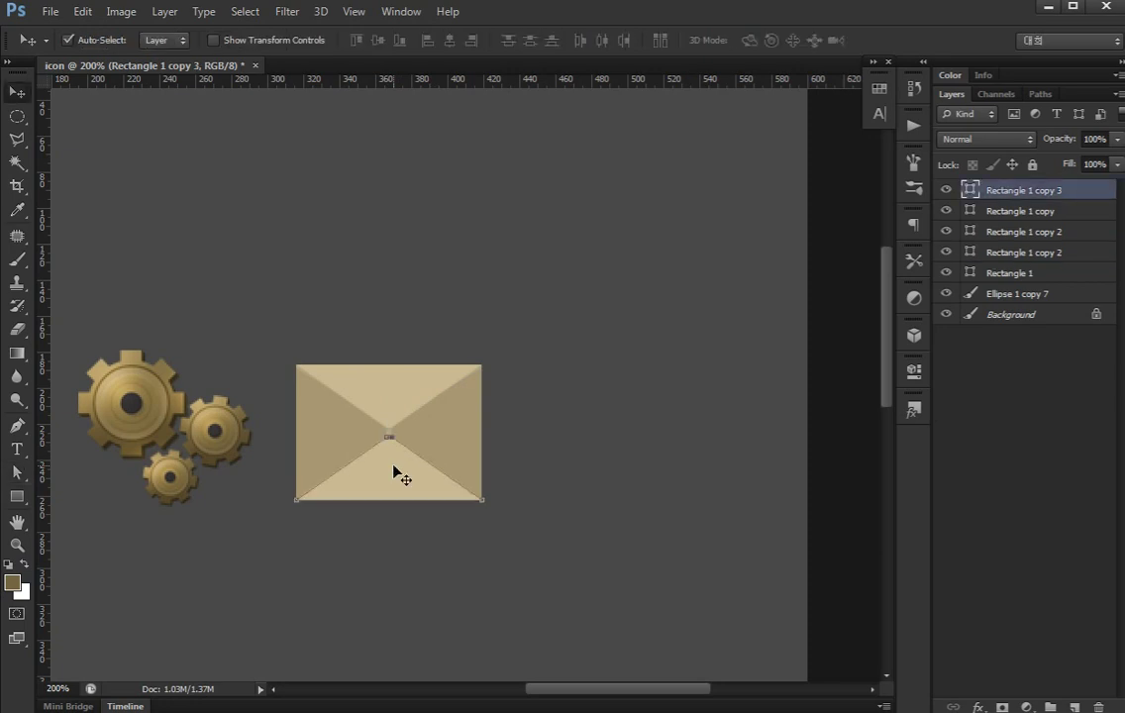
left_click(336, 423)
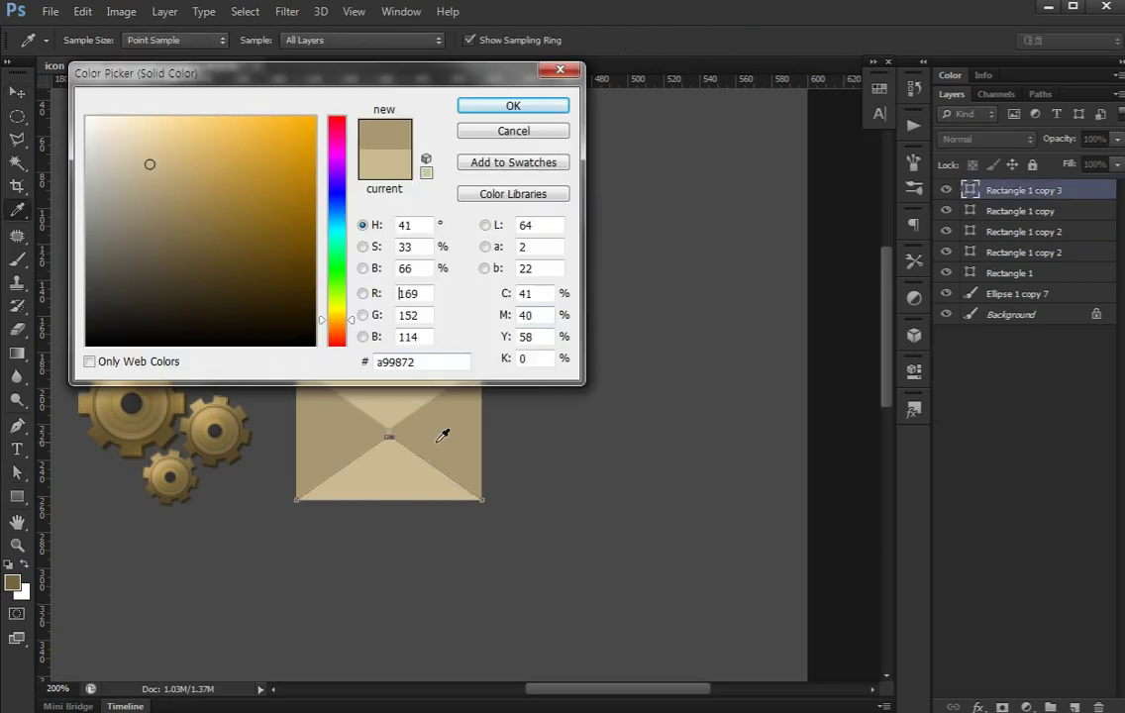
left_click(167, 204)
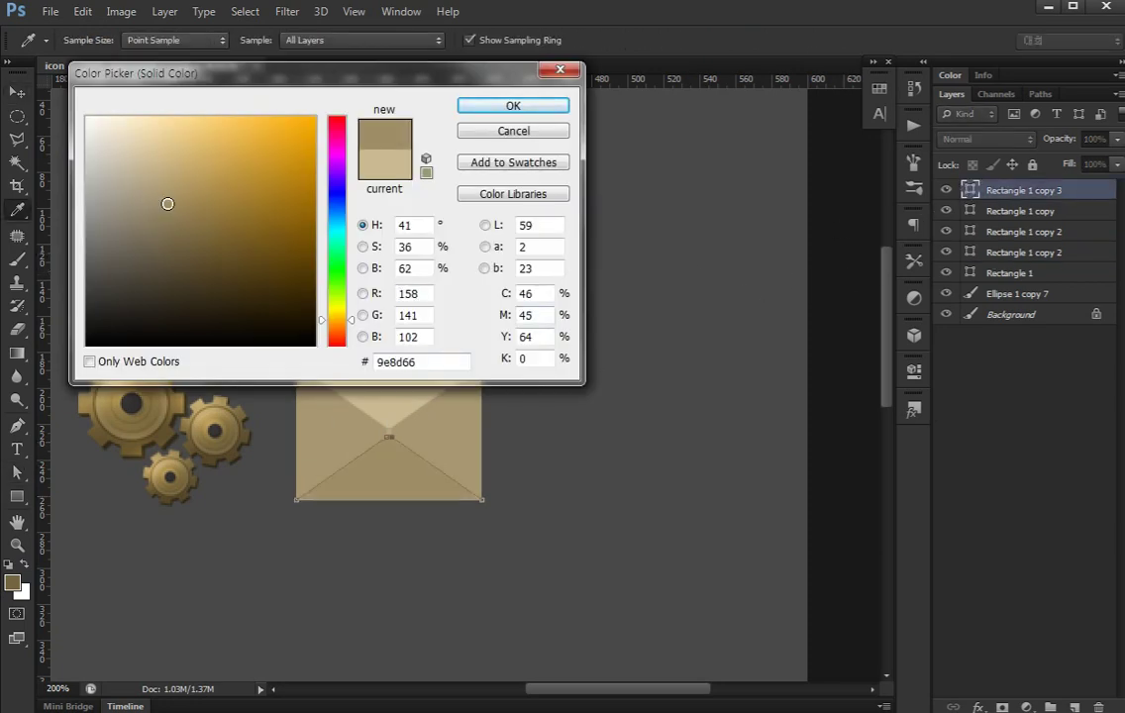
key("Return")
Lower the top flap's point a few pixels
left_click(380, 404)
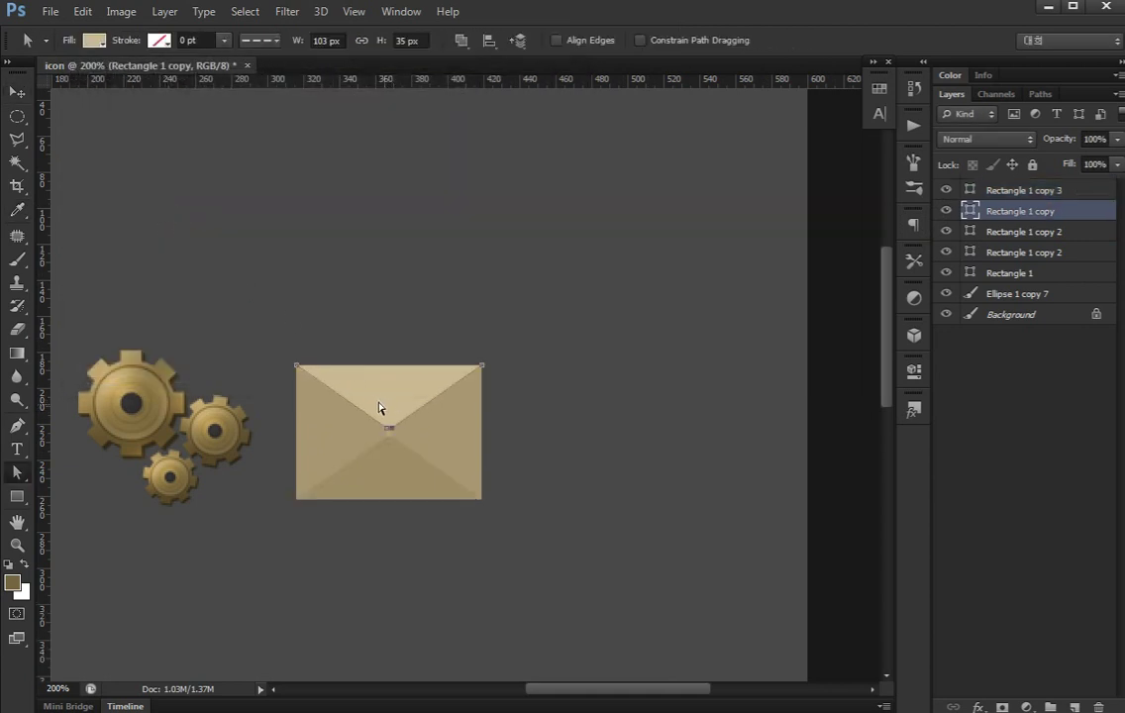
key("Down")
key("Down")
key("Down")
key("Down")
key("Down")
key("Down")
key("Return")
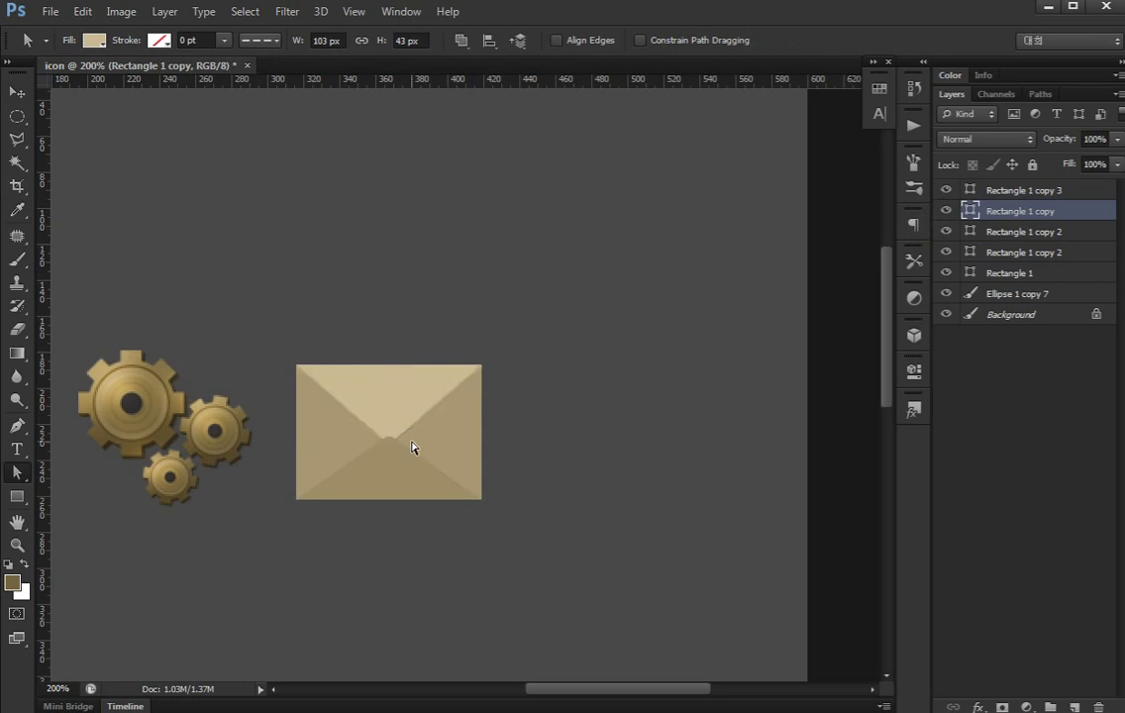
Bring the top flap layer, Rectangle 1 copy, in front of the other pieces
key("ctrl+]")
key("v")
key("a")
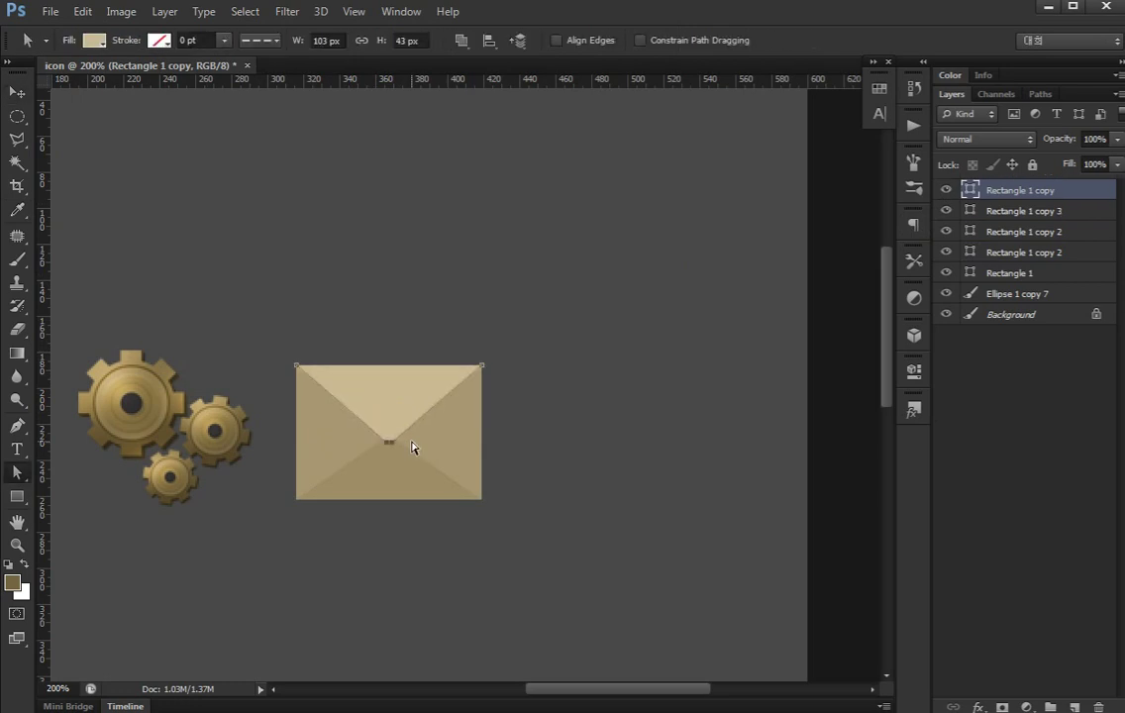
key("v")
left_click(942, 453)
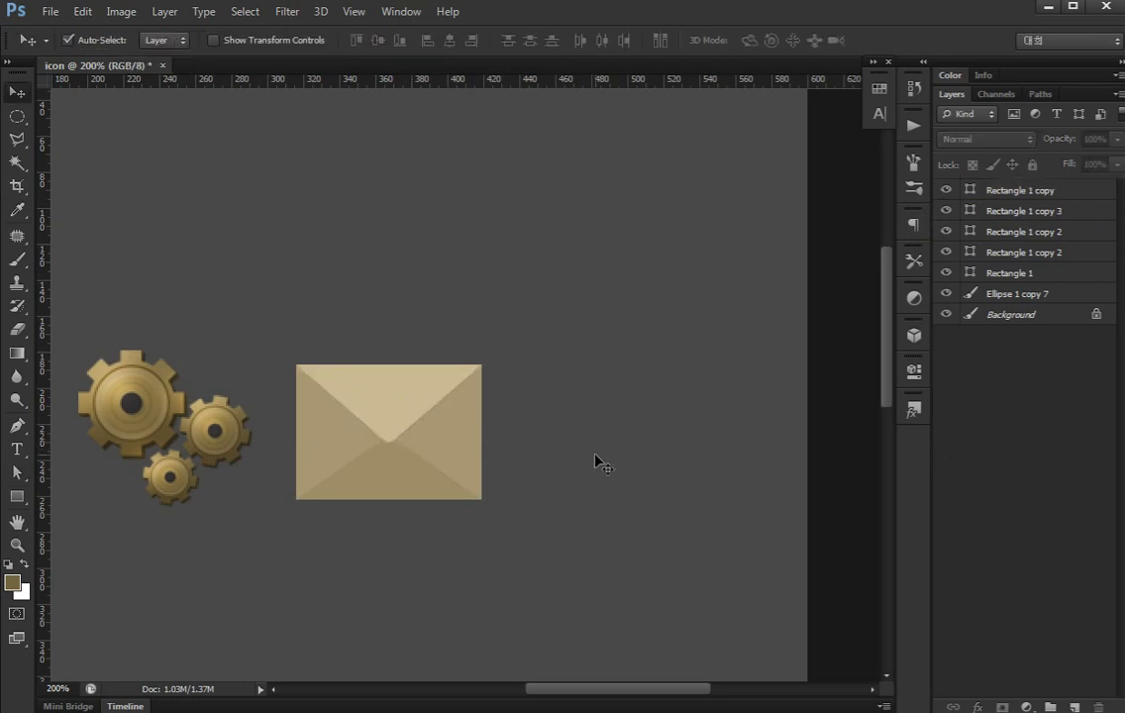
Give Rectangle 1 copy a drop shadow: no global light, 90° angle, 14% opacity, 5 px size
key("ctrl+plus")
left_click(375, 414)
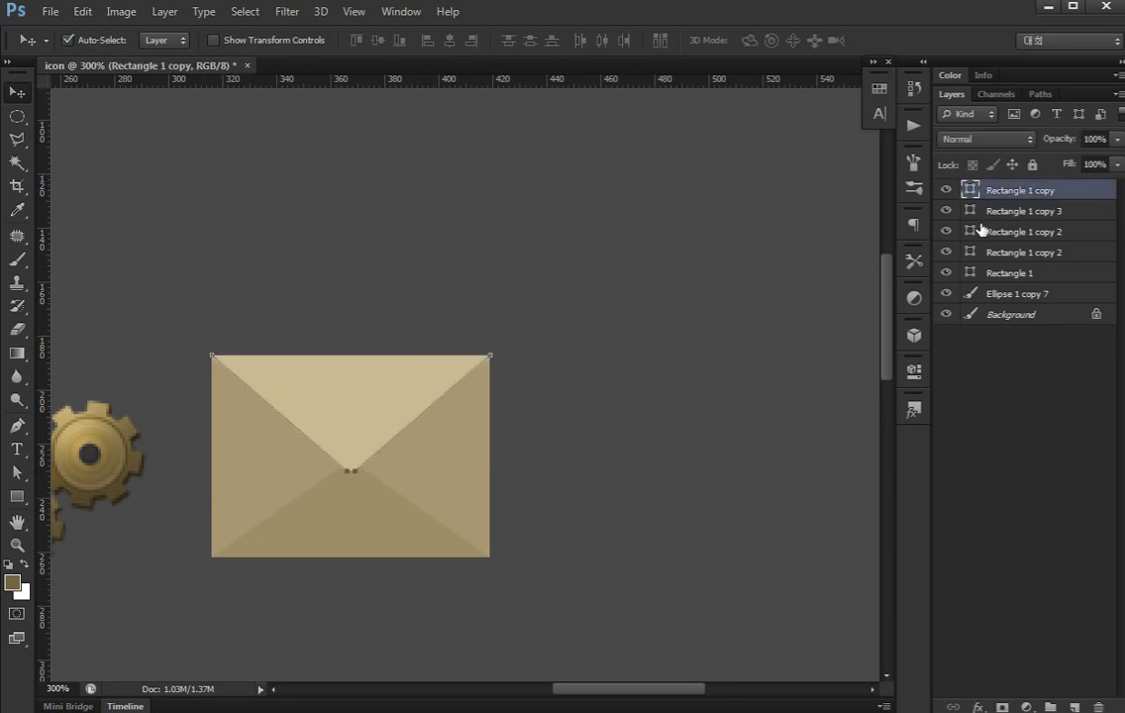
double_click(1056, 200)
double_click(1077, 190)
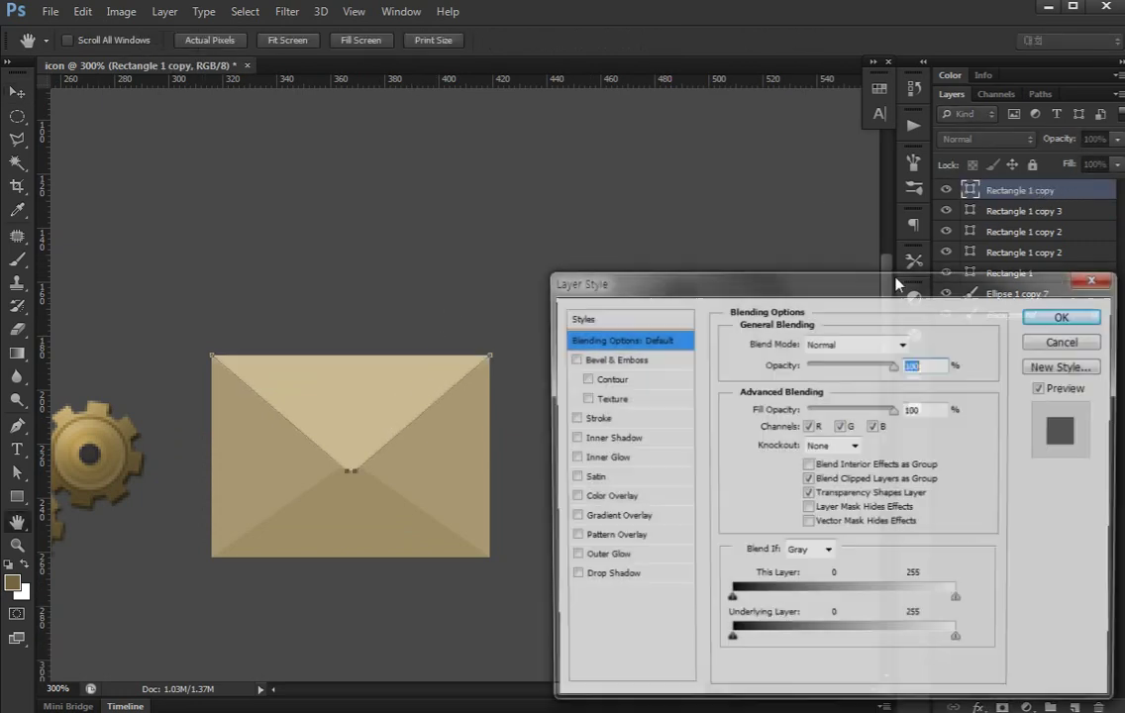
left_click(573, 576)
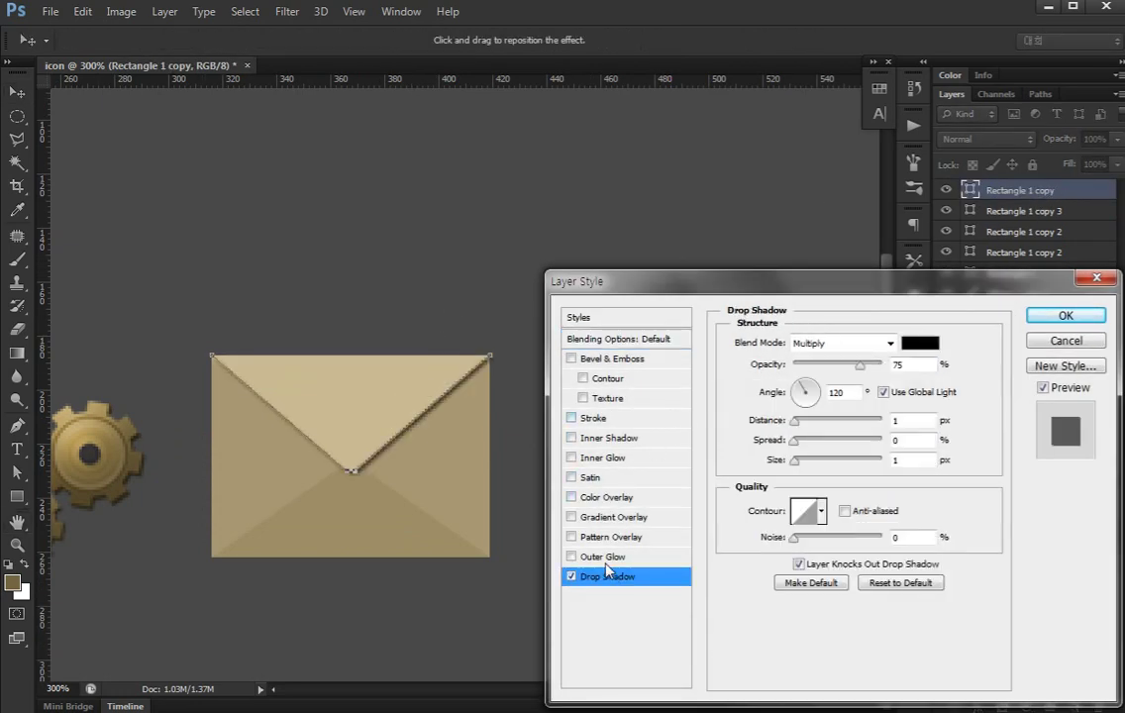
left_click(883, 392)
left_click(805, 381)
left_click(798, 459)
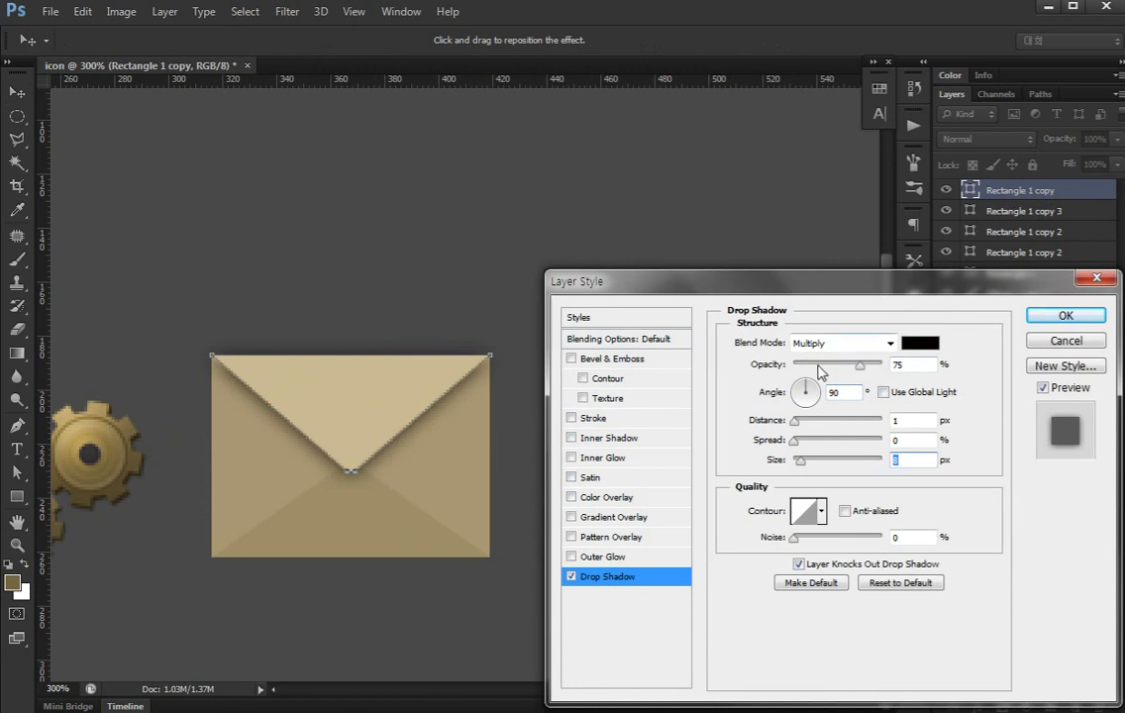
left_click_drag(817, 366, 787, 364)
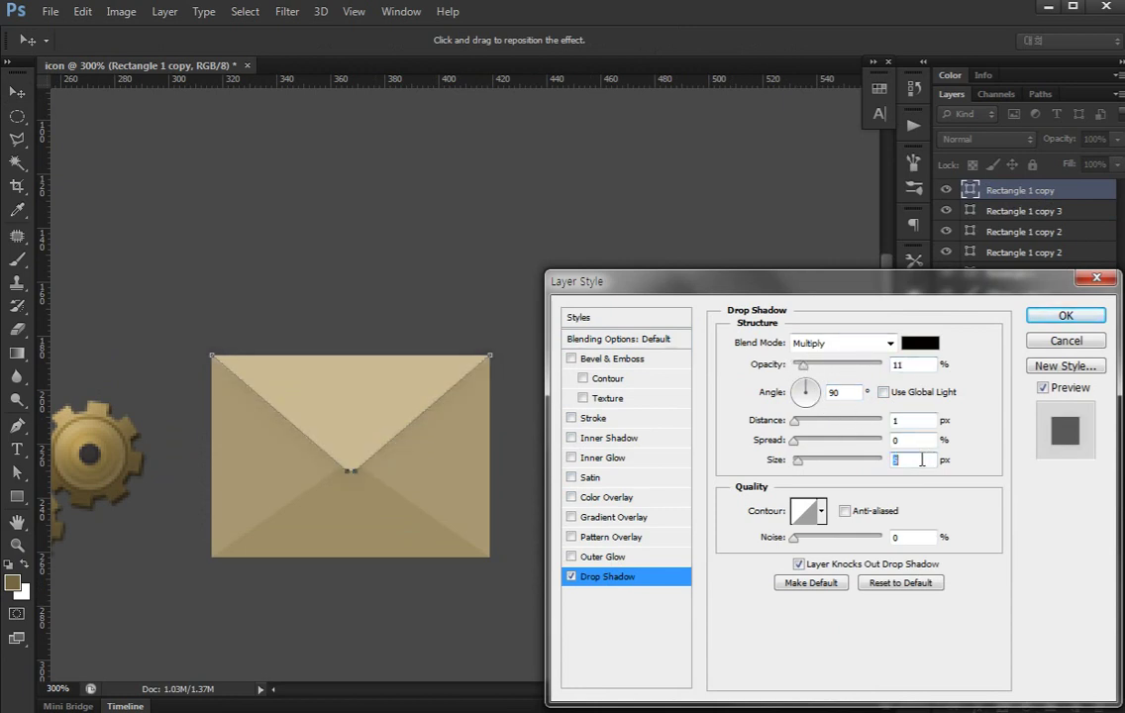
left_click_drag(803, 365, 809, 367)
left_click(913, 419)
left_click(1047, 317)
Rasterize the top flap layer and select Rectangle 1
right_click(1035, 197)
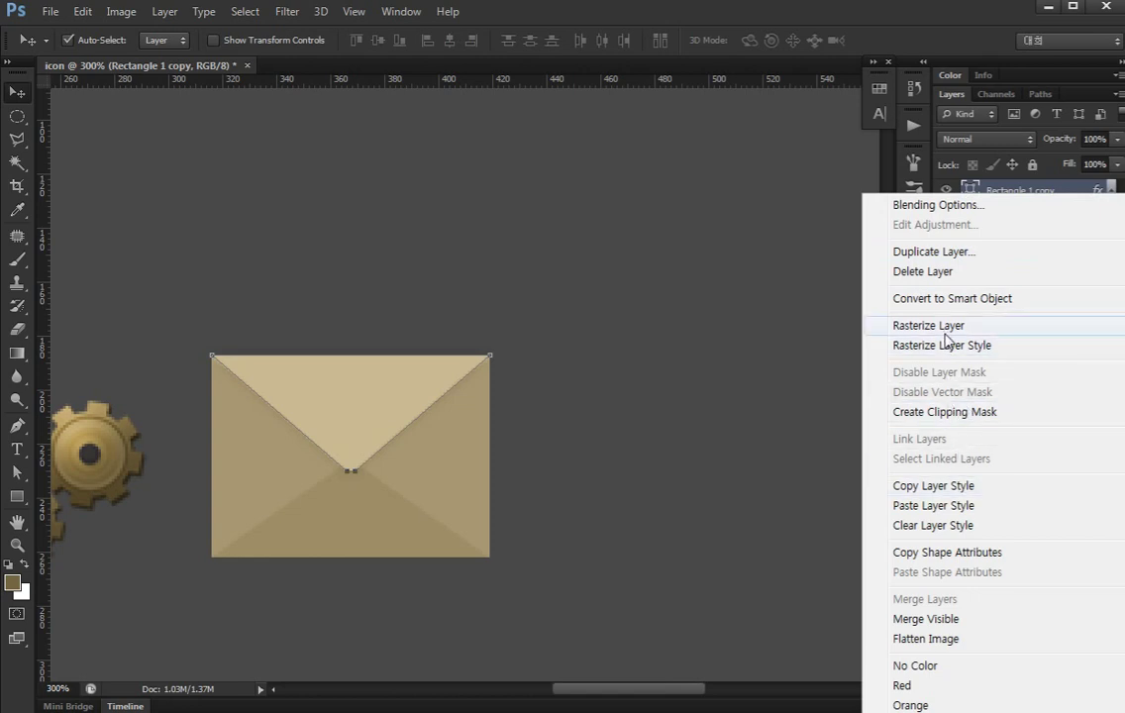
left_click(942, 346)
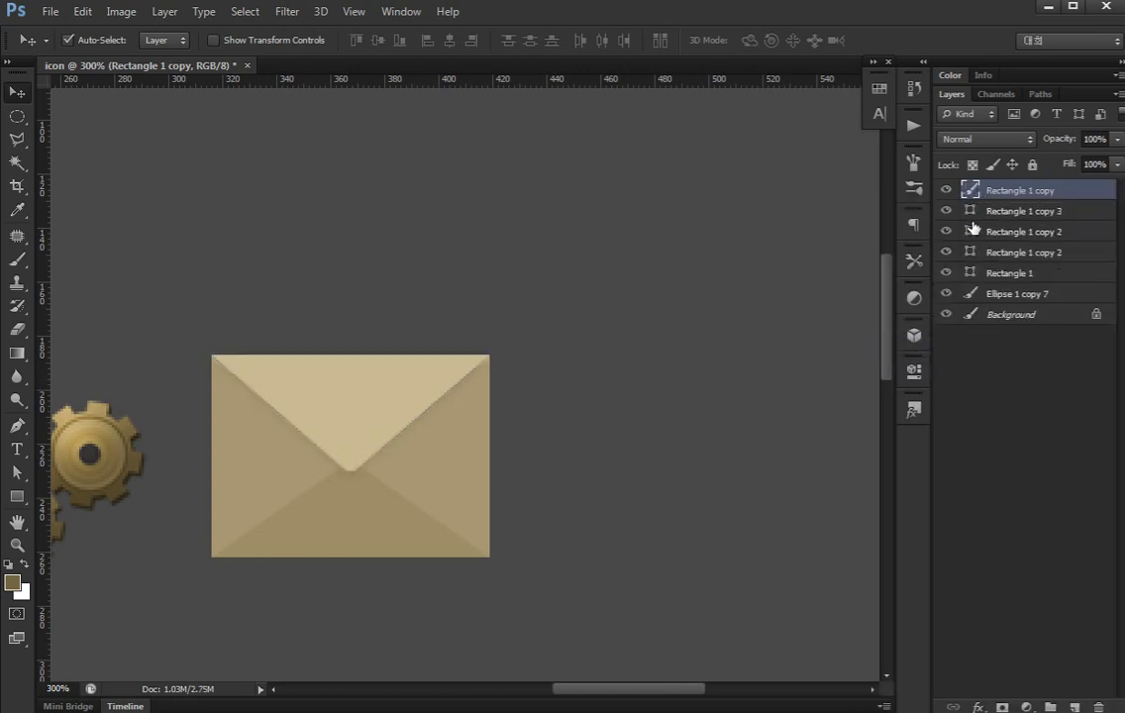
left_click(995, 274)
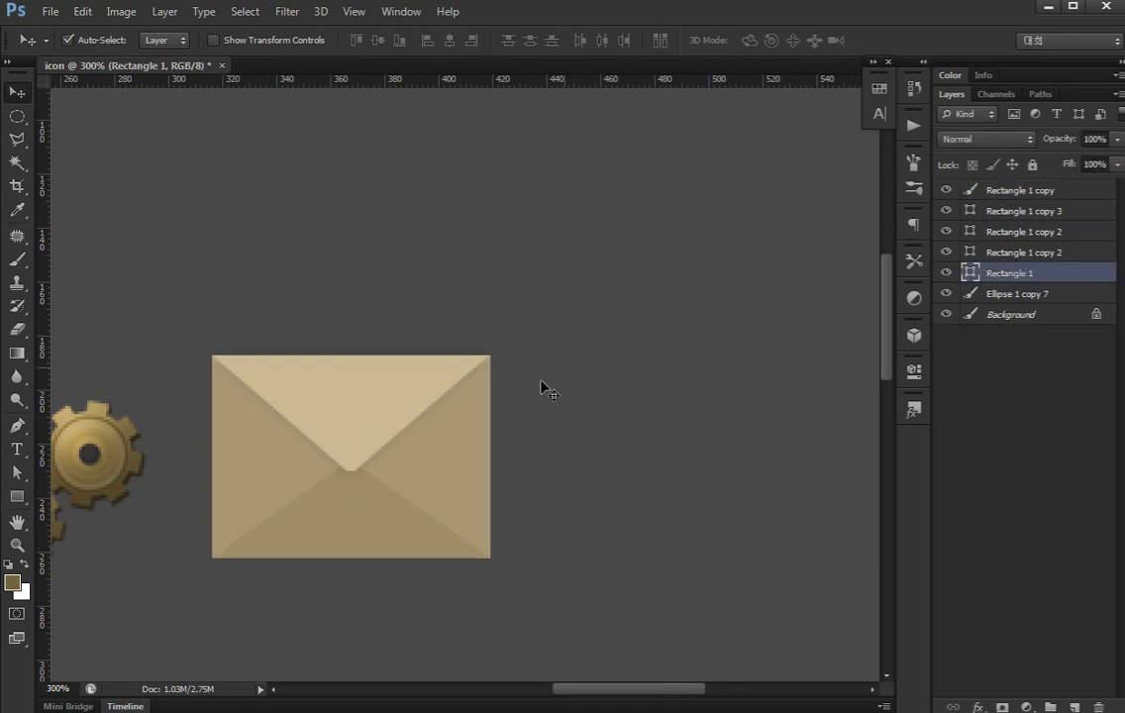
Centre and zoom on the envelope, then try elliptical and rectangular selections and clear them
left_click_drag(471, 400, 570, 393)
key("ctrl+plus")
key("m")
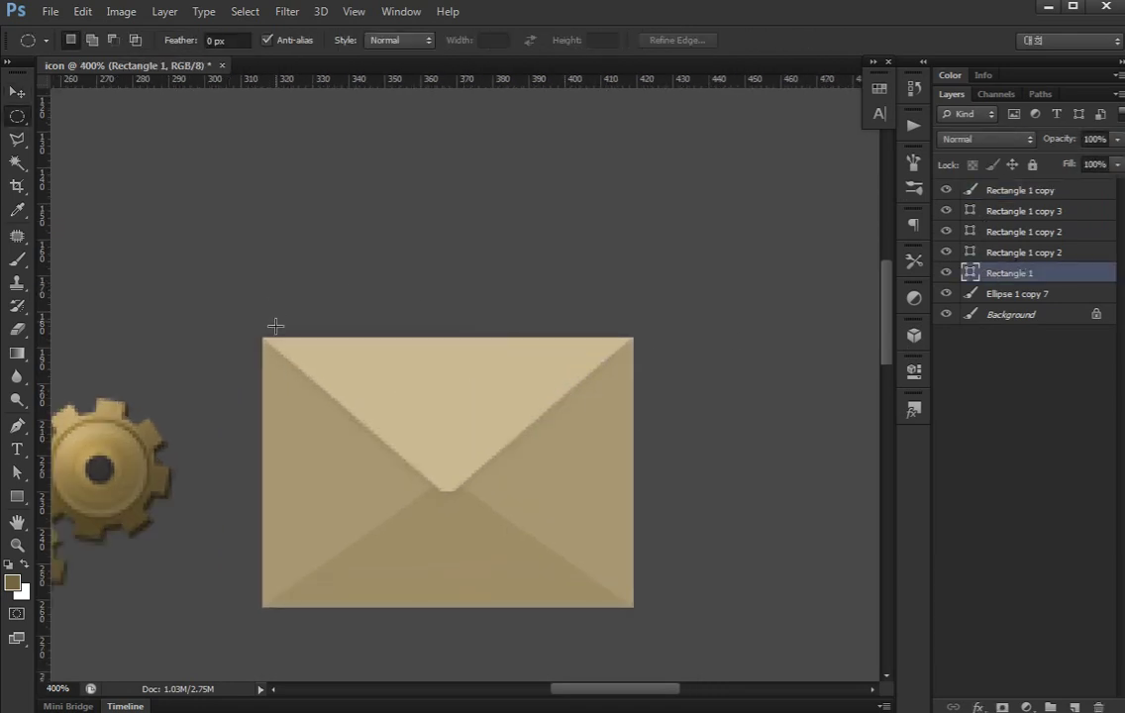
left_click_drag(264, 336, 469, 472)
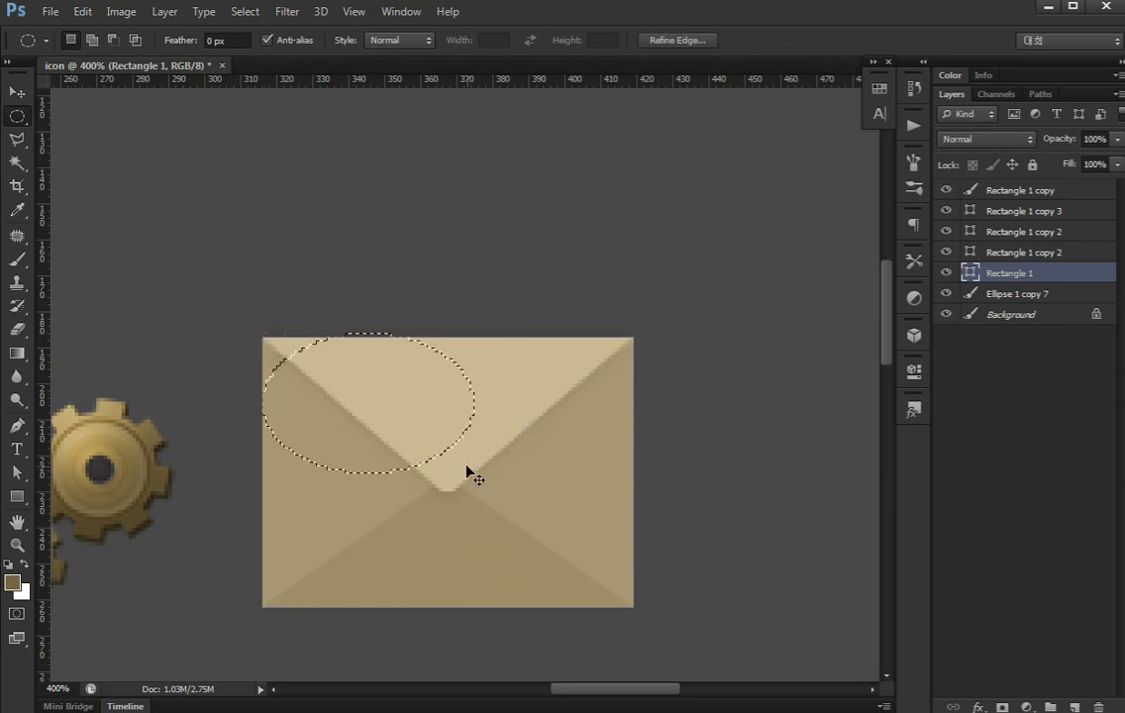
key("ctrl+d")
key("shift+m")
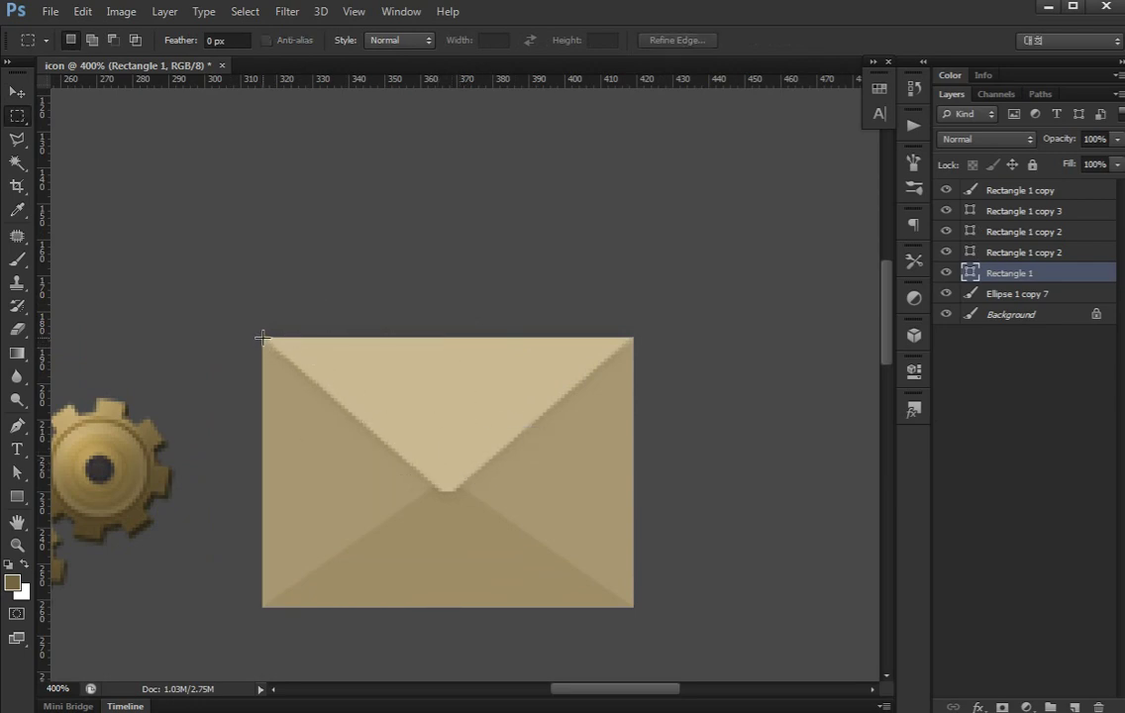
left_click_drag(262, 337, 632, 605)
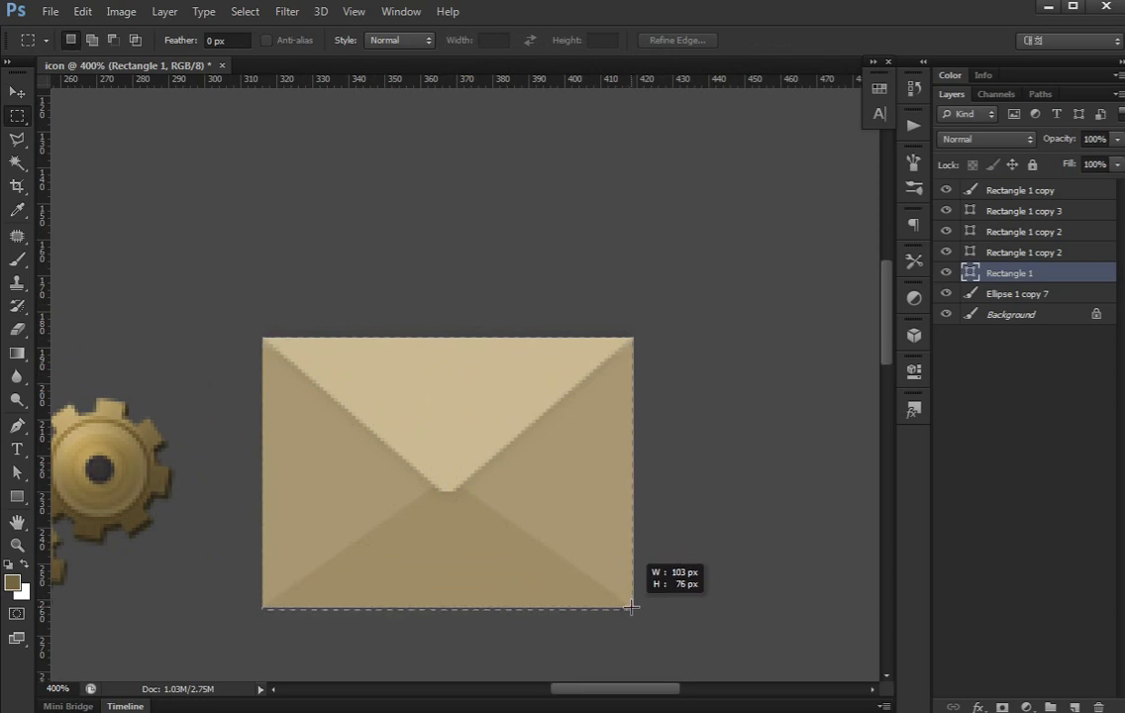
left_click_drag(631, 603, 630, 603)
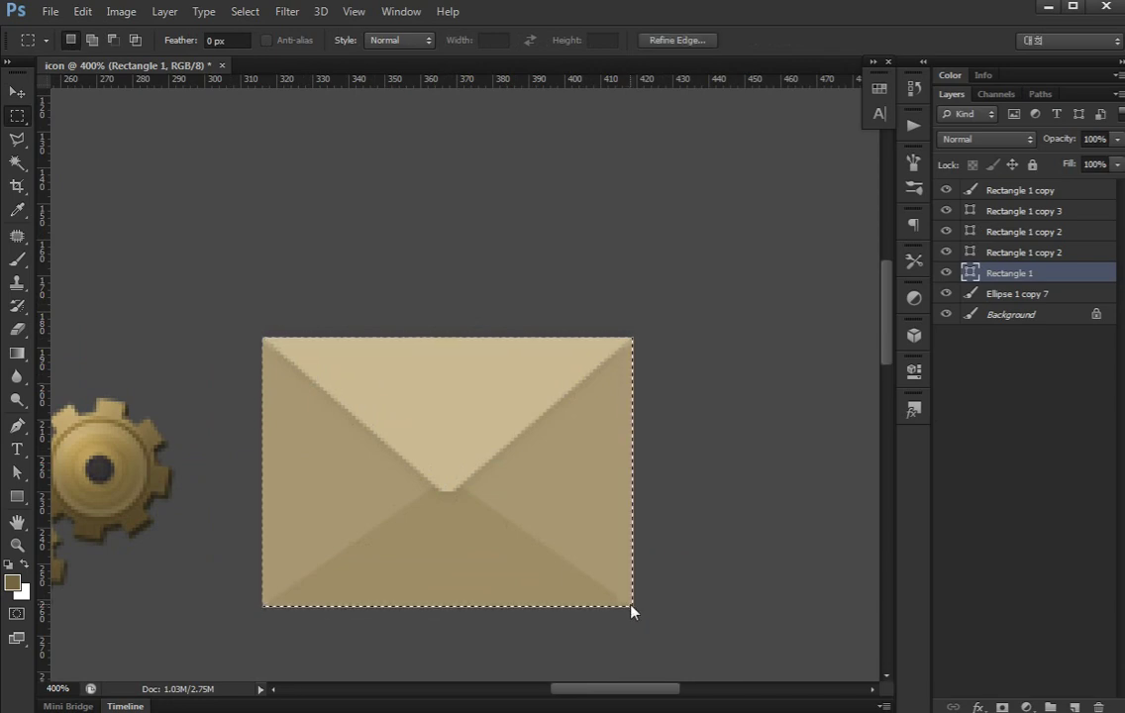
left_click(990, 193)
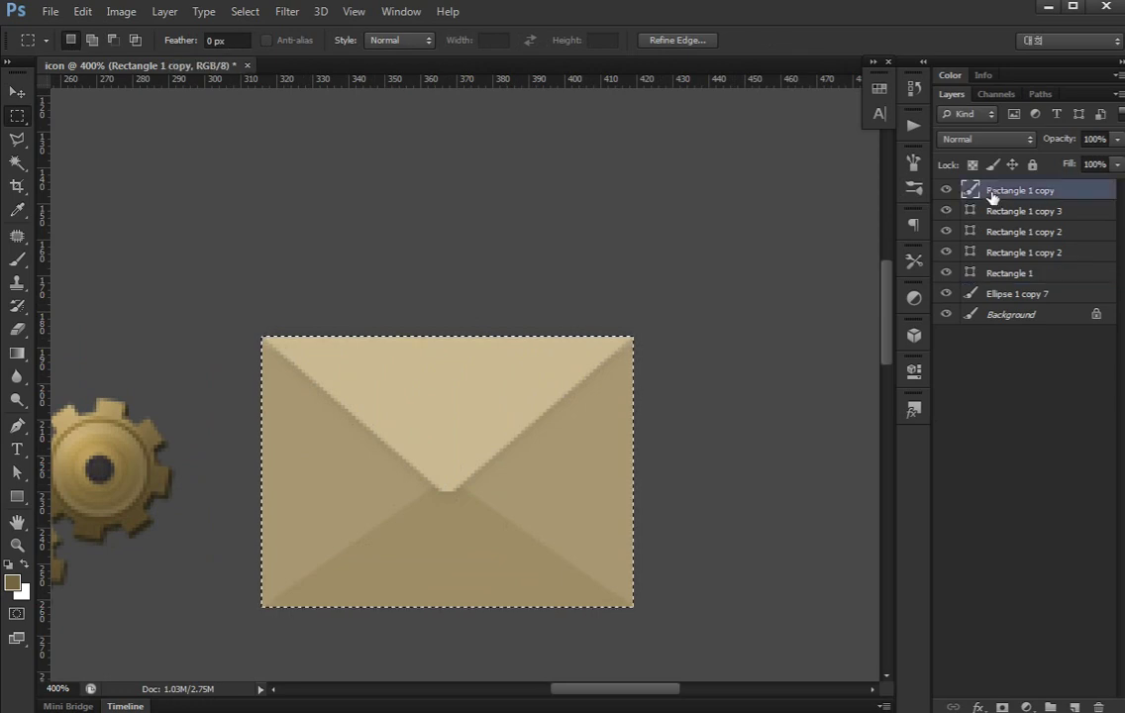
key("ctrl+d")
Test a Free Transform distortion on all envelope layers, cancel it, and pick the Ellipse Tool
key("v")
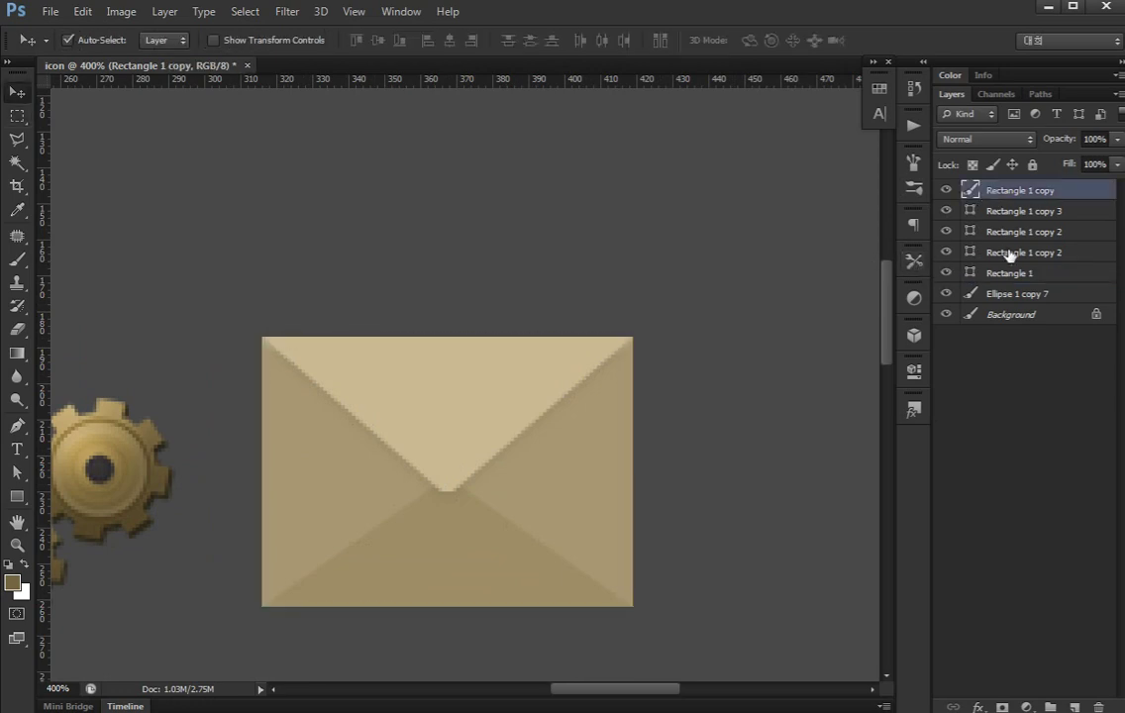
left_click(1016, 275, "shift")
key("ctrl+t")
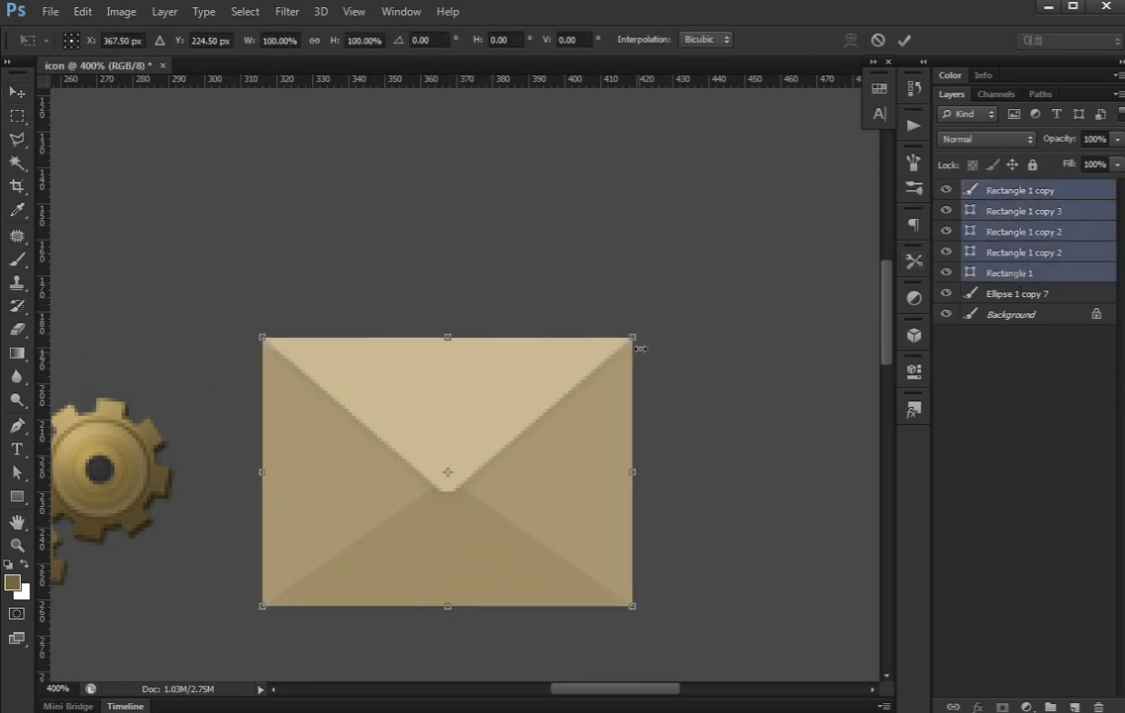
left_click_drag(635, 341, 585, 371)
key("ctrl+z")
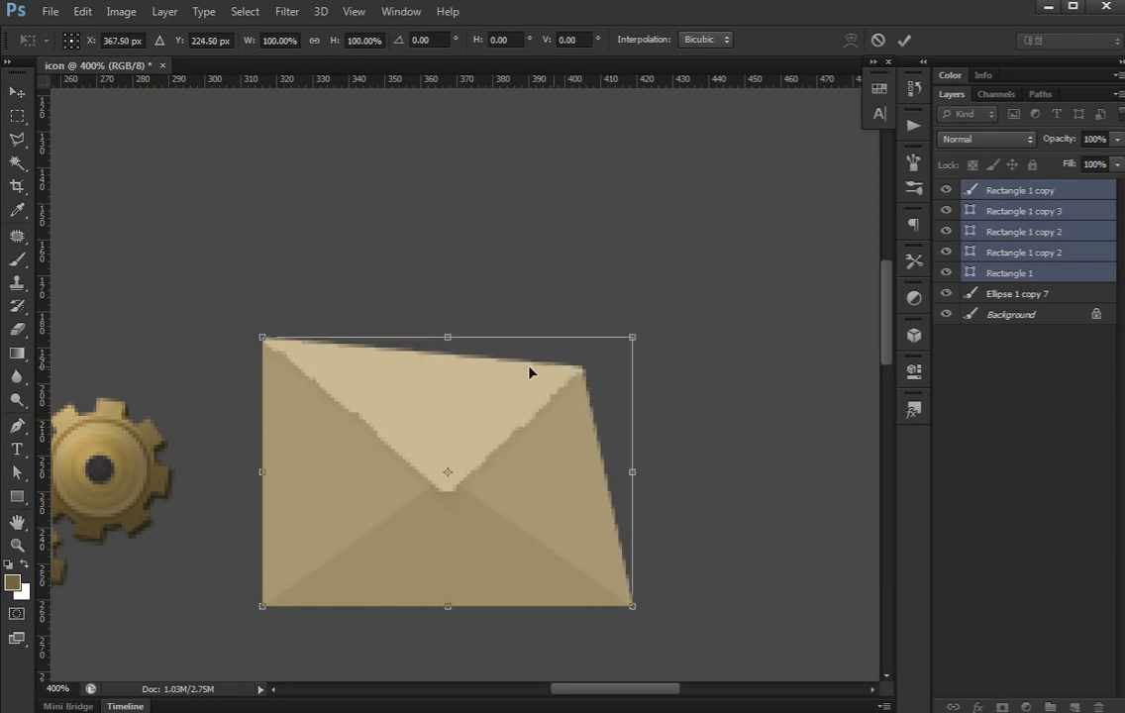
key("Escape")
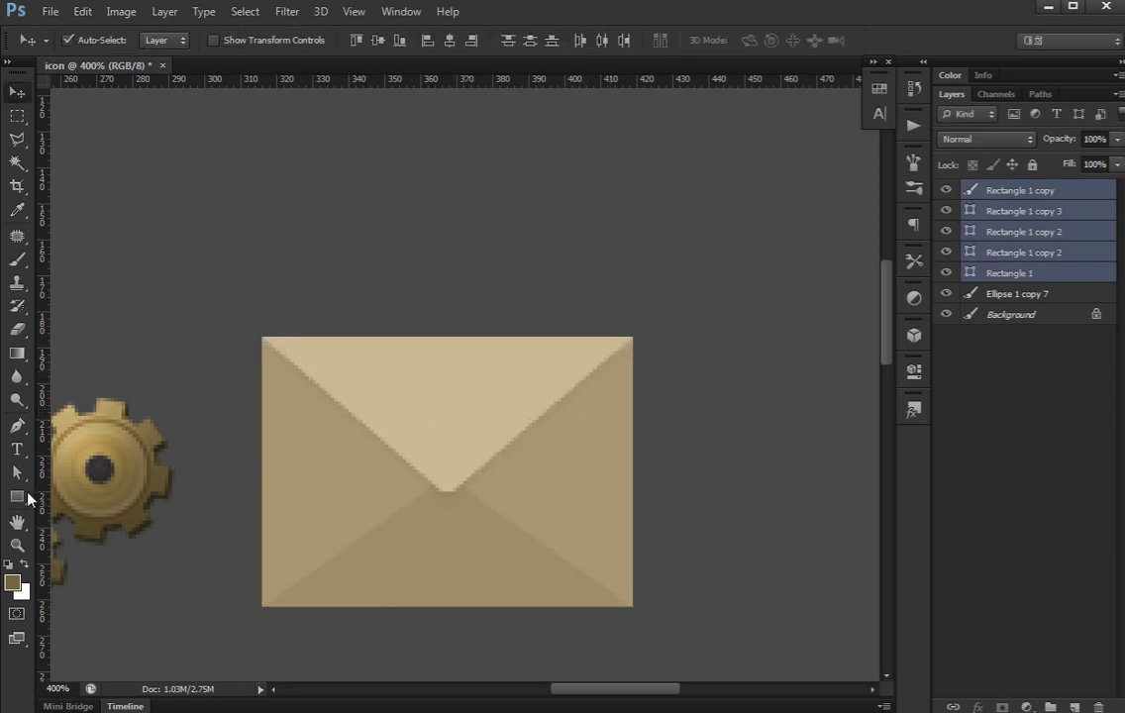
left_click(17, 496)
left_click(74, 537)
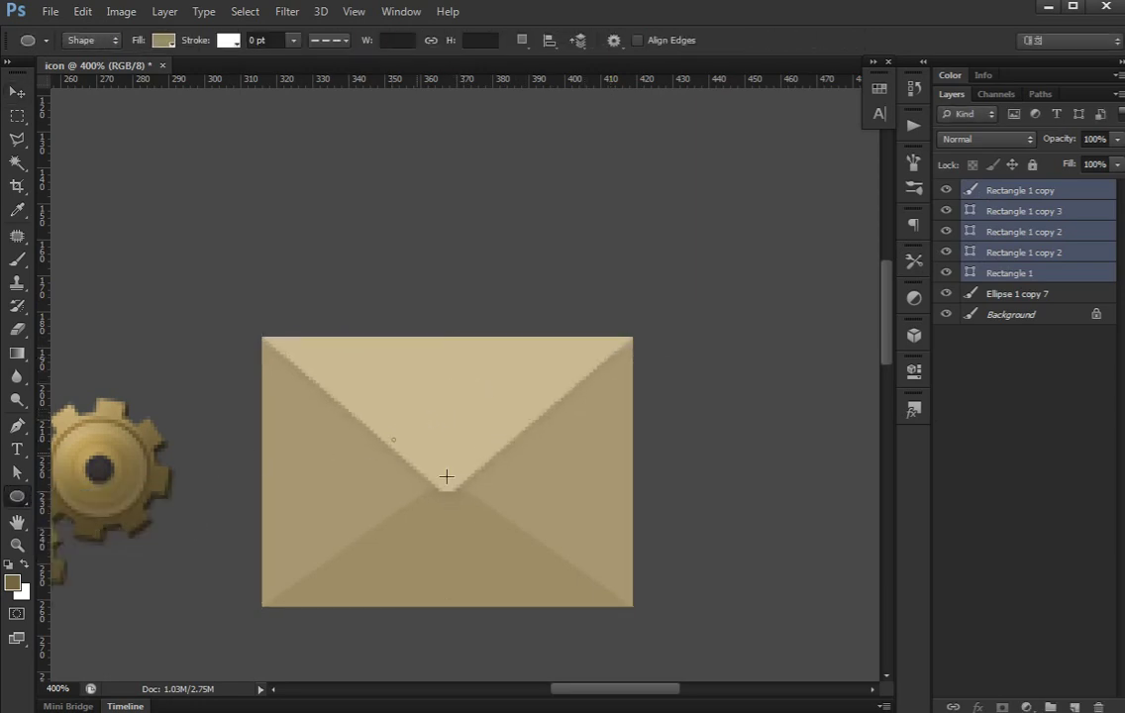
Draw a circle where the flaps meet and fill it with dark red #a93634
left_click_drag(443, 480, 485, 529)
key("v")
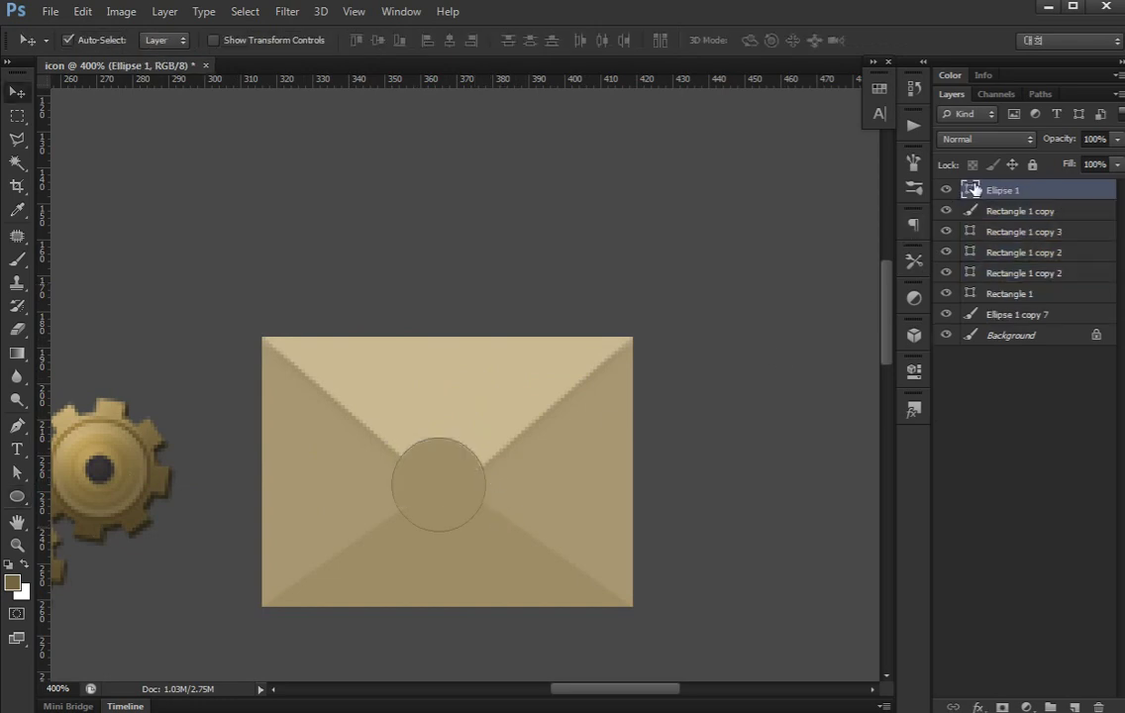
double_click(973, 189)
left_click_drag(338, 320, 338, 330)
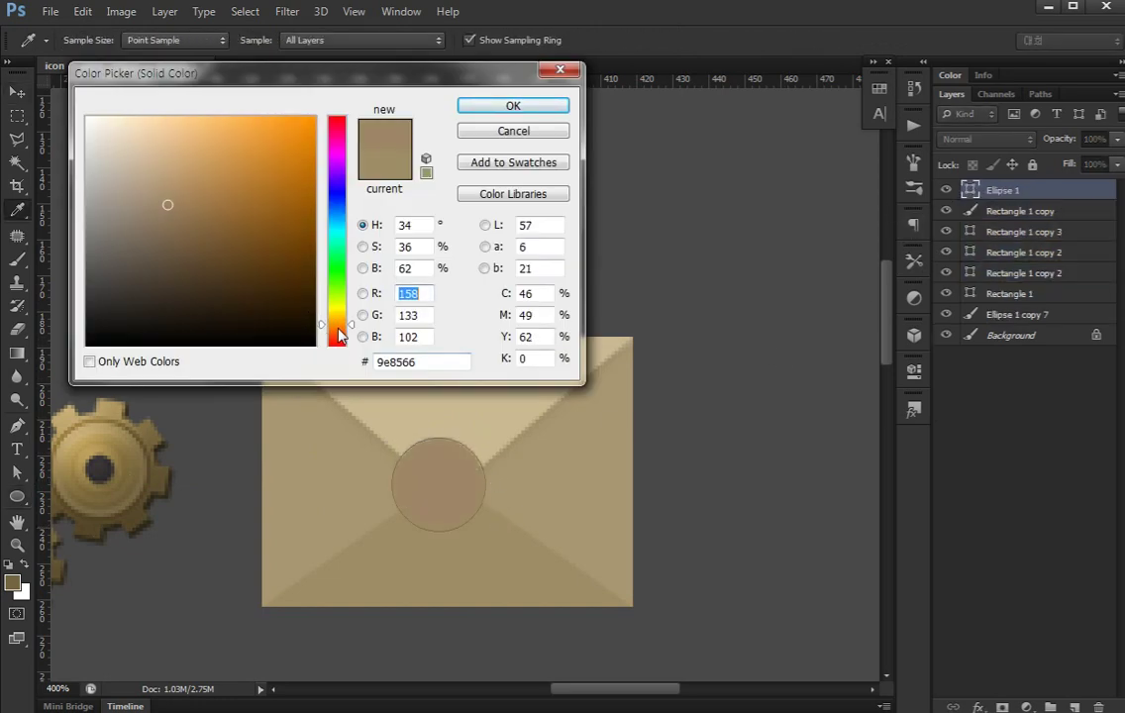
left_click(266, 183)
left_click_drag(334, 113, 340, 348)
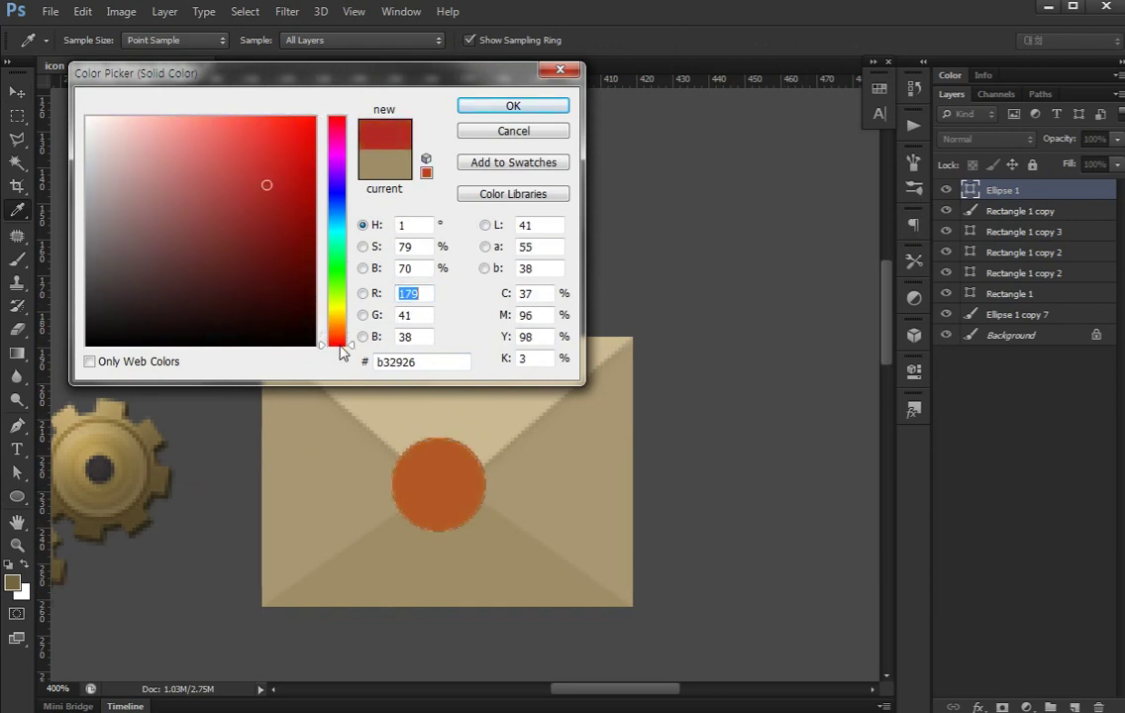
left_click(222, 190)
left_click(244, 210)
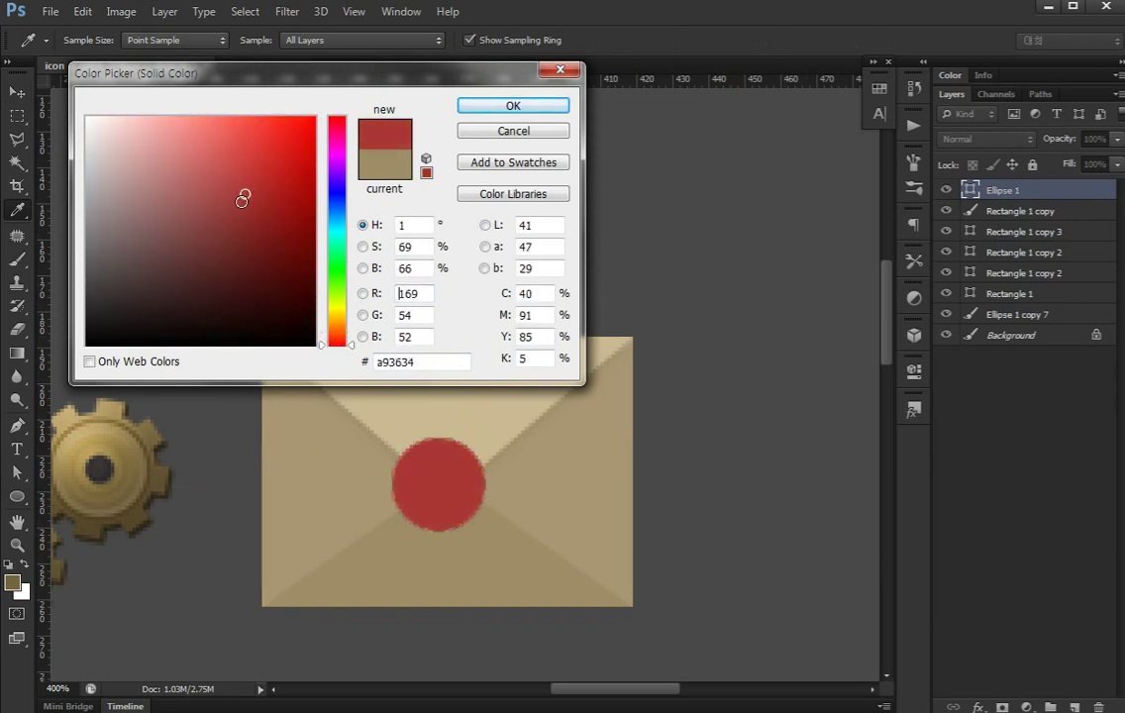
key("Return")
Nudge the red seal up and to the right, then deselect it
key("a")
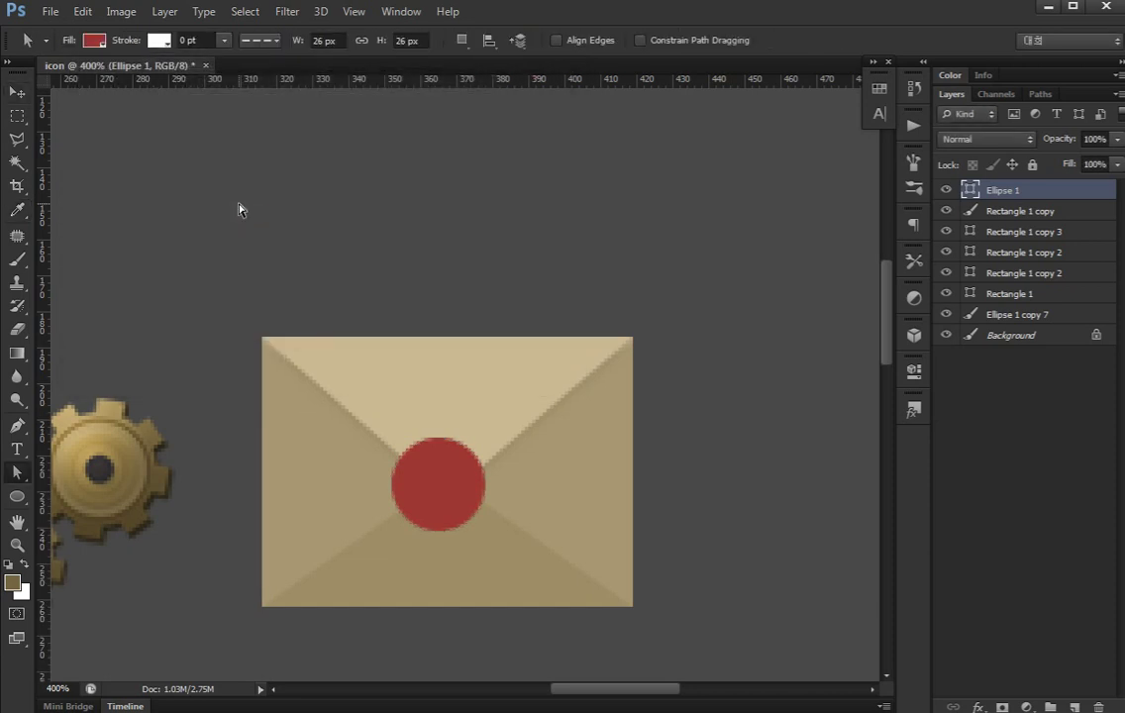
key("v")
key("Up")
key("Right")
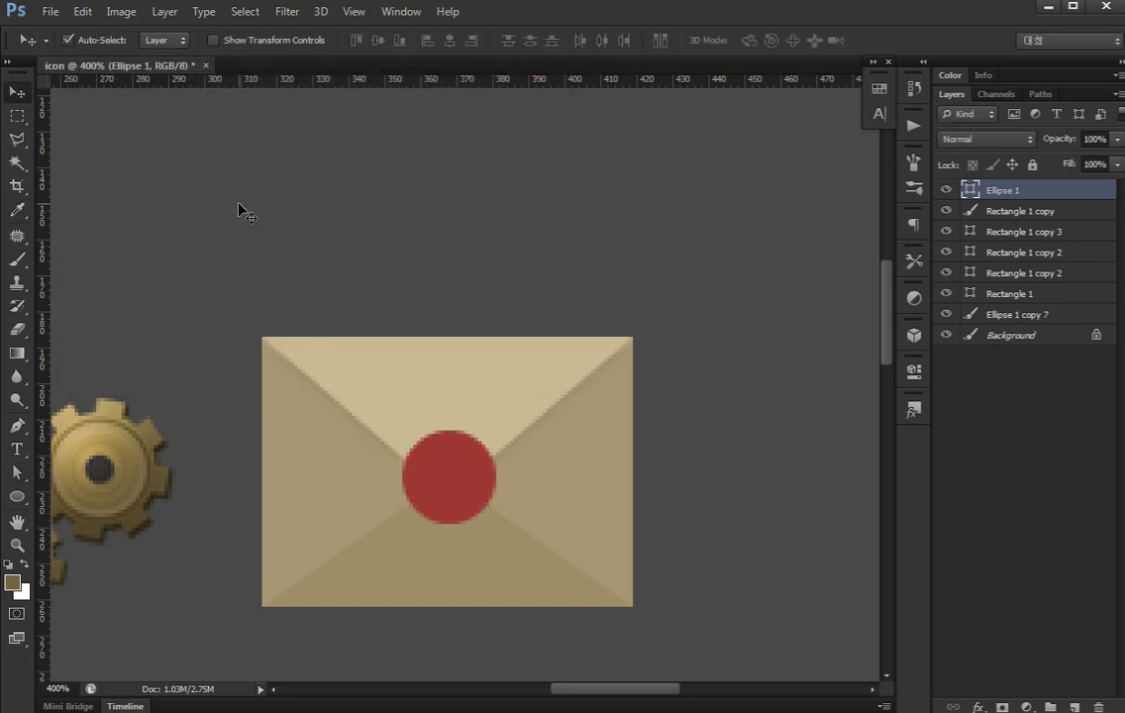
key("Up")
key("Right")
left_click(987, 485)
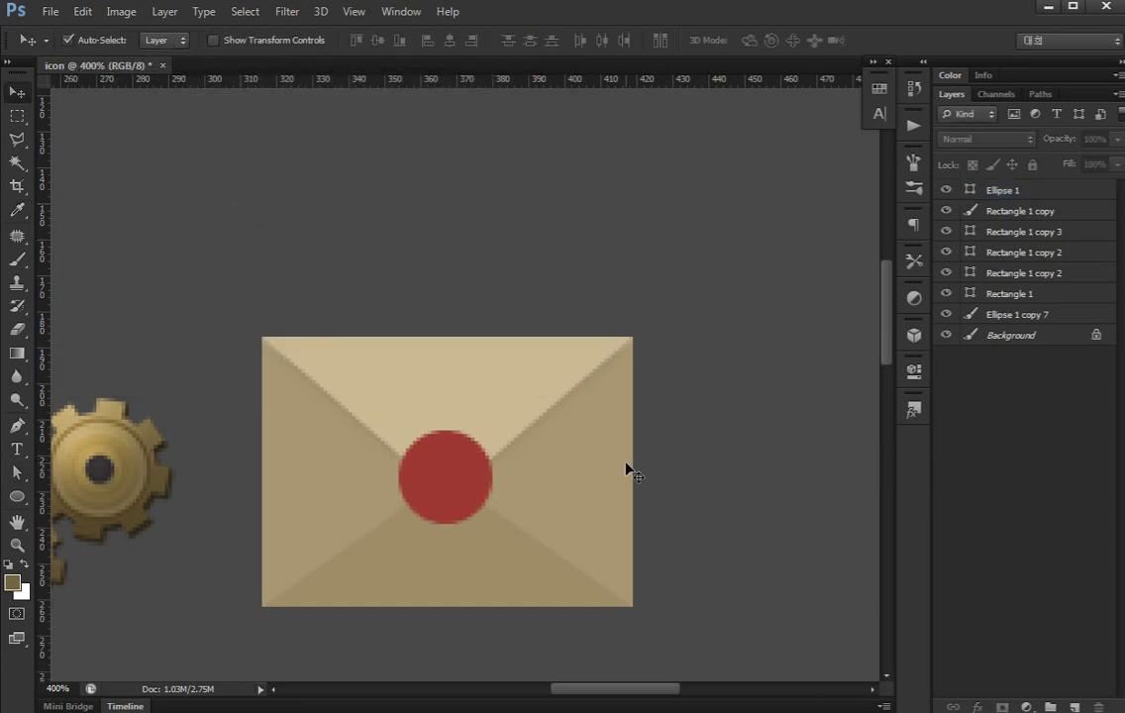
Rasterize the four rectangle flap layers and merge them into one
left_click(1017, 294)
left_click(1025, 231, "shift")
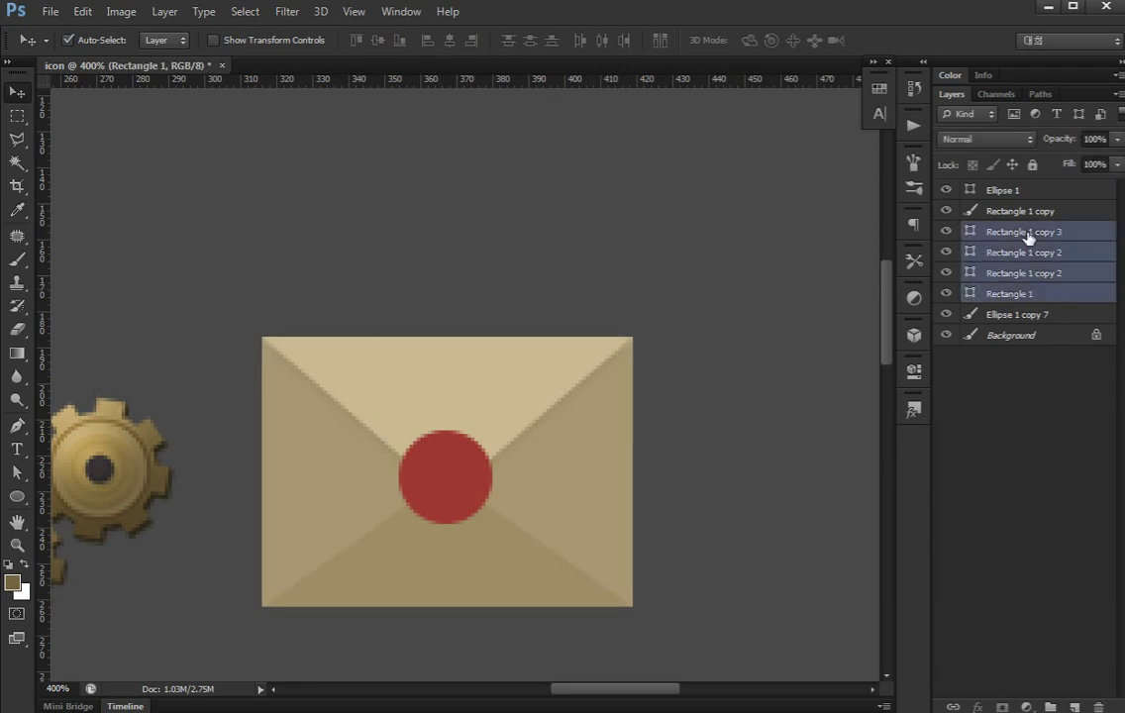
key("ctrl+e")
key("ctrl+z")
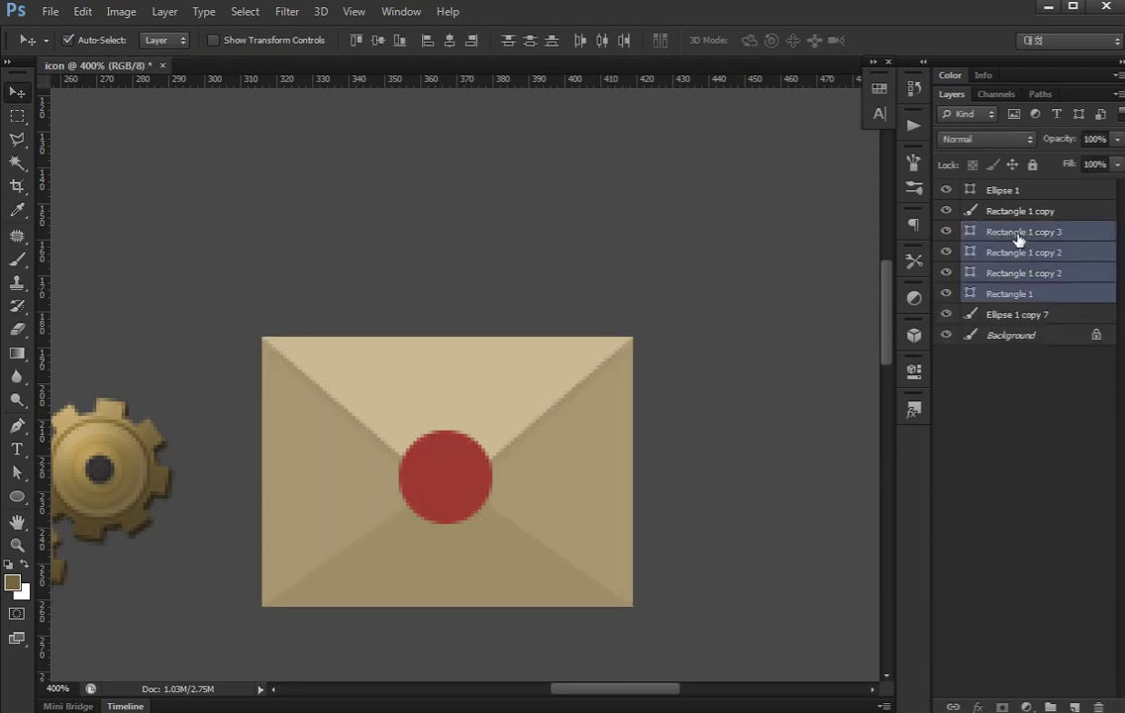
right_click(1017, 236)
left_click(891, 367)
key("ctrl+e")
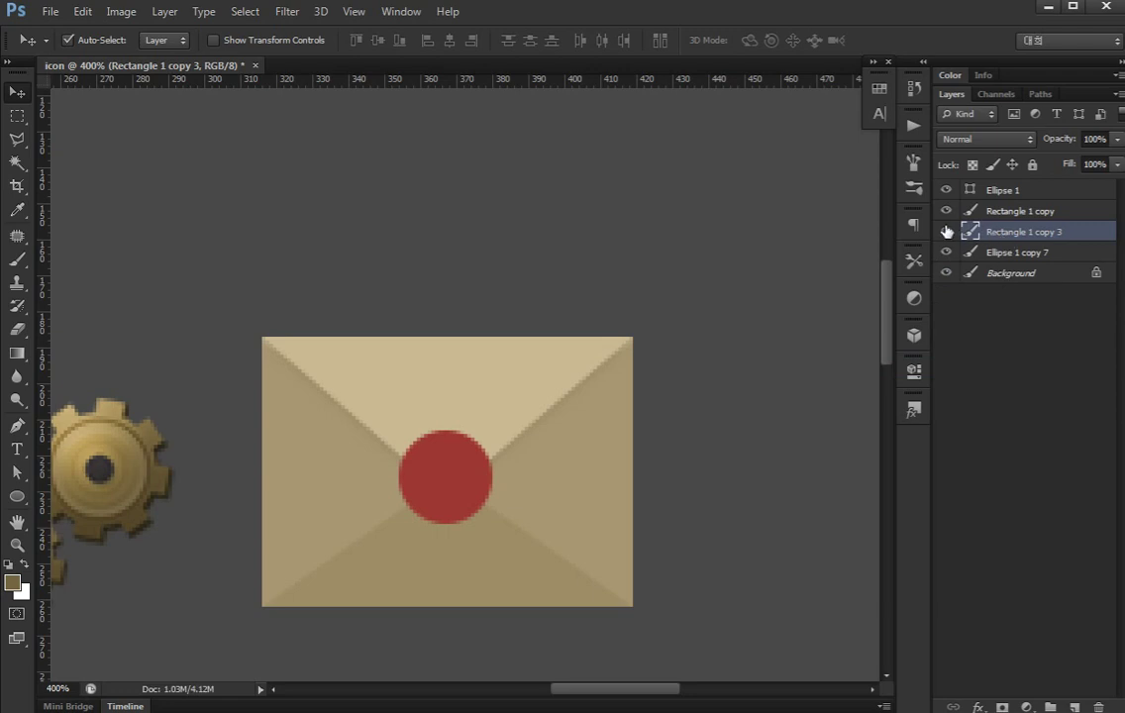
Merge the combined flaps with Rectangle 1 copy, then select the Ellipse 1 seal layer
left_click(947, 230)
left_click(1006, 213, "shift")
key("ctrl+e")
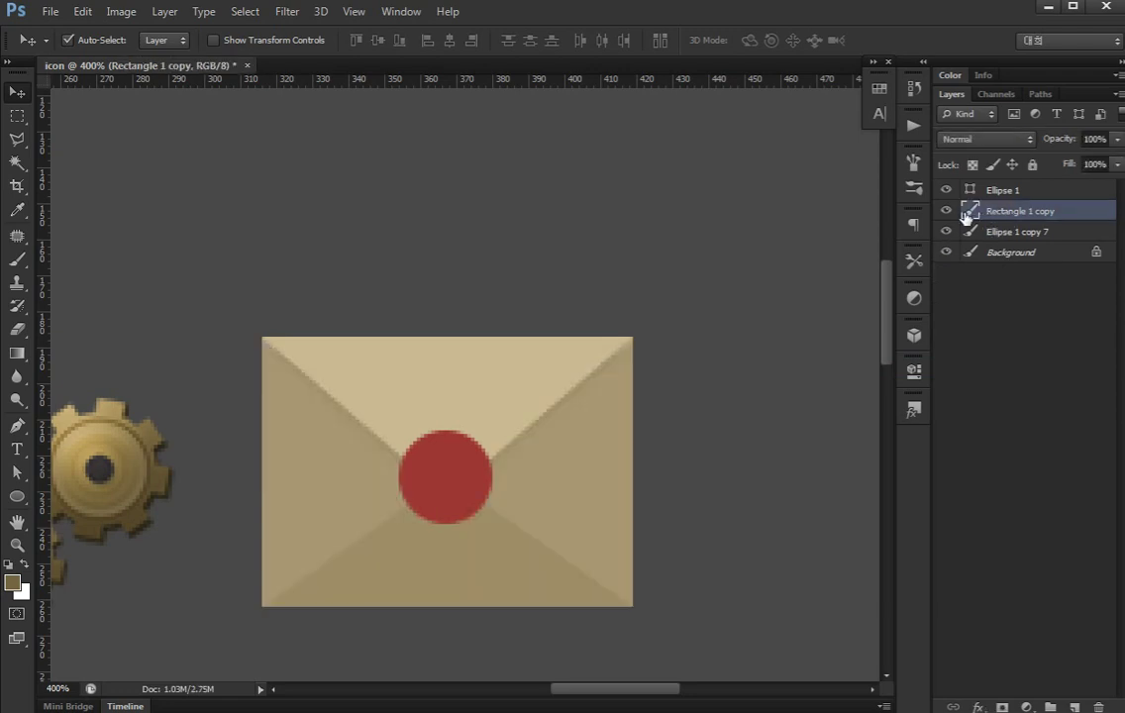
left_click(1000, 191)
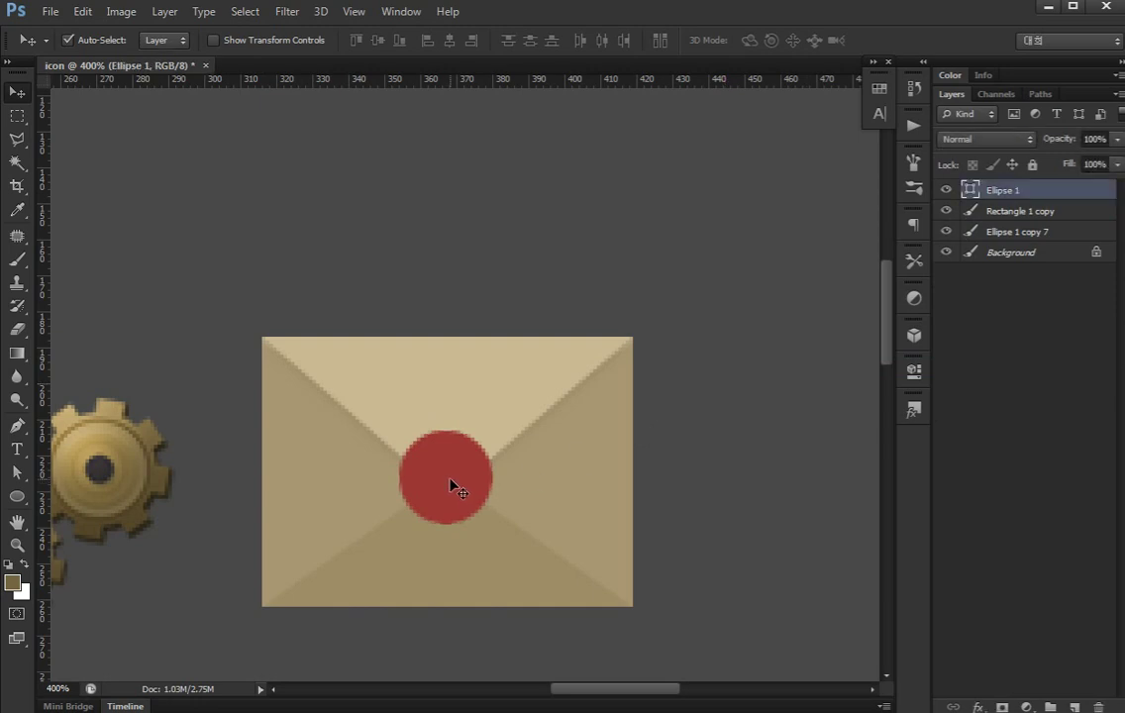
On a new Layer 1, paint a black 3 px brush mark across the red seal
key("b")
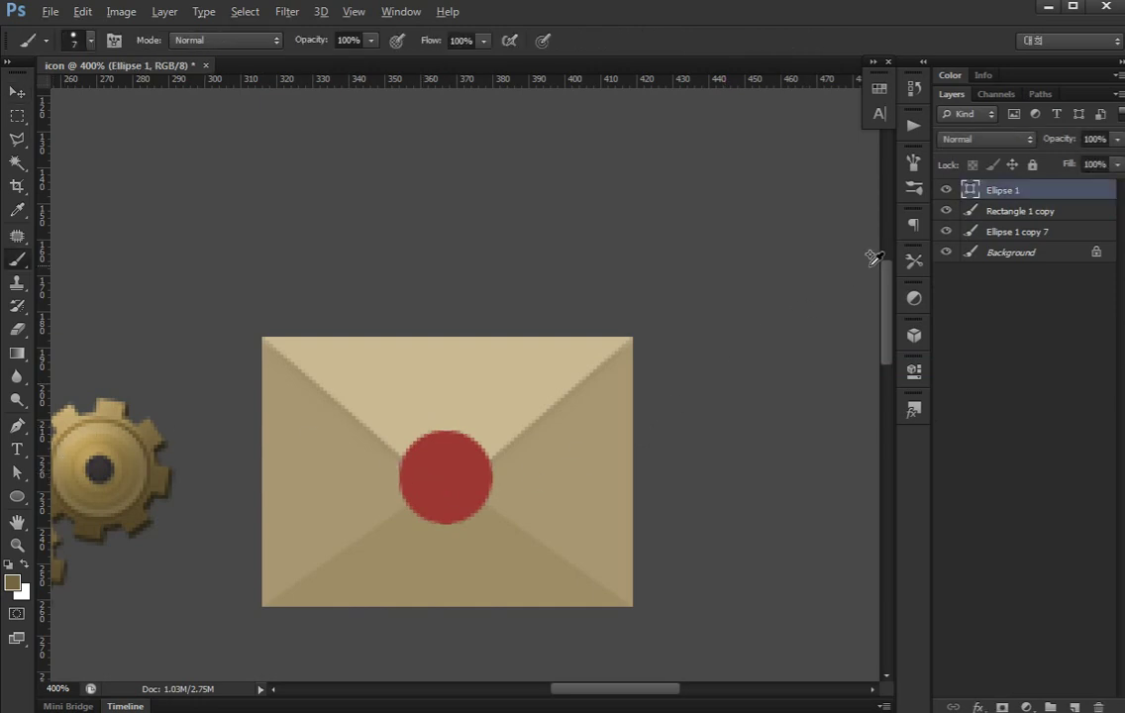
key("ctrl+shift+alt+n")
key("bracketleft")
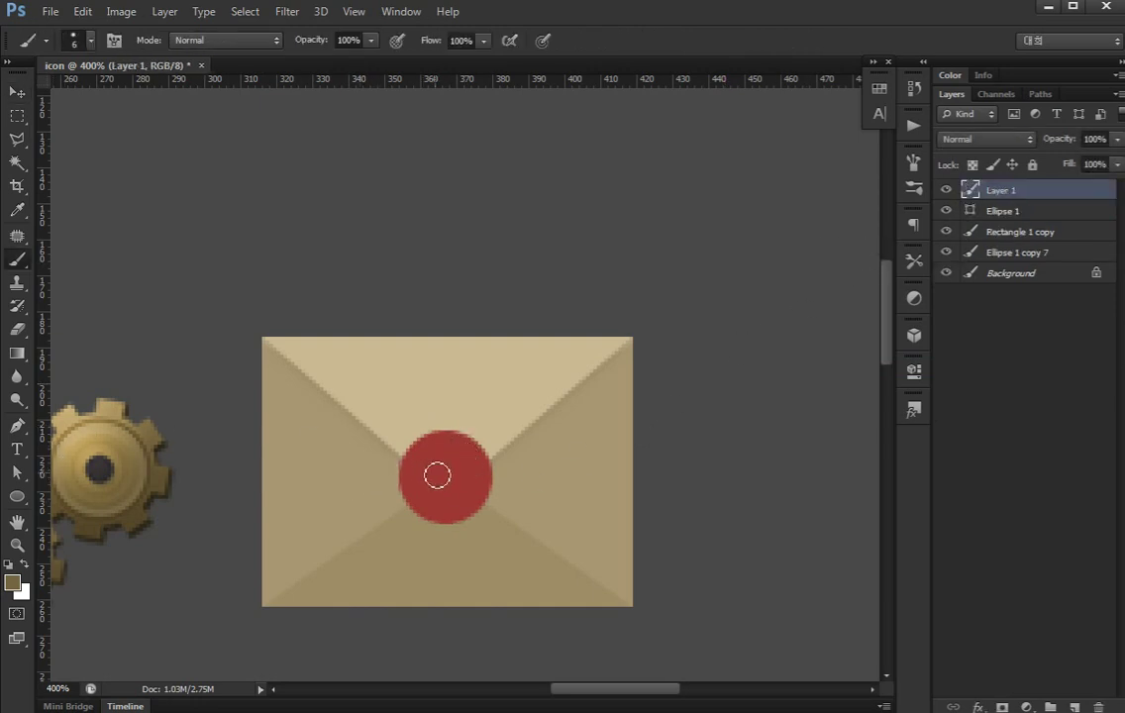
key("bracketleft")
key("bracketleft")
key("bracketleft")
key("d")
mouse_move(429, 472)
left_mouse_down()
mouse_move(442, 458)
mouse_move(478, 480)
mouse_move(467, 502)
mouse_move(440, 492)
mouse_move(468, 463)
left_mouse_up()
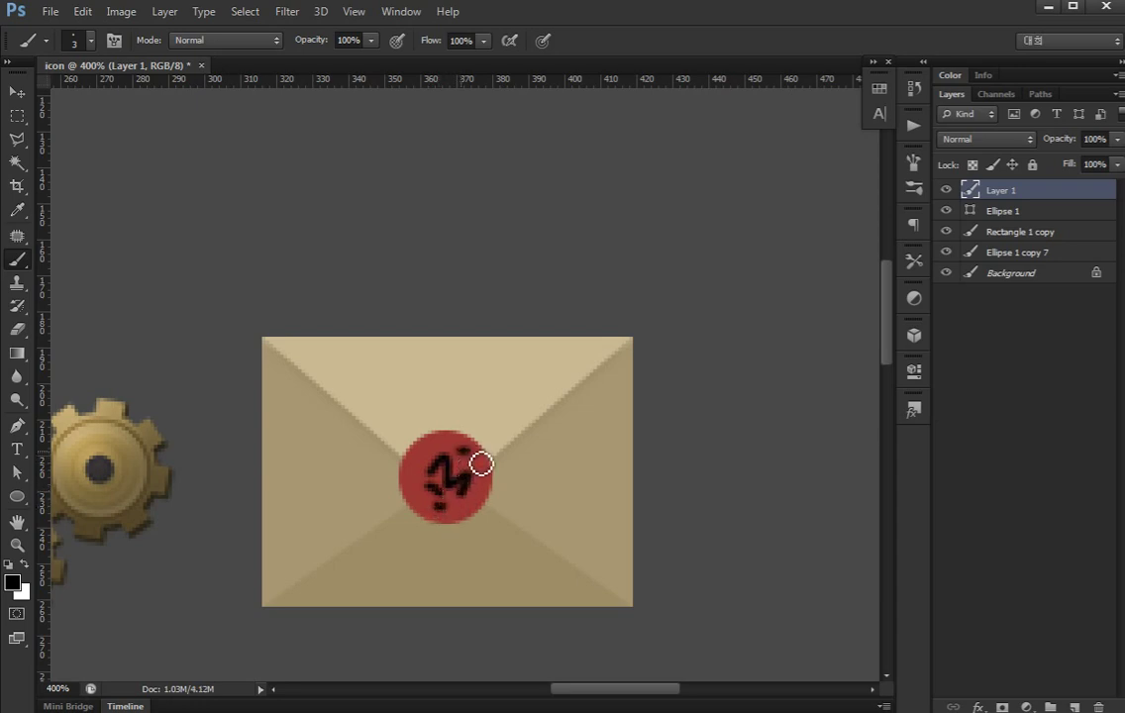
key("ctrl+z")
key("ctrl+z")
key("ctrl+z")
key("ctrl+z")
key("ctrl+z")
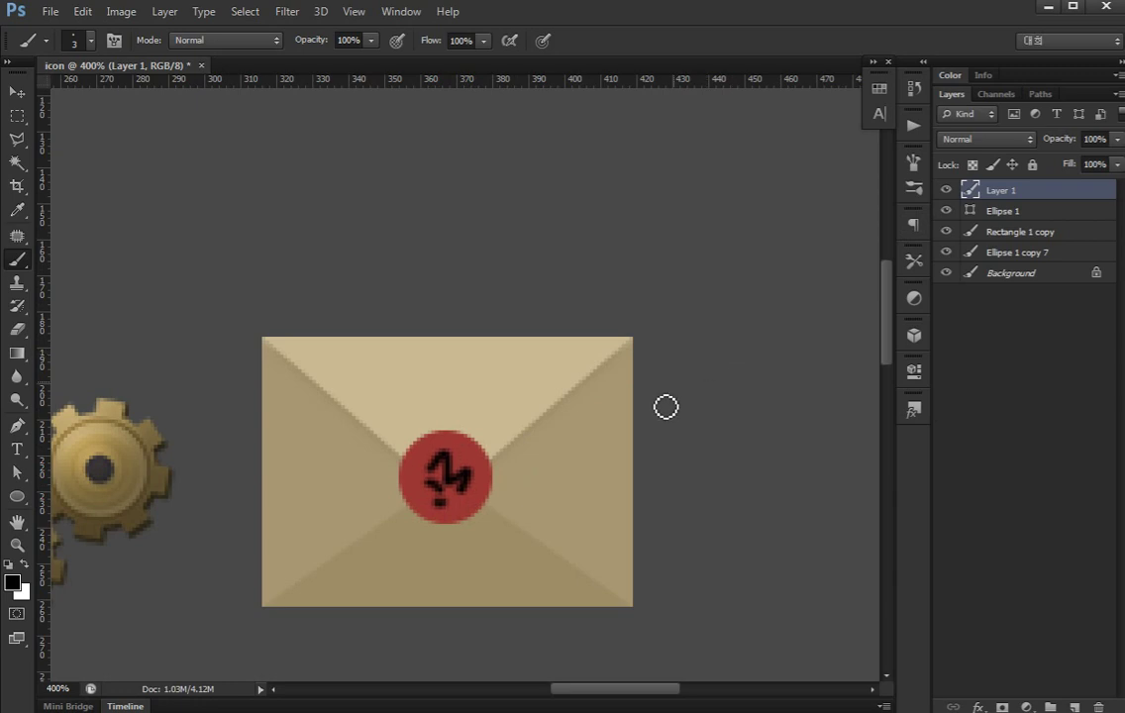
Give the Layer 1 mark a darker-red Color Overlay sampled from the seal
double_click(1049, 190)
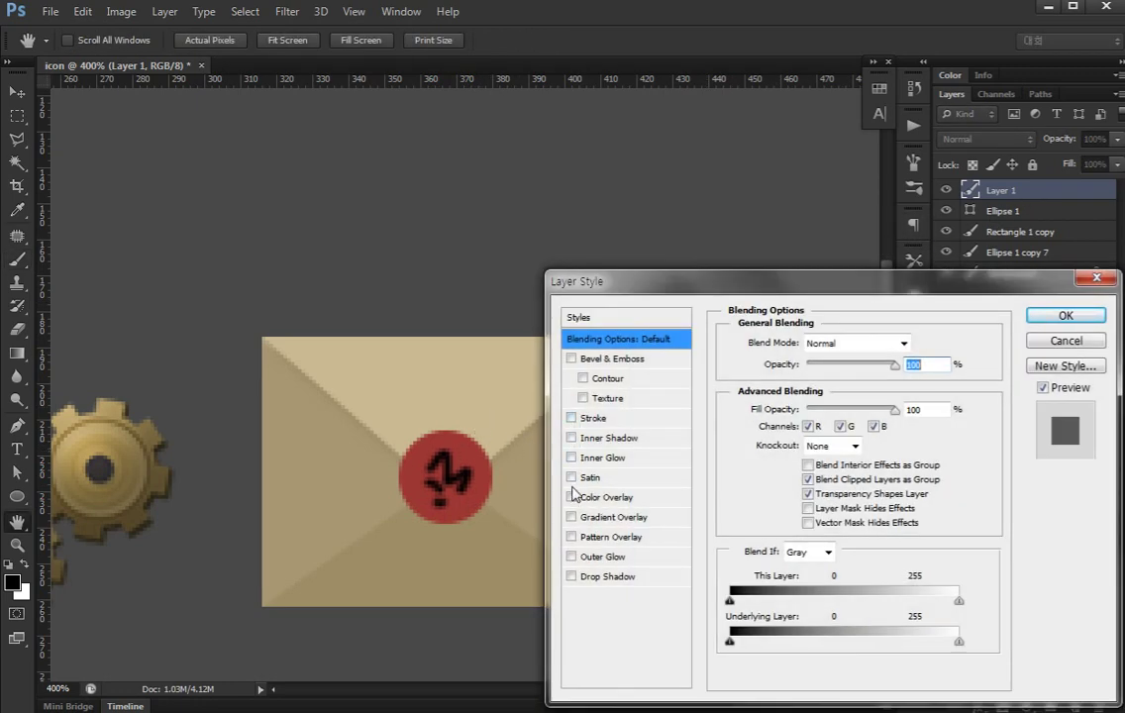
left_click(571, 497)
left_click(920, 343)
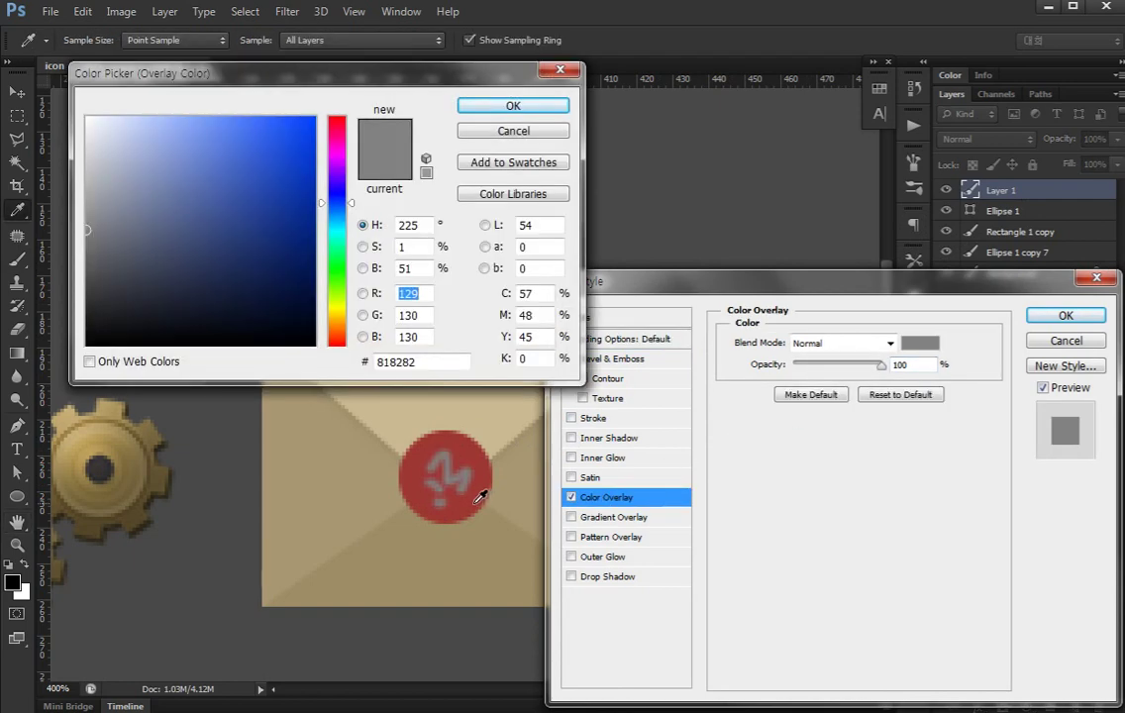
left_click(436, 445)
left_click(253, 231)
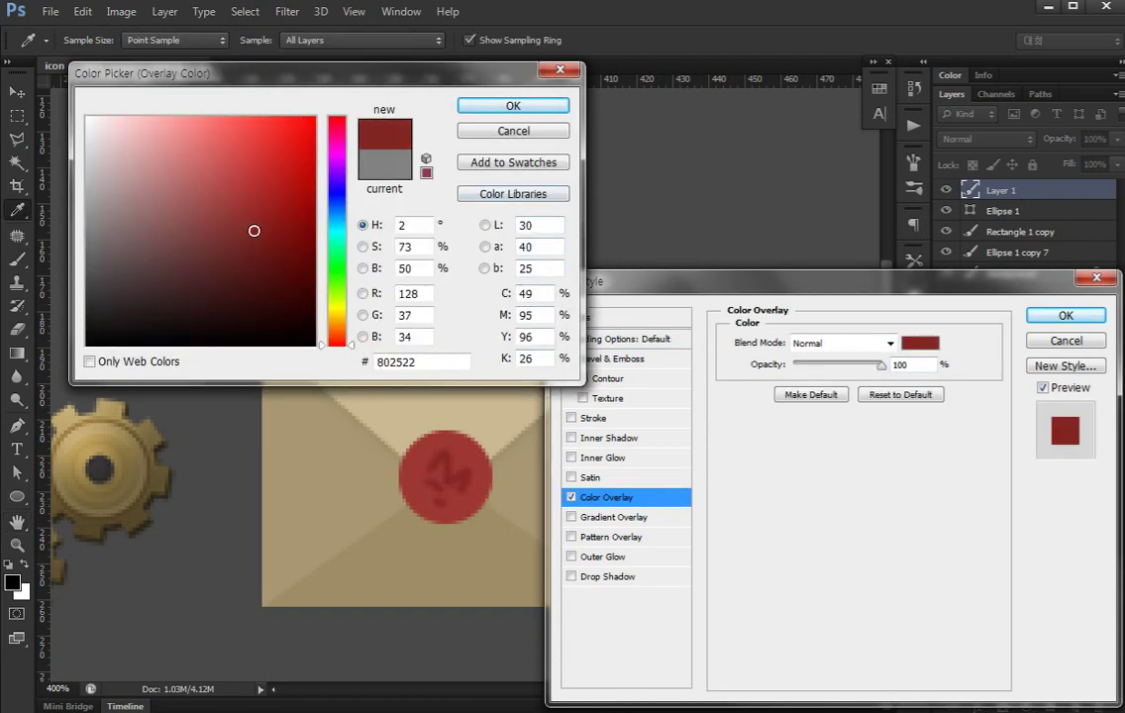
left_click(240, 199)
left_click(229, 188)
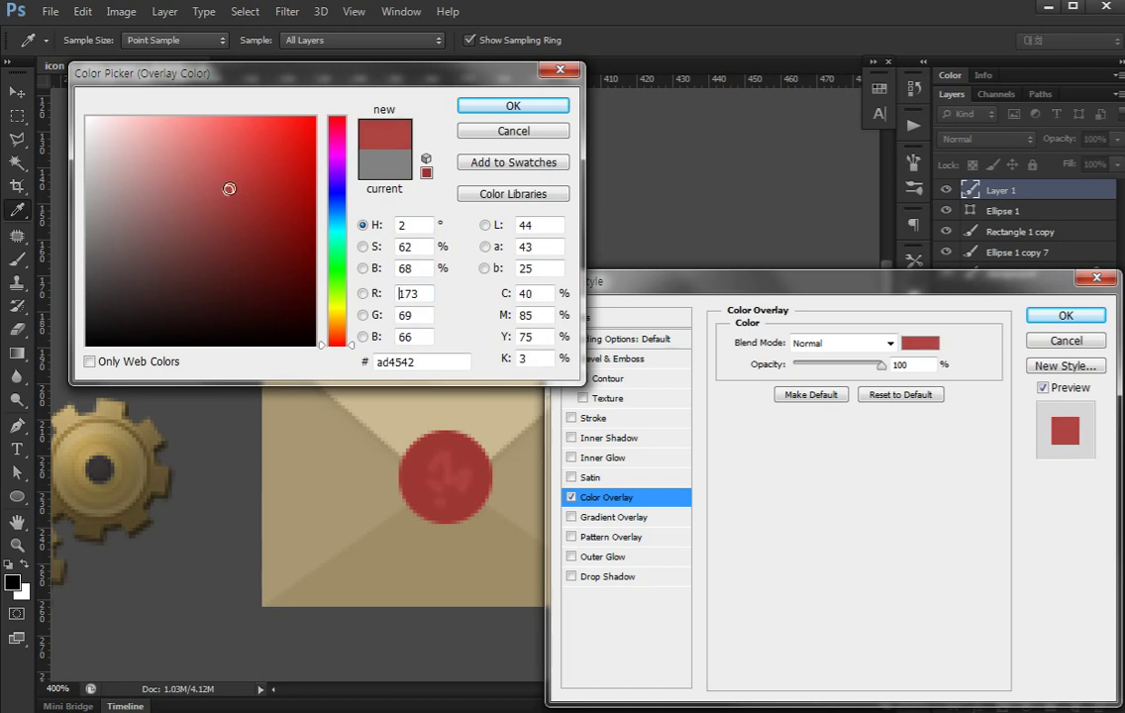
key("Return")
key("Return")
key("v")
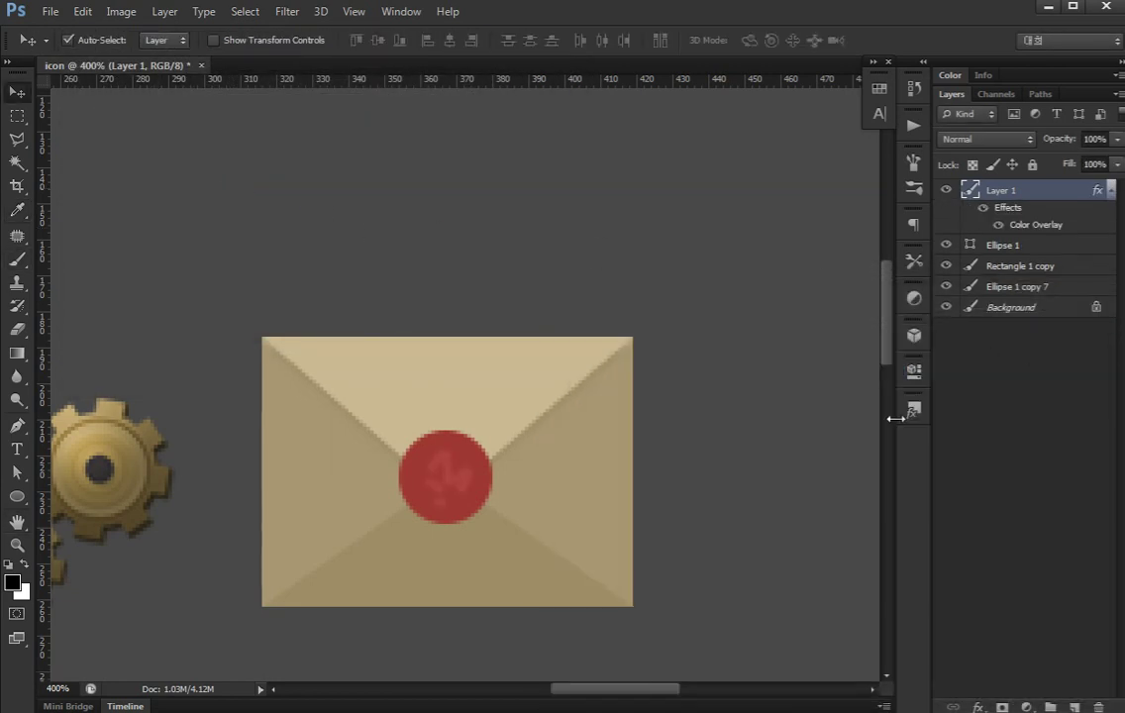
left_click(1108, 190)
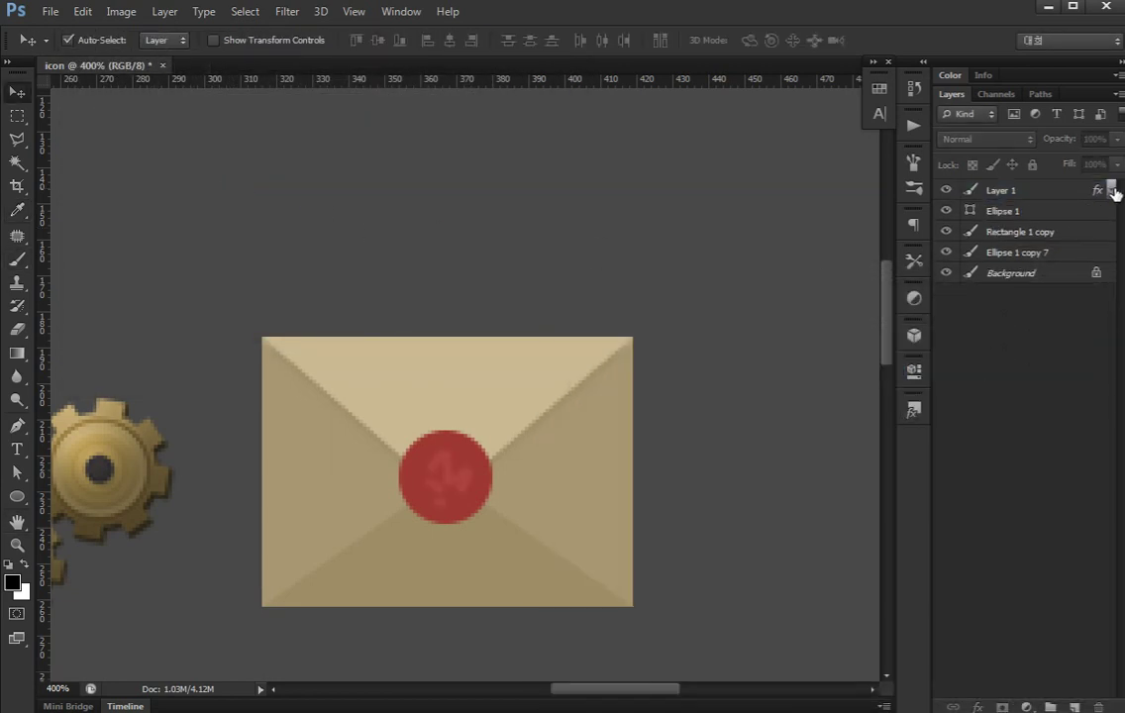
left_click(1005, 191)
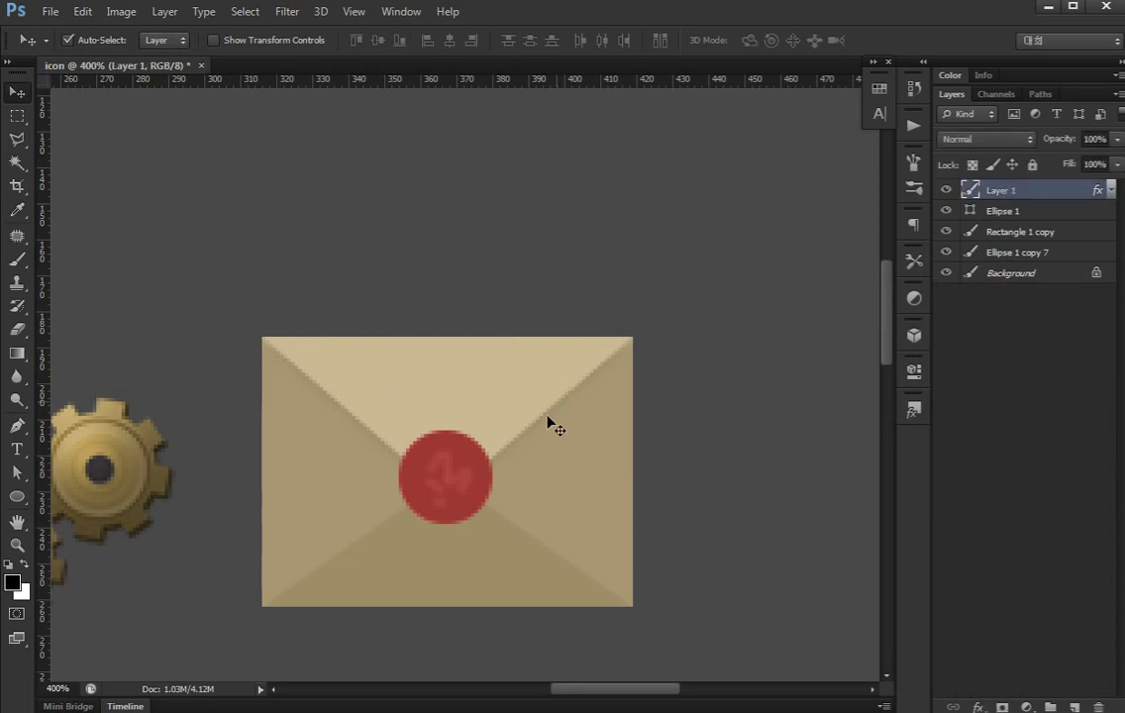
Add a drop shadow to Ellipse 1 at 90° angle and 32% opacity
left_click(980, 211)
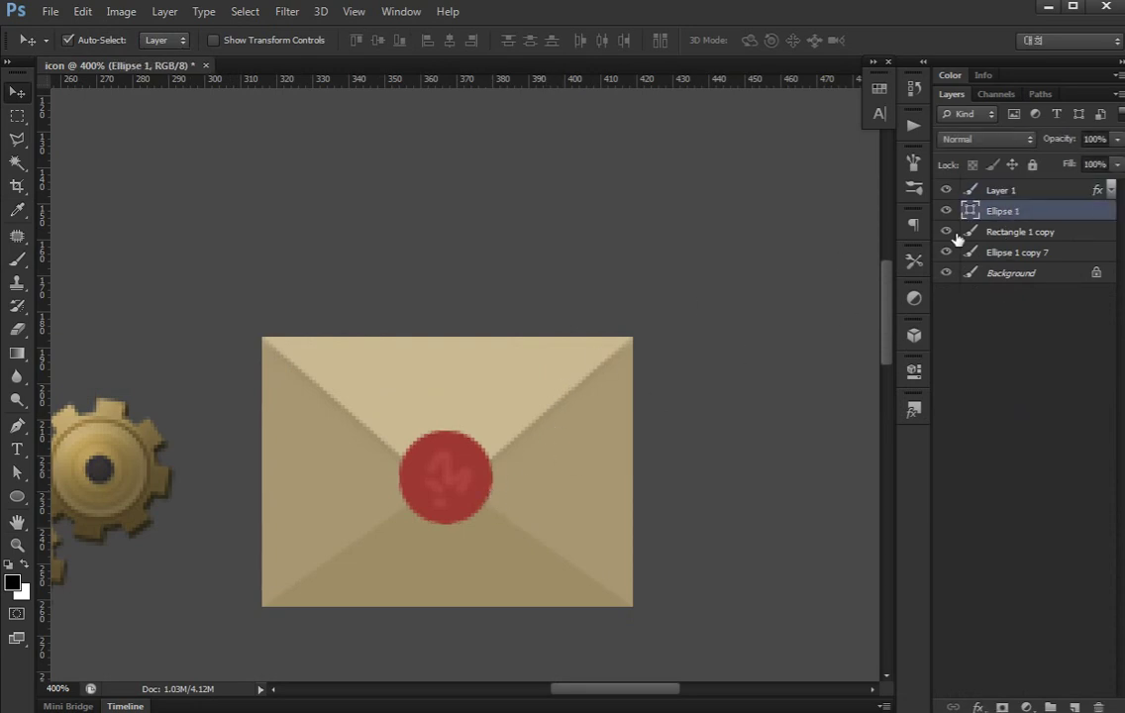
double_click(1035, 222)
left_click(571, 576)
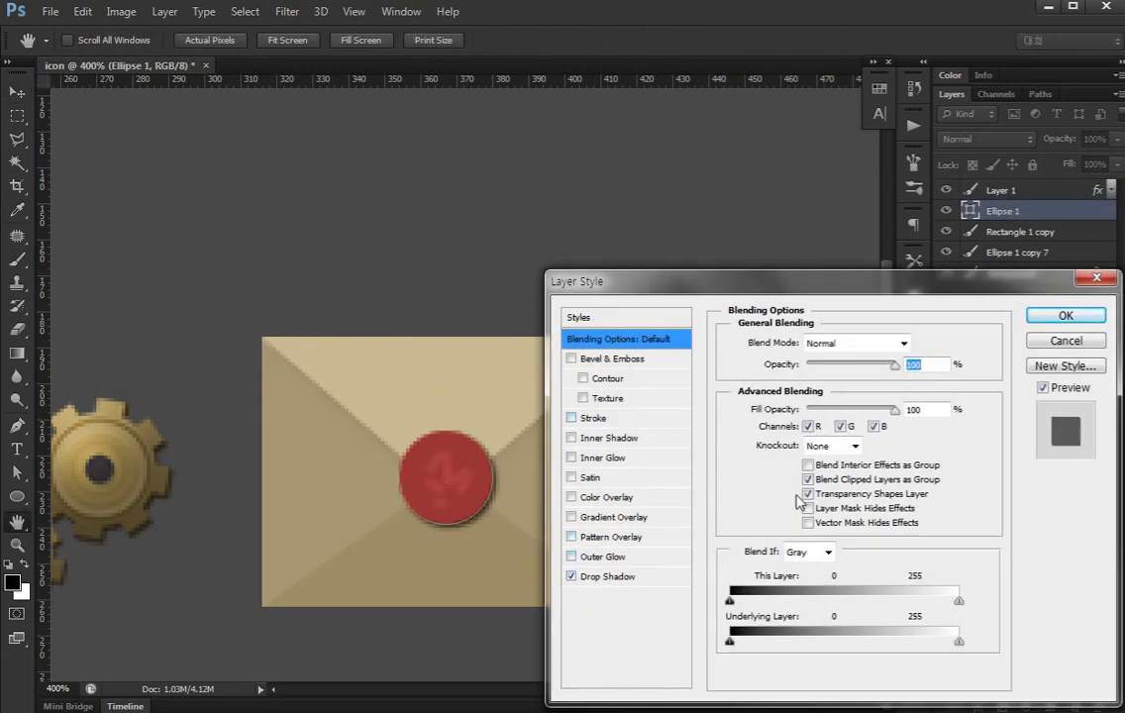
left_click(604, 577)
double_click(840, 396)
type("90")
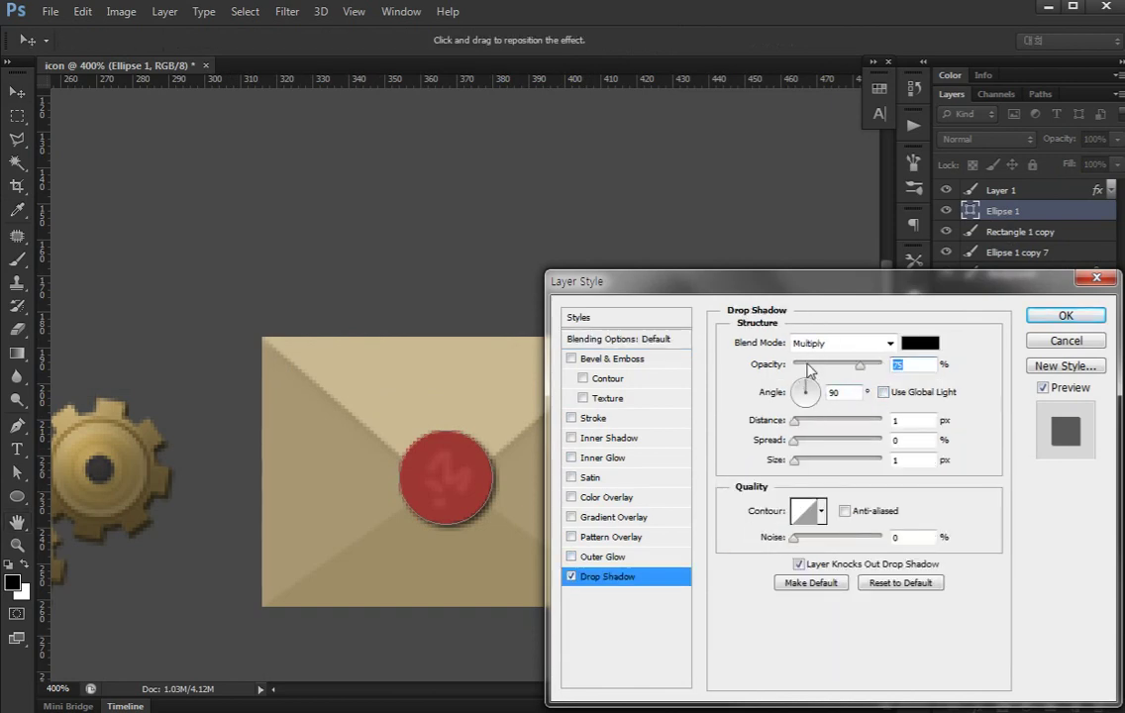
left_click_drag(834, 374, 822, 369)
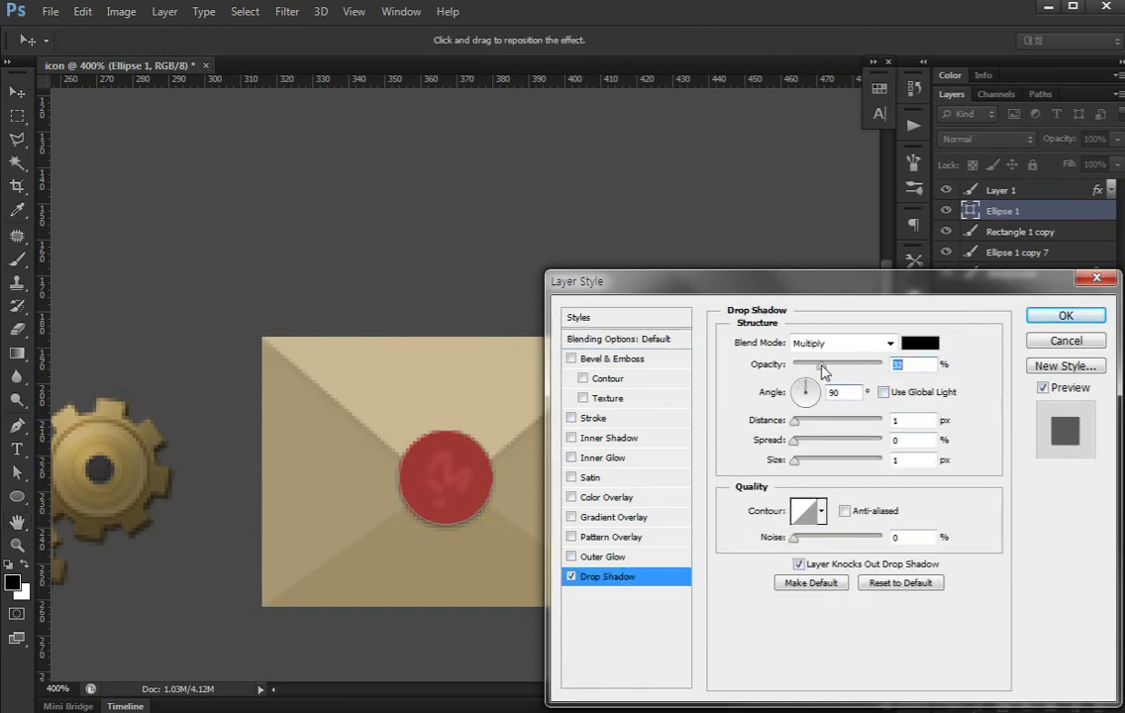
left_click(1039, 317)
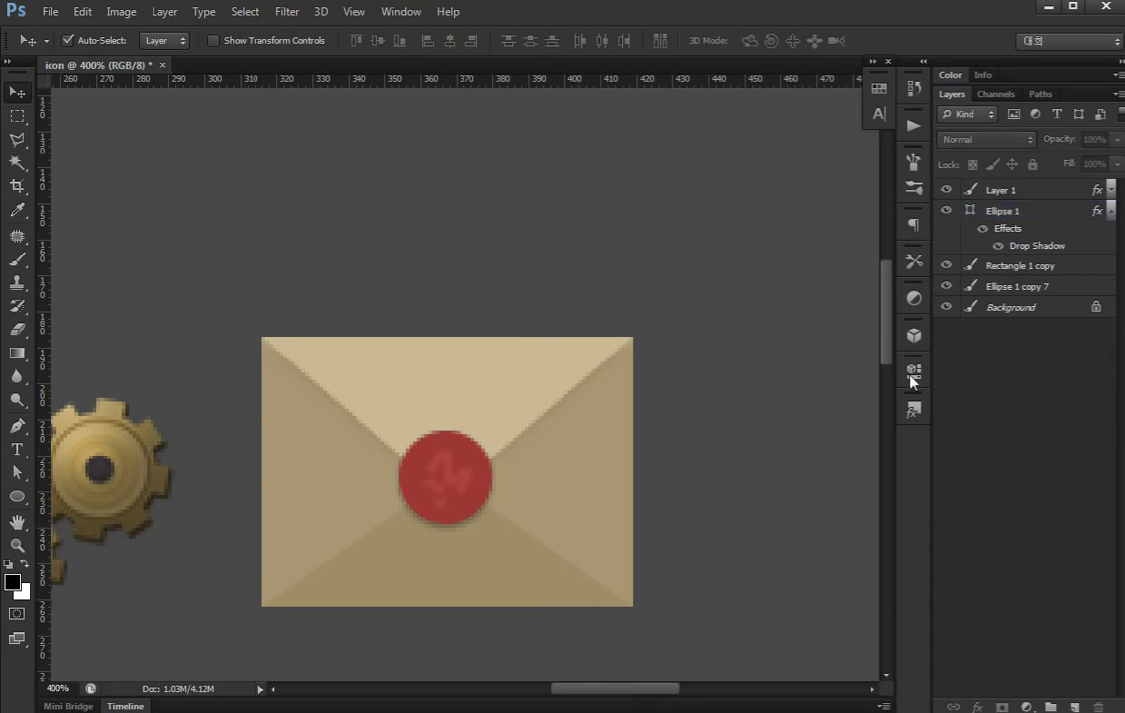
left_click(1097, 211)
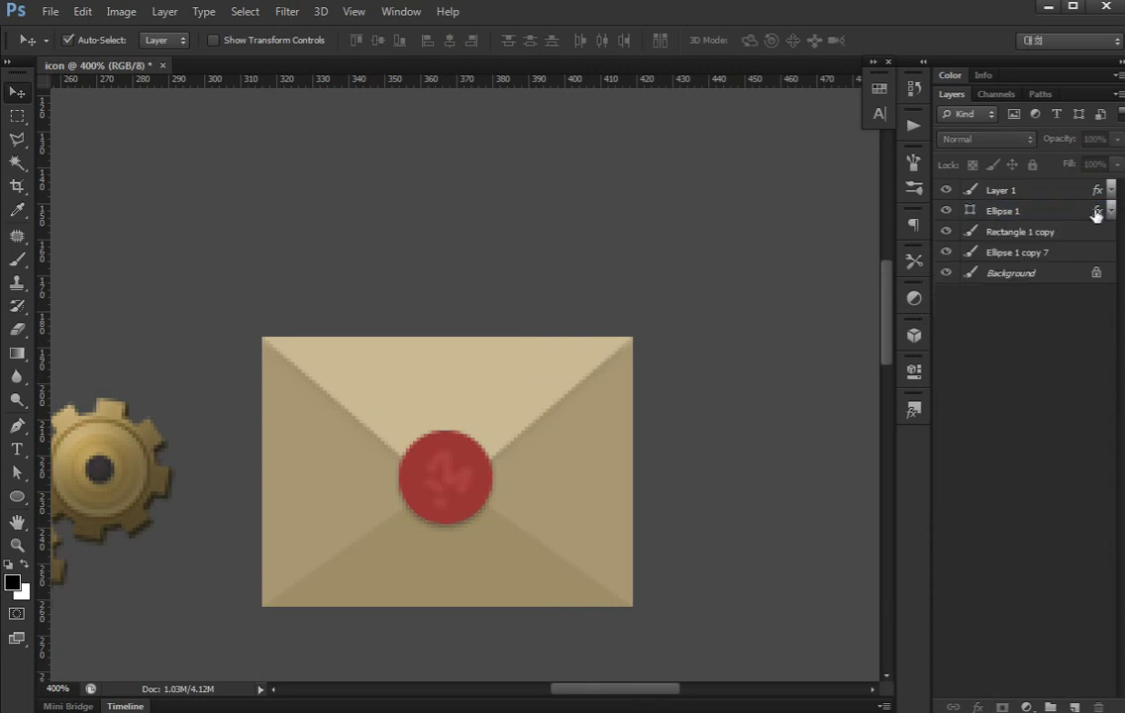
Merge Layer 1, Ellipse 1 and Rectangle 1 copy into a single envelope layer
left_click(1022, 231)
left_click(1013, 190, "shift")
key("ctrl+e")
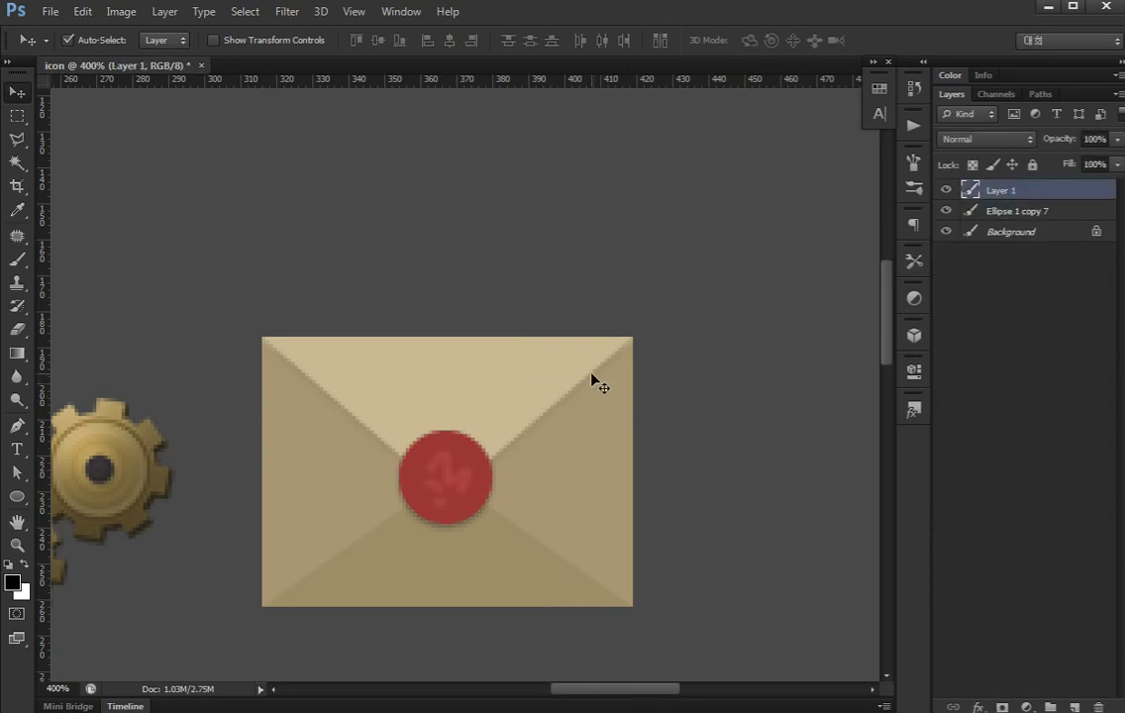
Skew the merged envelope so its top edge tilts down to the right
key("ctrl+t")
mouse_move(632, 338)
left_mouse_down()
mouse_move(595, 373)
mouse_move(496, 373)
left_mouse_up()
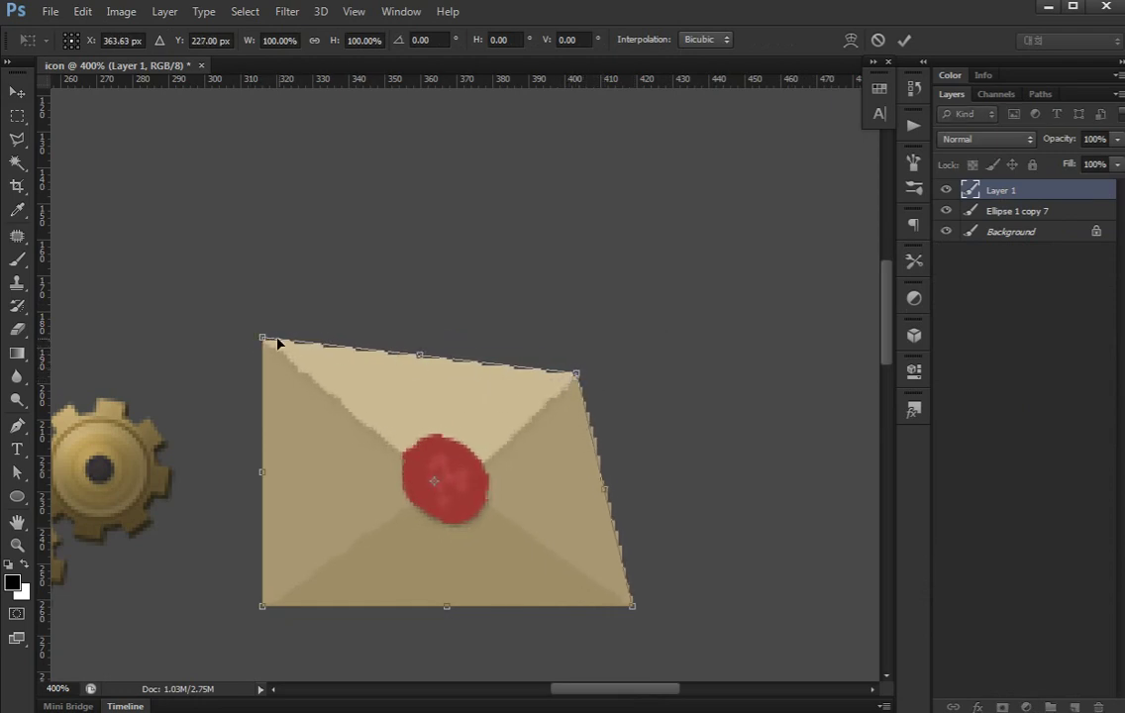
left_click_drag(262, 340, 238, 356)
key("Escape")
key("ctrl+t")
left_click_drag(445, 340, 414, 338)
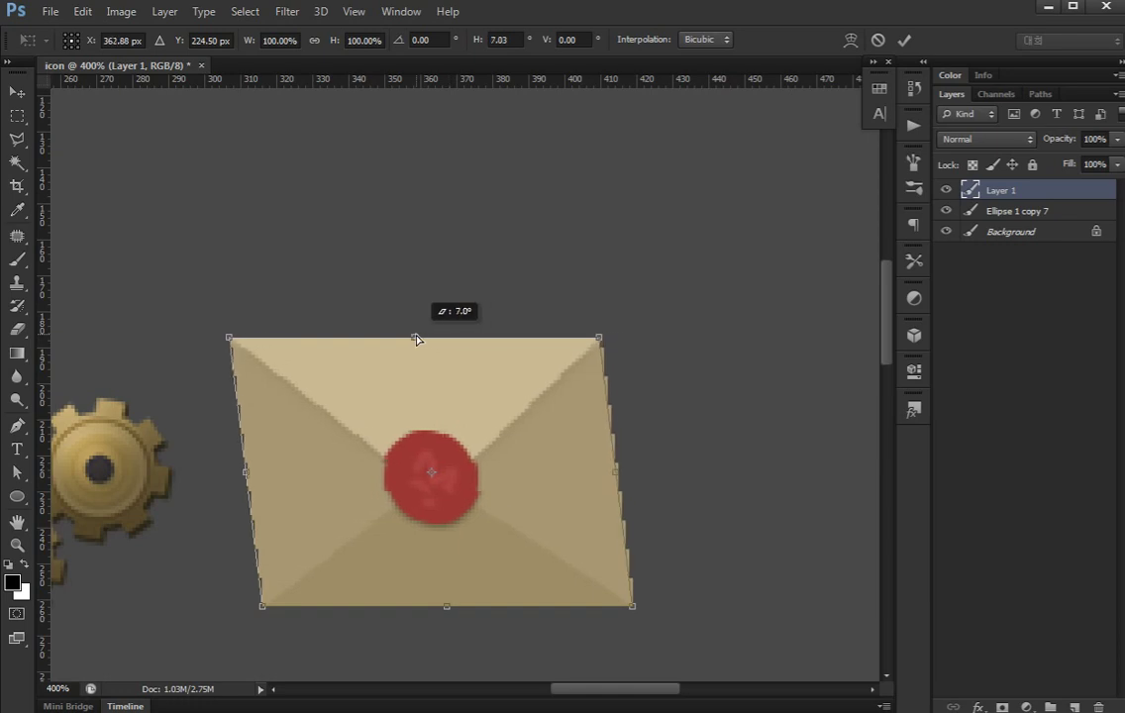
left_click_drag(598, 344, 553, 380)
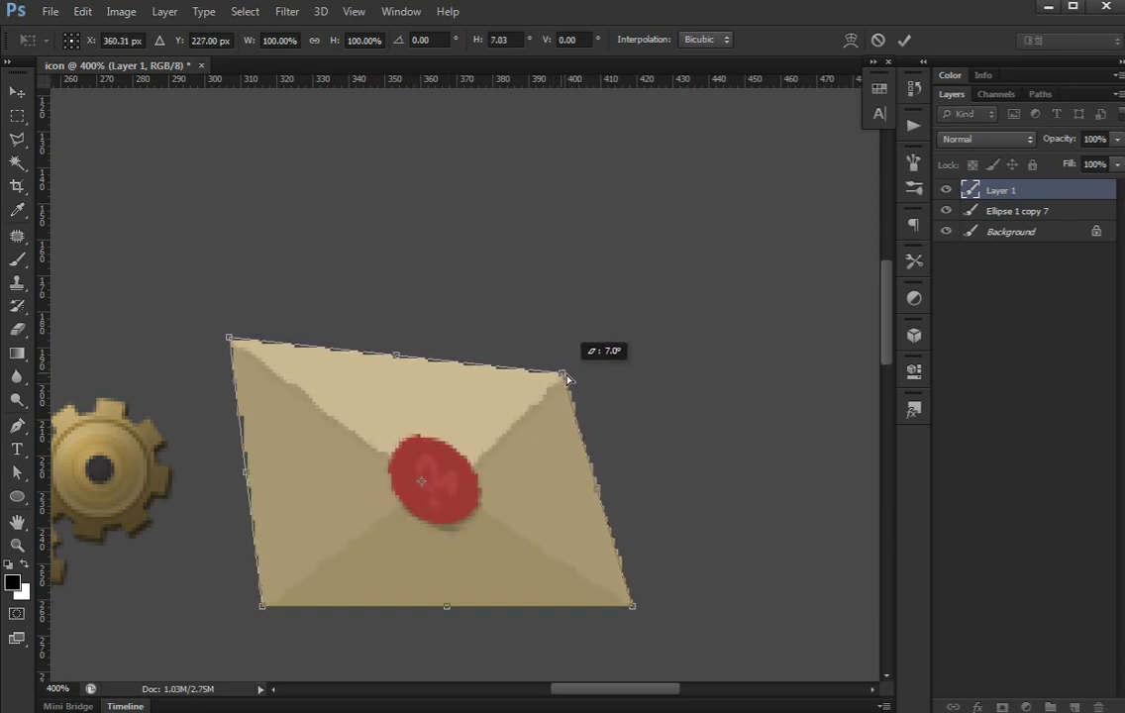
mouse_move(554, 379)
left_mouse_down()
mouse_move(573, 398)
mouse_move(565, 389)
left_mouse_up()
Commit the envelope's tilted transform
key("Return")
scroll(565, 390, "down", 1)
scroll(565, 389, "down", 2)
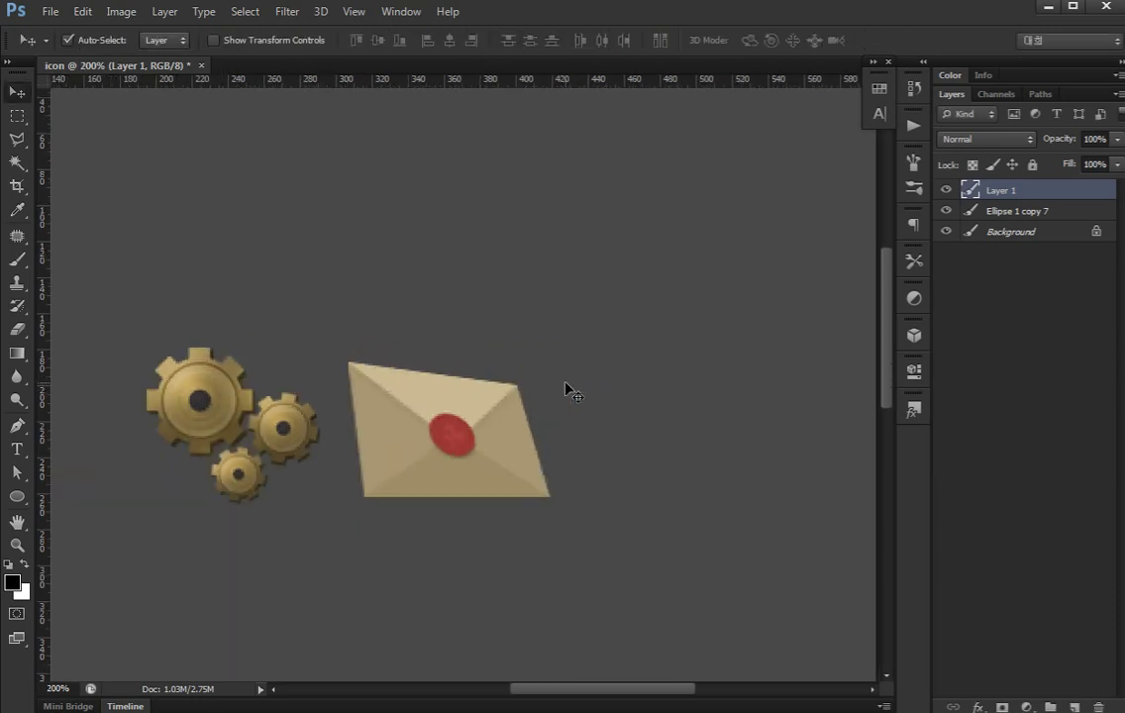
scroll(565, 389, "up", 3)
Lighten the envelope's upper-left flap with a size 87 Dodge brush
key("o")
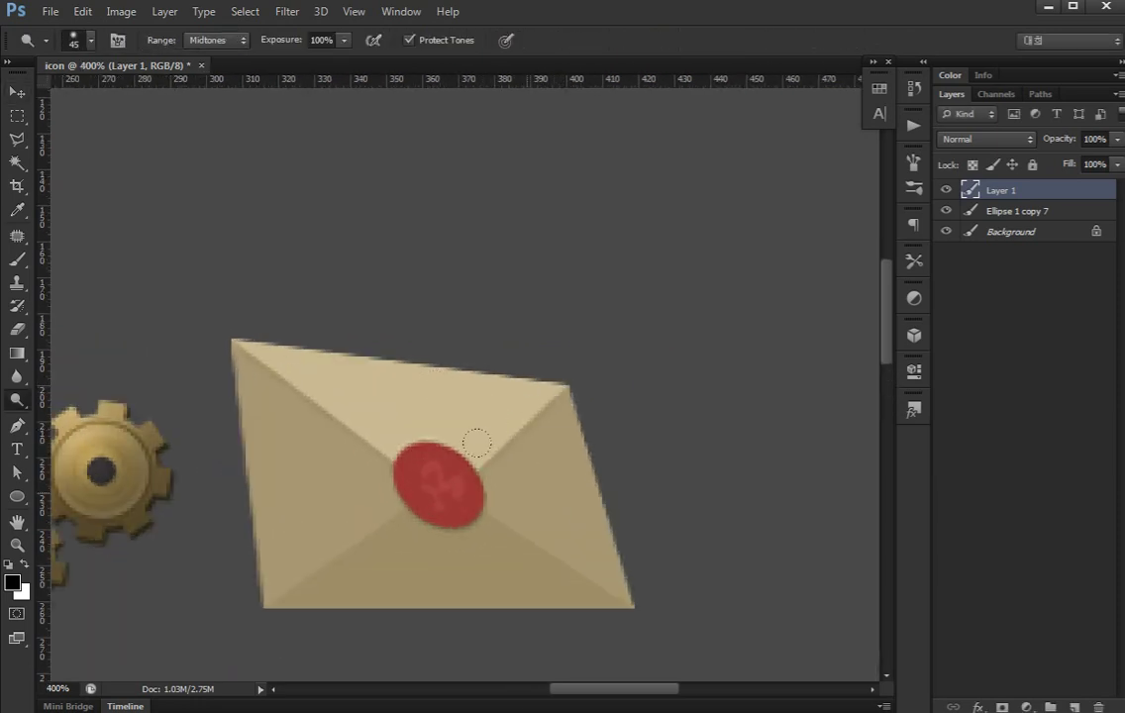
right_click(534, 434)
double_click(700, 454)
type("87")
key("Return")
left_click(466, 396)
key("ctrl+z")
left_click_drag(213, 342, 366, 396)
left_click_drag(218, 391, 302, 456)
left_click_drag(210, 337, 381, 391)
key("ctrl+minus")
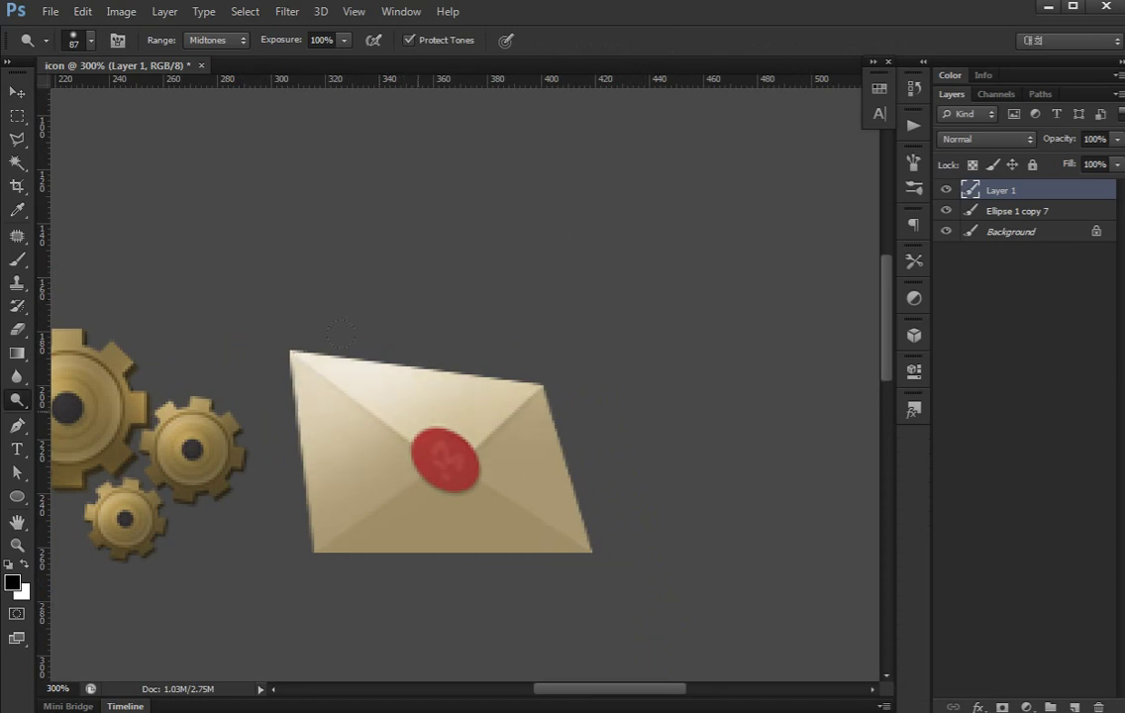
Darken the envelope's right side beside the seal with the Burn tool
key("shift+o")
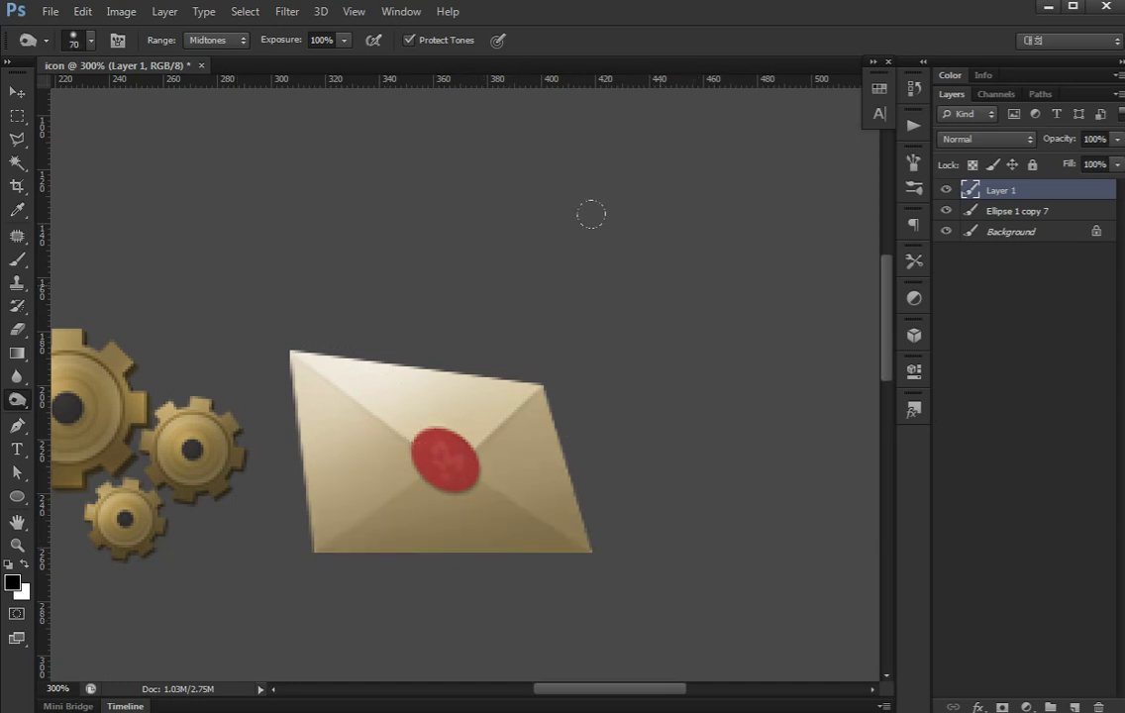
left_click_drag(498, 384, 500, 485)
left_click_drag(540, 436, 582, 543)
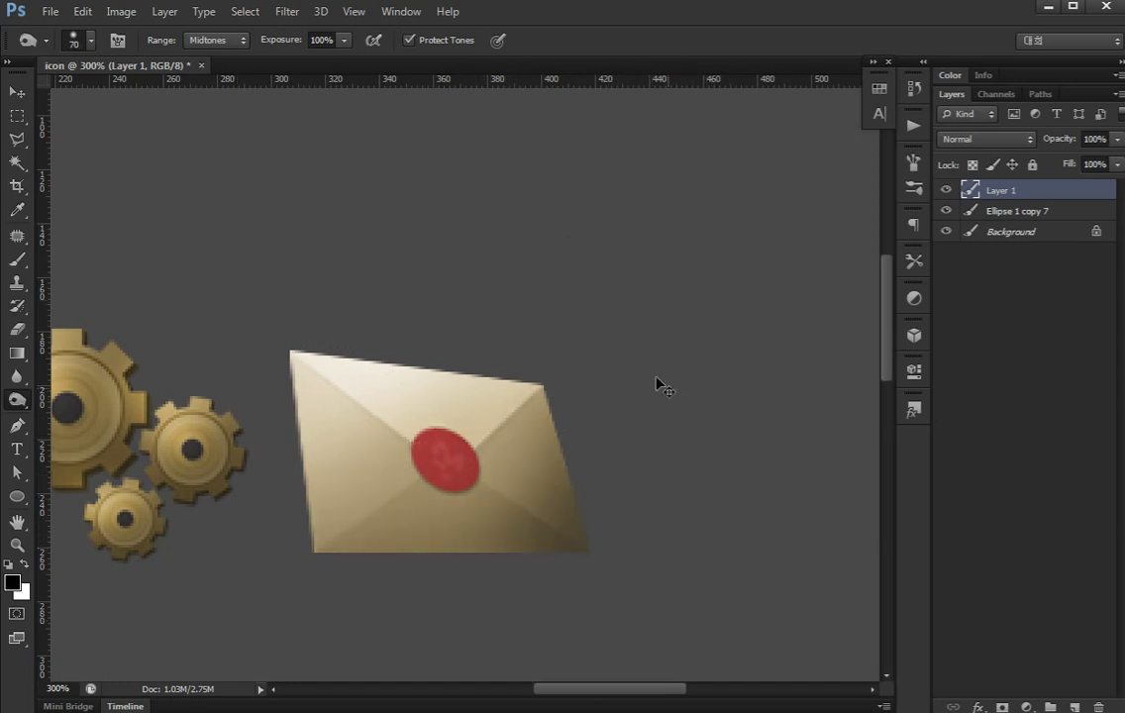
key("ctrl+z")
key("ctrl+z")
key("ctrl+z")
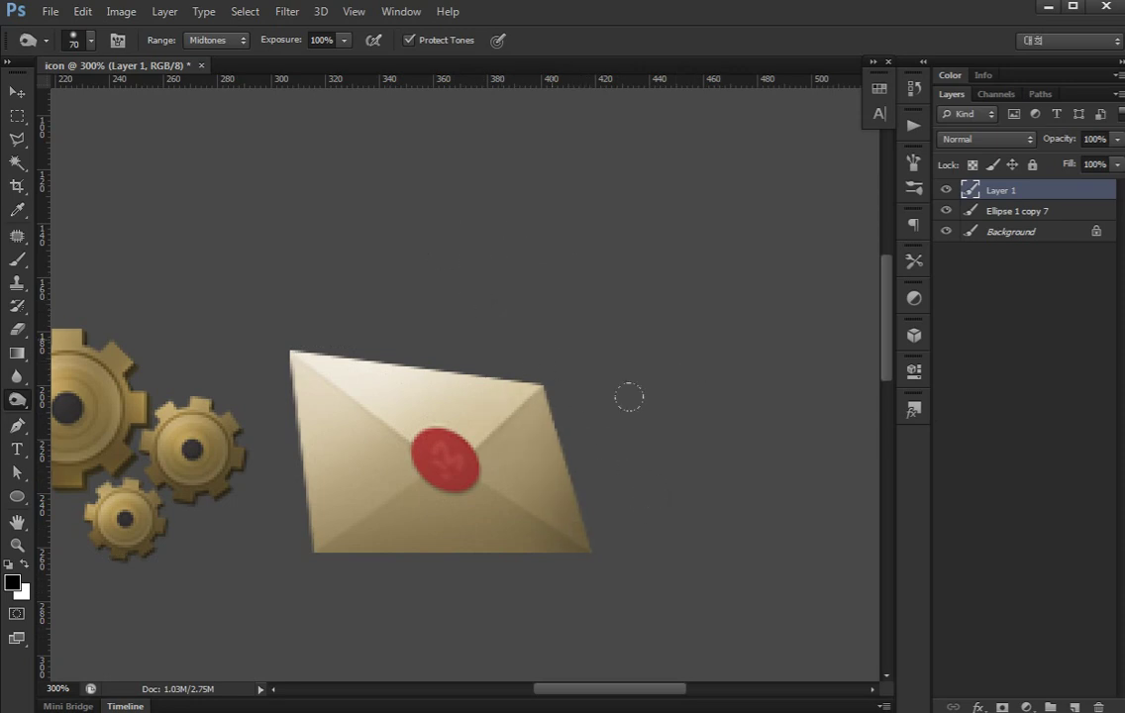
key("ctrl+z")
key("ctrl+z")
key("ctrl+z")
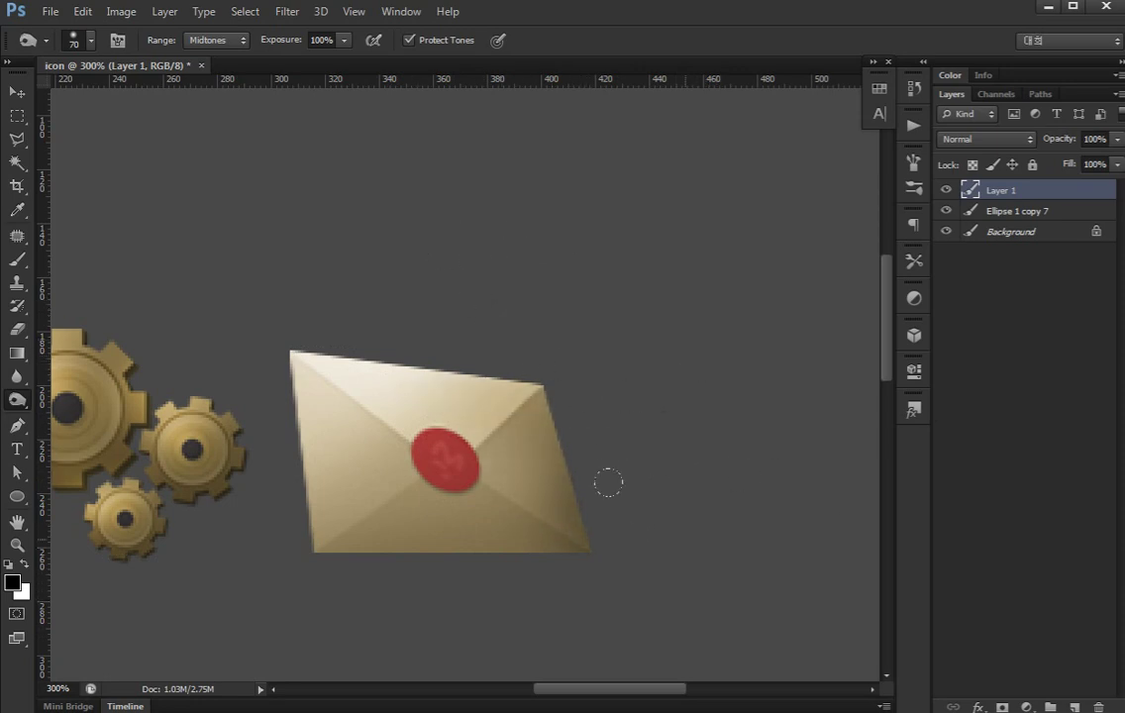
scroll(608, 482, "down", 1)
scroll(572, 527, "left", 1)
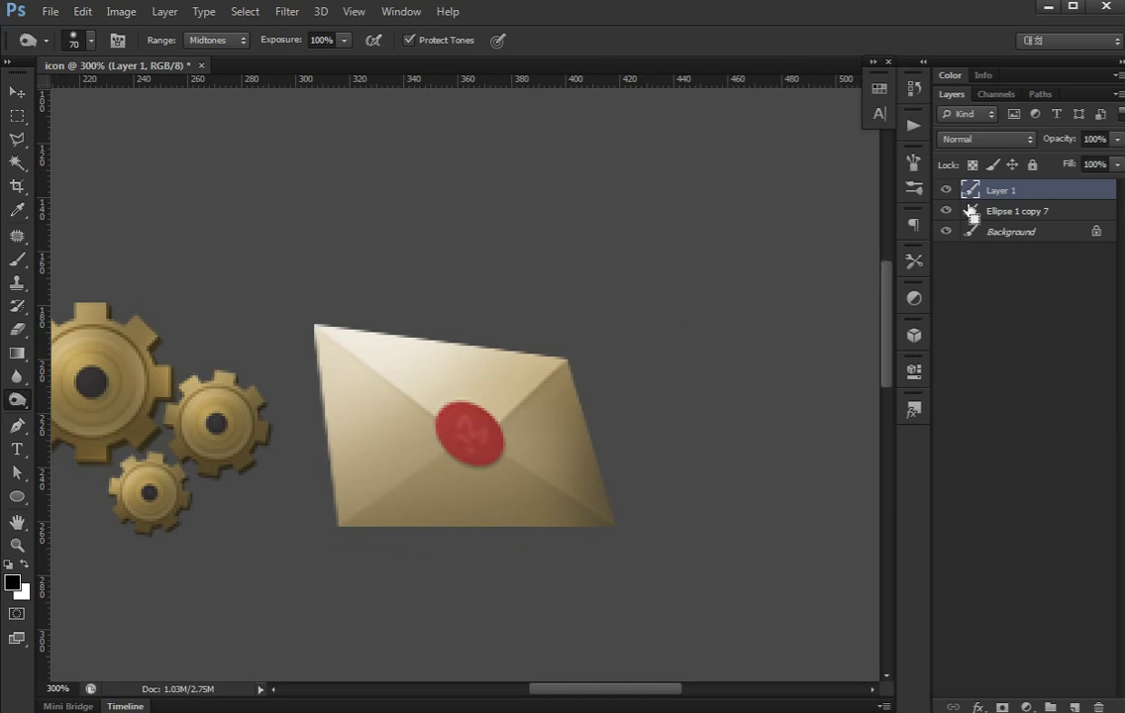
Load the envelope outline as a selection and add a new empty layer
left_click(1030, 196, "ctrl")
left_click(970, 212, "ctrl")
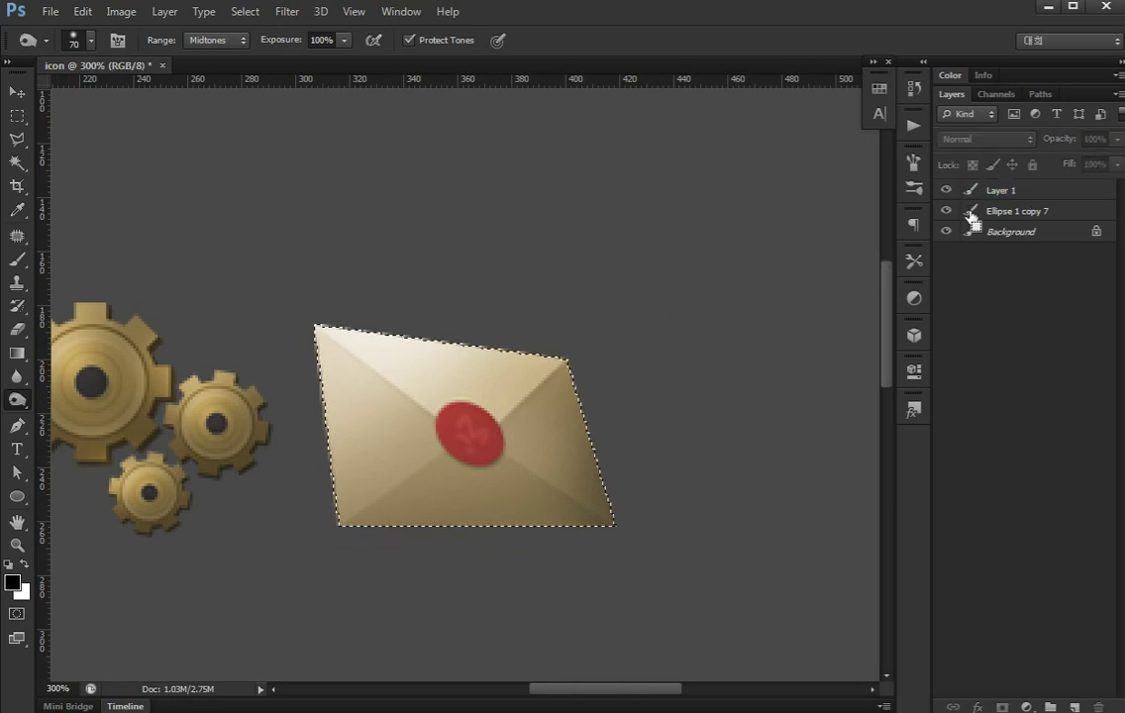
key("ctrl+shift+alt+n")
Fill the envelope selection with black and add 33.03% monochromatic Gaussian noise
key("alt+BackSpace")
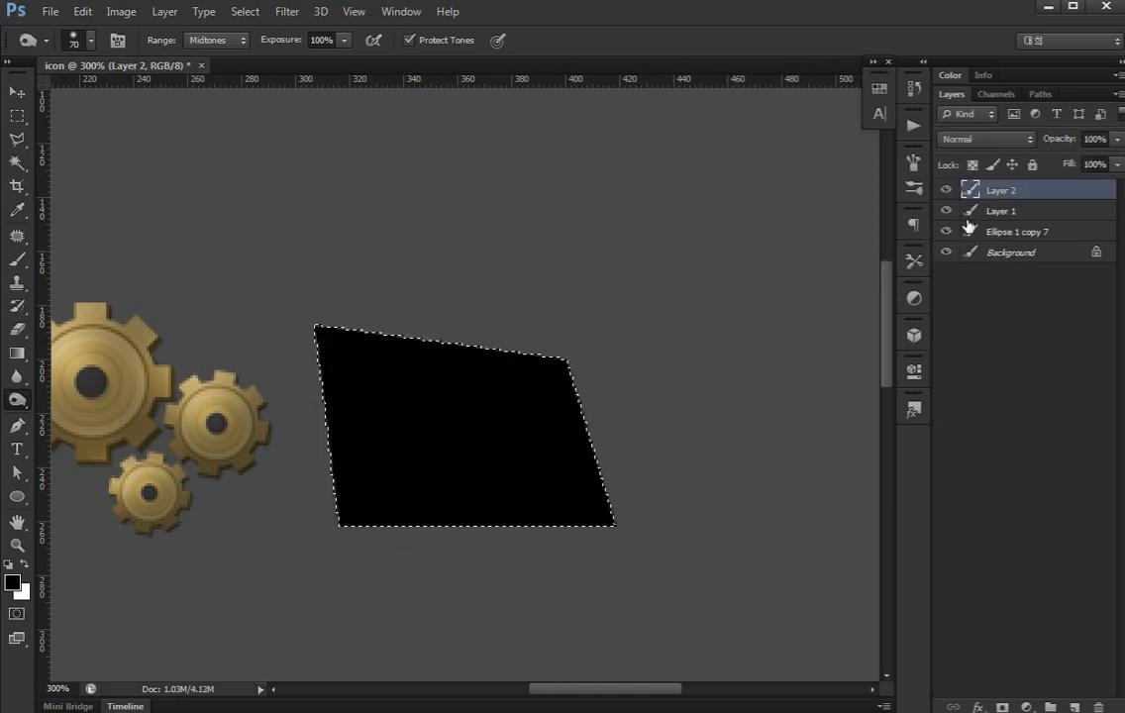
key("v")
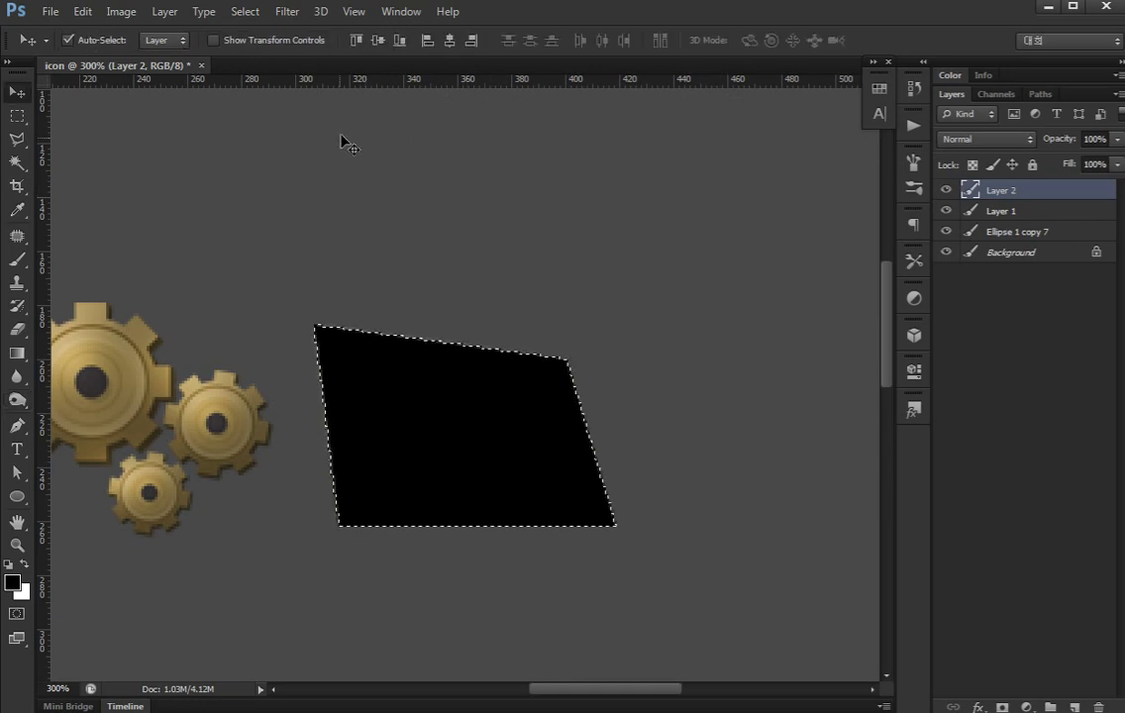
left_click(244, 12)
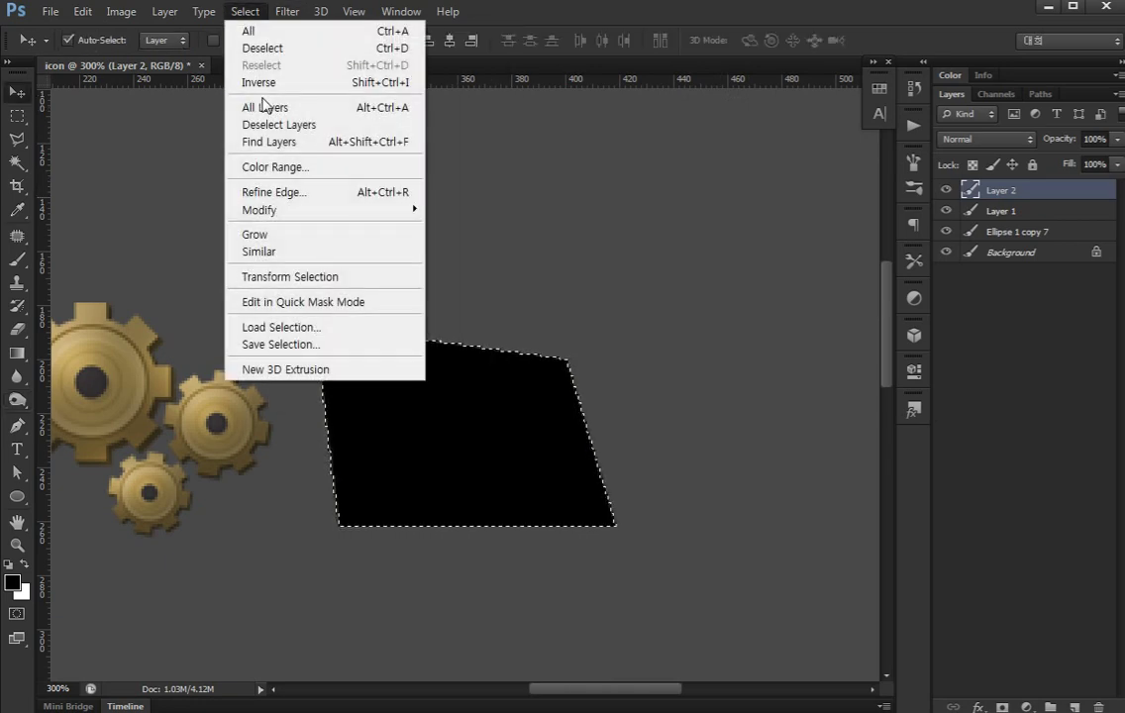
mouse_move(288, 12)
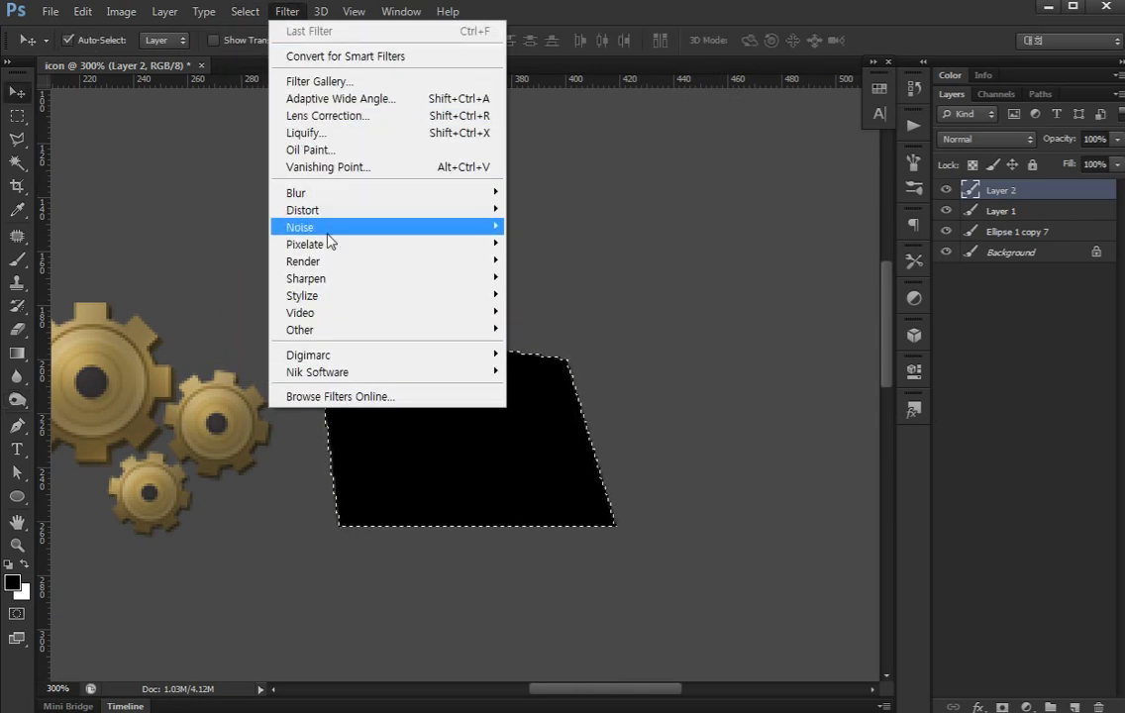
left_click(234, 226)
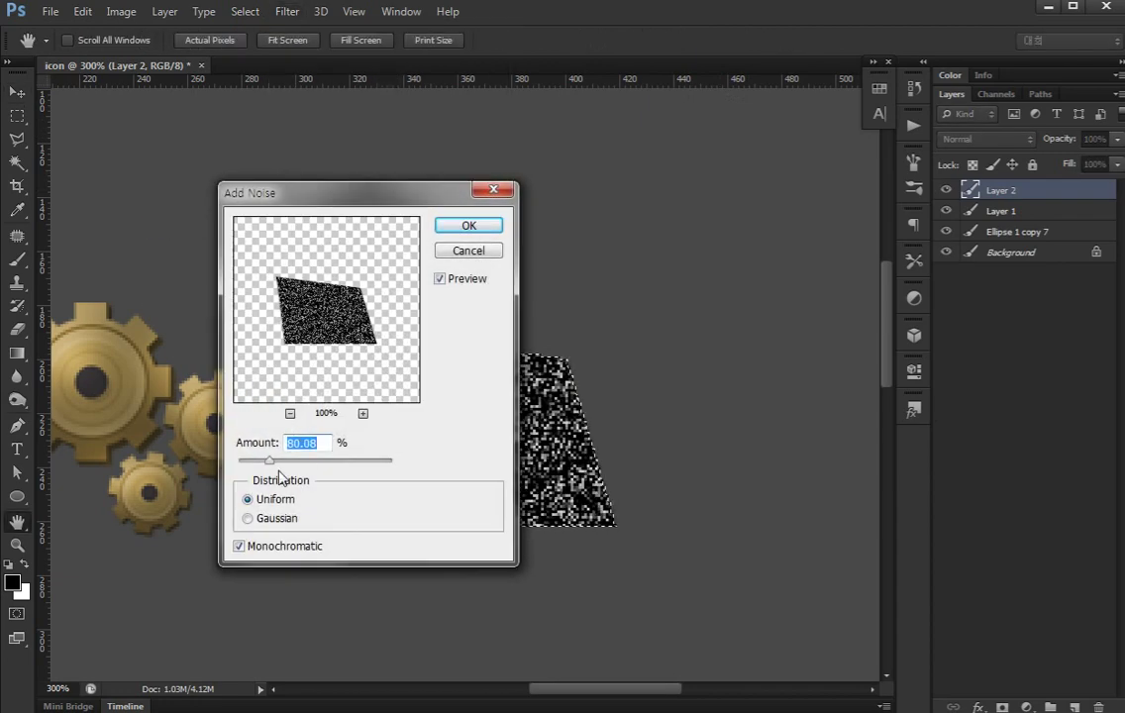
left_click_drag(276, 467, 252, 468)
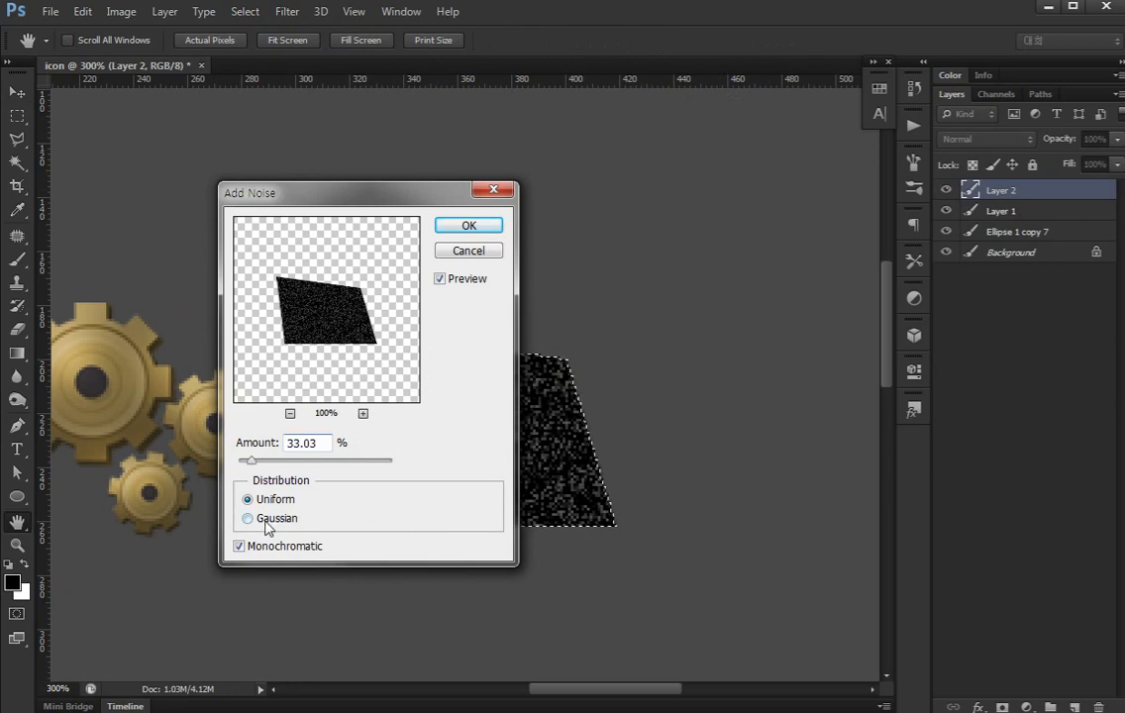
left_click(265, 524)
left_click(443, 228)
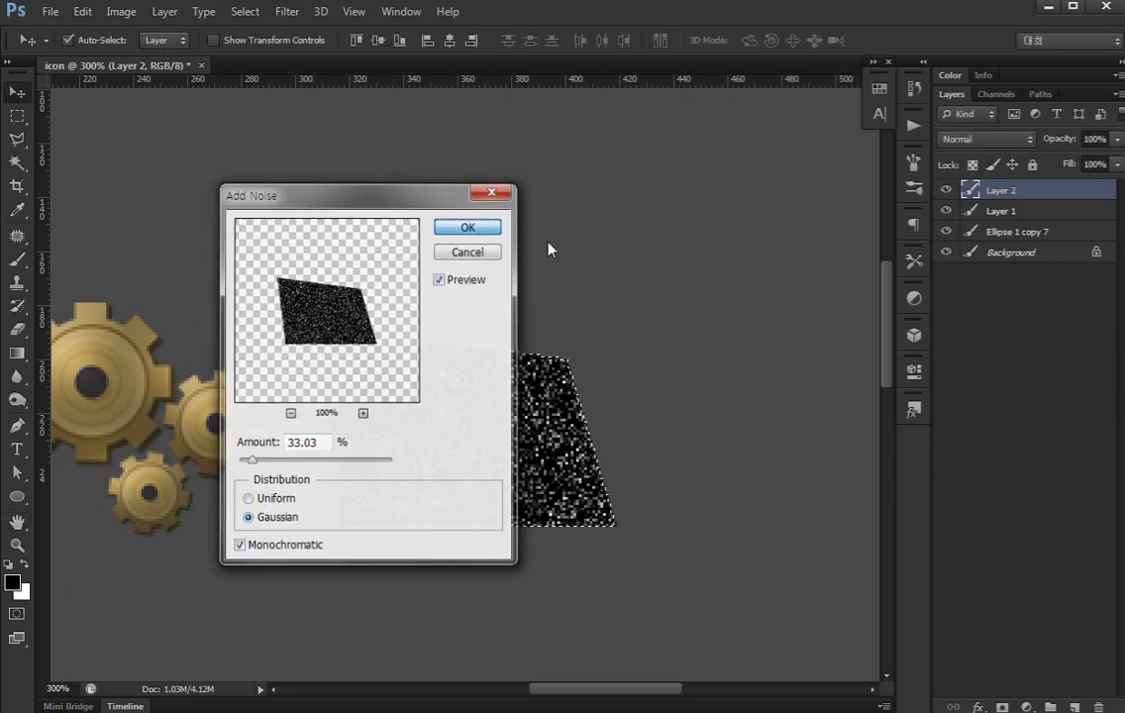
left_click(246, 12)
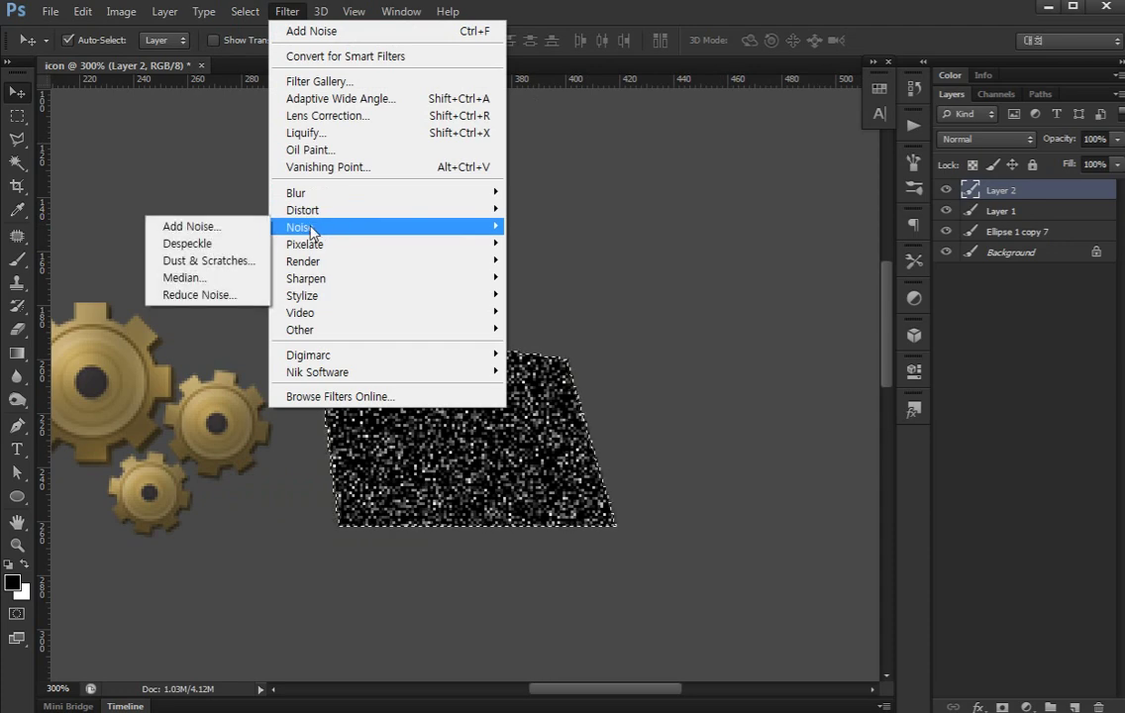
mouse_move(296, 192)
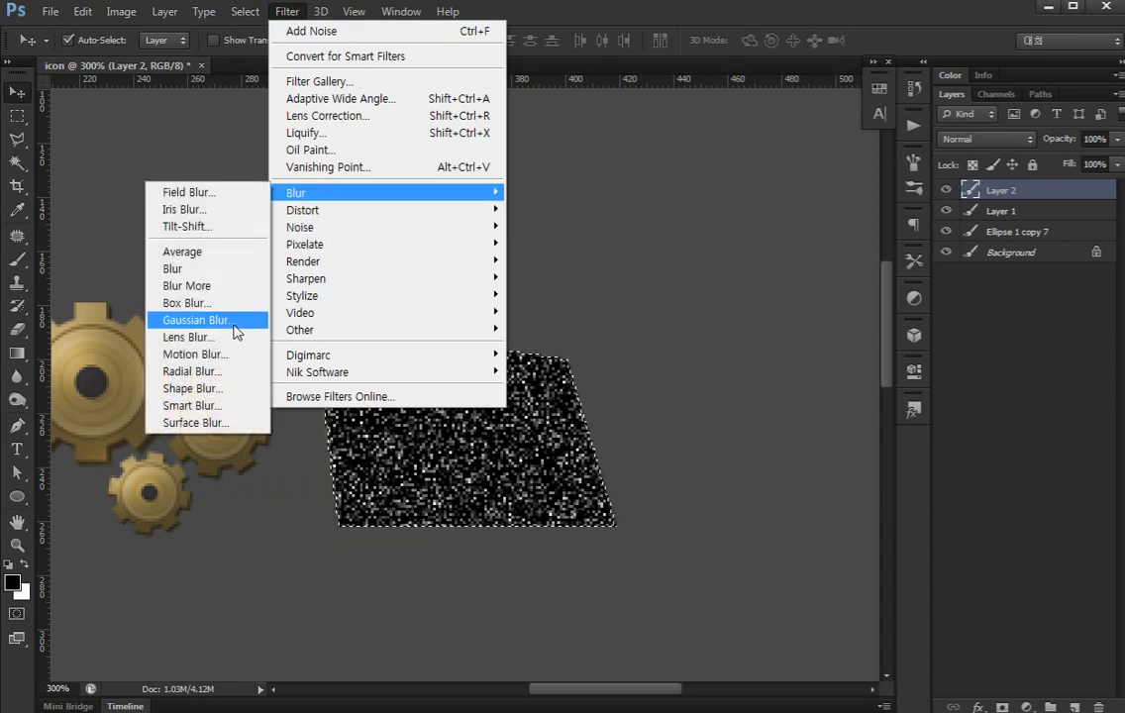
Apply a 0°, 111-pixel Motion Blur to Layer 2's noise
left_click(208, 319)
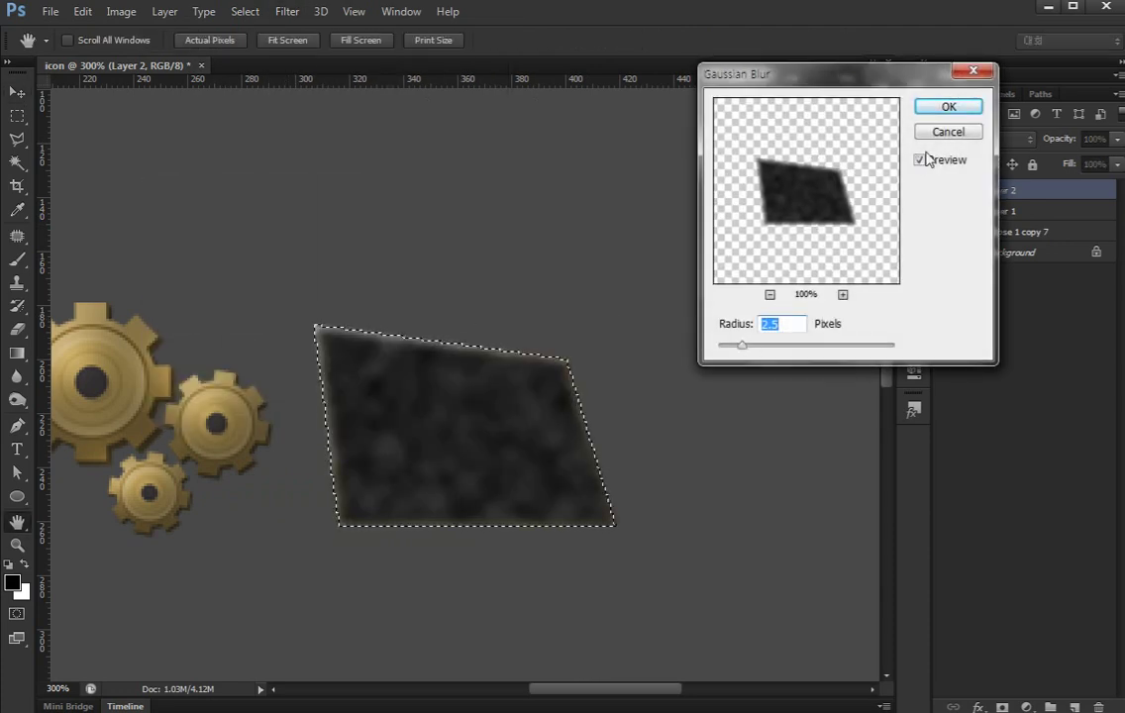
key("Escape")
left_click(282, 12)
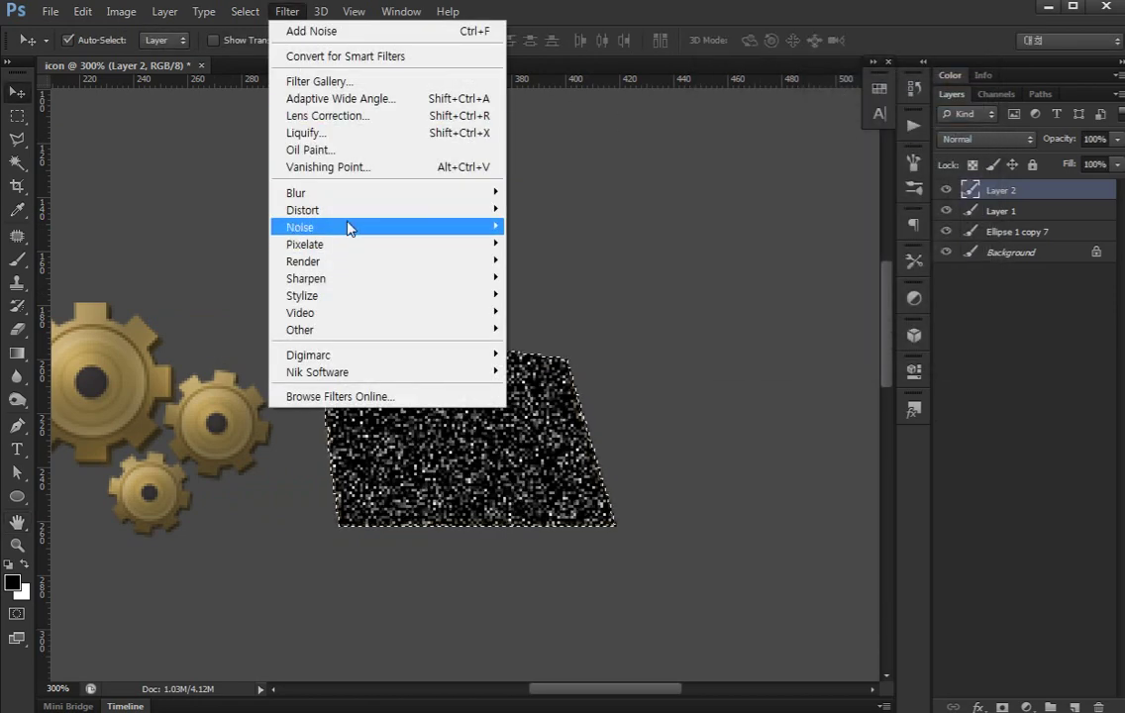
mouse_move(296, 193)
left_click(223, 354)
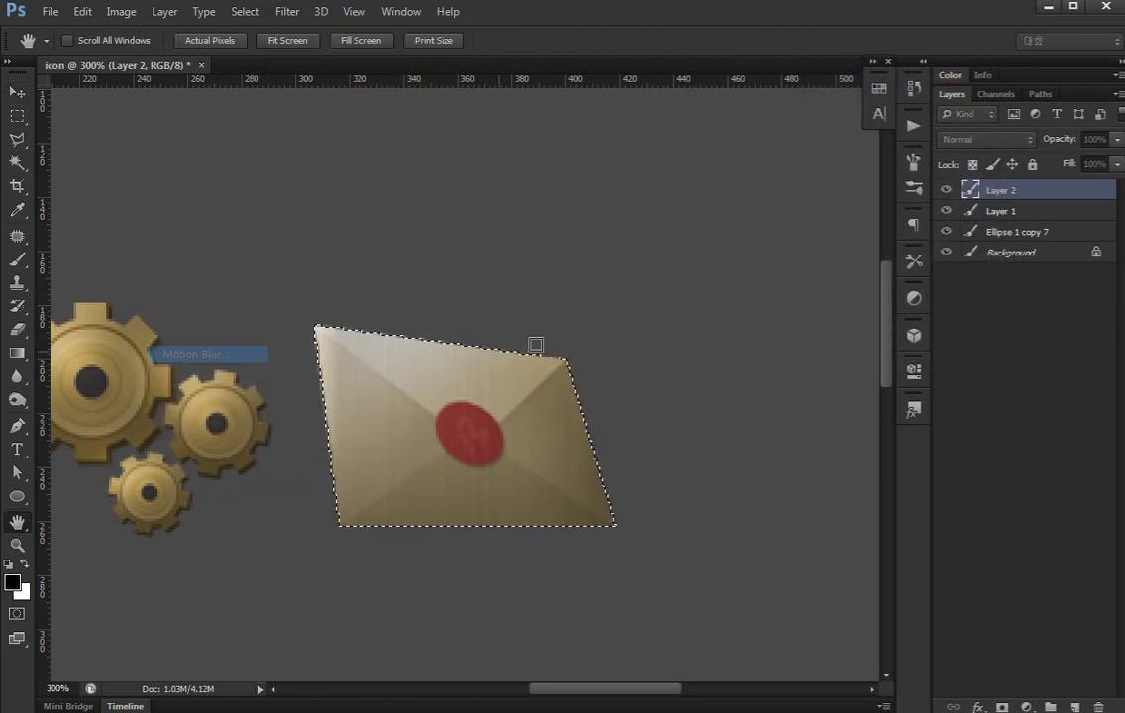
mouse_move(738, 499)
left_mouse_down()
mouse_move(724, 500)
mouse_move(736, 503)
left_mouse_up()
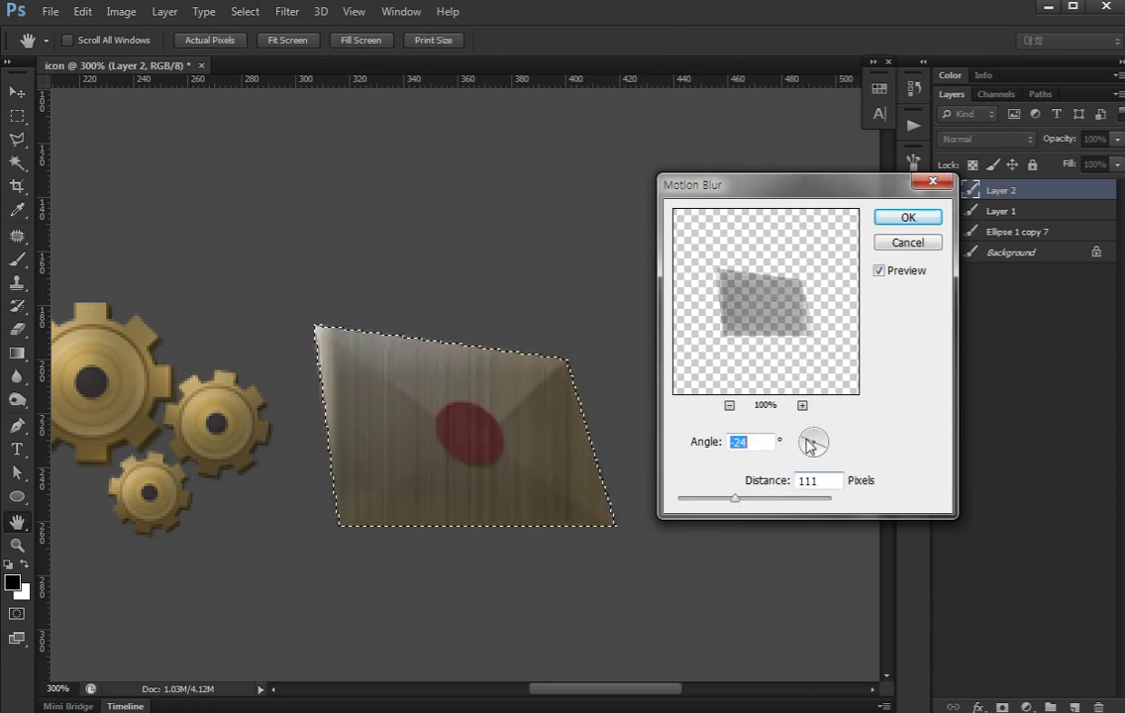
left_click_drag(812, 434, 801, 447)
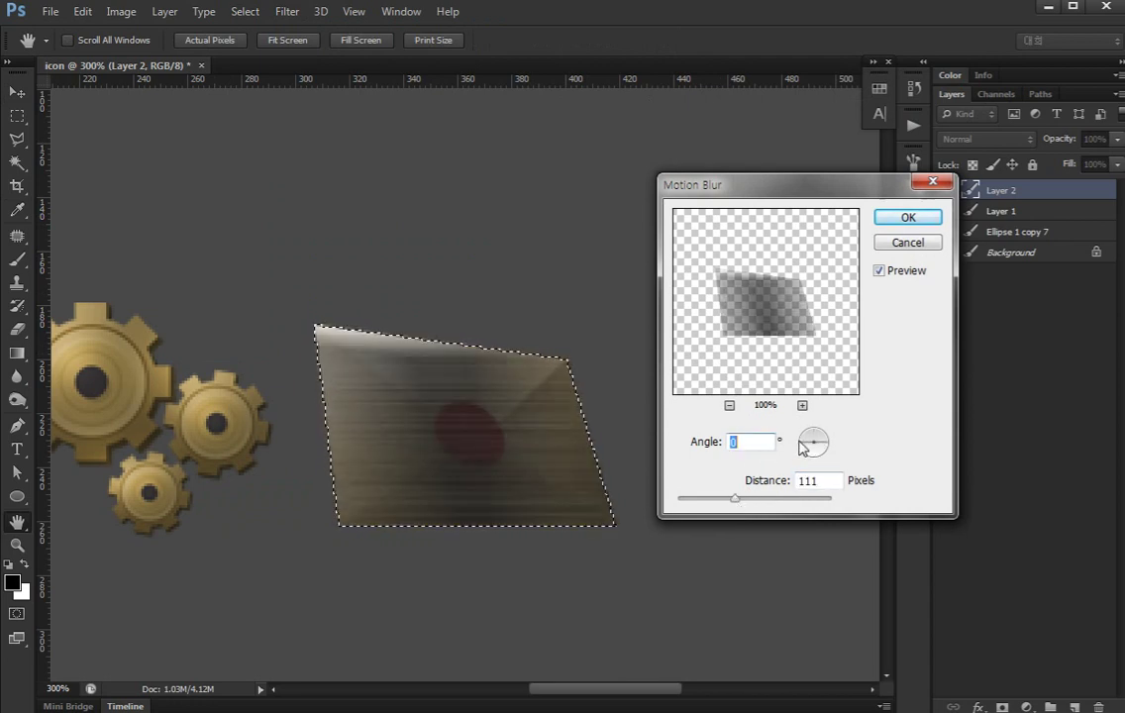
left_click(907, 218)
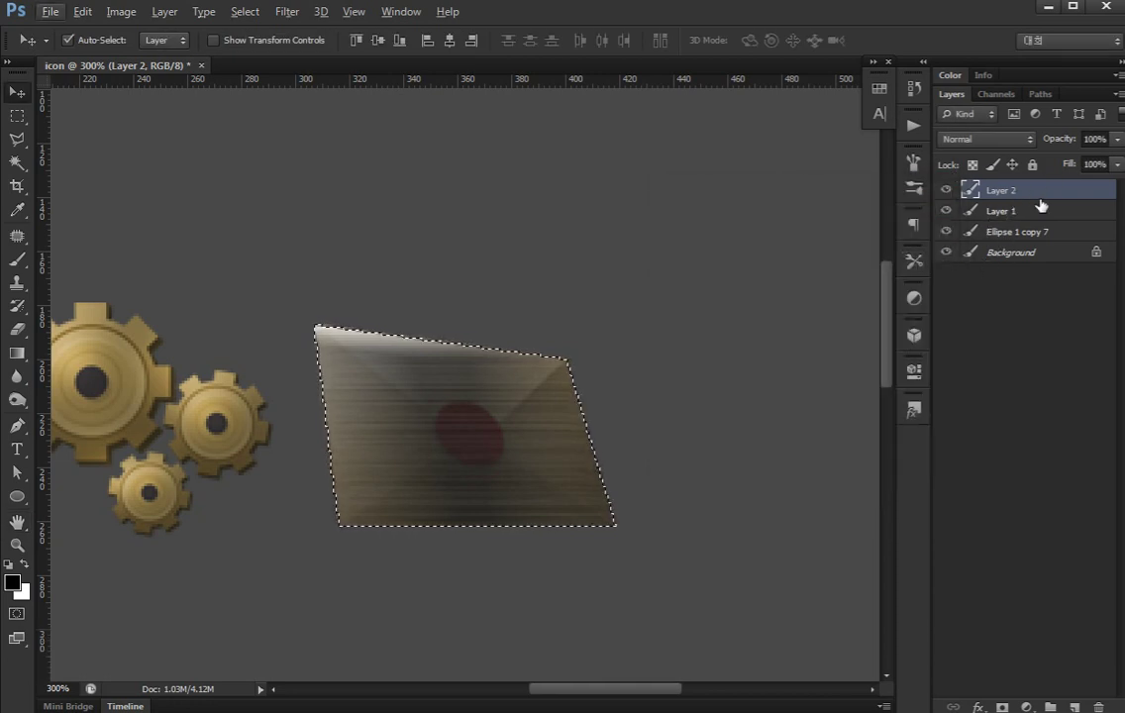
Deselect and set Layer 2 to Overlay blending after trying Multiply and Screen
key("ctrl+d")
left_click(984, 146)
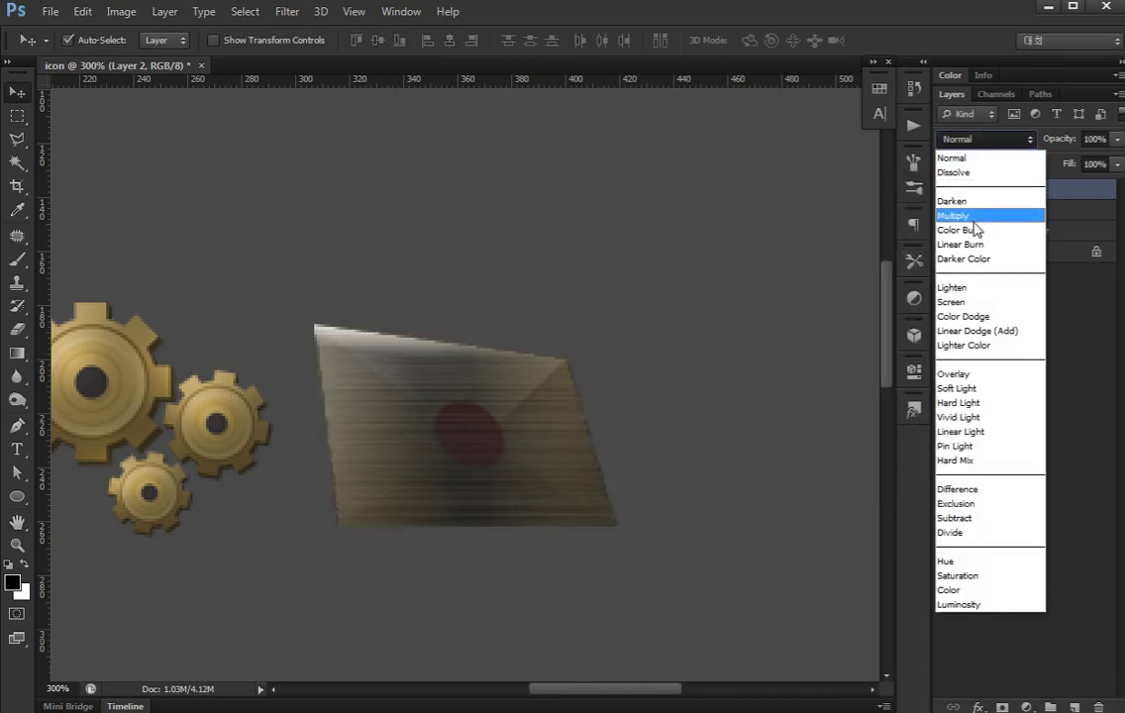
left_click(974, 213)
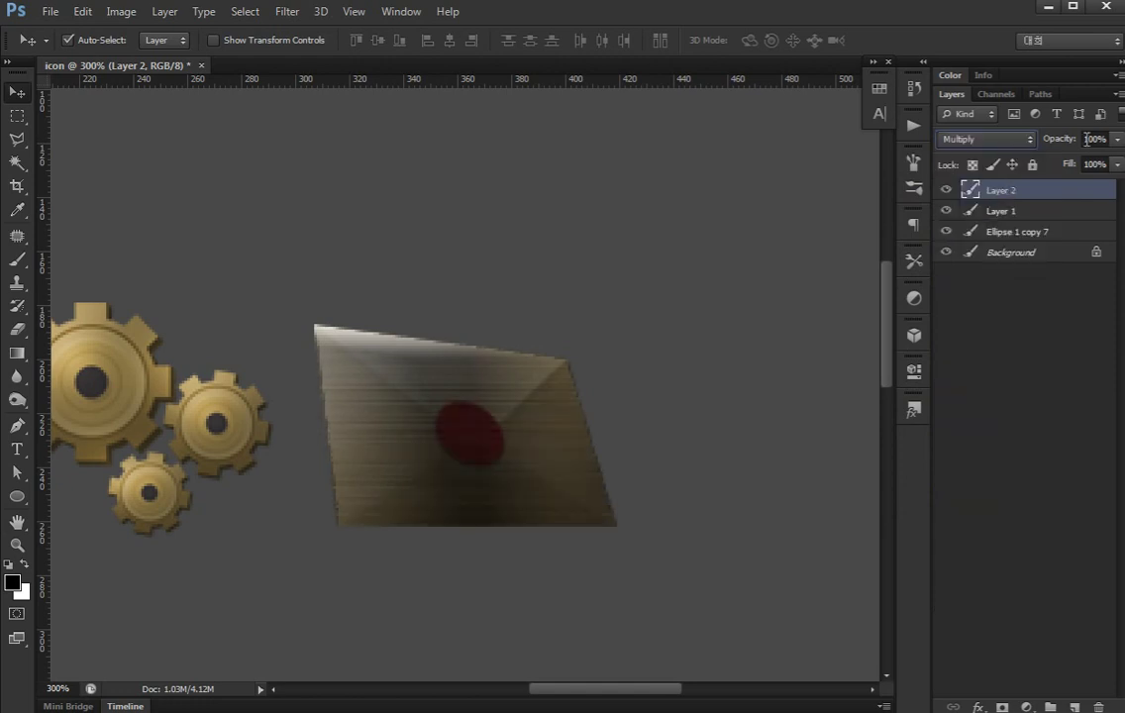
left_click(1117, 139)
mouse_move(1107, 158)
left_mouse_down()
mouse_move(1054, 163)
mouse_move(1065, 164)
left_mouse_up()
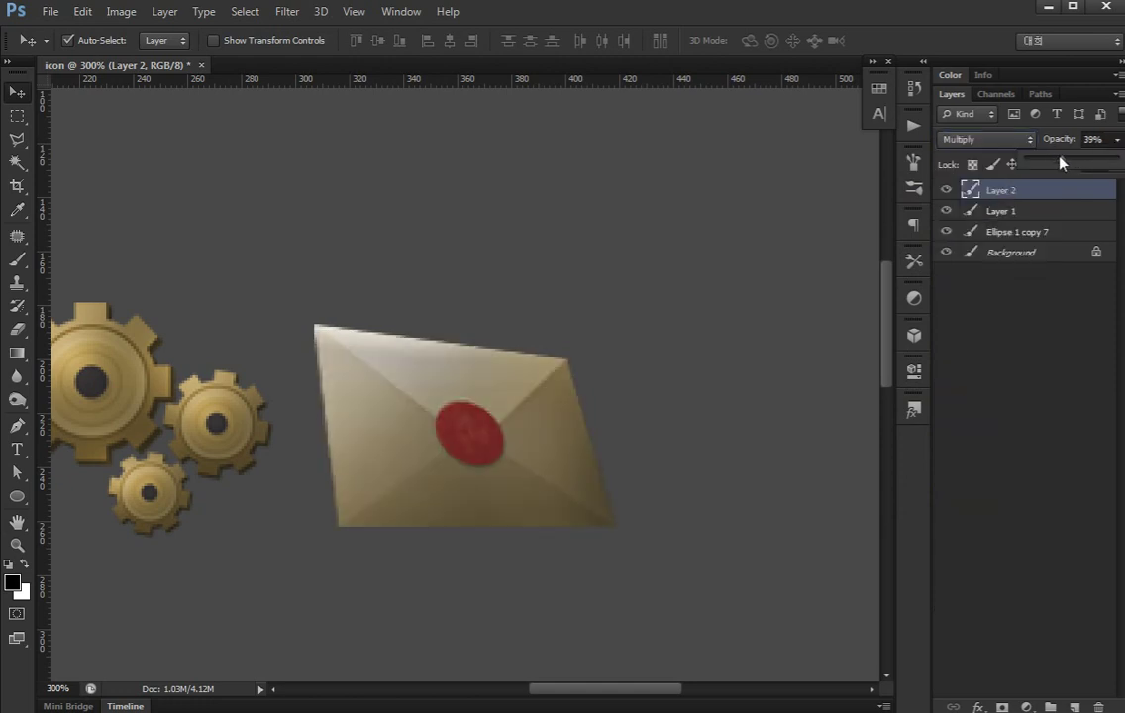
left_click(985, 139)
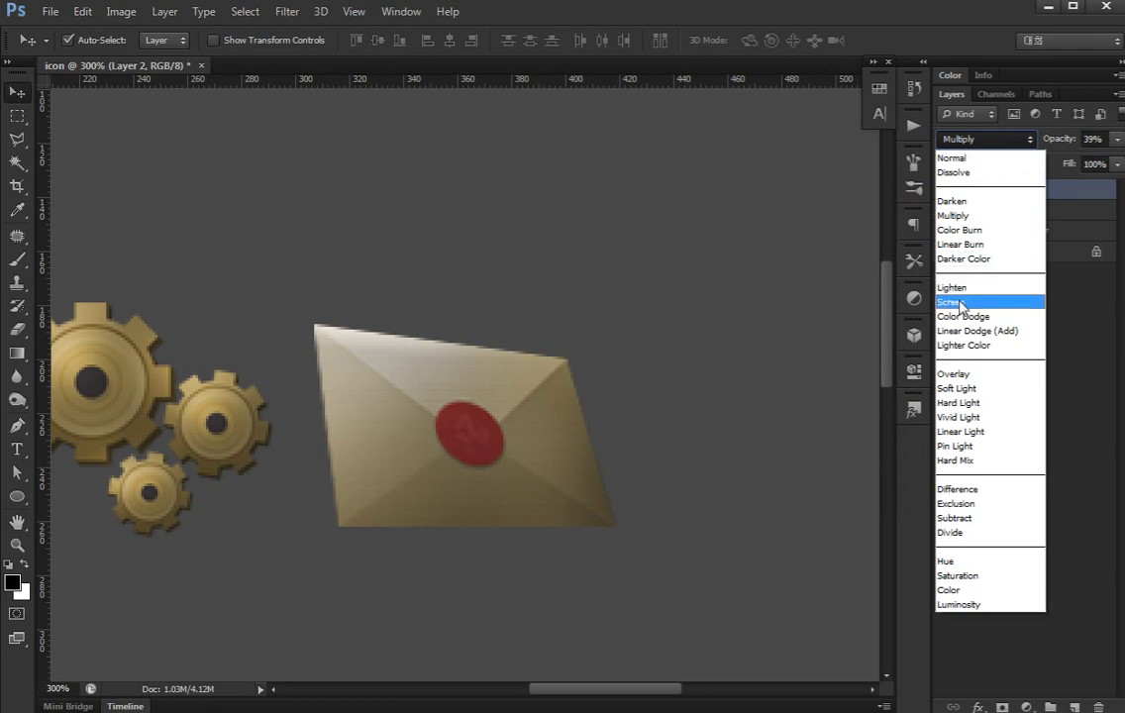
left_click(950, 302)
left_click(980, 139)
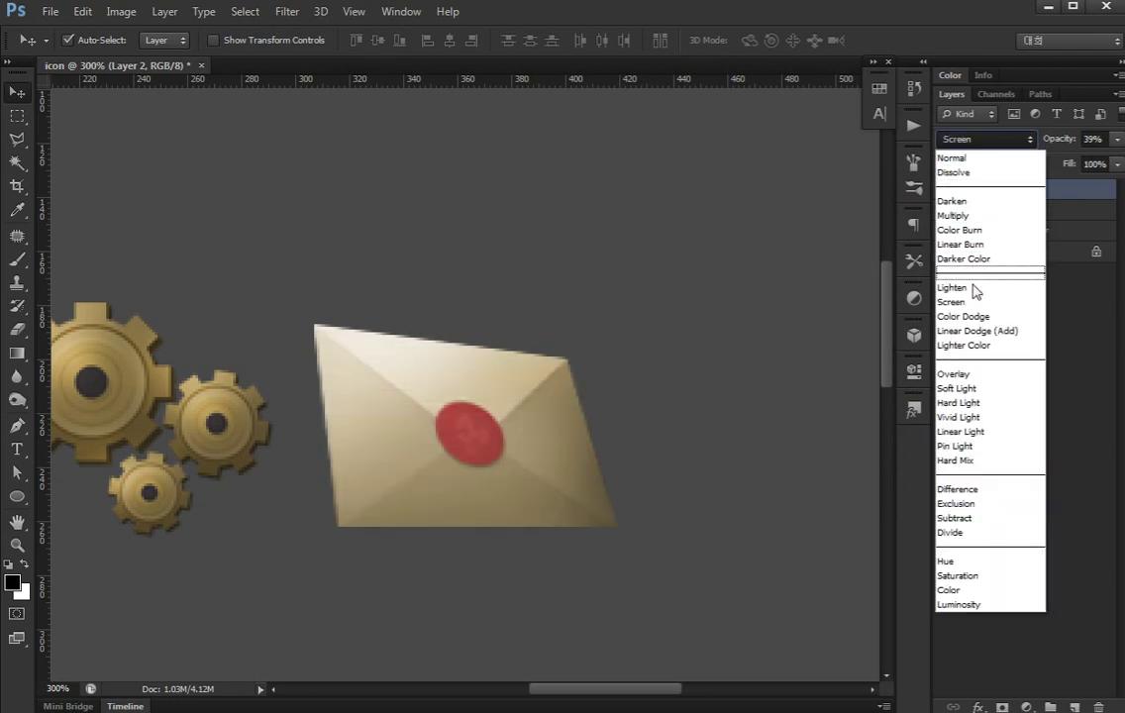
left_click(965, 374)
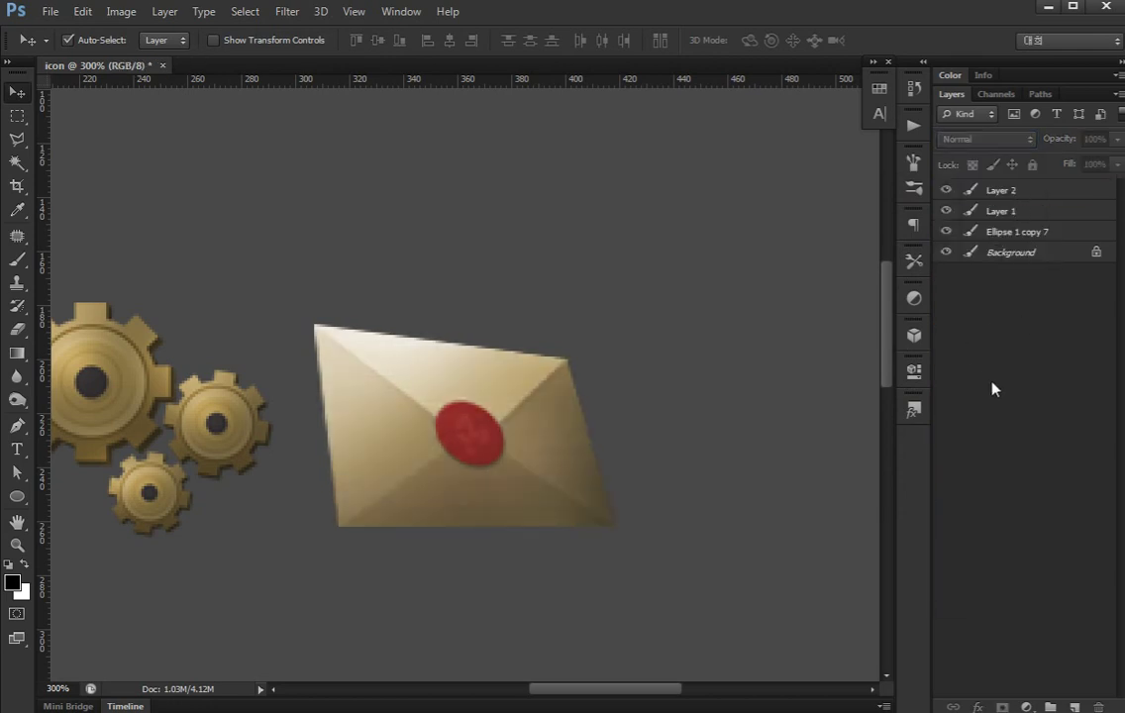
Try a slight rotation, undo it, and set Layer 2's opacity to 39%
key("ctrl+t")
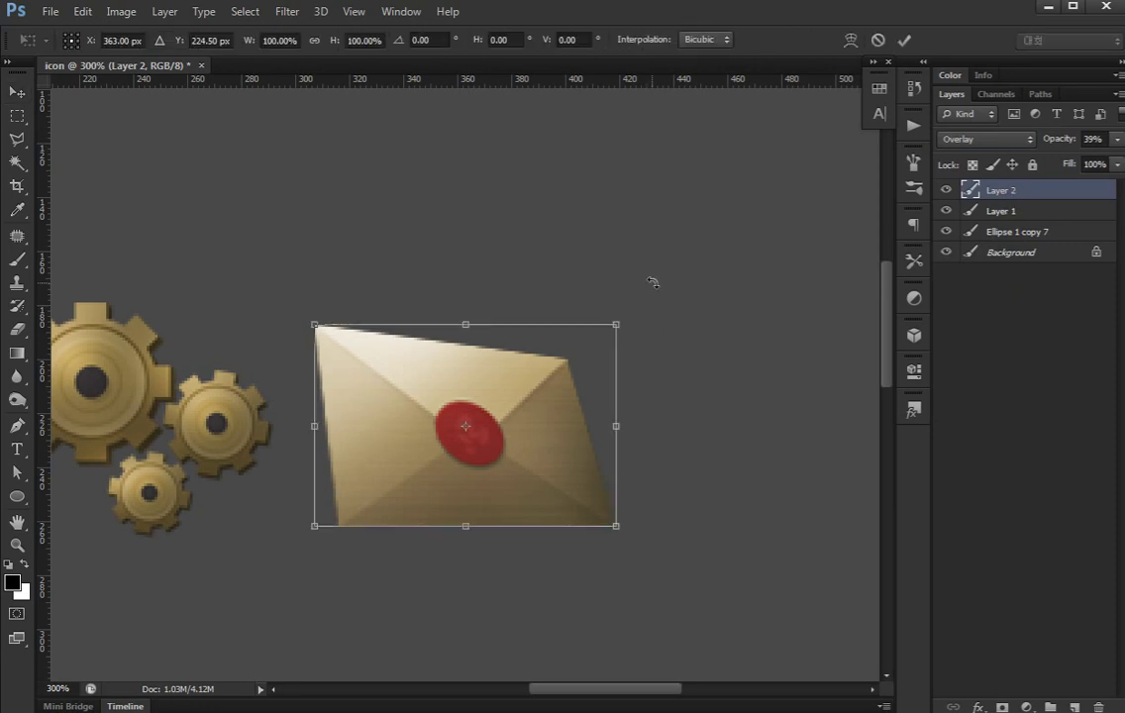
left_click_drag(652, 282, 662, 287)
key("ctrl+z")
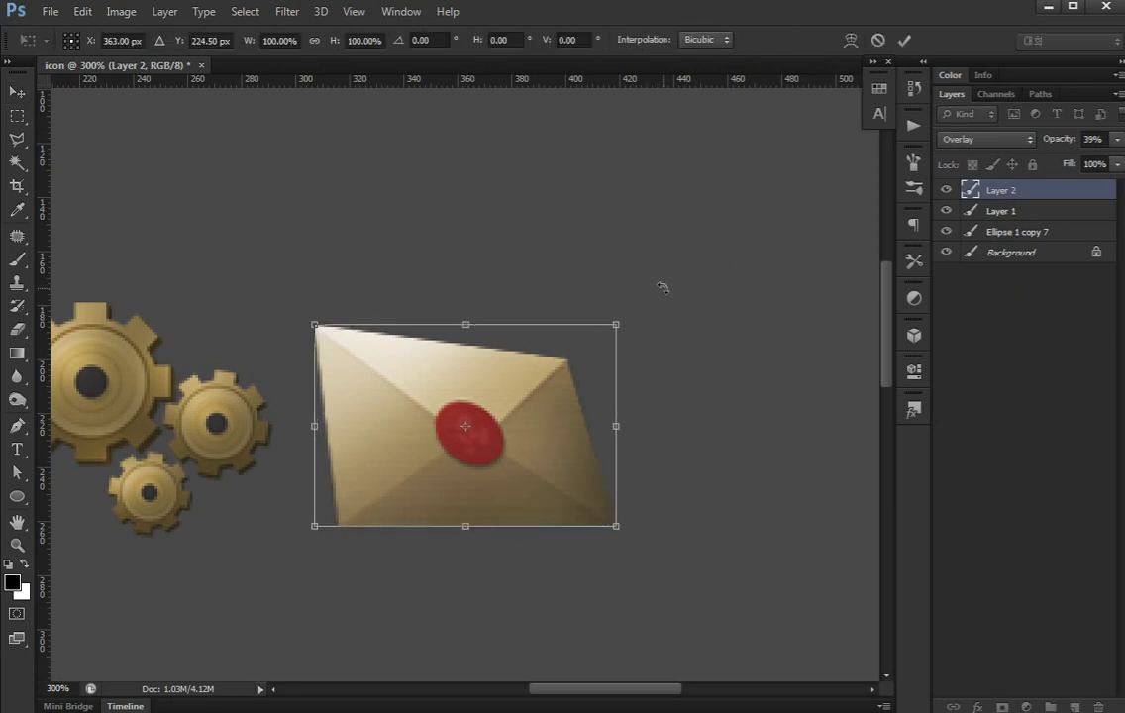
key("Return")
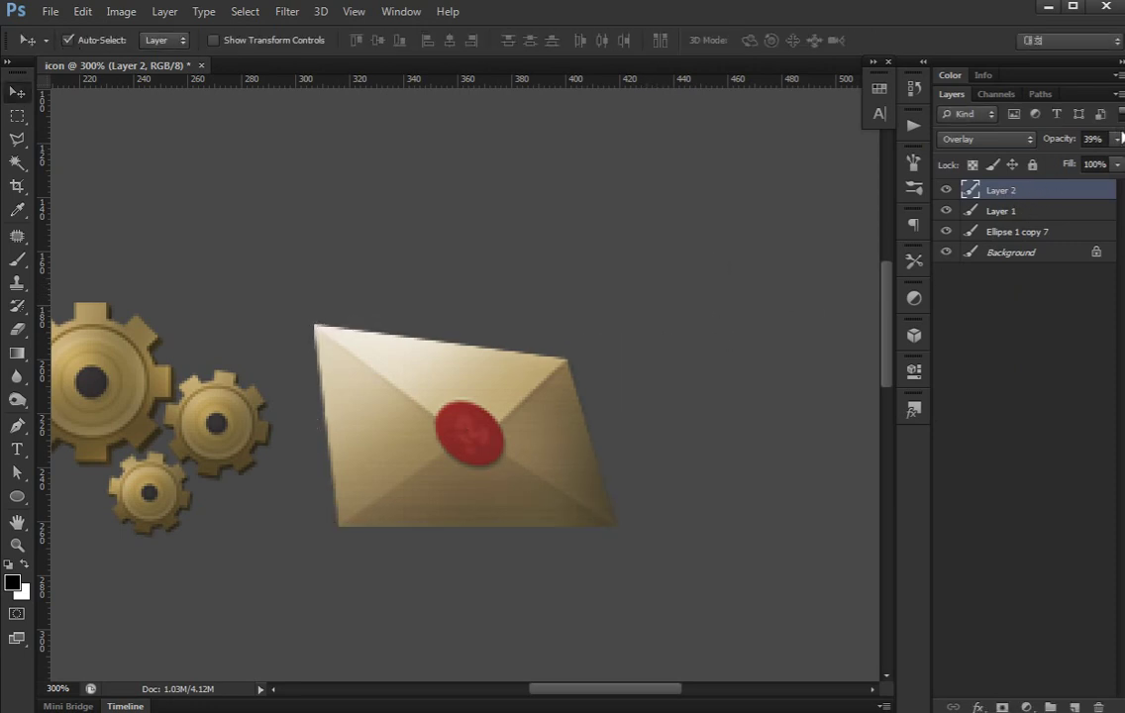
left_click(1118, 139)
left_click(1029, 372)
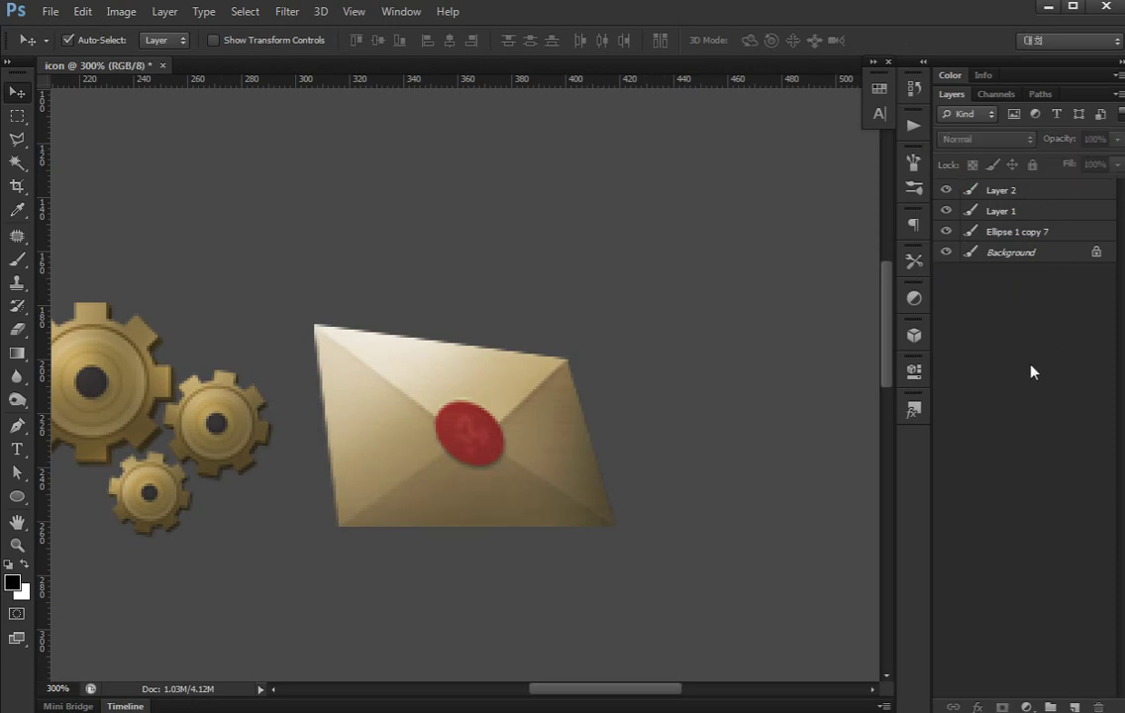
left_click_drag(445, 470, 589, 464)
key("ctrl+minus")
key("ctrl+minus")
key("ctrl+minus")
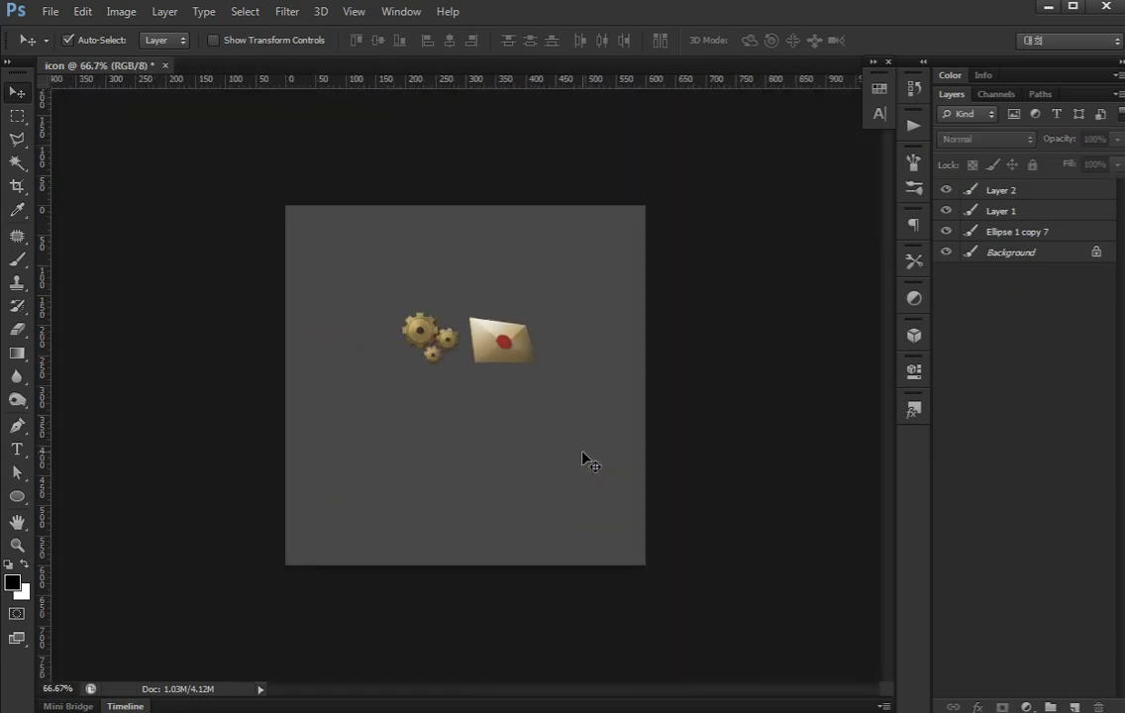
Scale the envelope on Layer 2 down slightly and delete Layer 1
left_click(995, 190)
key("ctrl+t")
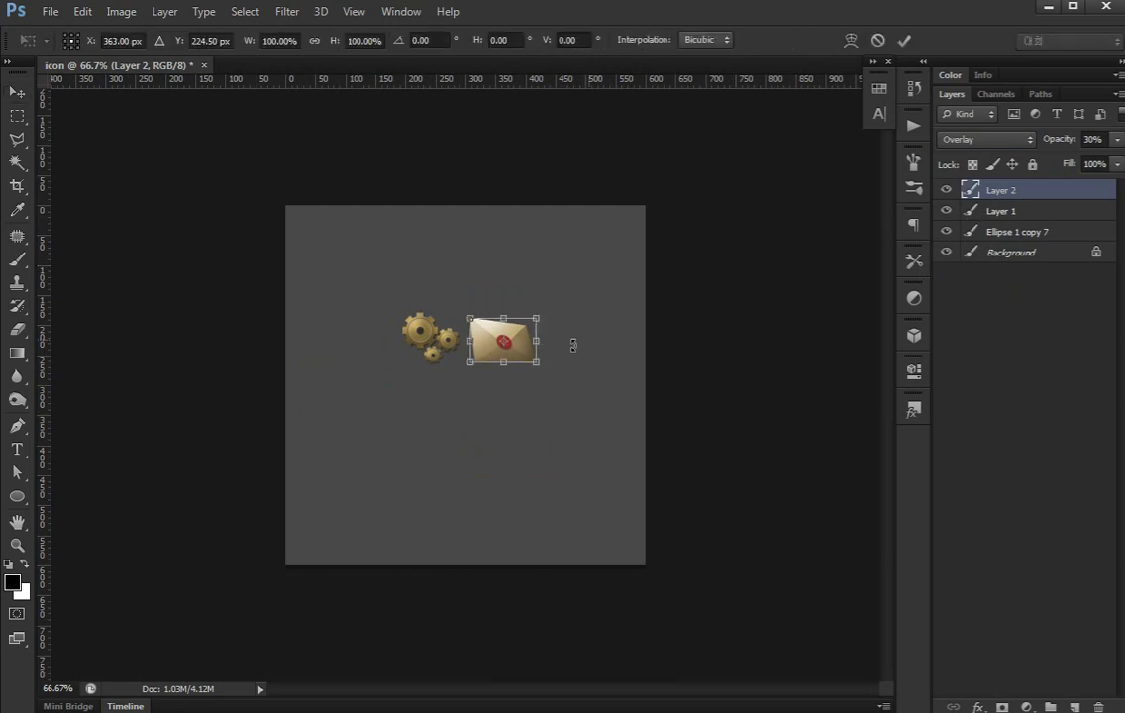
left_click_drag(542, 365, 535, 359)
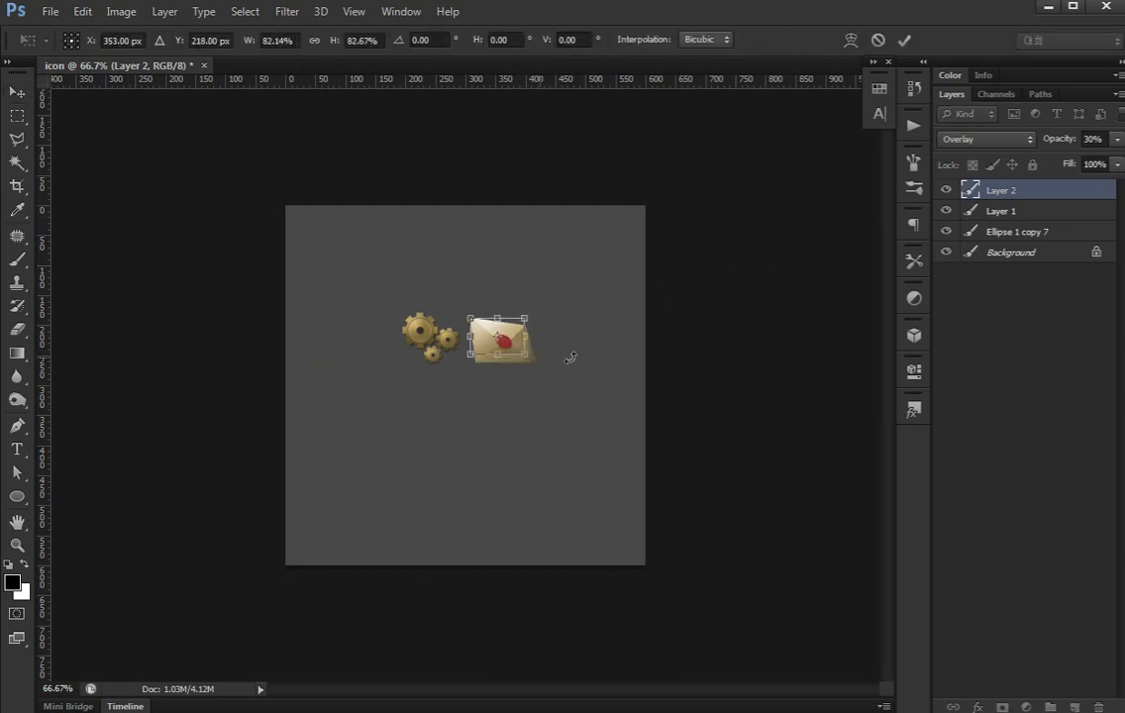
key("Return")
left_click(1013, 213)
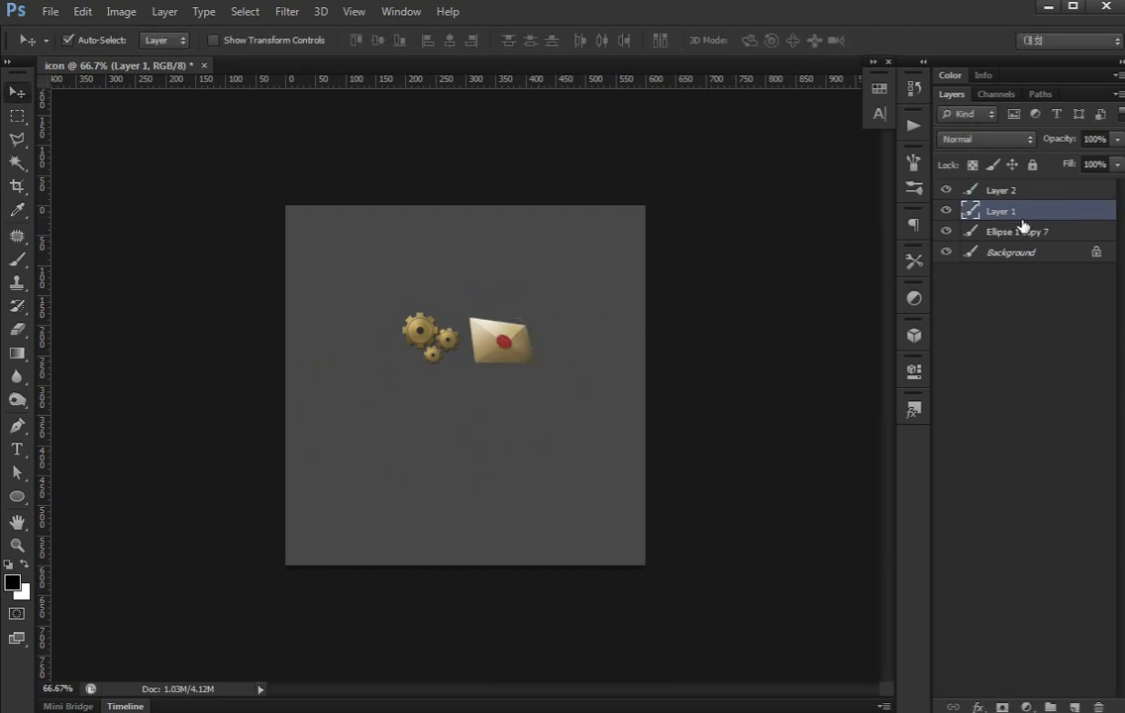
key("Delete")
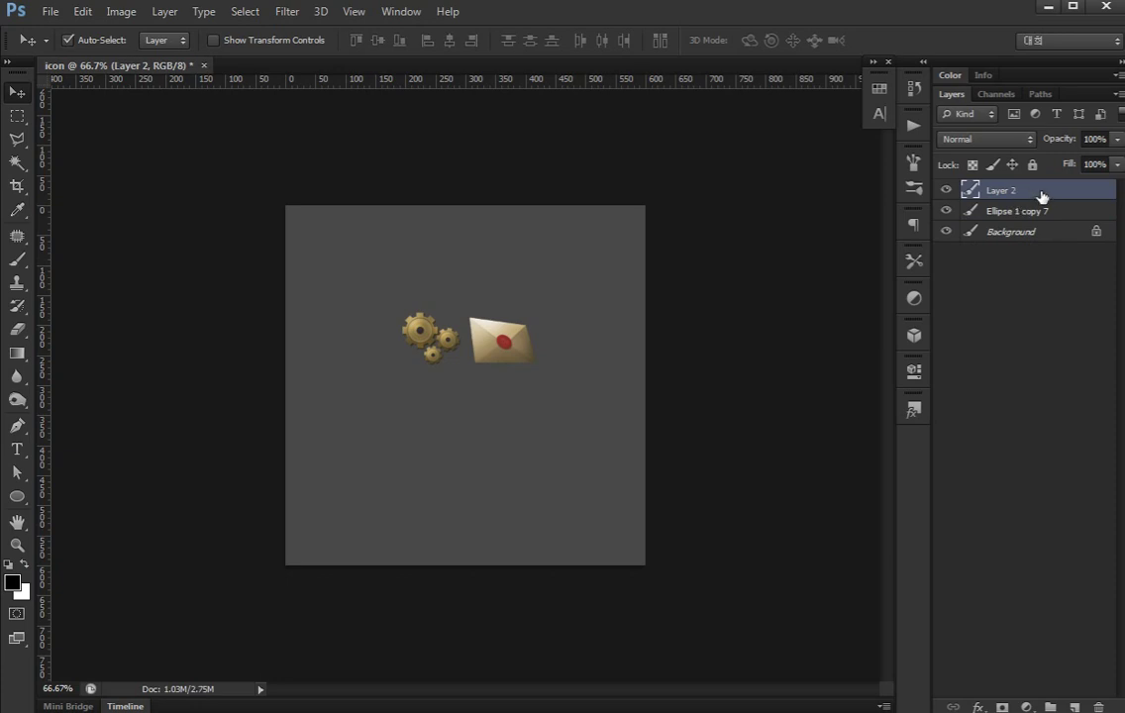
Add a 3 px outside Stroke in colour #2b2727 to Layer 2
double_click(1041, 193)
left_click(570, 418)
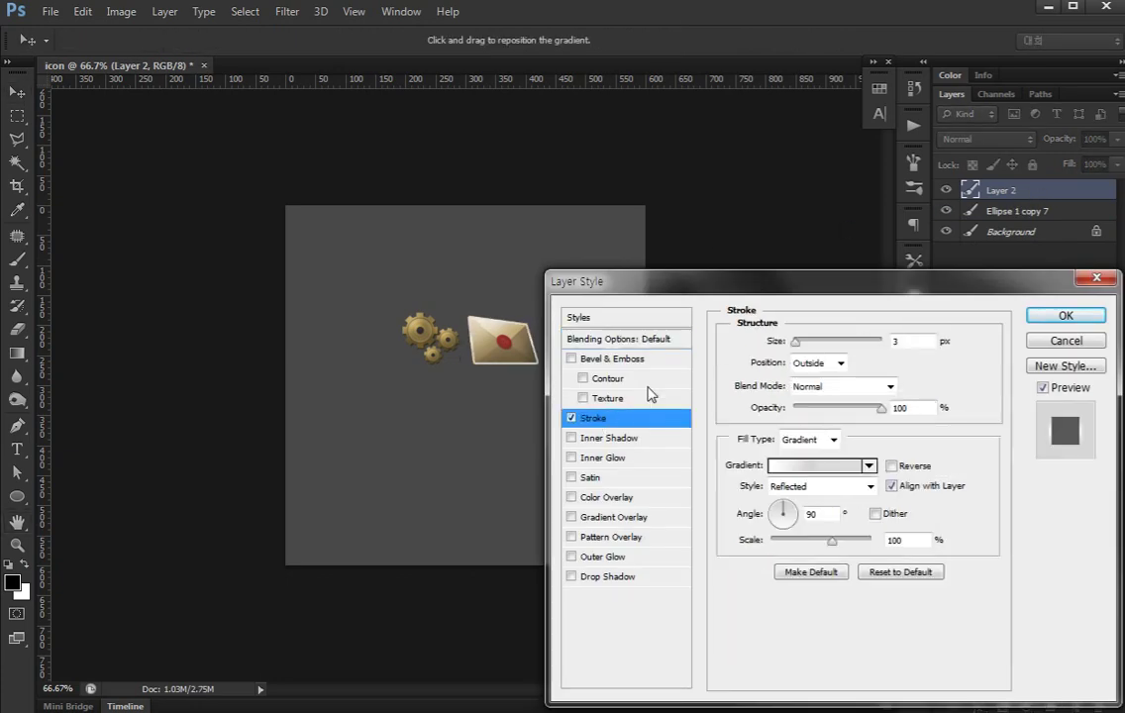
left_click(810, 439)
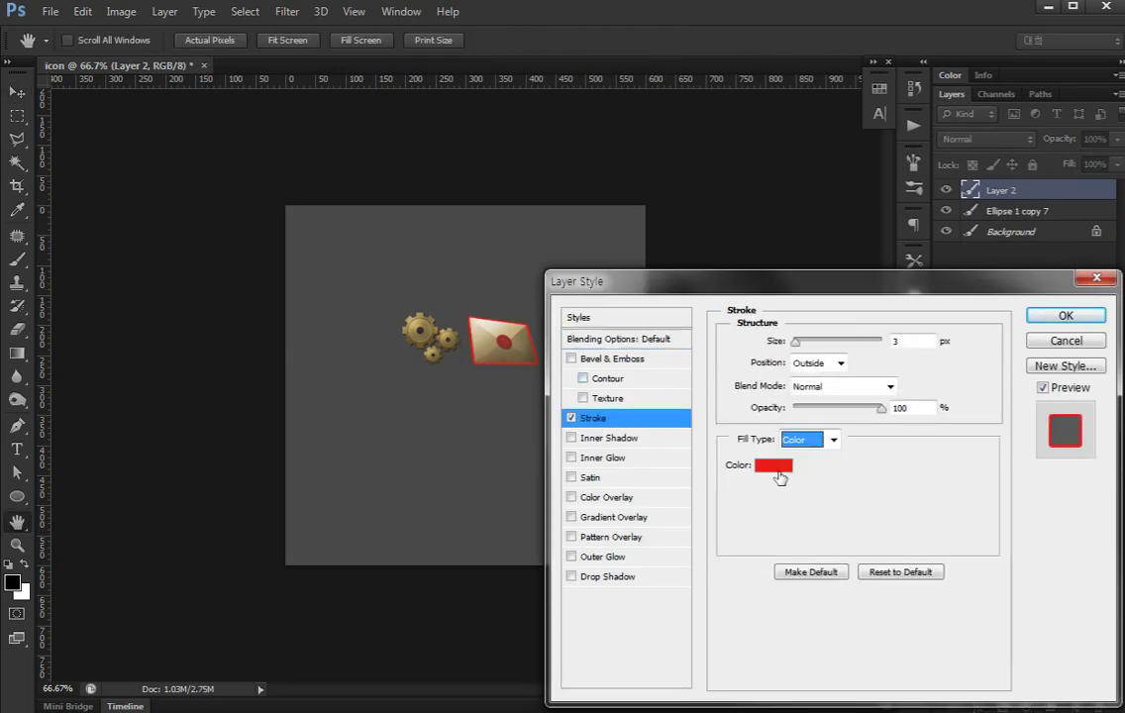
left_click(777, 469)
left_click(109, 307)
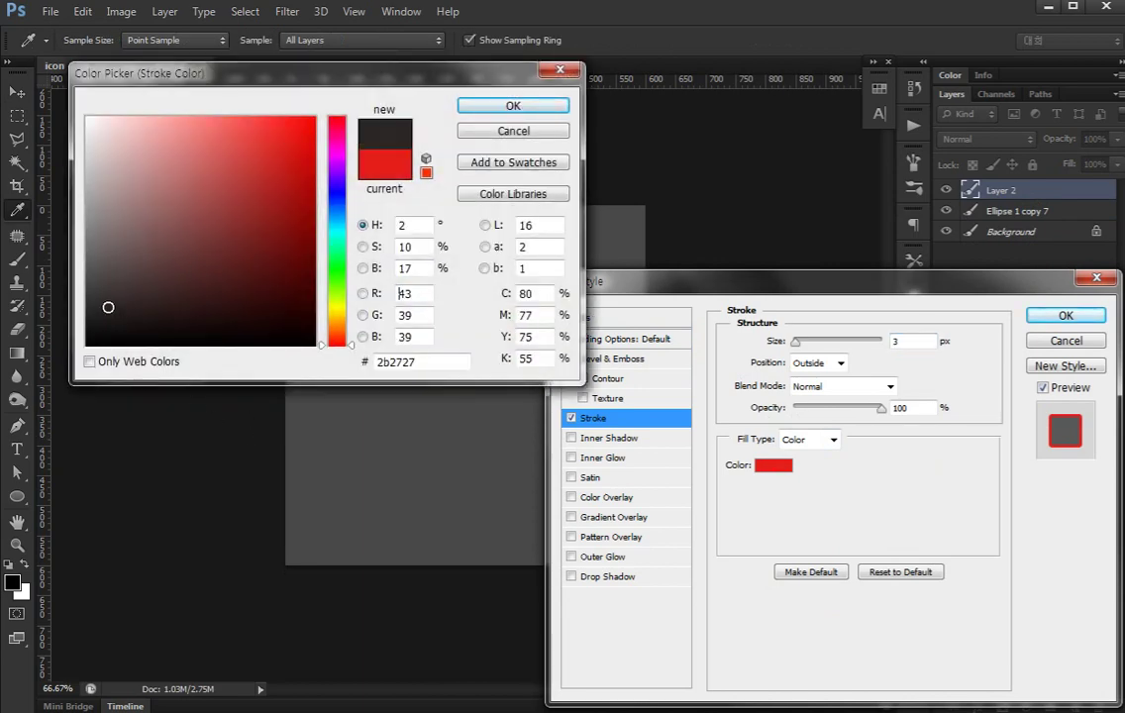
key("Return")
key("ctrl+1")
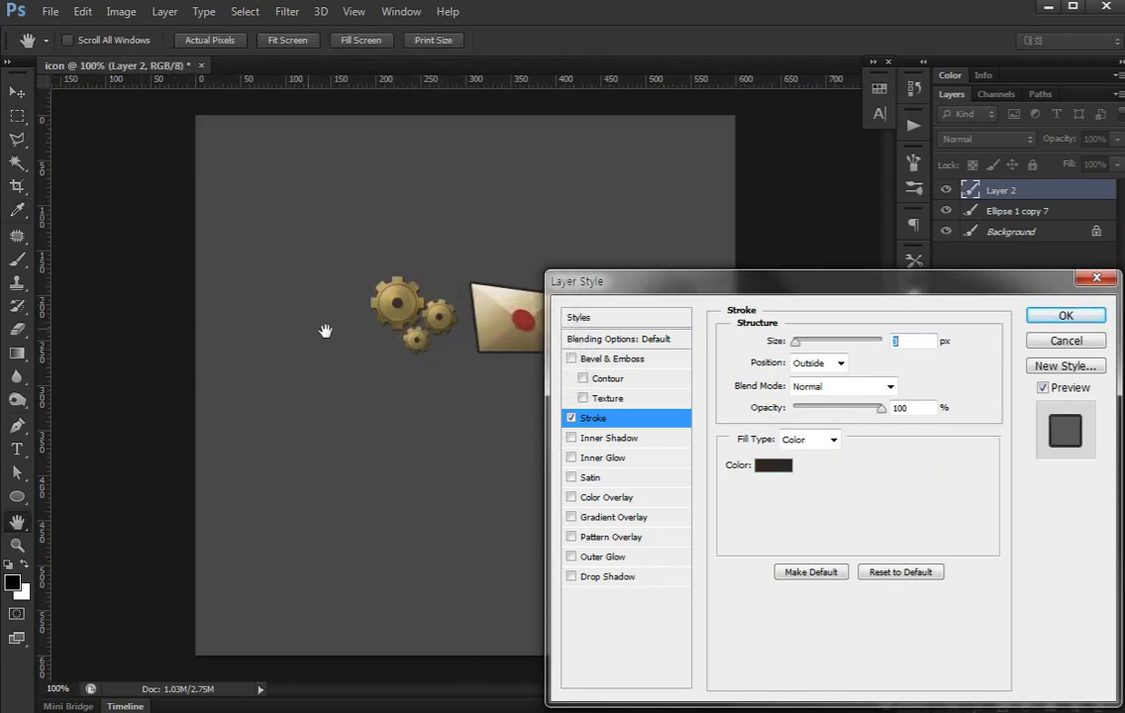
left_click(1029, 321)
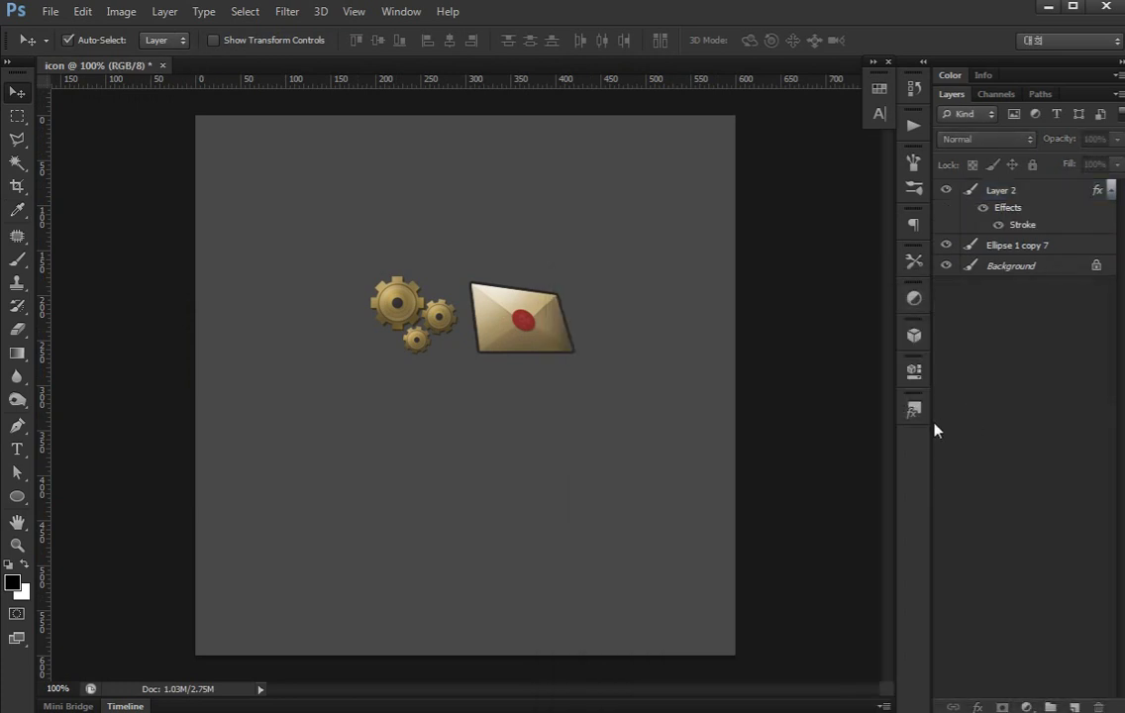
Copy Layer 2's dark stroke effect onto the gears layer Ellipse 1 copy 7
left_click(1105, 192)
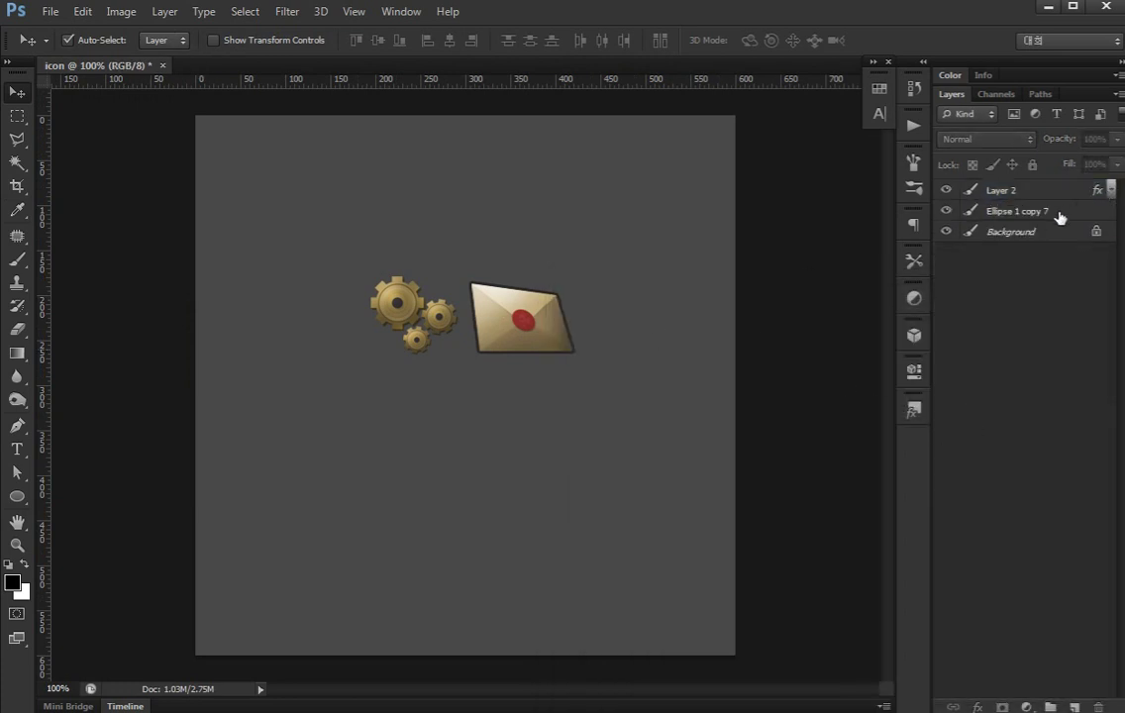
left_click(1059, 214)
left_click_drag(1097, 190, 1095, 211)
left_click(1015, 294)
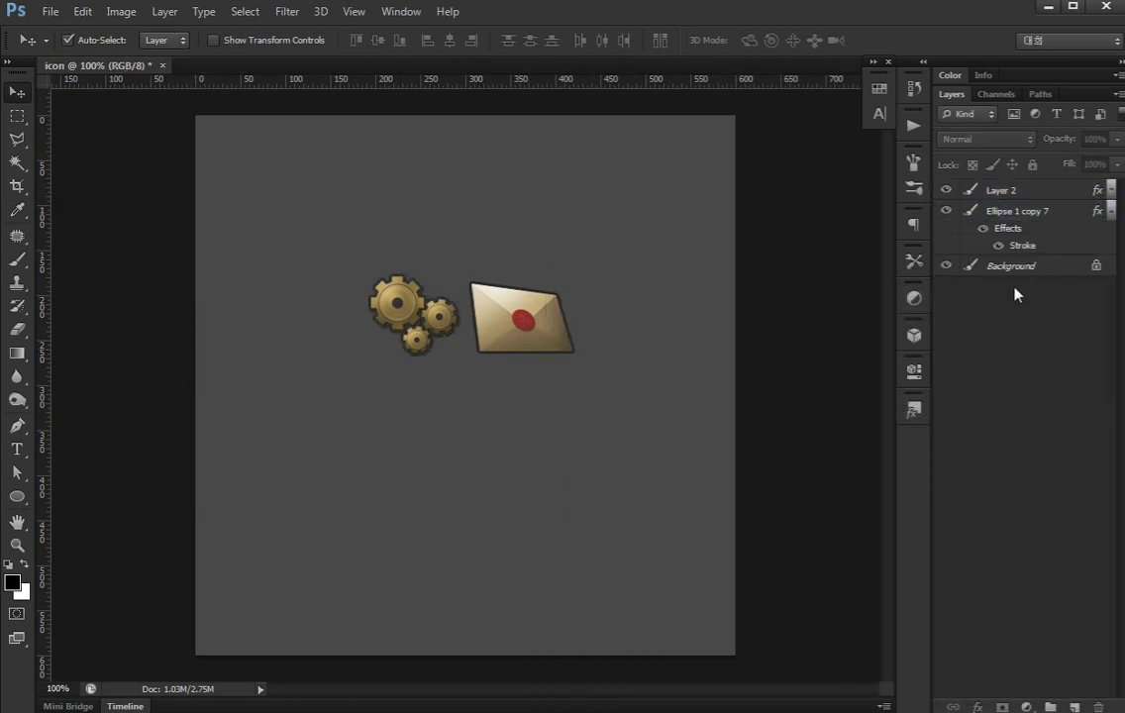
left_click(1108, 212)
left_click(1061, 213)
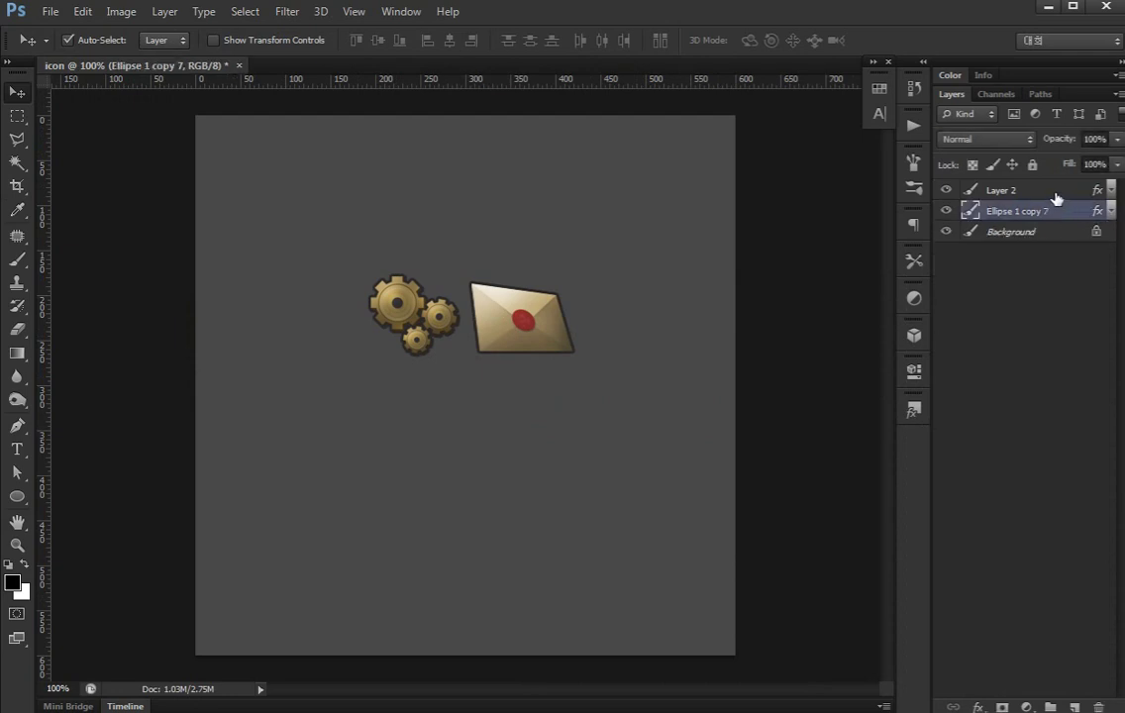
Shrink the envelope on Layer 2 to roughly 86% and check the outlines
left_click(985, 210)
left_click(1000, 190)
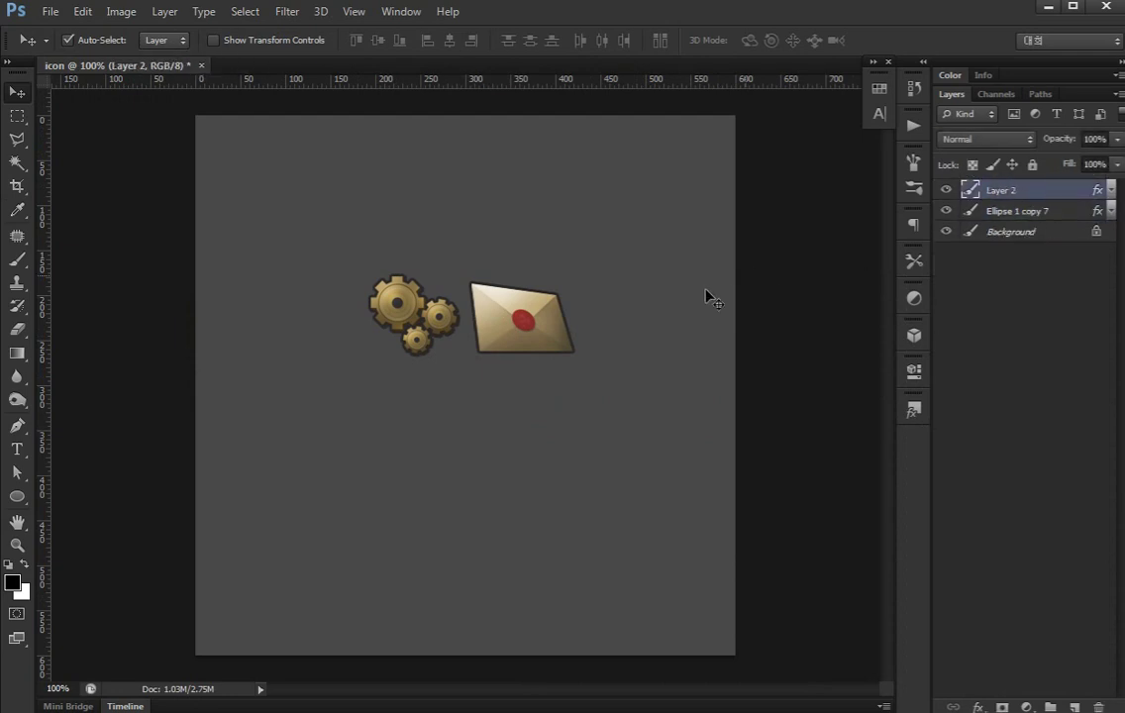
key("ctrl+t")
left_click_drag(575, 283, 566, 285)
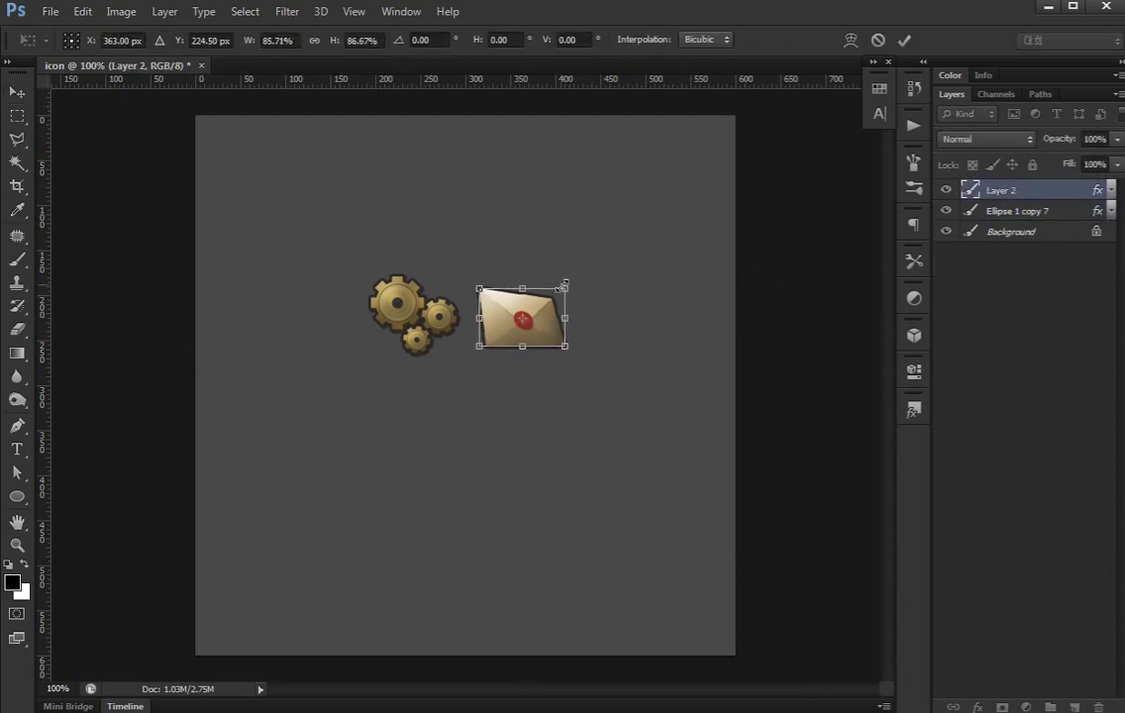
key("Return")
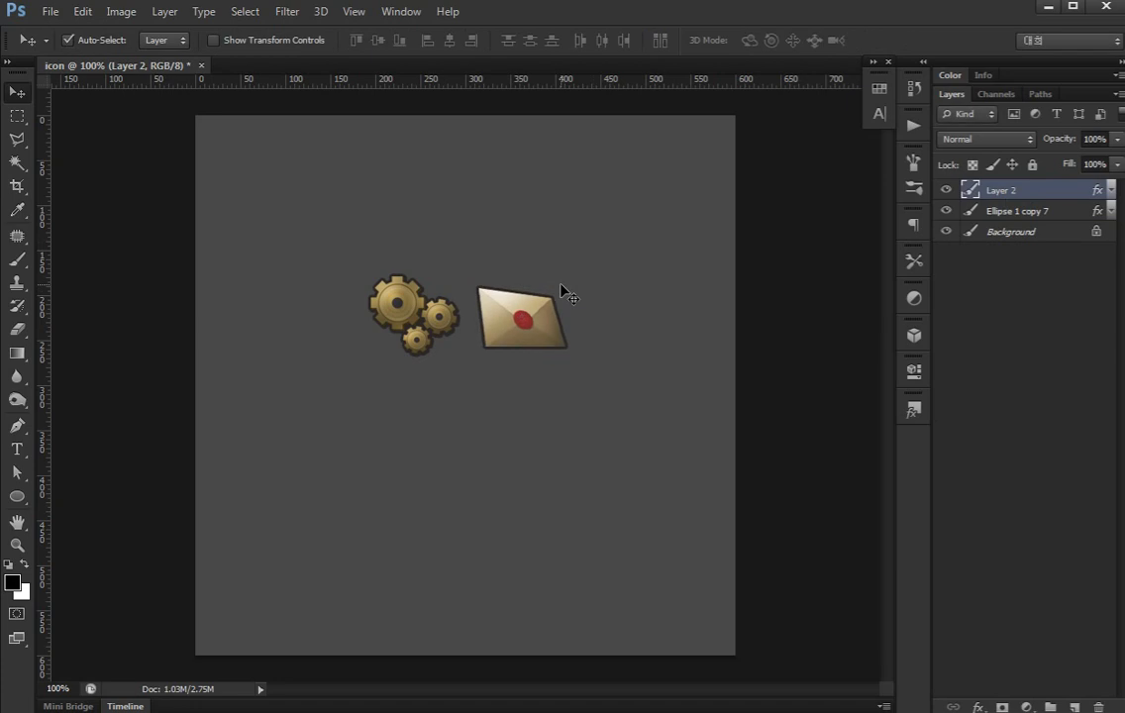
key("ctrl+plus")
scroll(456, 376, "up", 3)
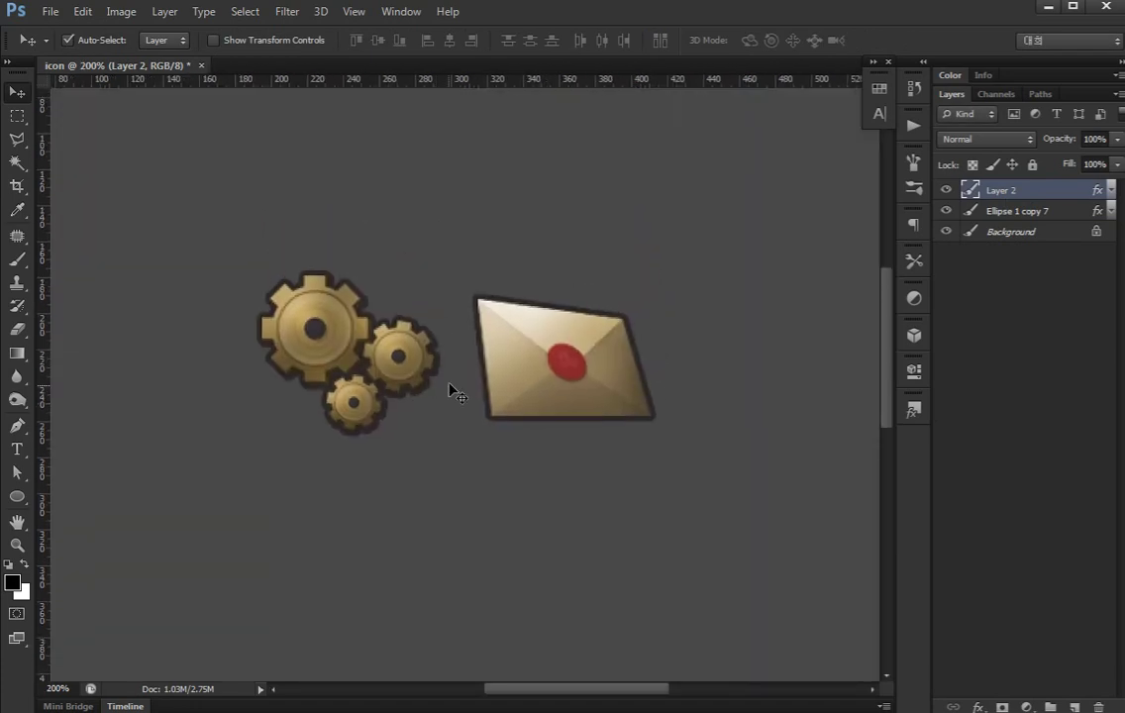
key("ctrl+minus")
key("ctrl+minus")
key("ctrl+plus")
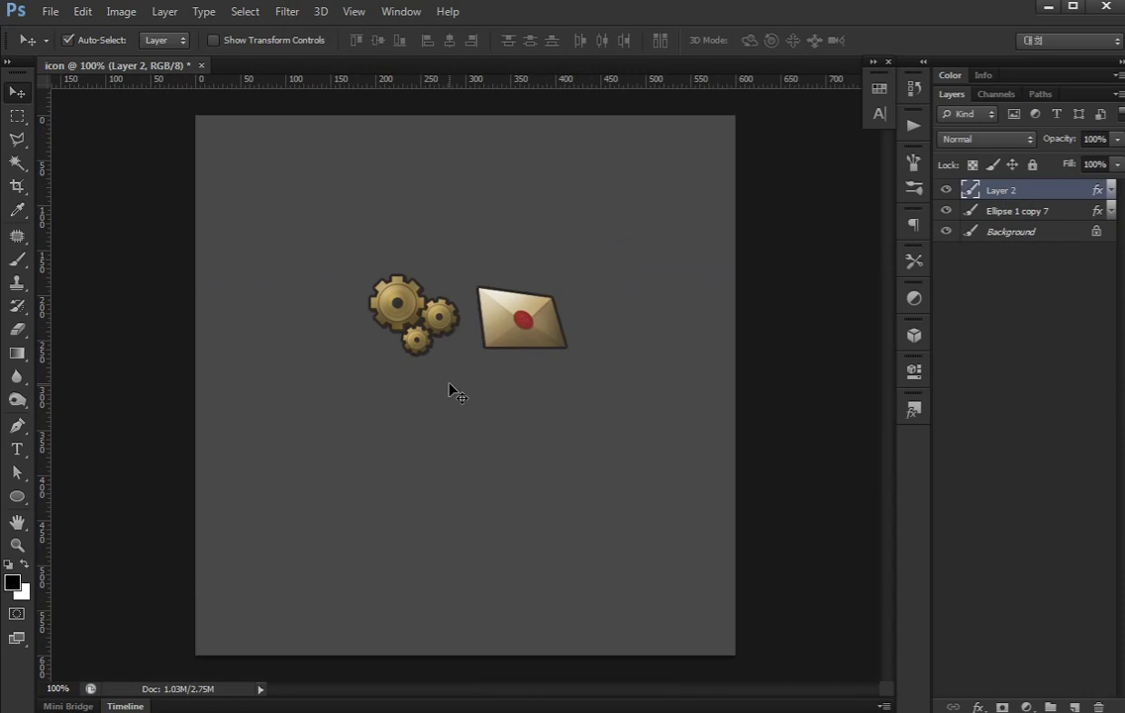